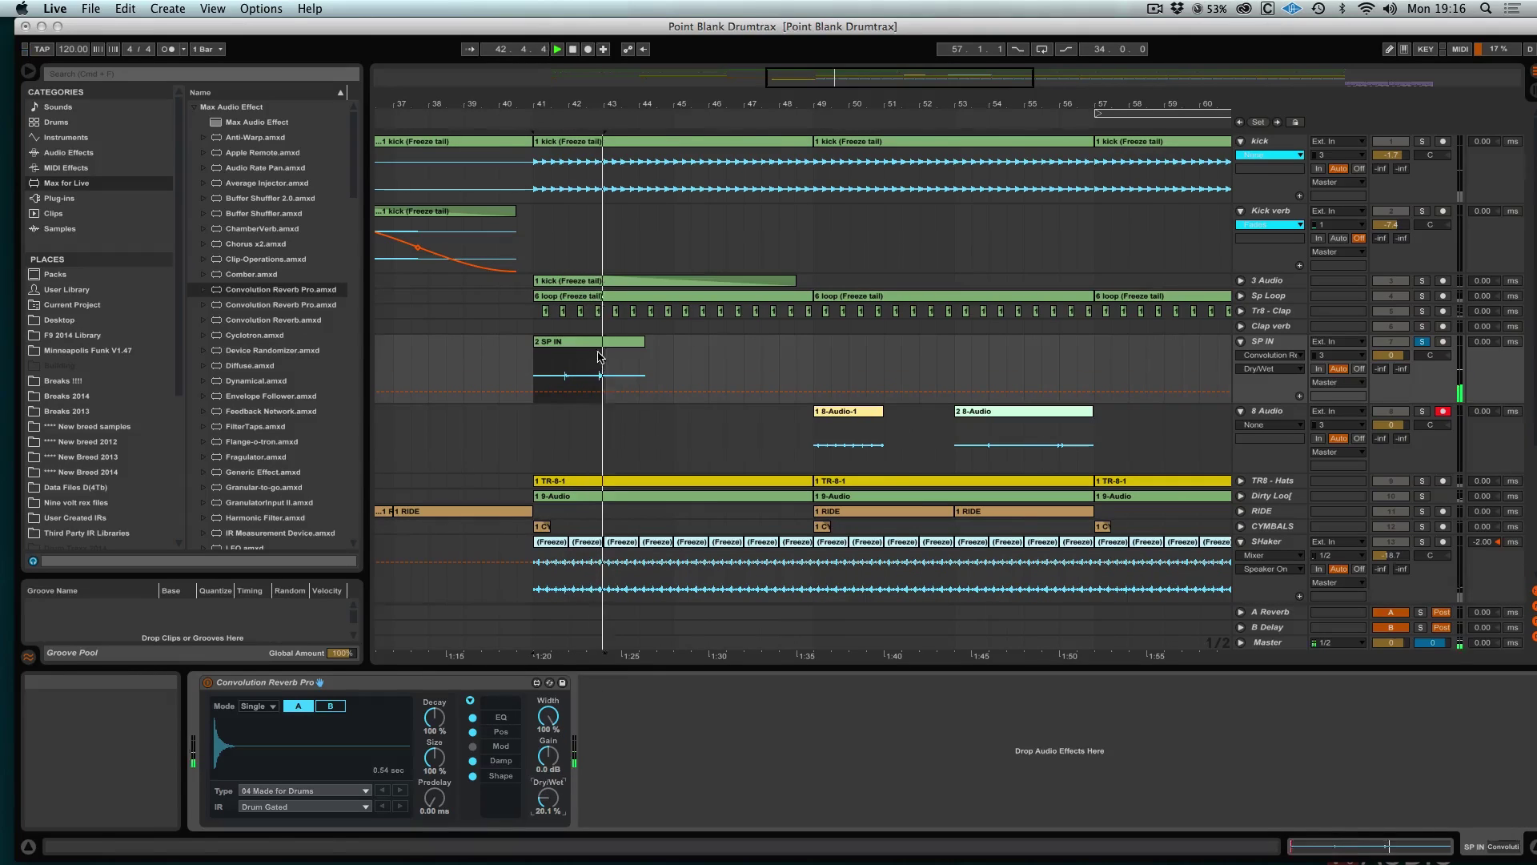
# Step: Duplicate the SP IN clip at bar 41 three times so copies run up to bar 49
pyautogui.press('super+d')
pyautogui.press('super+d')
pyautogui.press('super+d')
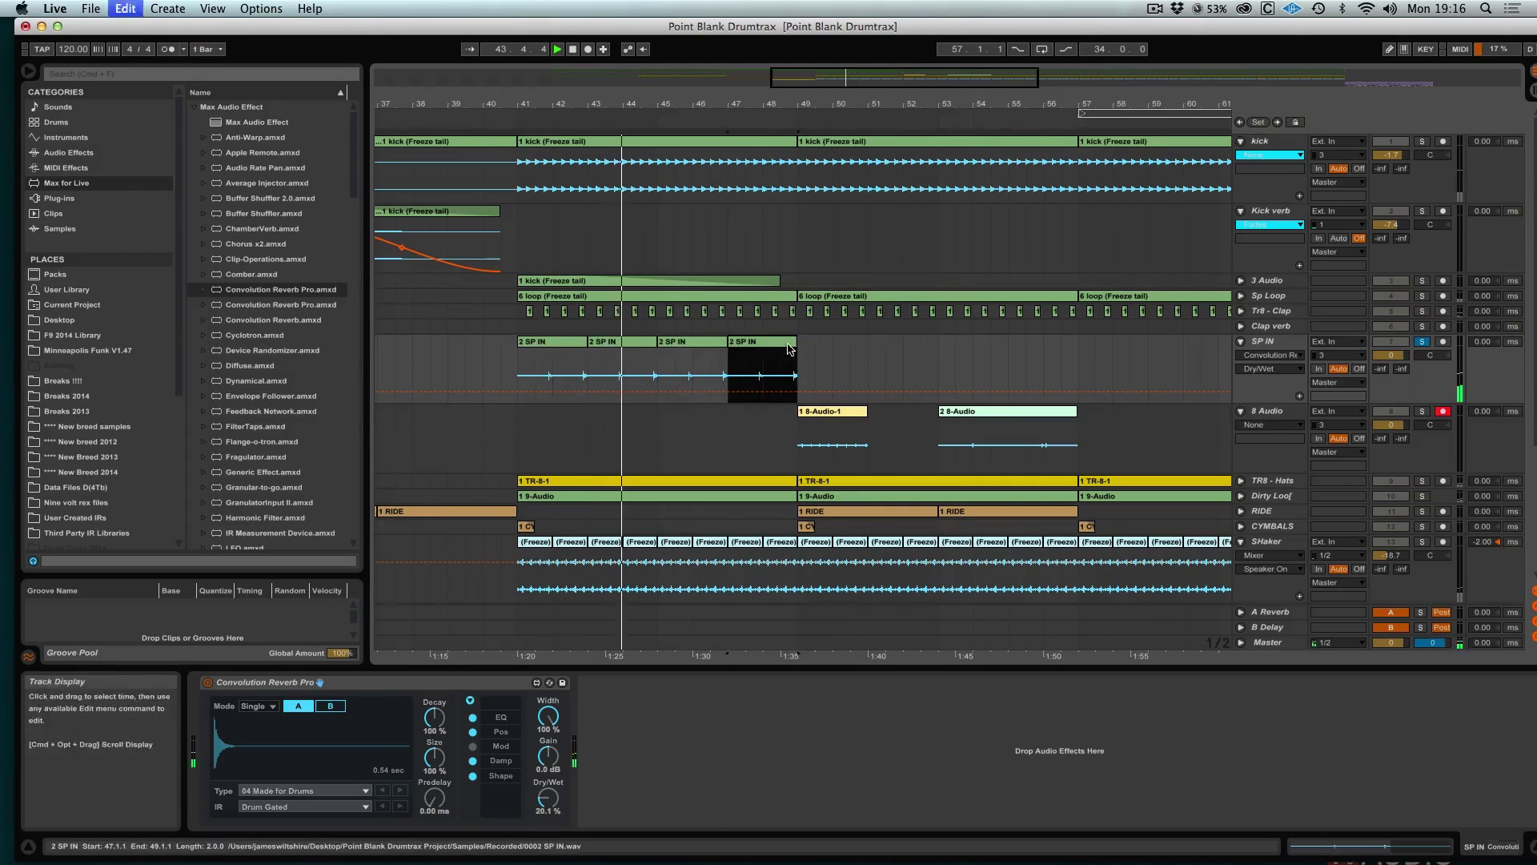
# Step: Open the first SP IN clip's sample, unsolo the track and play it within the full mix
pyautogui.doubleClick(558, 342)
pyautogui.press('space')
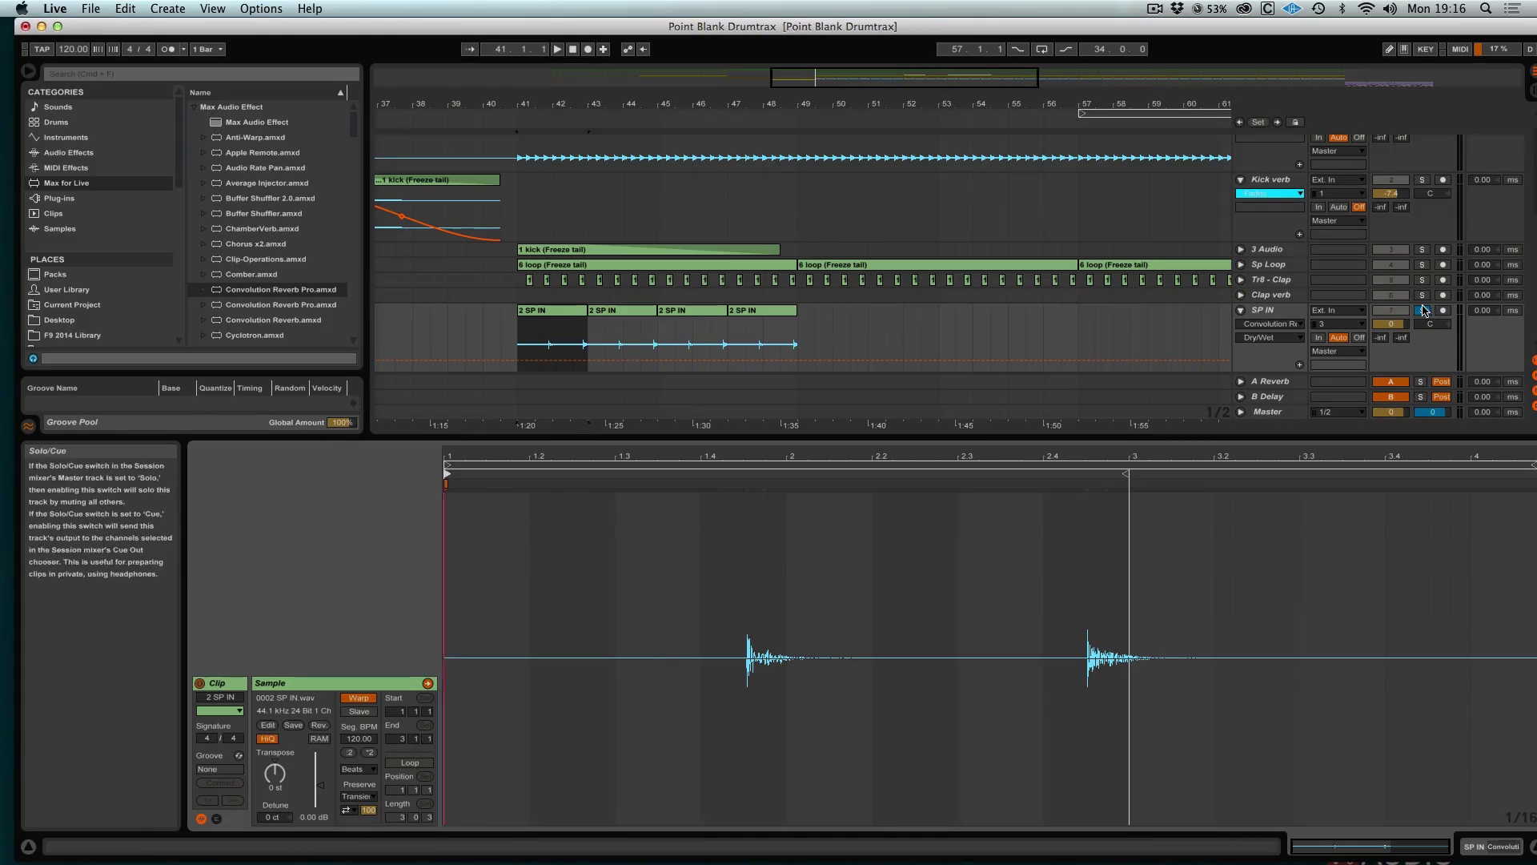
pyautogui.click(1424, 311)
pyautogui.press('space')
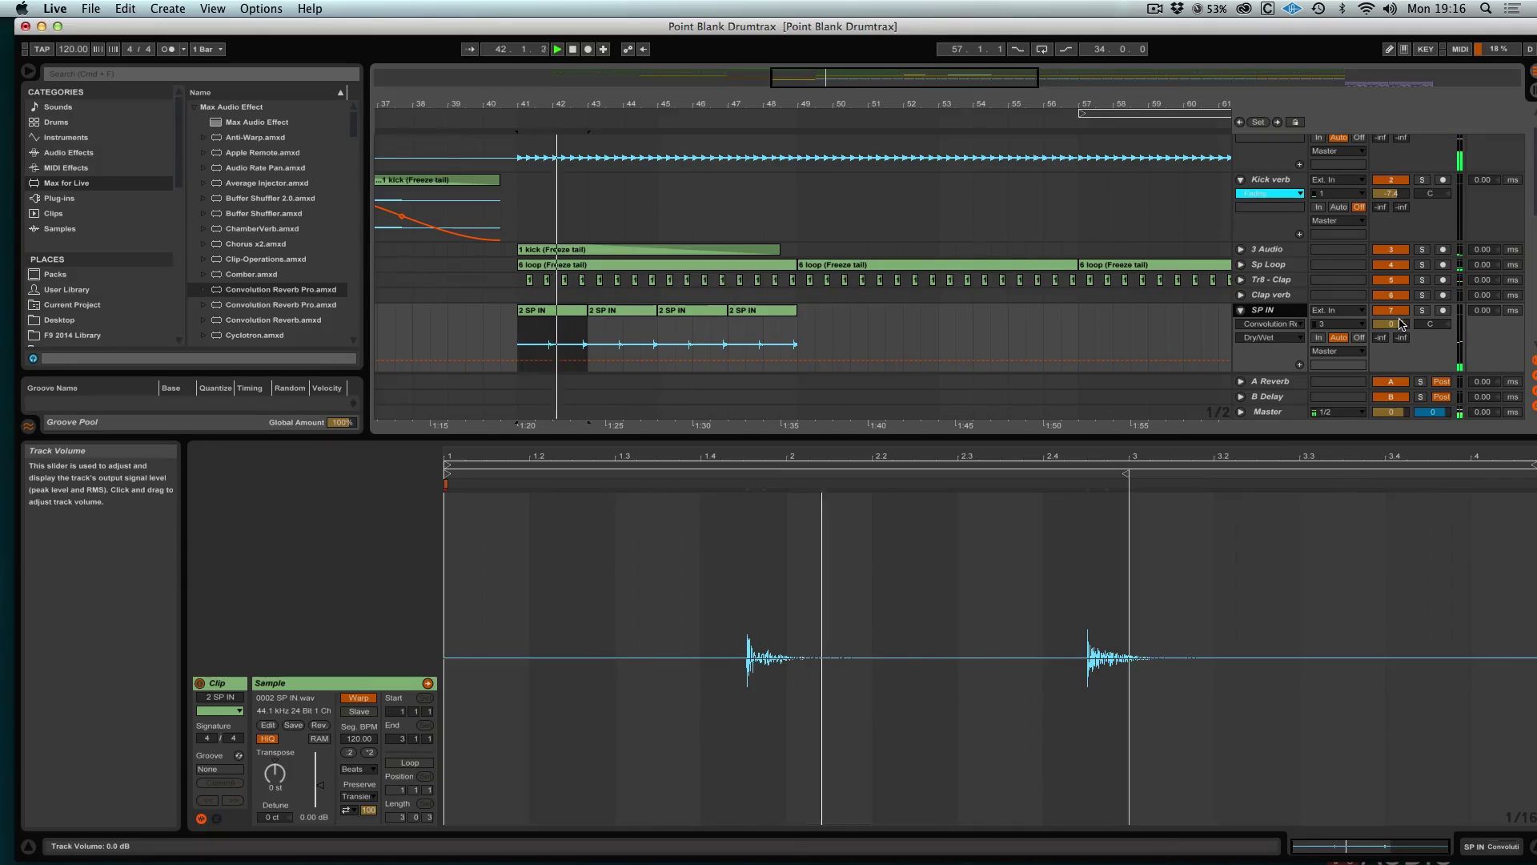
pyautogui.moveTo(1361, 847); pyautogui.dragTo(1358, 862)
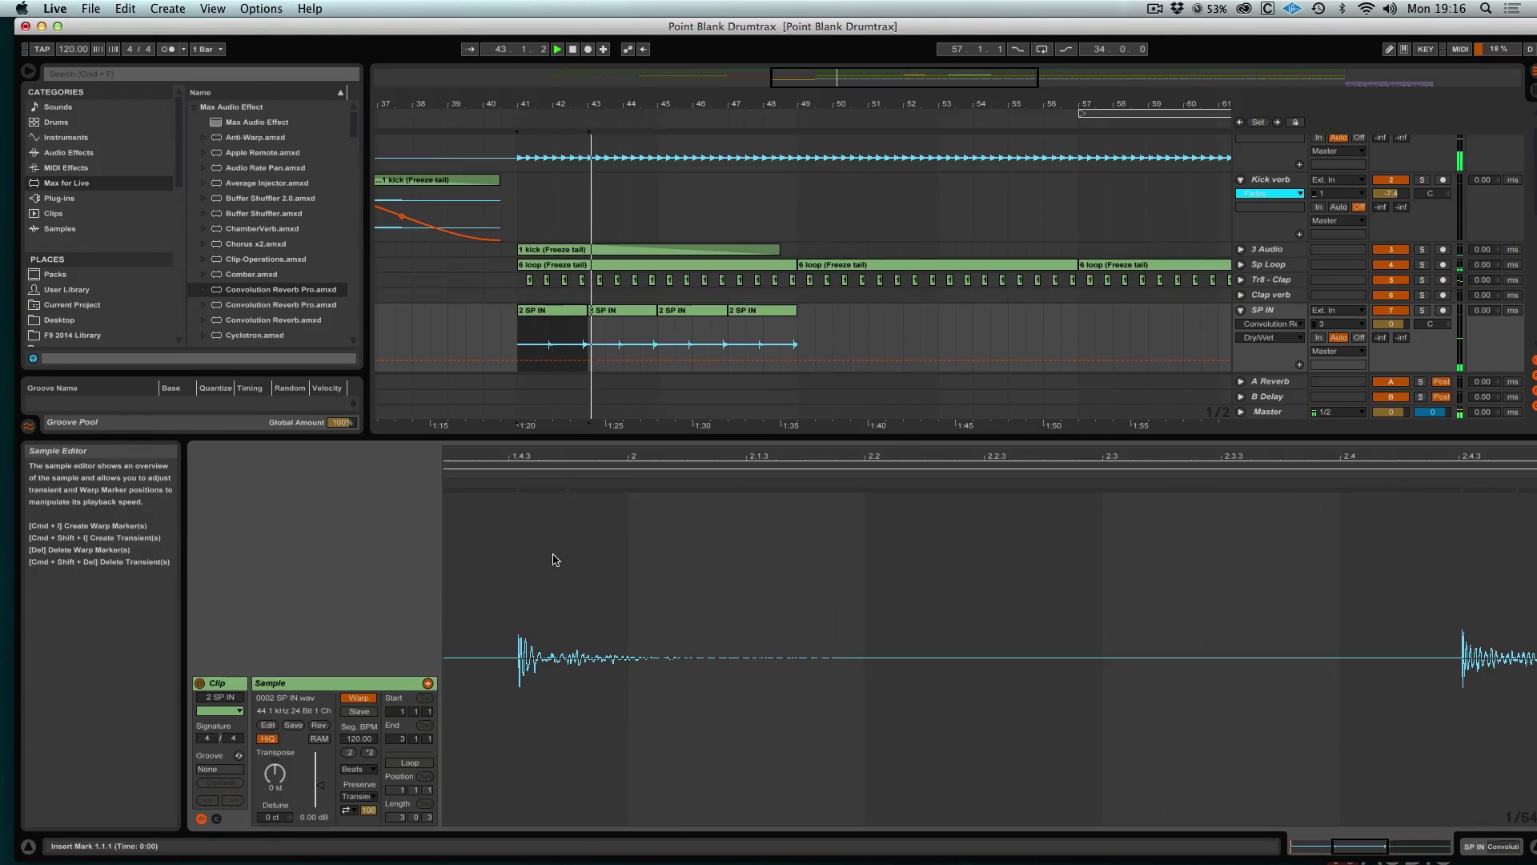
# Step: Add warp markers to the two hits in the SP IN sample and adjust their timing
pyautogui.moveTo(516, 457); pyautogui.dragTo(498, 484)
pyautogui.click(523, 489)
pyautogui.doubleClick(524, 486)
pyautogui.moveTo(566, 650); pyautogui.dragTo(567, 631)
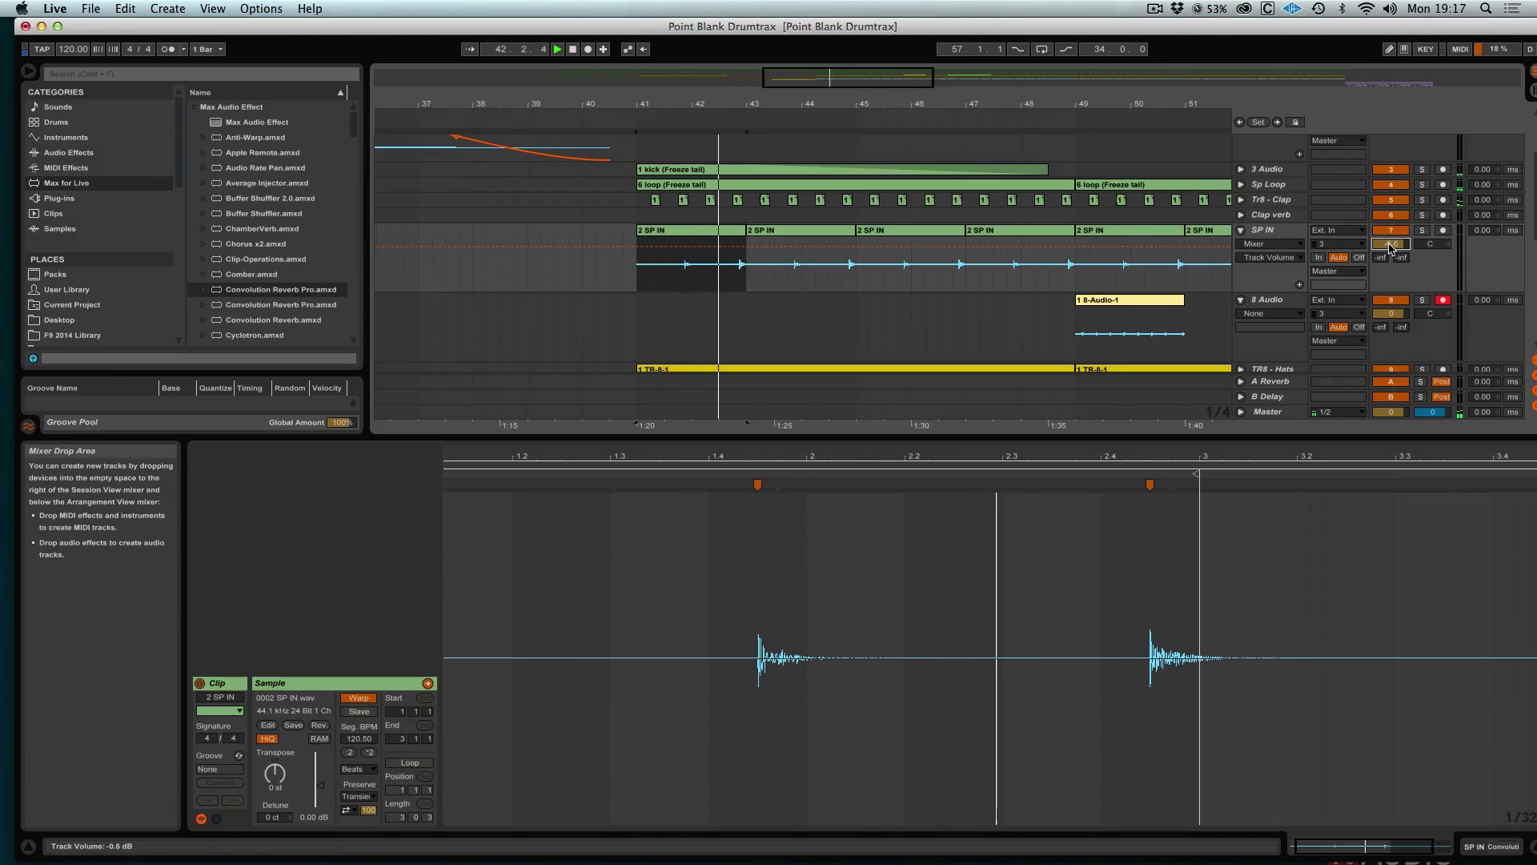
# Step: Duplicate the warped SP IN clip repeatedly so copies fill bars 41 to 57
pyautogui.moveTo(841, 83); pyautogui.dragTo(837, 128)
pyautogui.press('super+d')
pyautogui.press('super+d')
pyautogui.press('super+d')
pyautogui.press('super+d')
pyautogui.press('super+d')
pyautogui.press('super+d')
pyautogui.press('super+d')
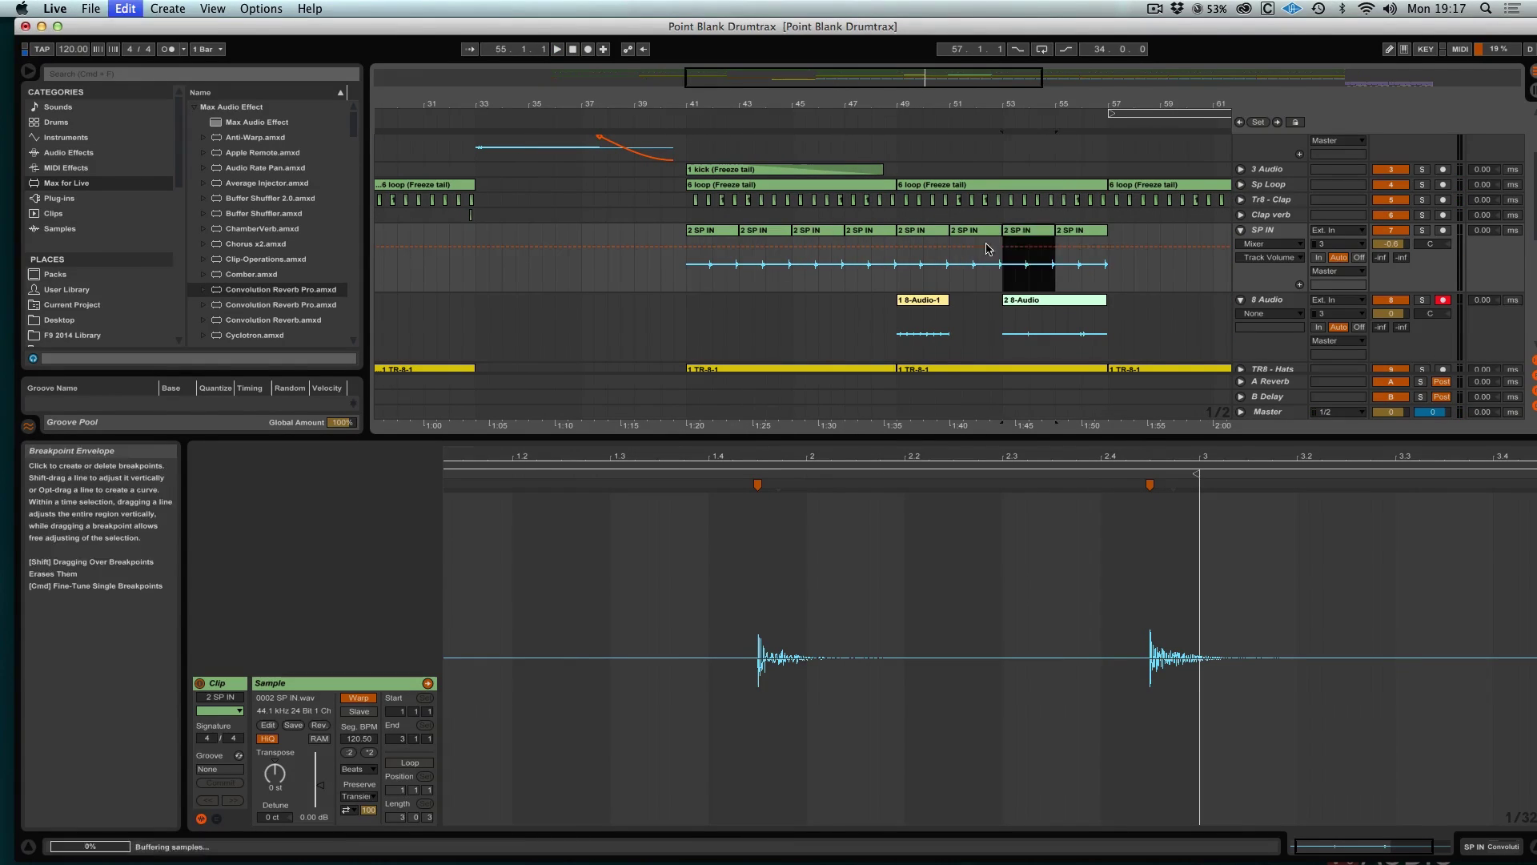
# Step: Solo the SP IN track and add a Reverb after its Convolution Reverb Pro
pyautogui.click(722, 229)
pyautogui.click(1422, 230)
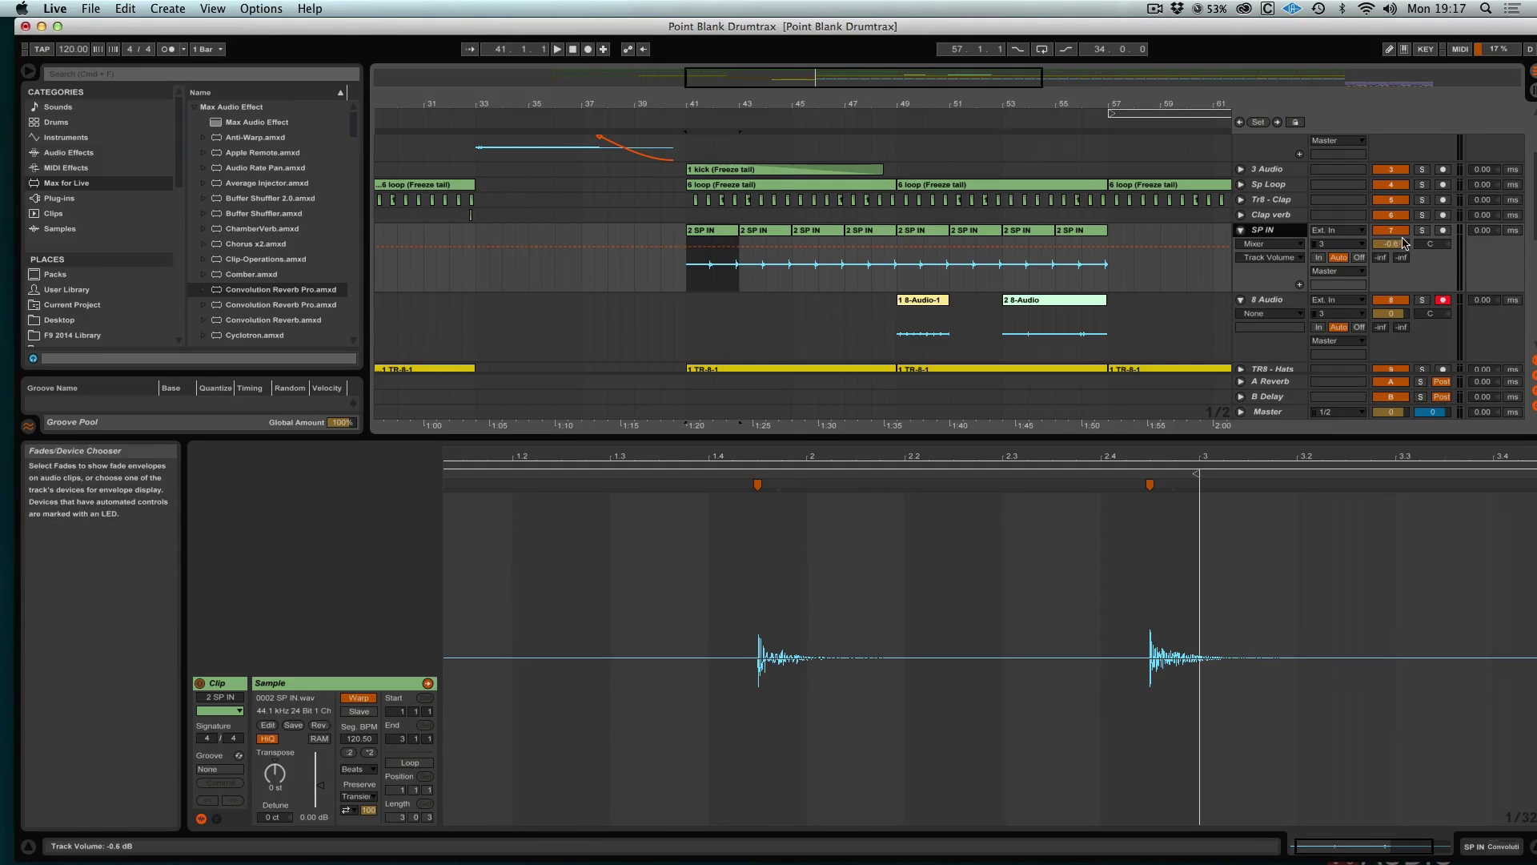
pyautogui.doubleClick(1263, 230)
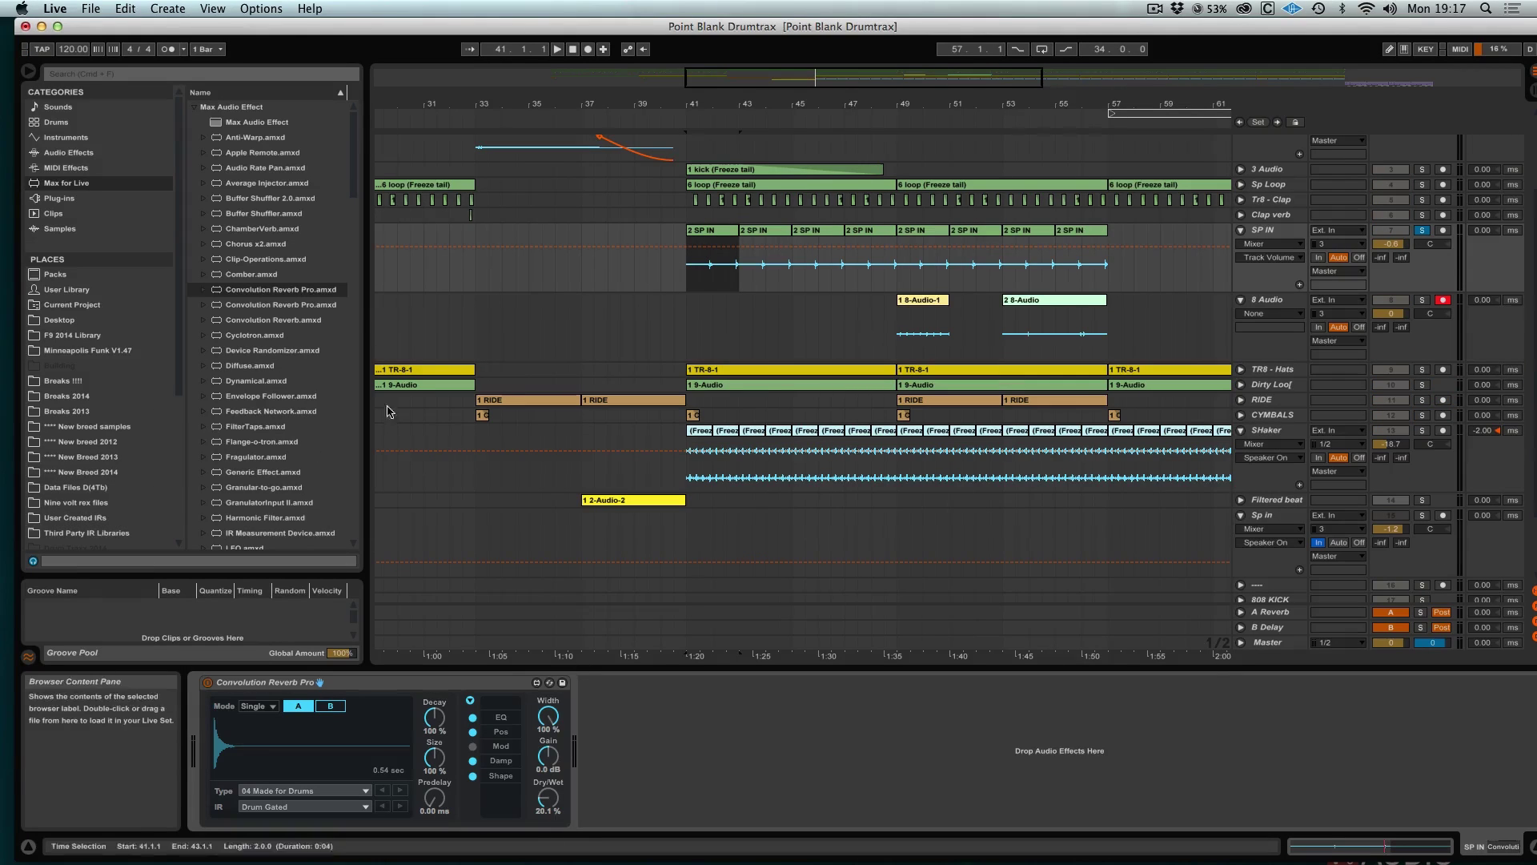
pyautogui.click(81, 152)
pyautogui.moveTo(223, 440); pyautogui.dragTo(641, 784)
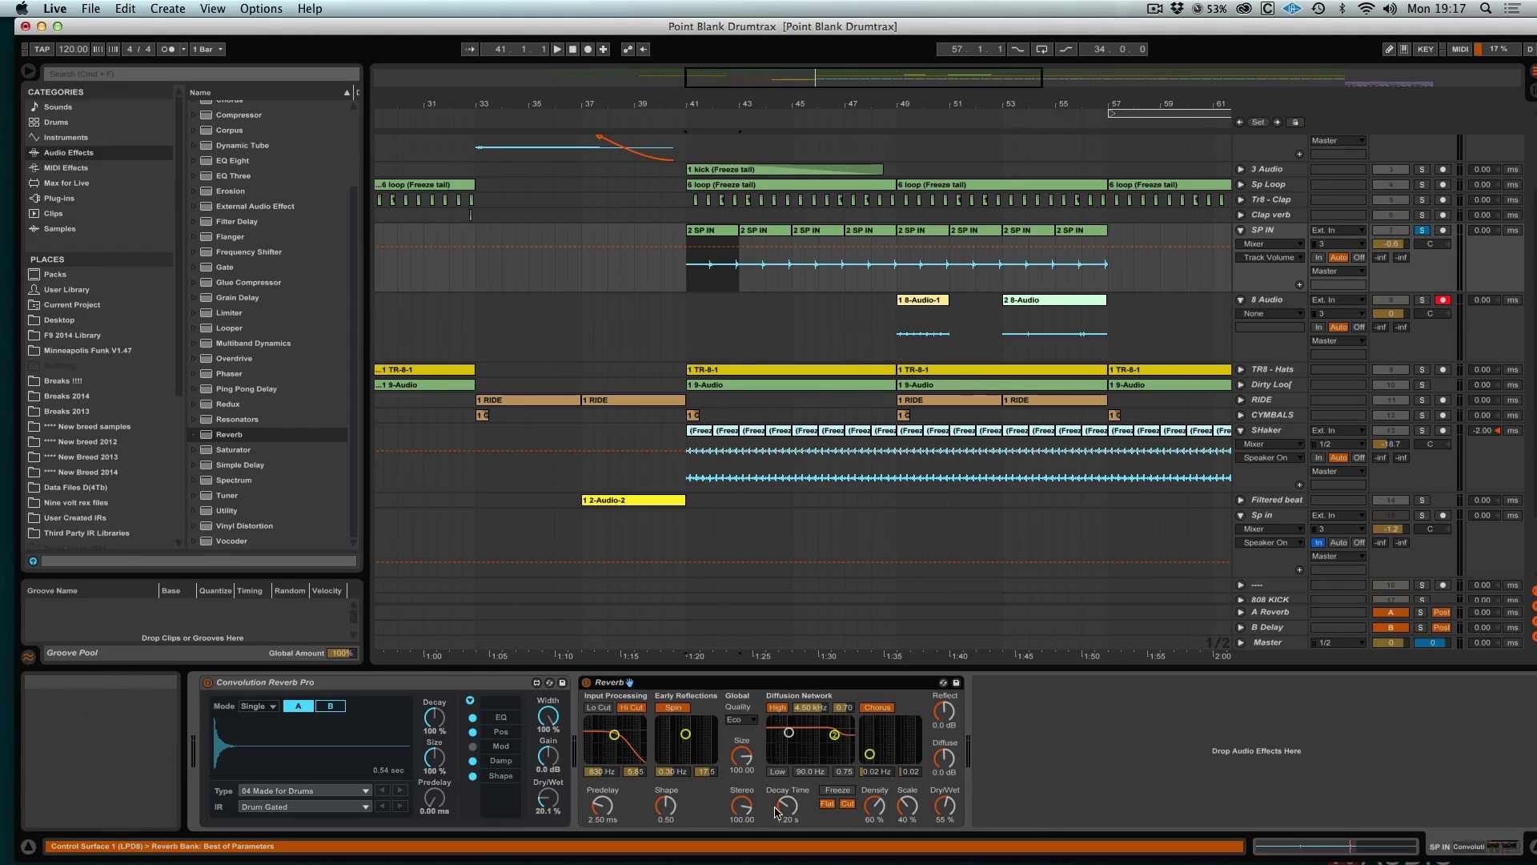
# Step: During playback, set the Reverb's Dry/Wet to 100%, Decay Time to about 710 ms and Density to 64%
pyautogui.moveTo(944, 807); pyautogui.dragTo(944, 753)
pyautogui.press('space')
pyautogui.moveTo(790, 809); pyautogui.dragTo(791, 835)
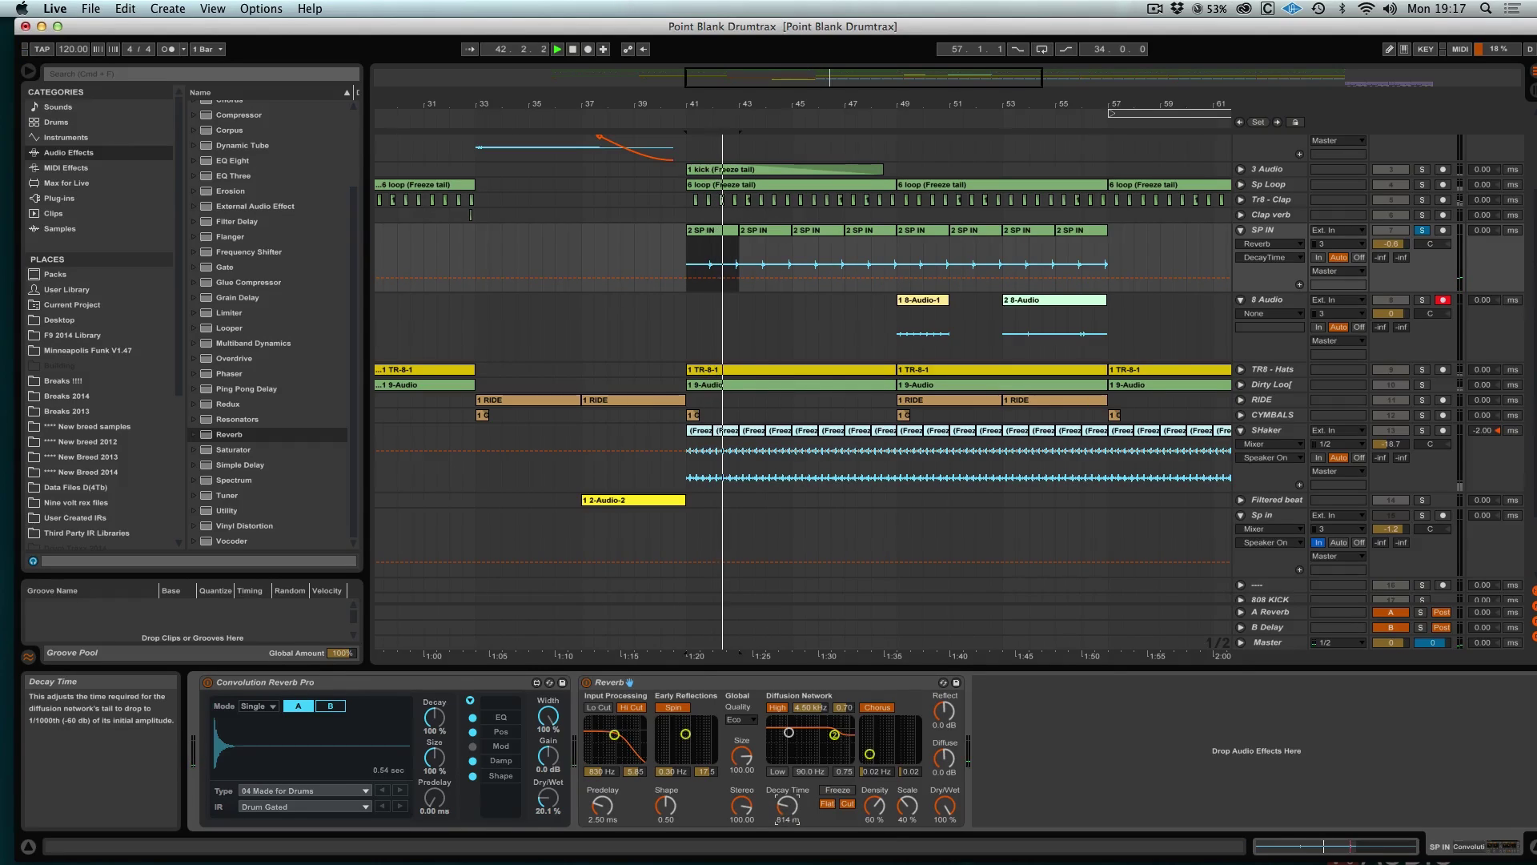
pyautogui.moveTo(873, 808); pyautogui.dragTo(874, 804)
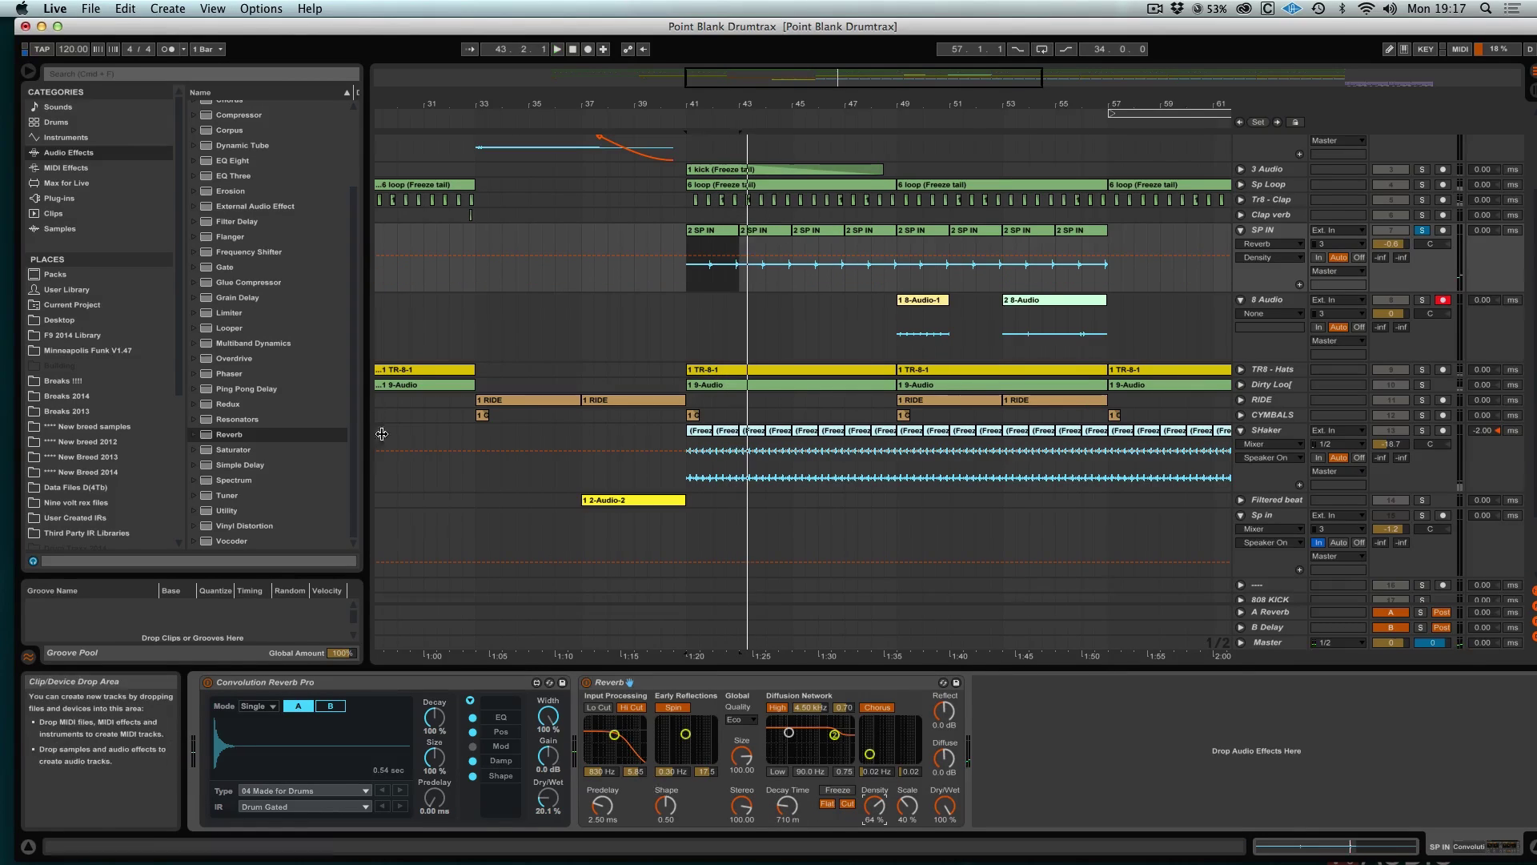
# Step: Group the Reverb into an Audio Effect Rack, create a second chain and name the reverb's chain REVERB
pyautogui.rightClick(751, 685)
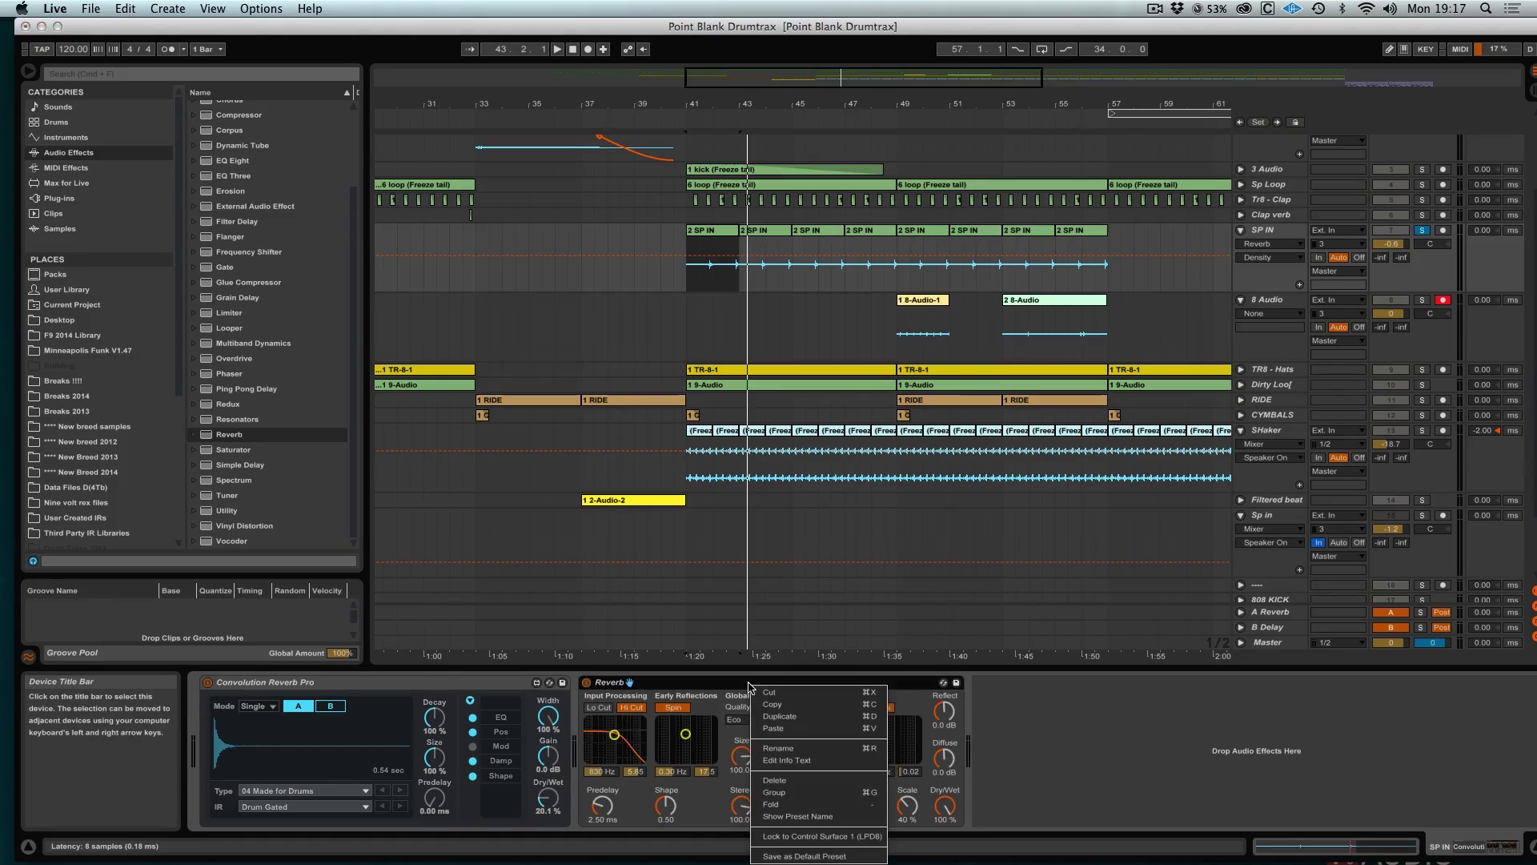
pyautogui.click(803, 793)
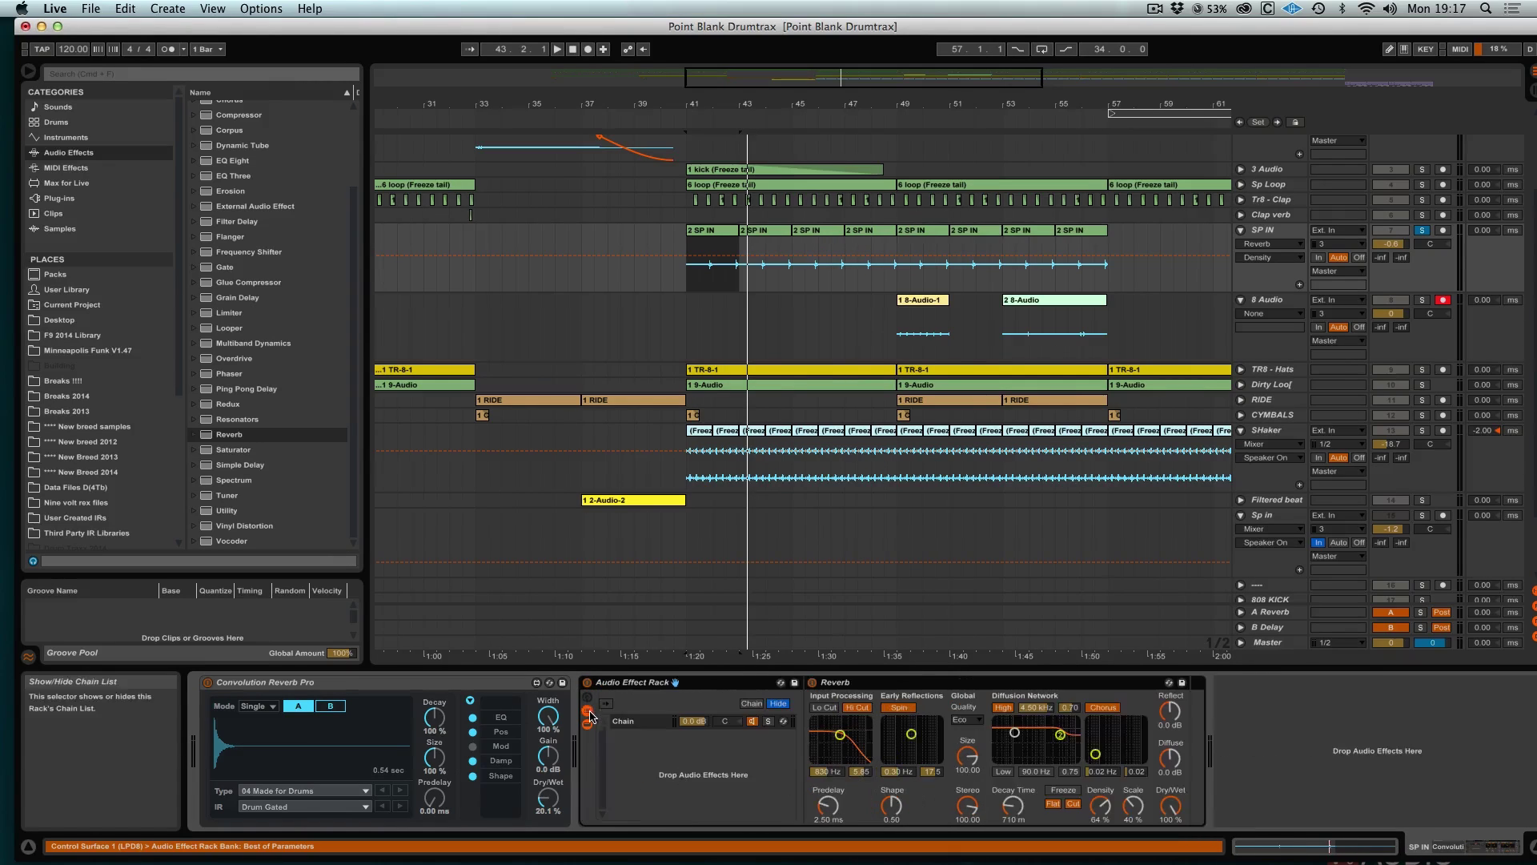
pyautogui.rightClick(631, 739)
pyautogui.click(627, 723)
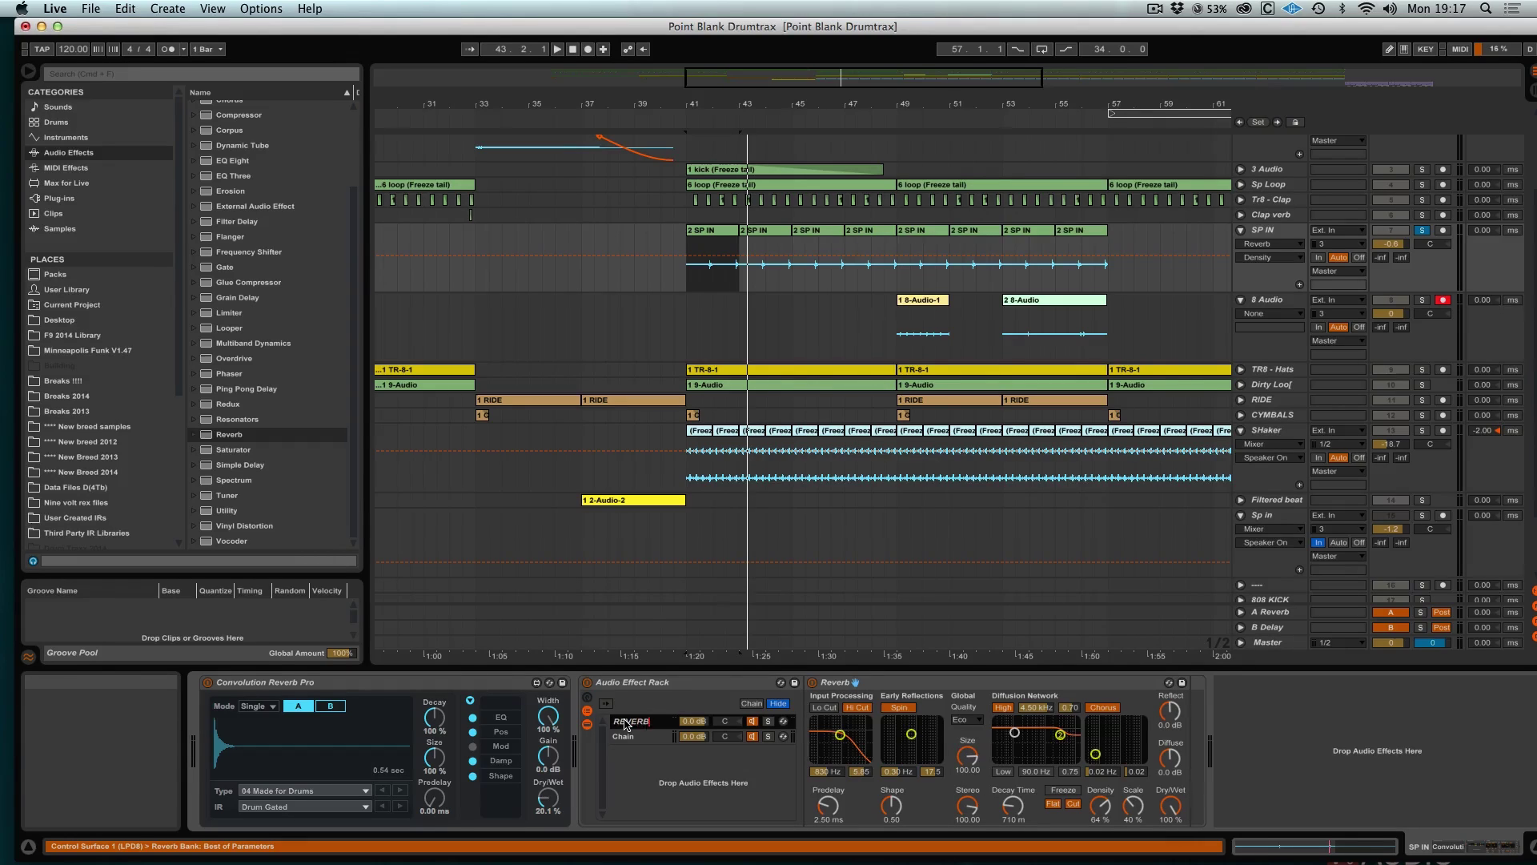
# Step: Name the empty rack chain DRY and move the REVERB chain below it
pyautogui.click(638, 736)
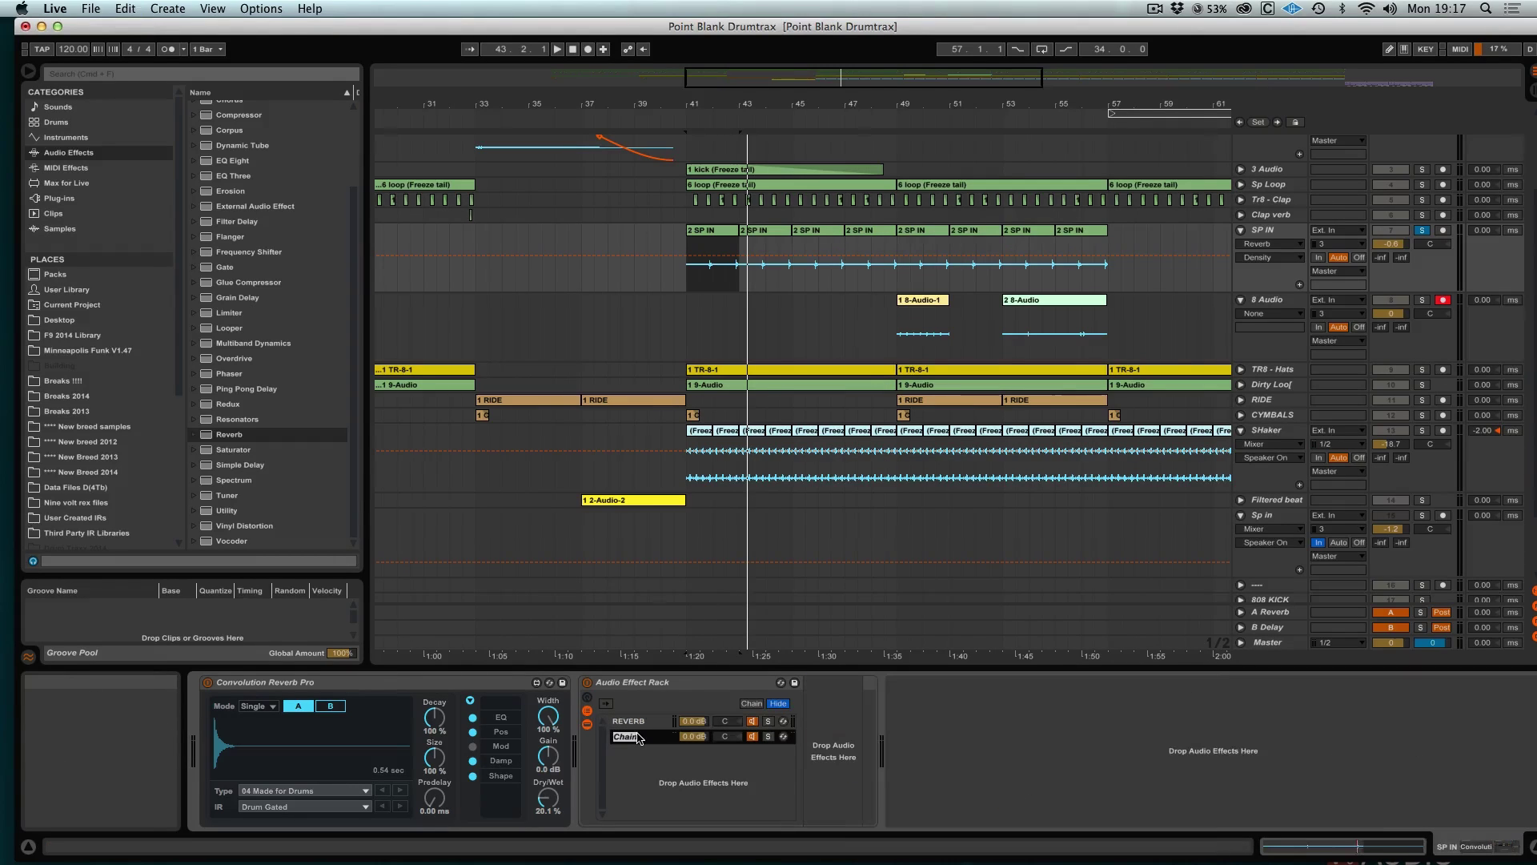
pyautogui.moveTo(633, 721); pyautogui.dragTo(695, 754)
pyautogui.click(641, 733)
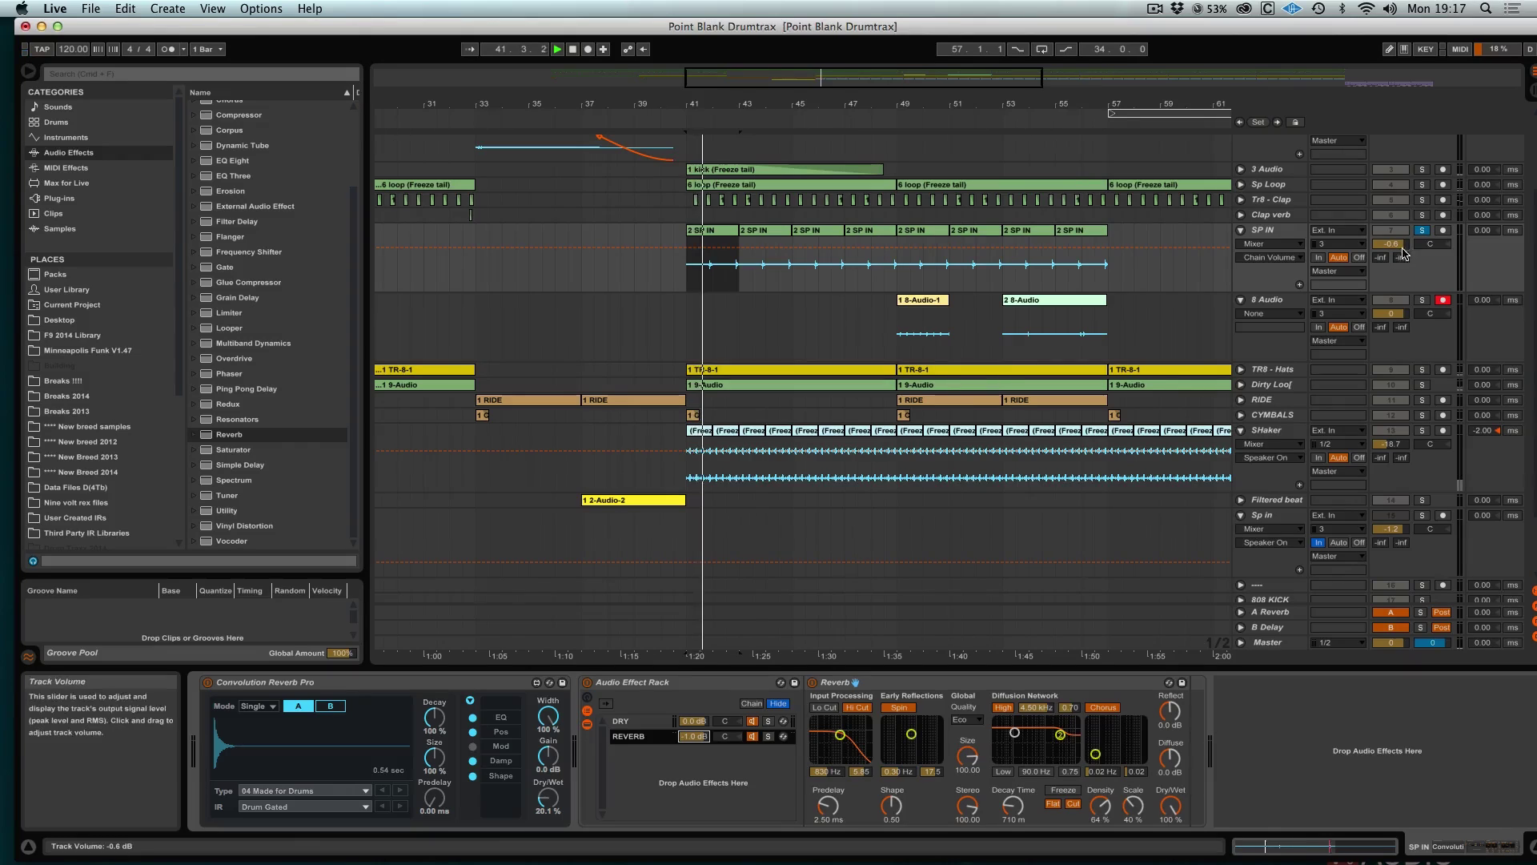
# Step: Unsolo the SP IN track and play it from bar 41 with the whole arrangement
pyautogui.press('space')
pyautogui.click(1422, 233)
pyautogui.press('space')
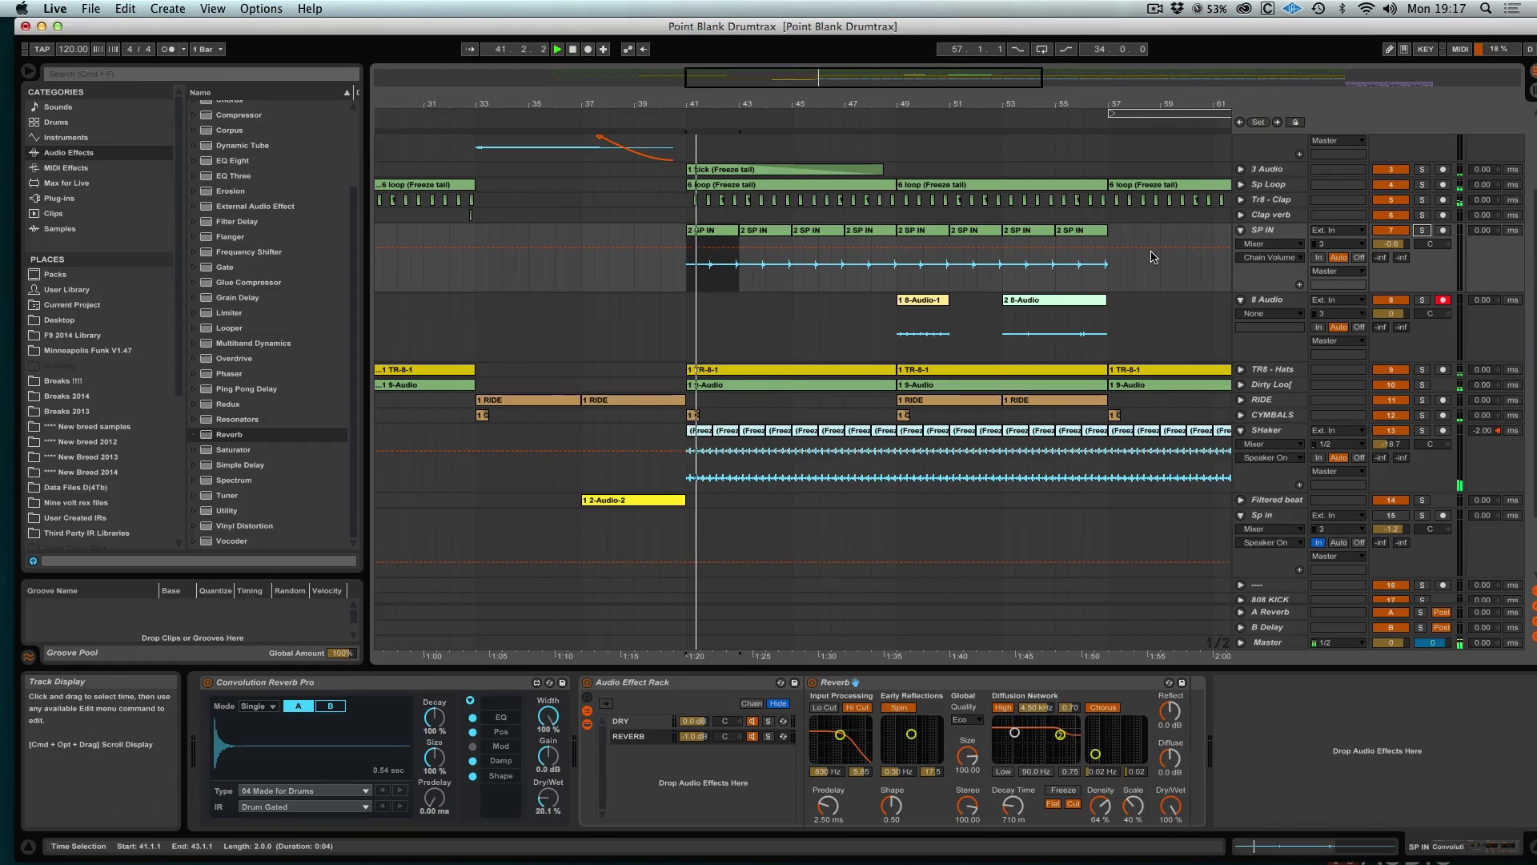
# Step: Add a Redux effect after the Audio Effect Rack on the SP IN track
pyautogui.moveTo(911, 77); pyautogui.dragTo(911, 83)
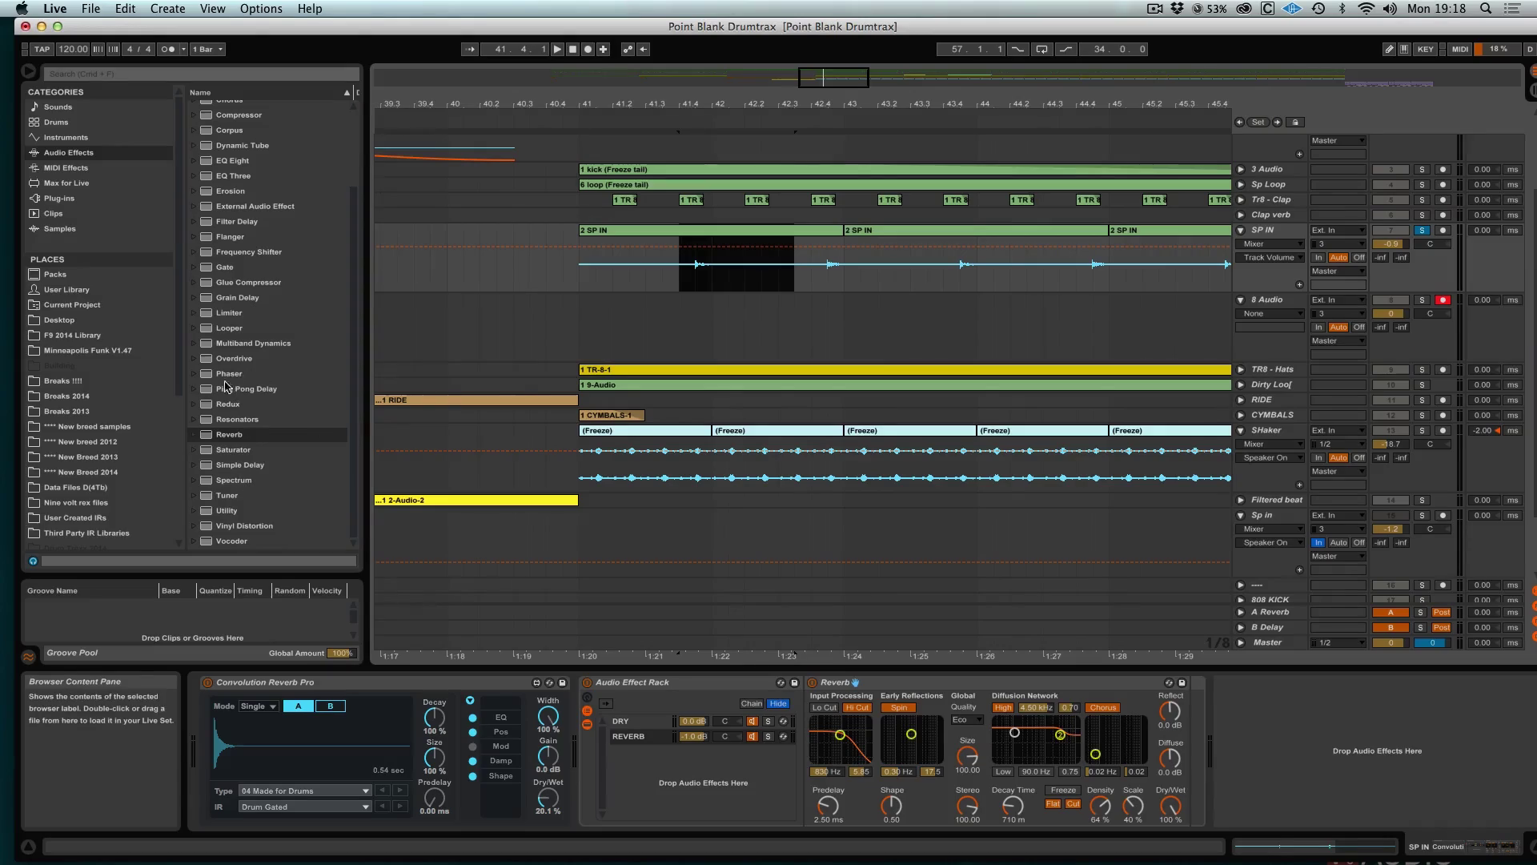
pyautogui.moveTo(228, 404); pyautogui.dragTo(619, 507)
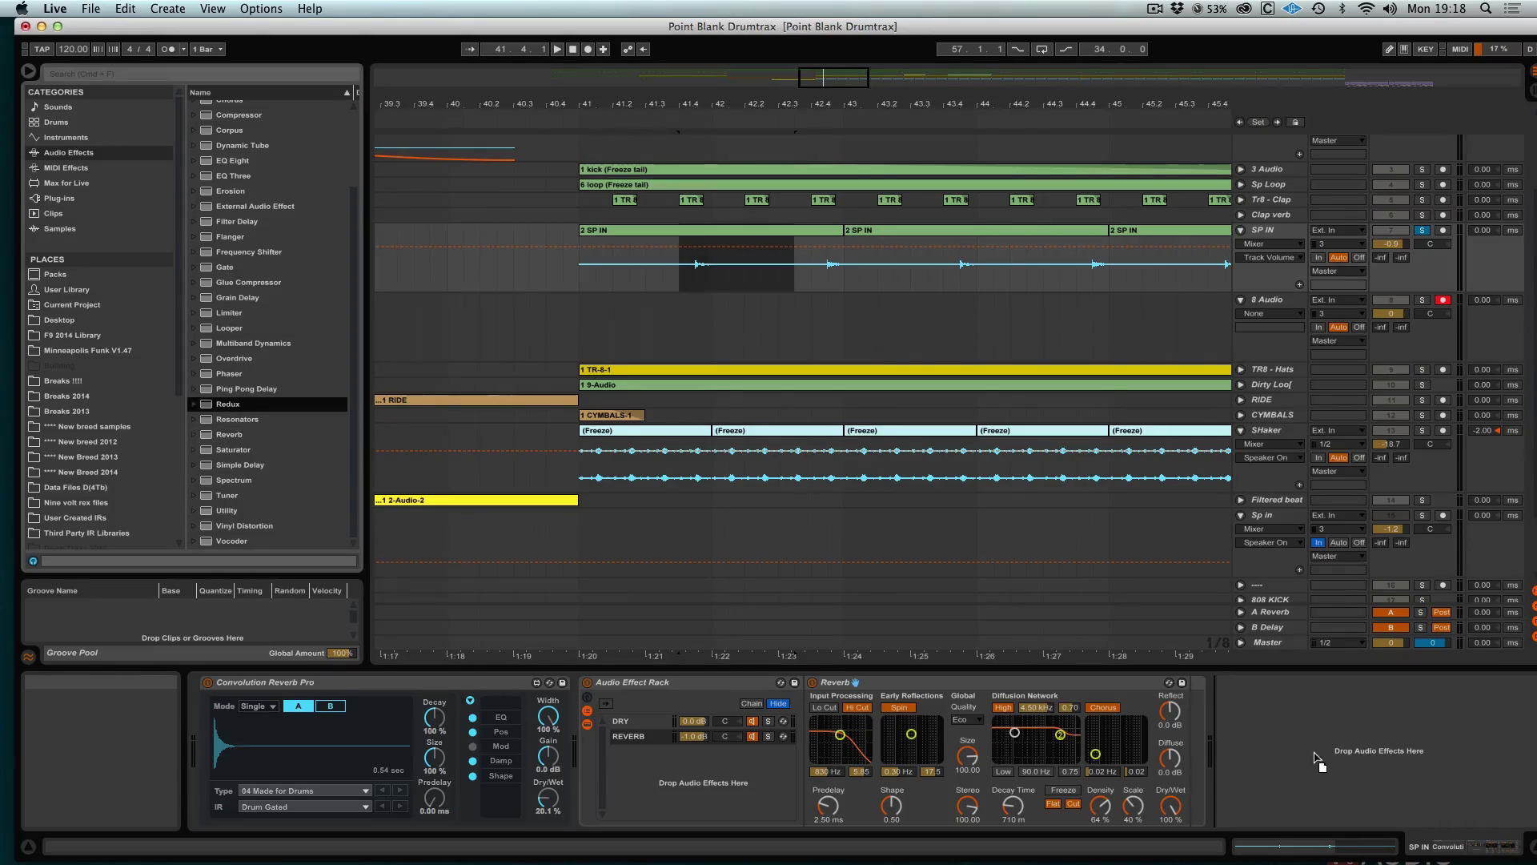
pyautogui.moveTo(1317, 760); pyautogui.dragTo(1298, 749)
pyautogui.click(1265, 725)
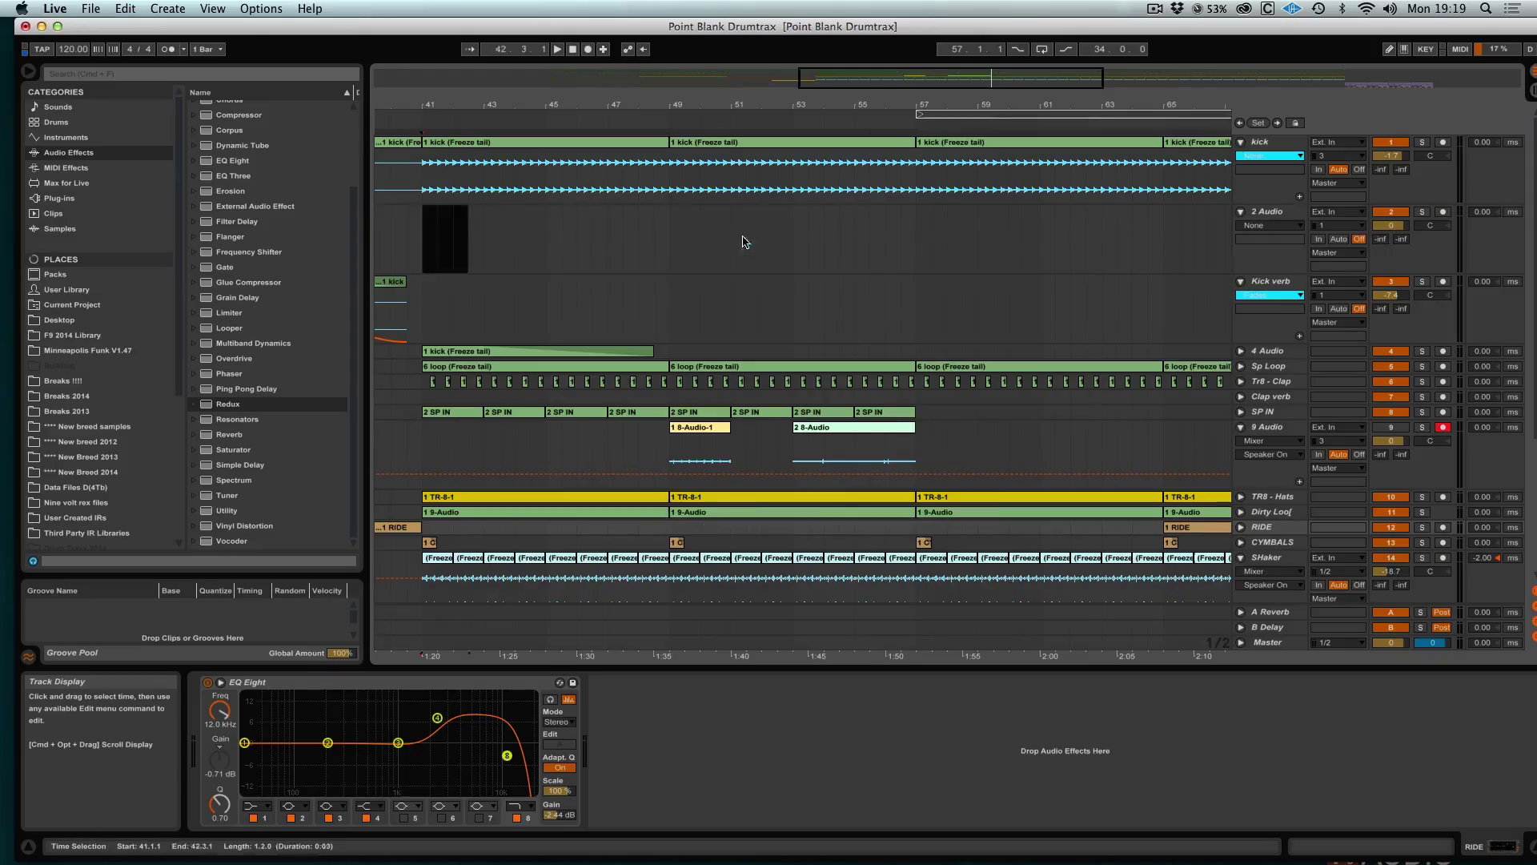
# Step: Move the kick's section from bar 56 to 57 onto the 2 Audio track and set the insert marker at bar 55
pyautogui.moveTo(745, 242); pyautogui.dragTo(905, 236)
pyautogui.click(860, 225)
pyautogui.press('+')
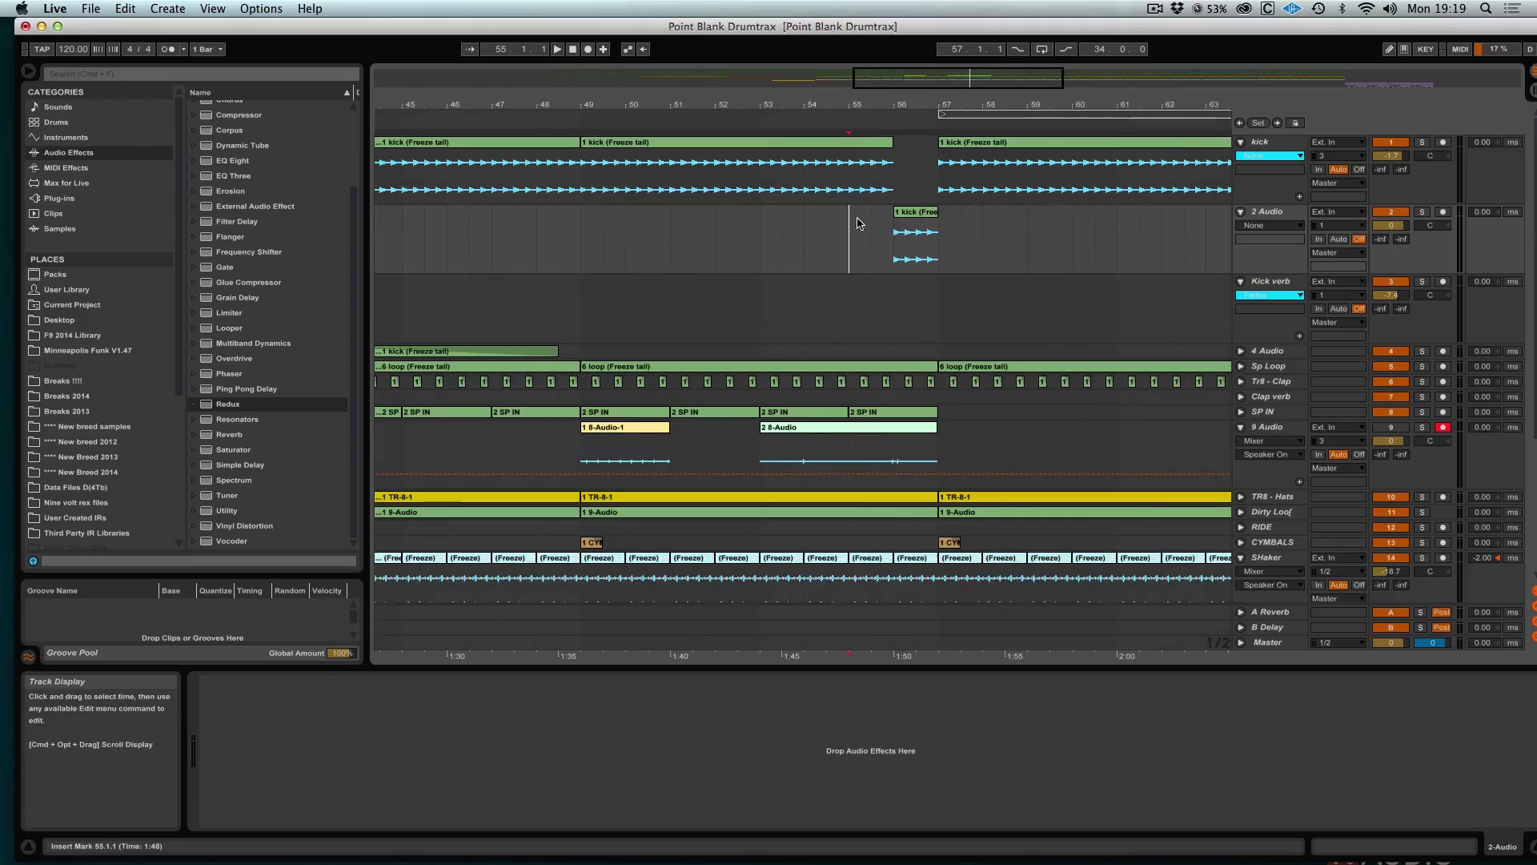
# Step: Add an EQ Eight to the 2 Audio track
pyautogui.moveTo(943, 77)
pyautogui.mouseDown()
pyautogui.moveTo(944, 46)
pyautogui.moveTo(943, 90)
pyautogui.mouseUp()
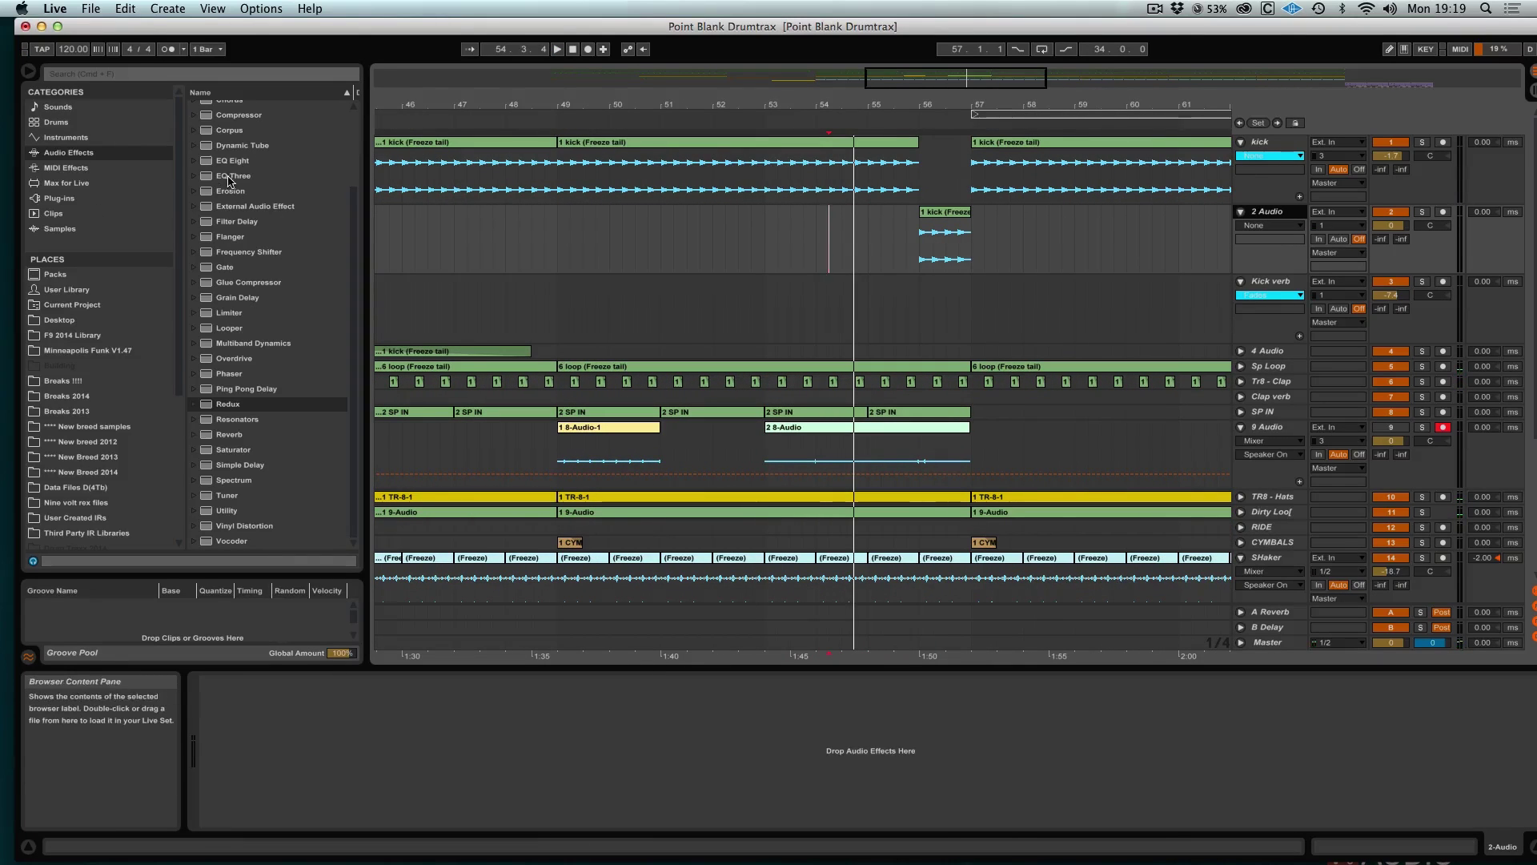
pyautogui.moveTo(232, 160); pyautogui.dragTo(1095, 148)
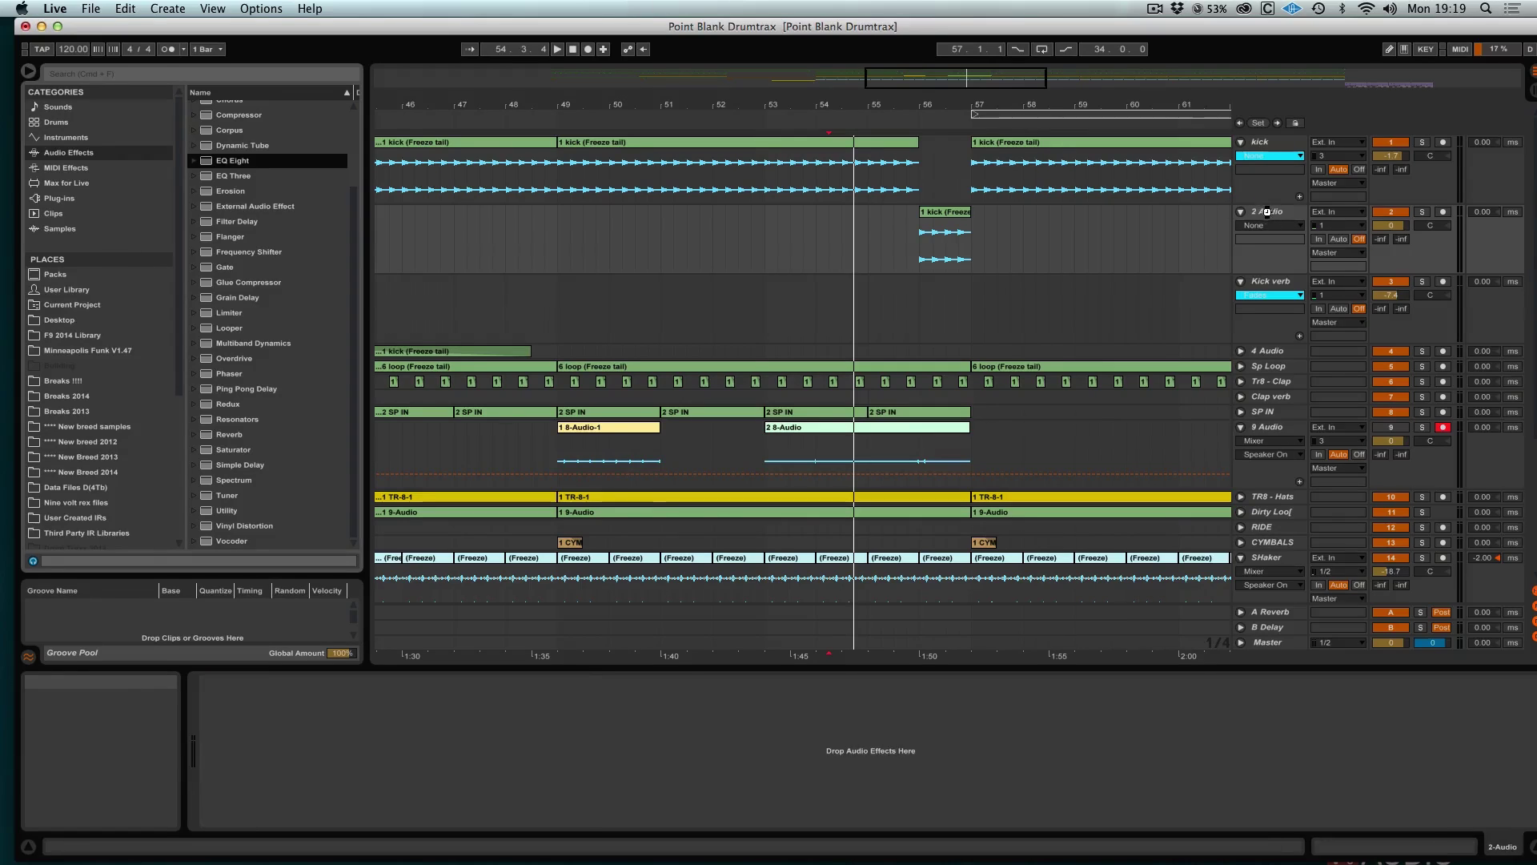
pyautogui.moveTo(1267, 212); pyautogui.dragTo(1267, 212)
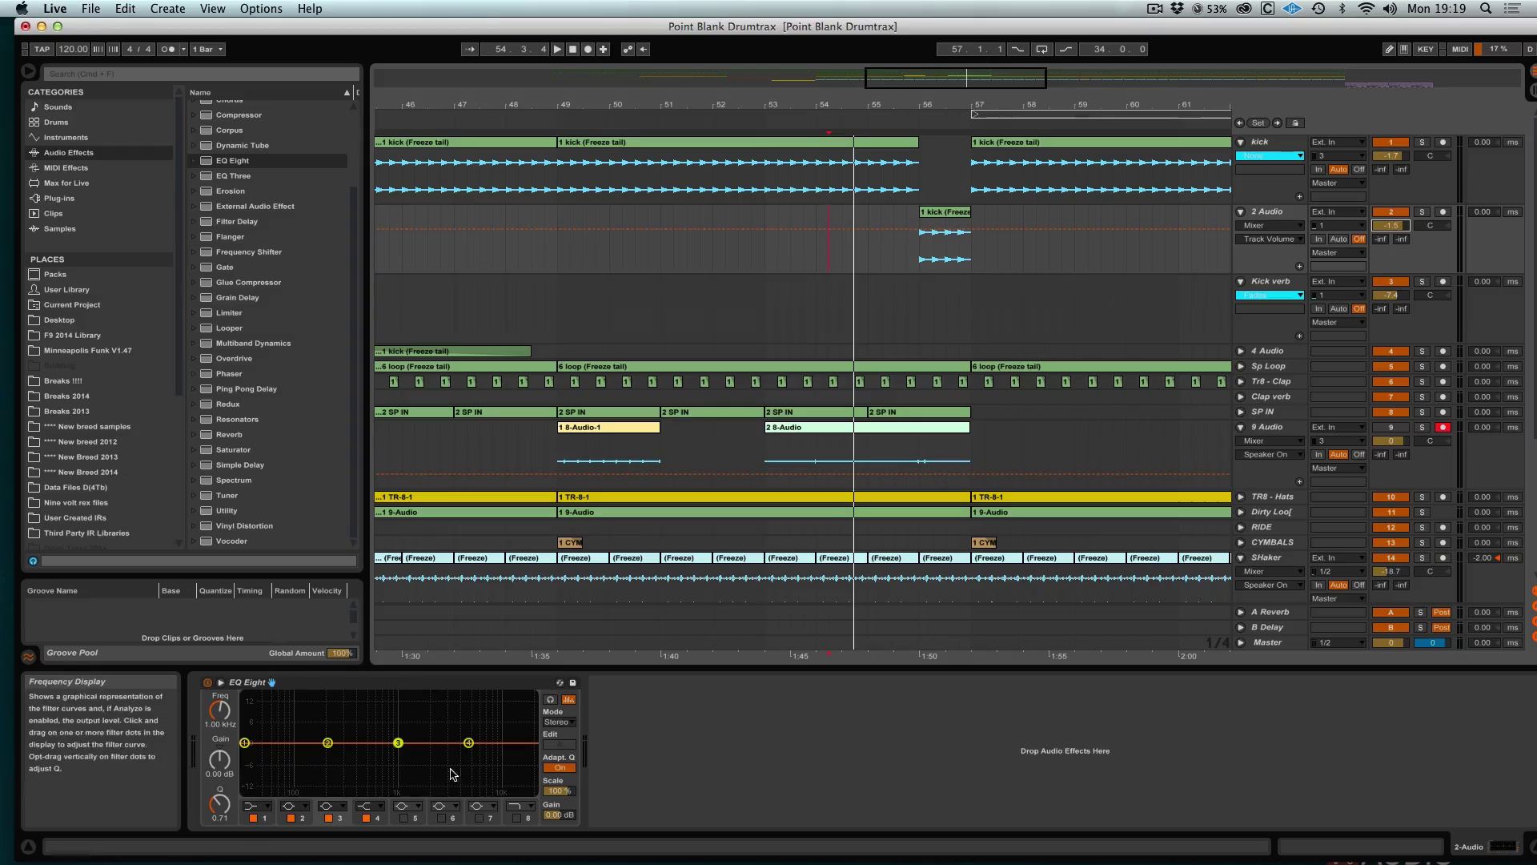
# Step: Make the EQ Eight's first band a low cut at about 95 Hz and audition the filtered kick at bar 56
pyautogui.click(255, 805)
pyautogui.click(253, 737)
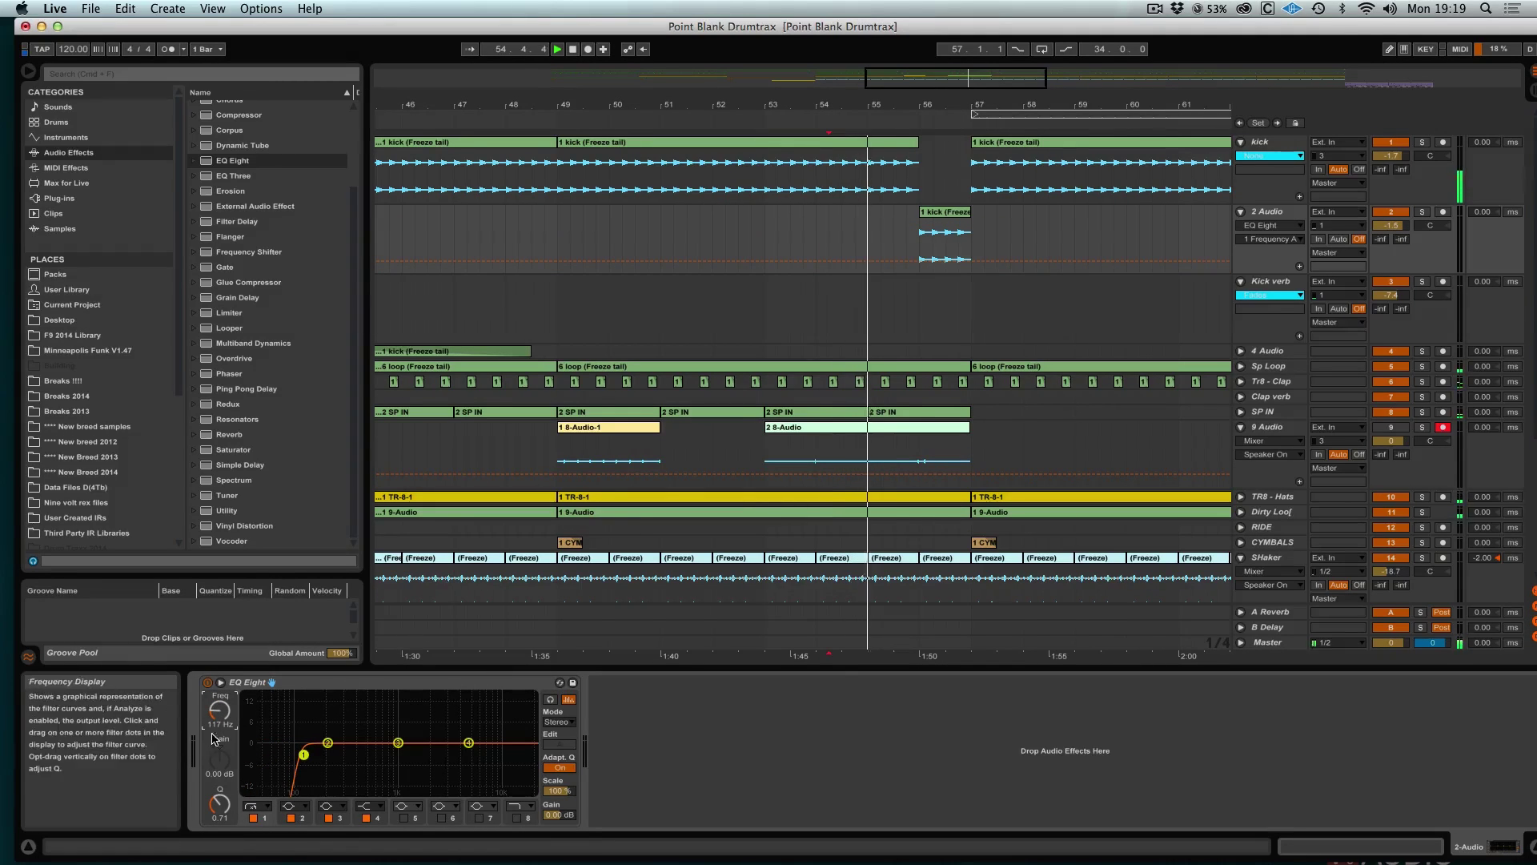
pyautogui.moveTo(219, 711); pyautogui.dragTo(219, 714)
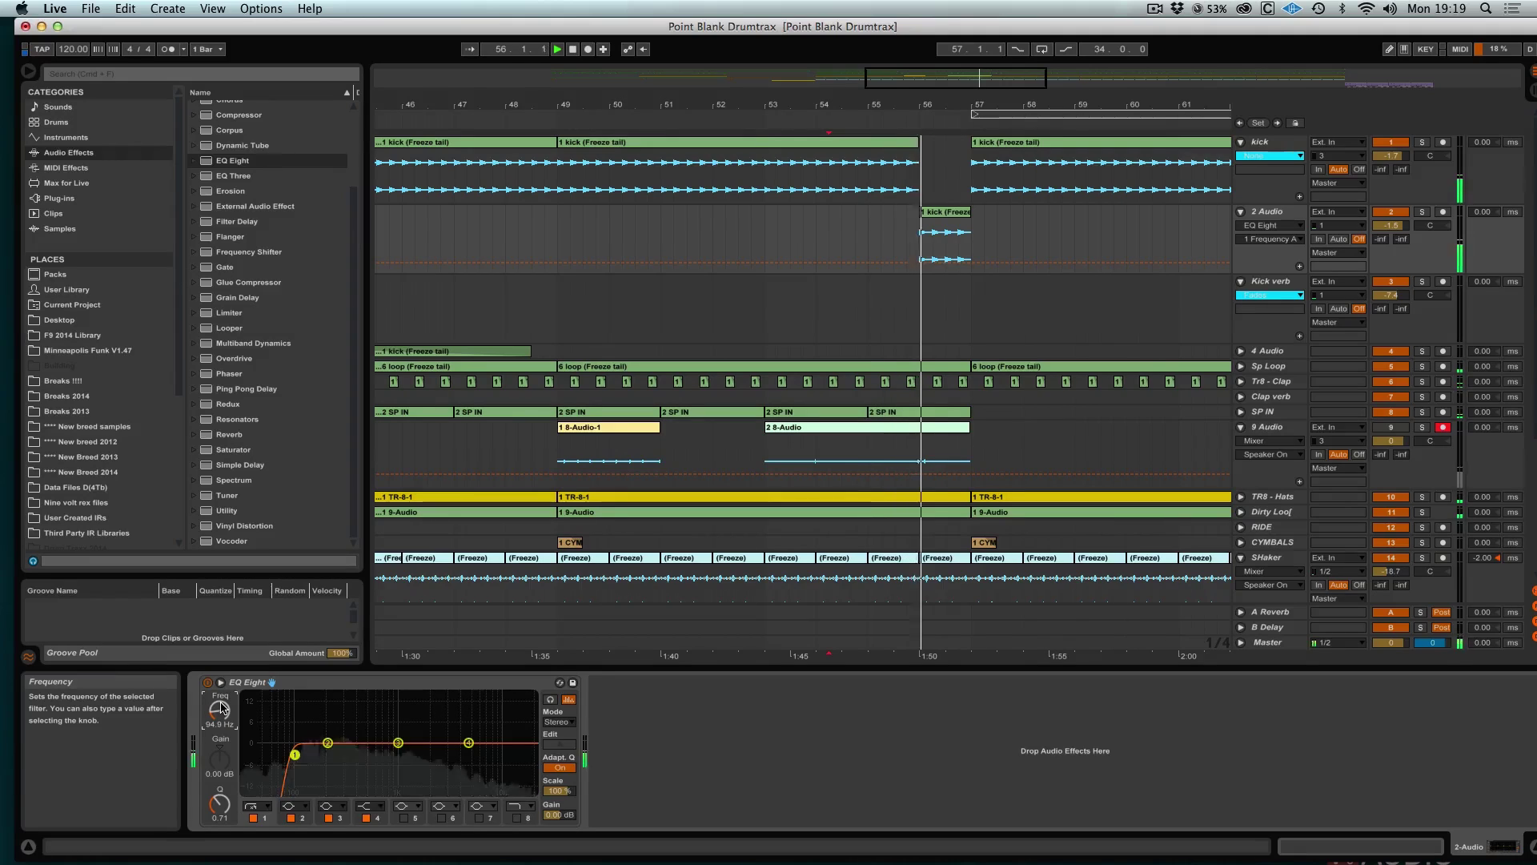
pyautogui.moveTo(784, 105); pyautogui.dragTo(765, 64)
pyautogui.press('space')
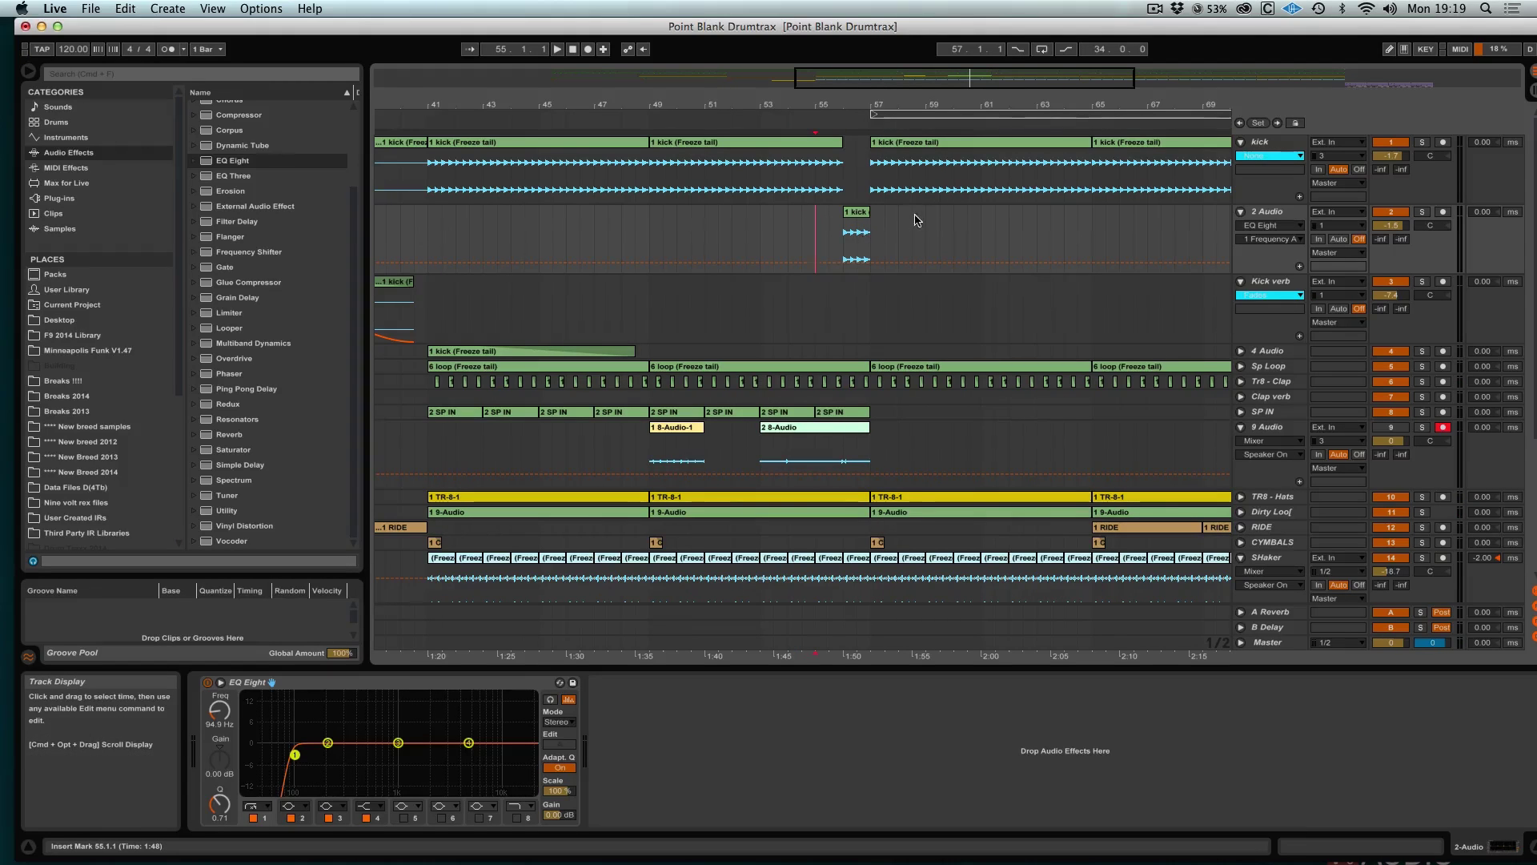
# Step: Copy the 4 Audio kick clip from bar 41 to bar 57 and unfold the 4 Audio track
pyautogui.moveTo(957, 81); pyautogui.dragTo(954, 36)
pyautogui.click(503, 232)
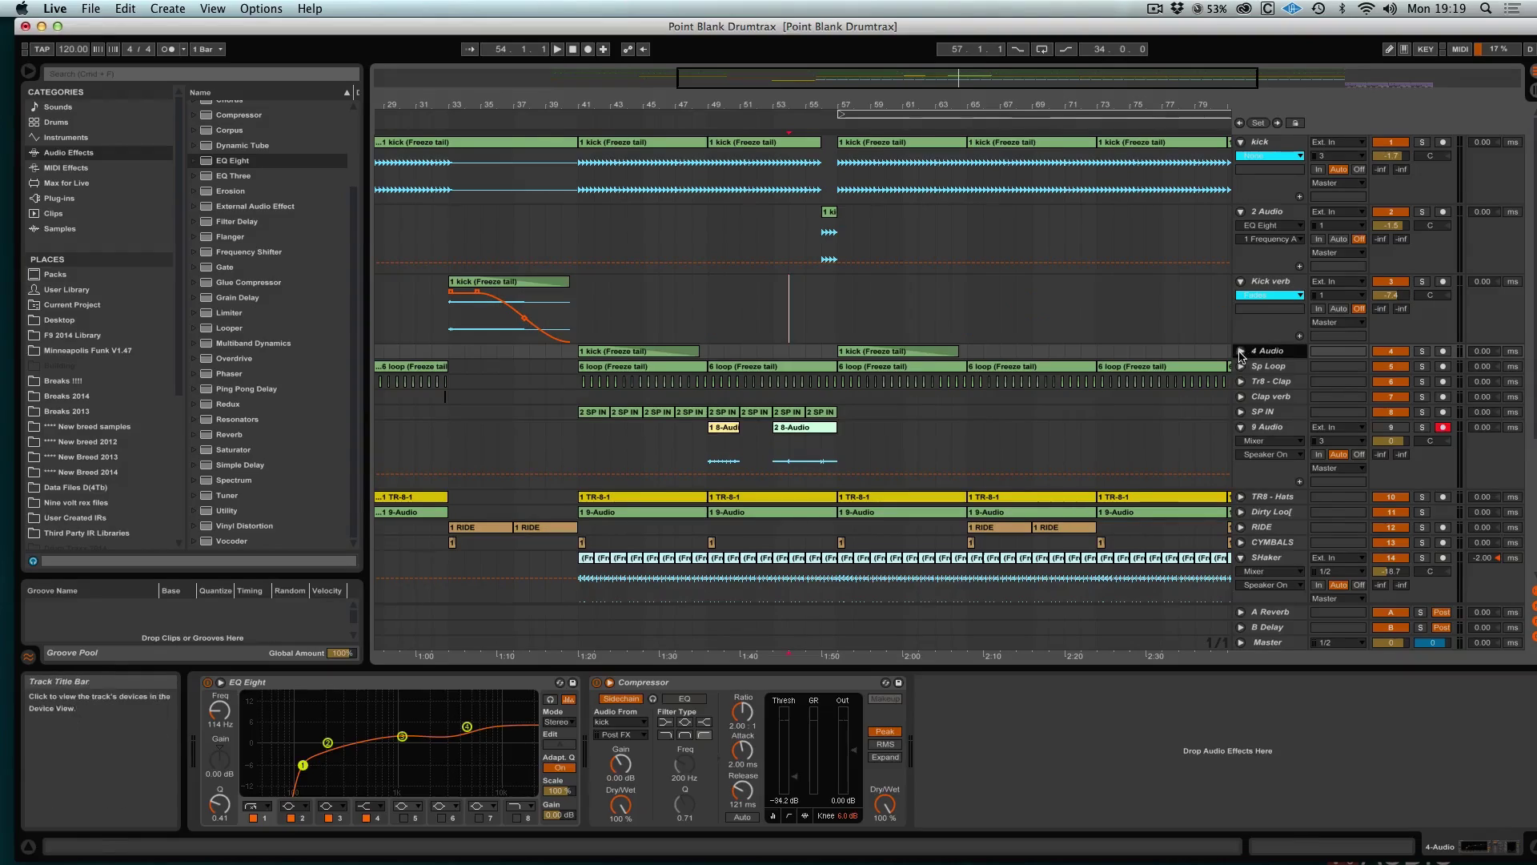
pyautogui.click(1241, 353)
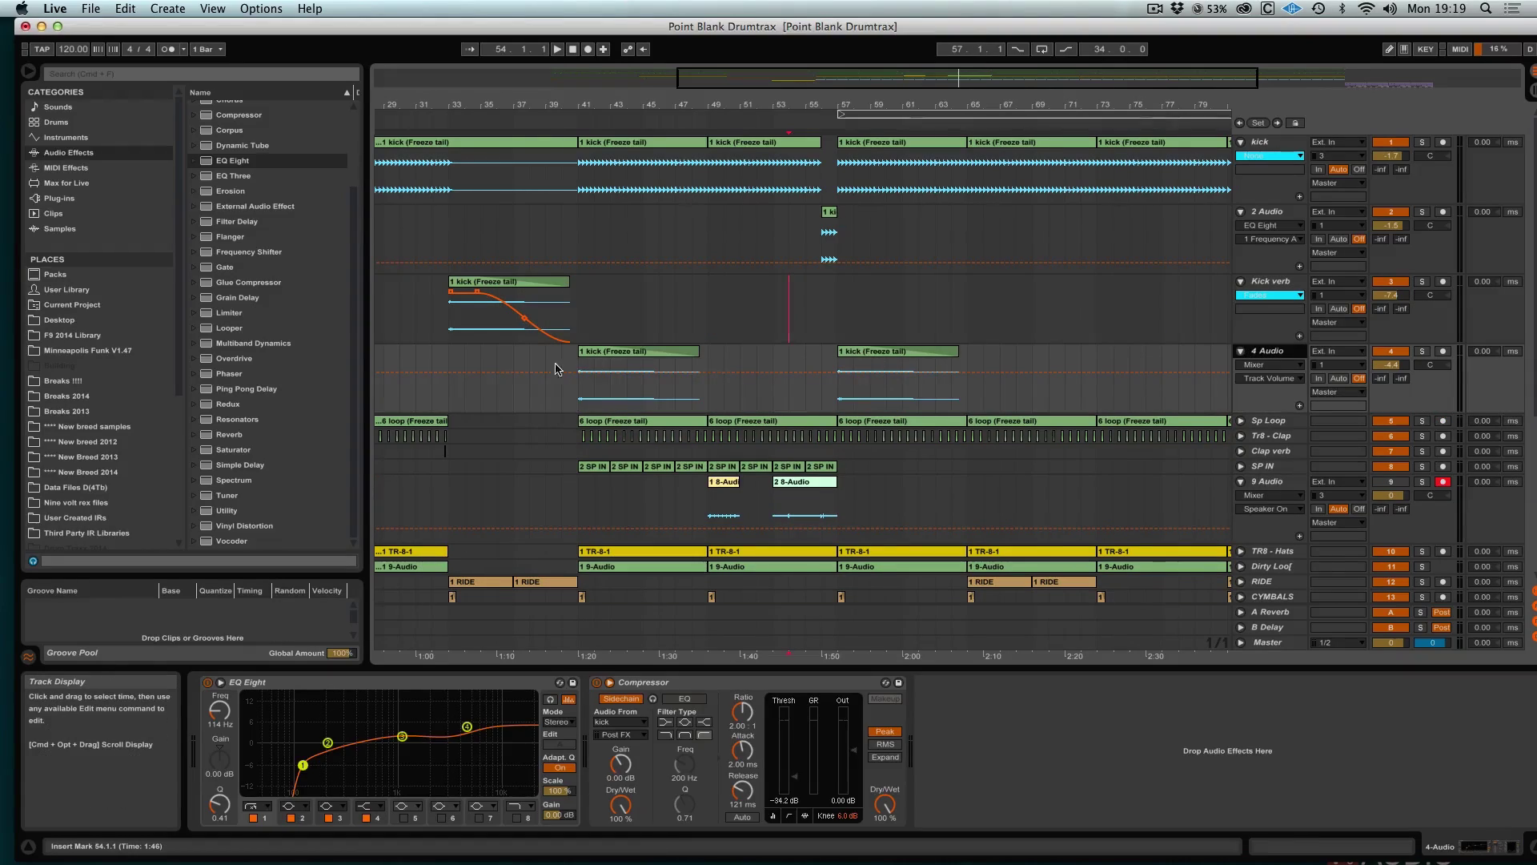
# Step: Play the arrangement from bar 41, fold all tracks and review the transition into bar 57
pyautogui.click(580, 368)
pyautogui.press('space')
pyautogui.keyDown('alt'); pyautogui.click(1240, 282); pyautogui.keyUp('alt')
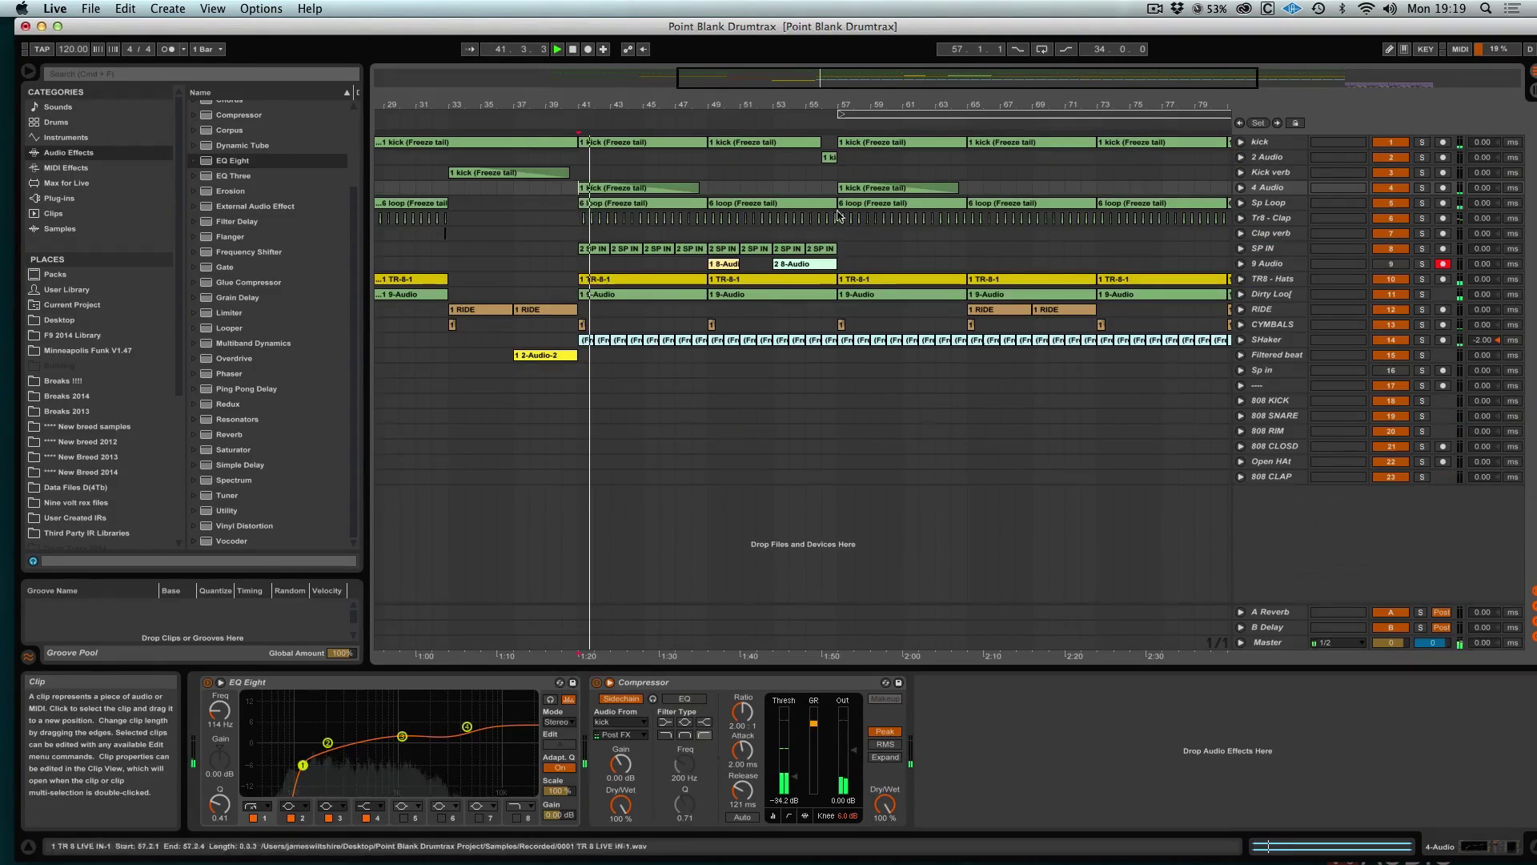
pyautogui.moveTo(845, 73); pyautogui.dragTo(847, 65)
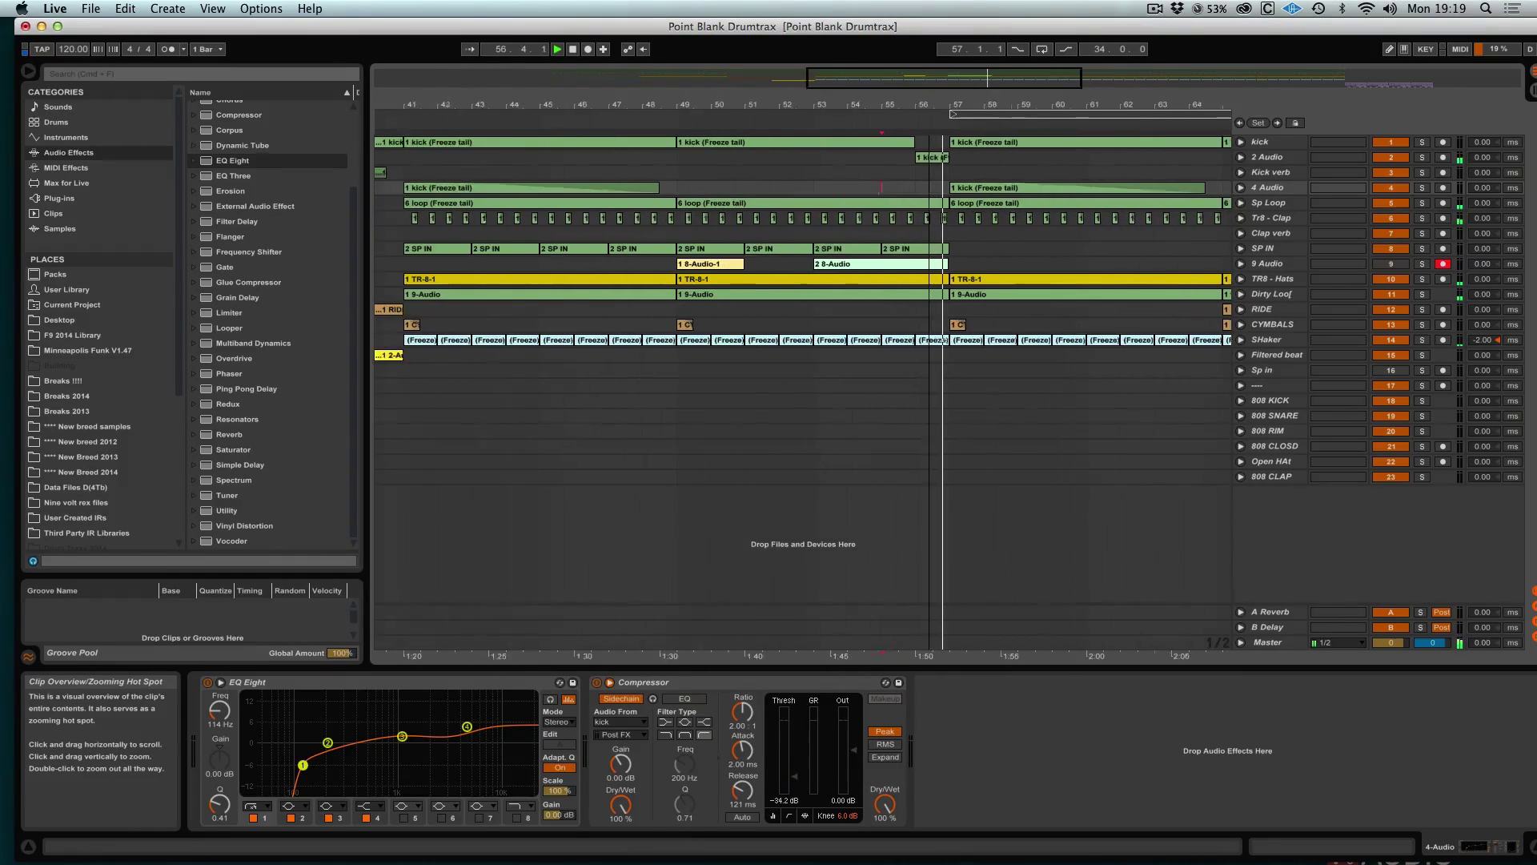
# Step: Insert an audio track below Tr8 - Clap and copy the last clap before bar 57 onto it
pyautogui.click(1249, 218)
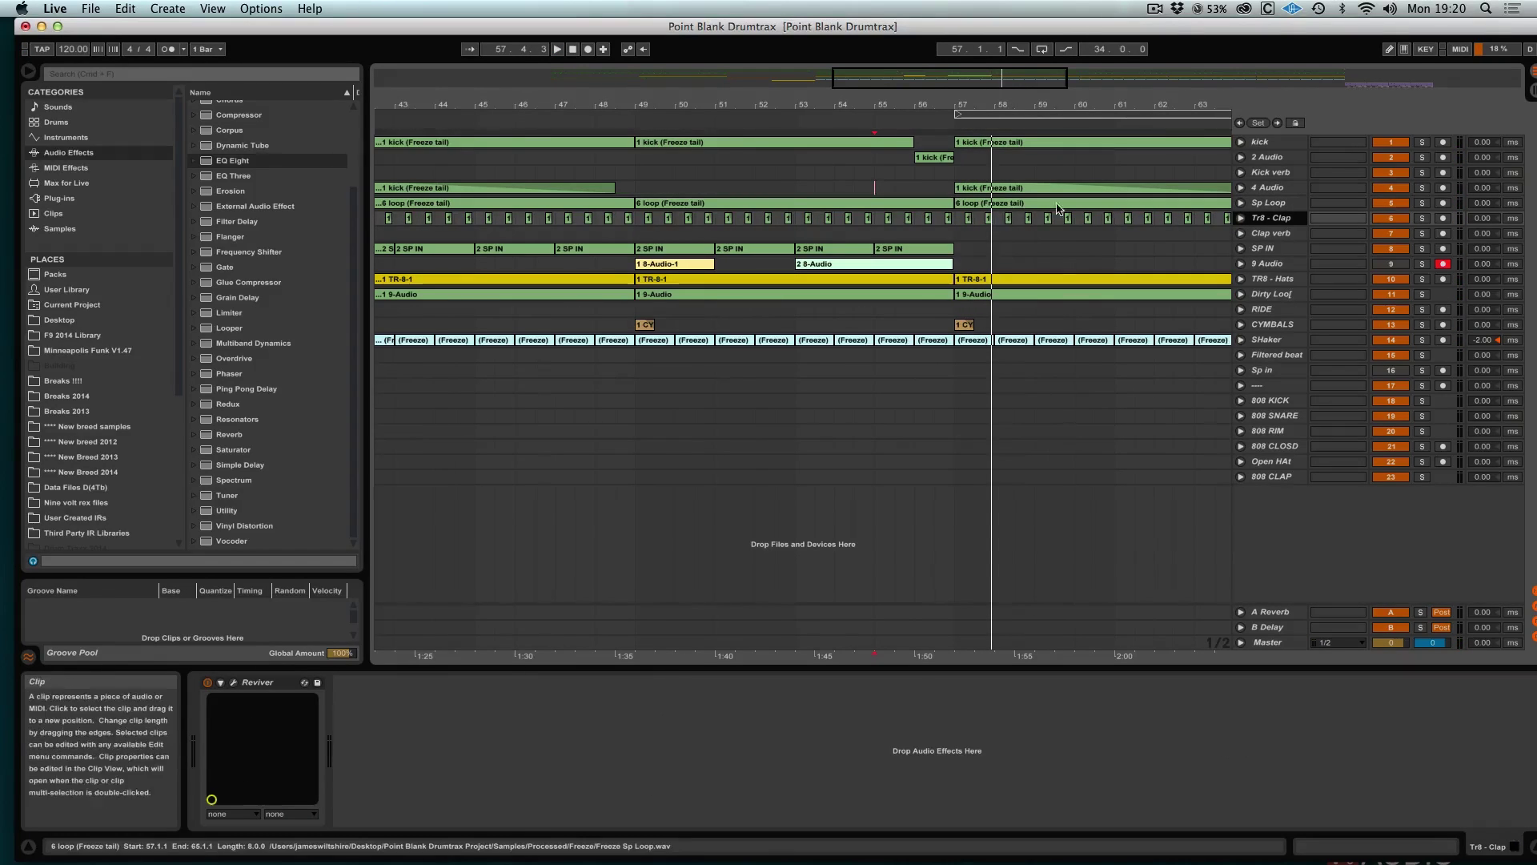
pyautogui.press('super+t')
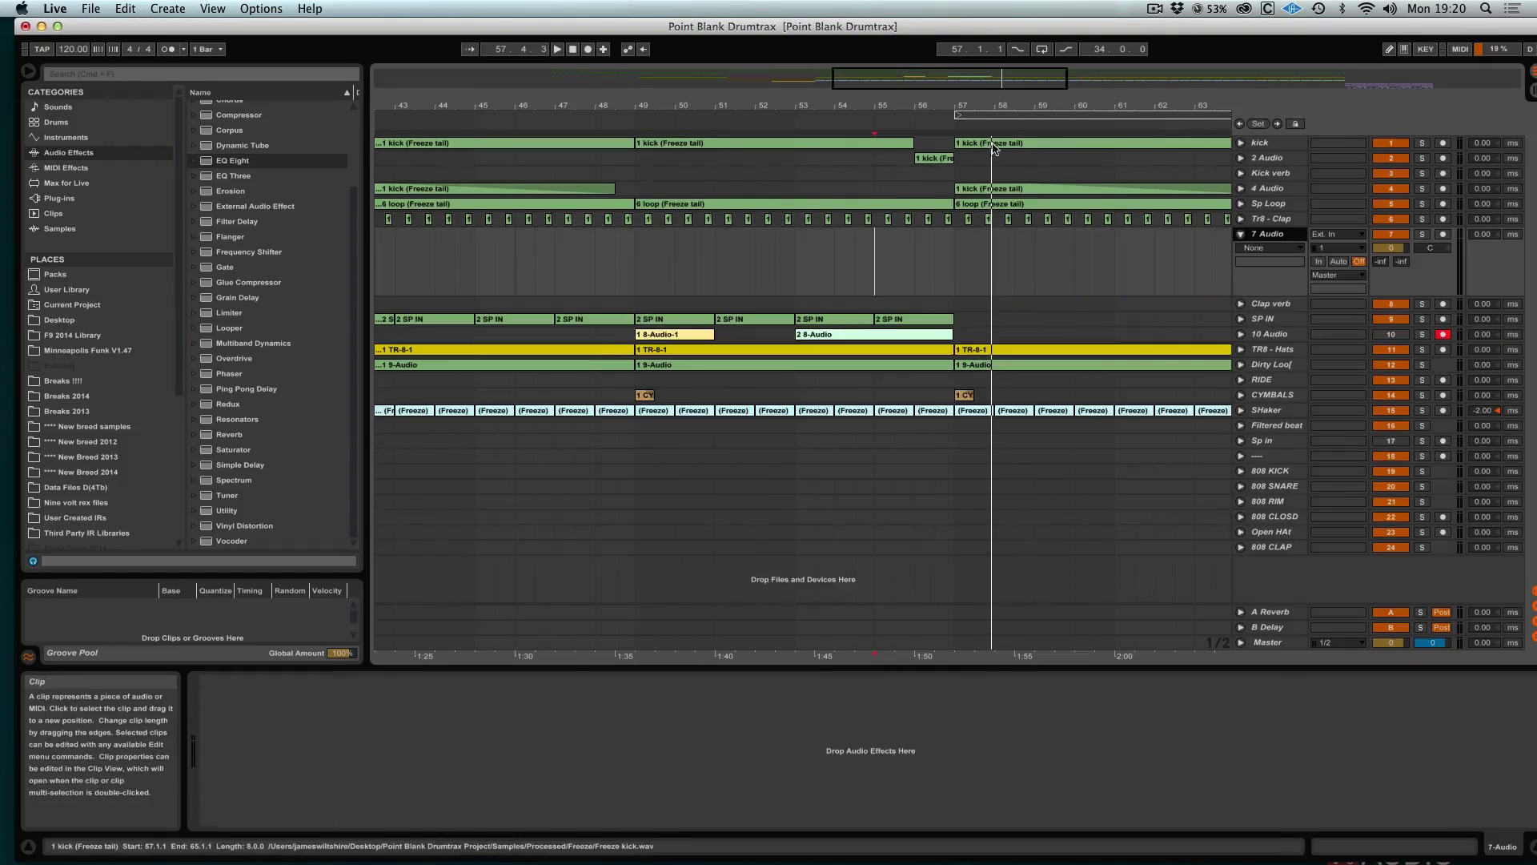
pyautogui.moveTo(1002, 76); pyautogui.dragTo(999, 184)
pyautogui.moveTo(889, 218); pyautogui.dragTo(889, 235)
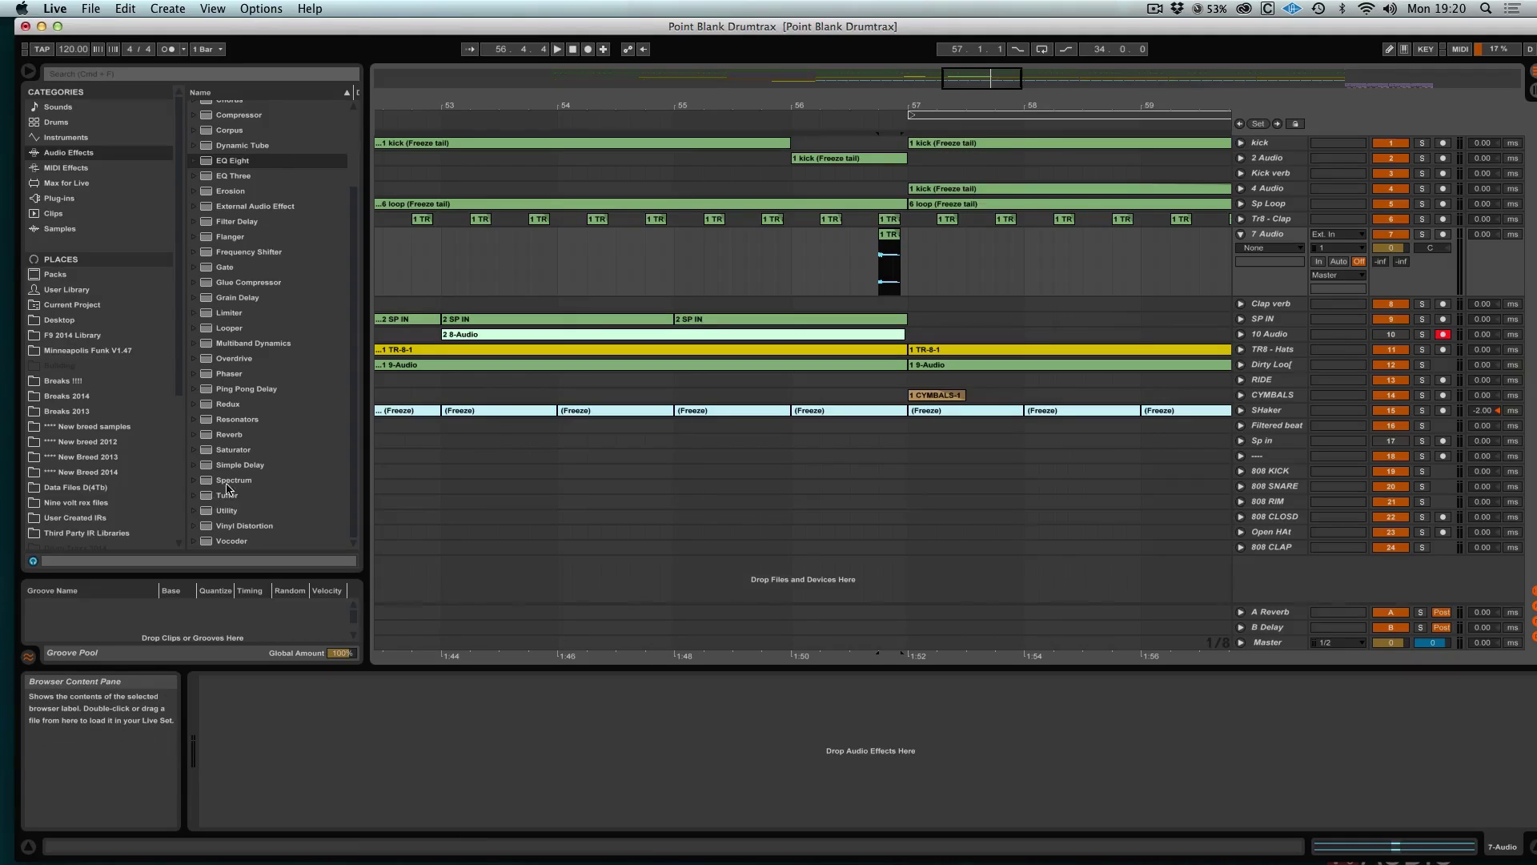
# Step: Add the Reverb effect to the 7 Audio track, unfold Tr8 - Clap and play 7 Audio soloed
pyautogui.moveTo(236, 435); pyautogui.dragTo(1273, 220)
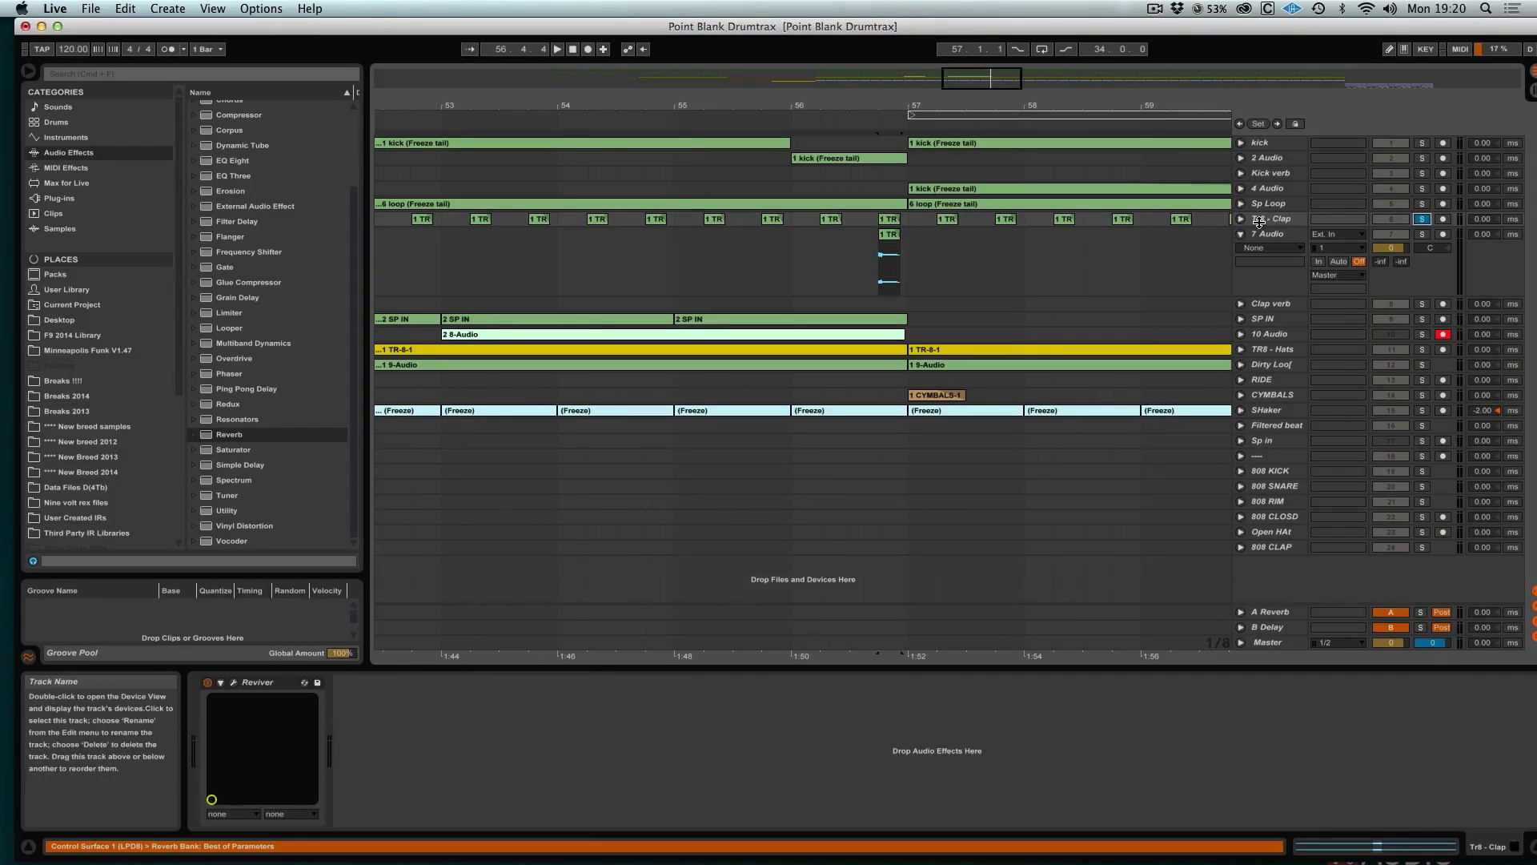
pyautogui.click(1241, 219)
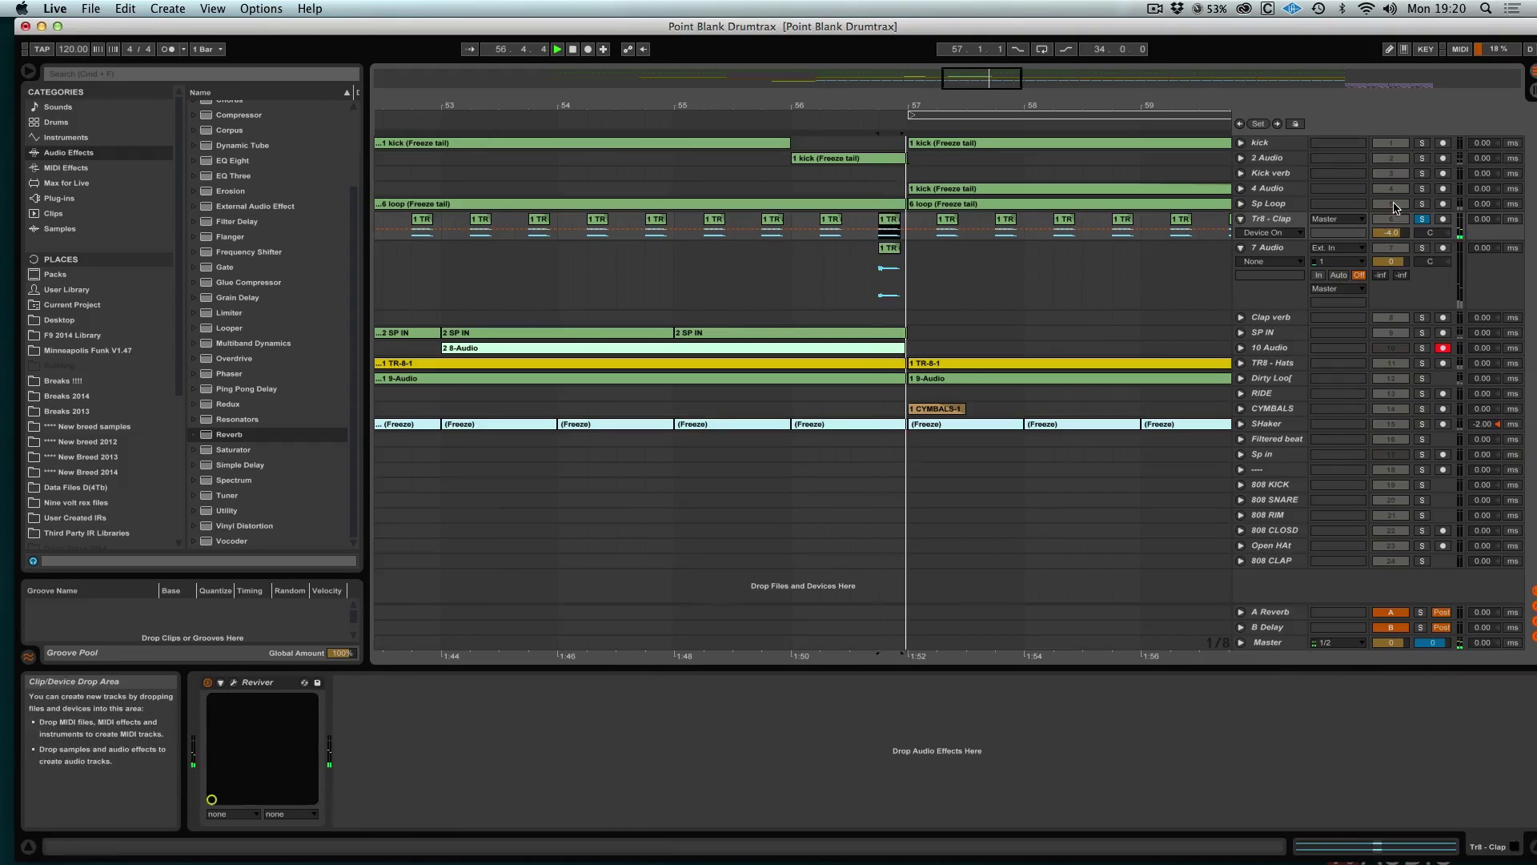
pyautogui.click(1425, 219)
pyautogui.click(1423, 248)
pyautogui.click(1270, 248)
pyautogui.press('space')
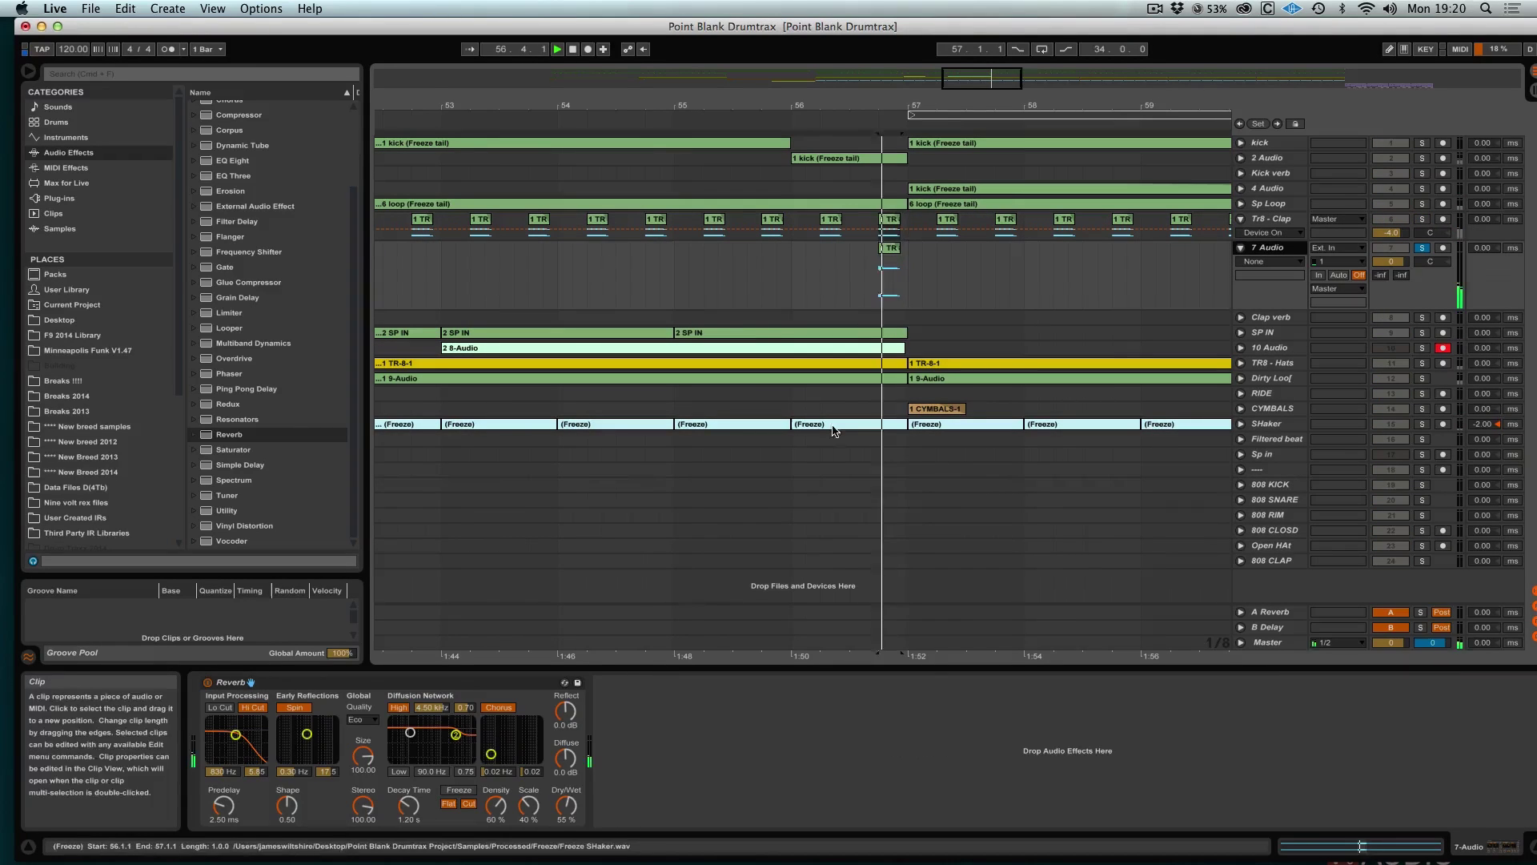
# Step: Try a Reverb decay time of 14.1 s and a 69% dry/wet mix on the soloed clap
pyautogui.moveTo(408, 805); pyautogui.dragTo(408, 797)
pyautogui.moveTo(573, 800); pyautogui.dragTo(572, 794)
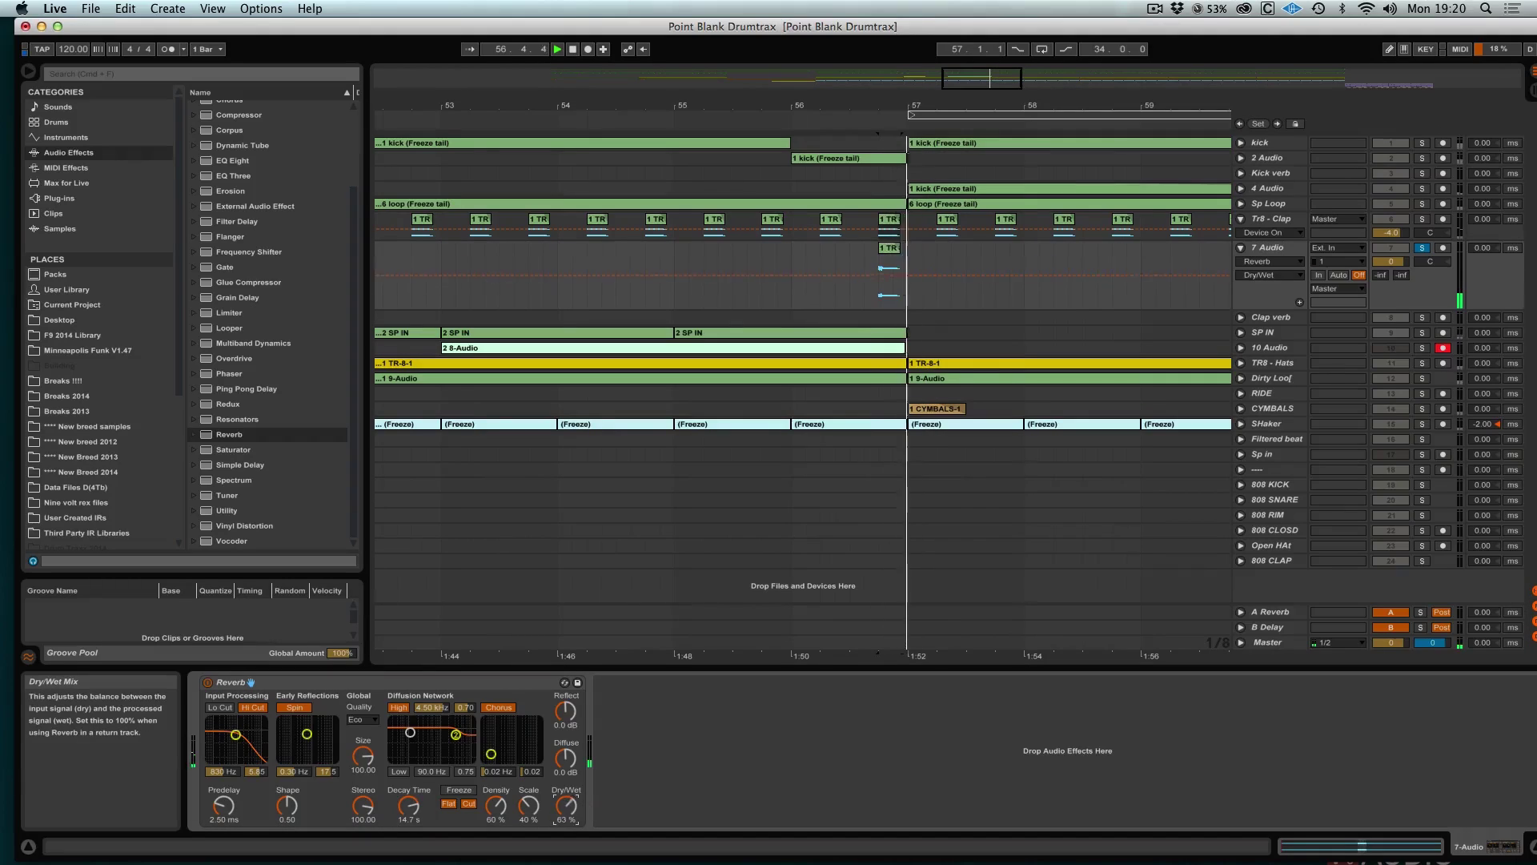
pyautogui.moveTo(408, 806); pyautogui.dragTo(409, 809)
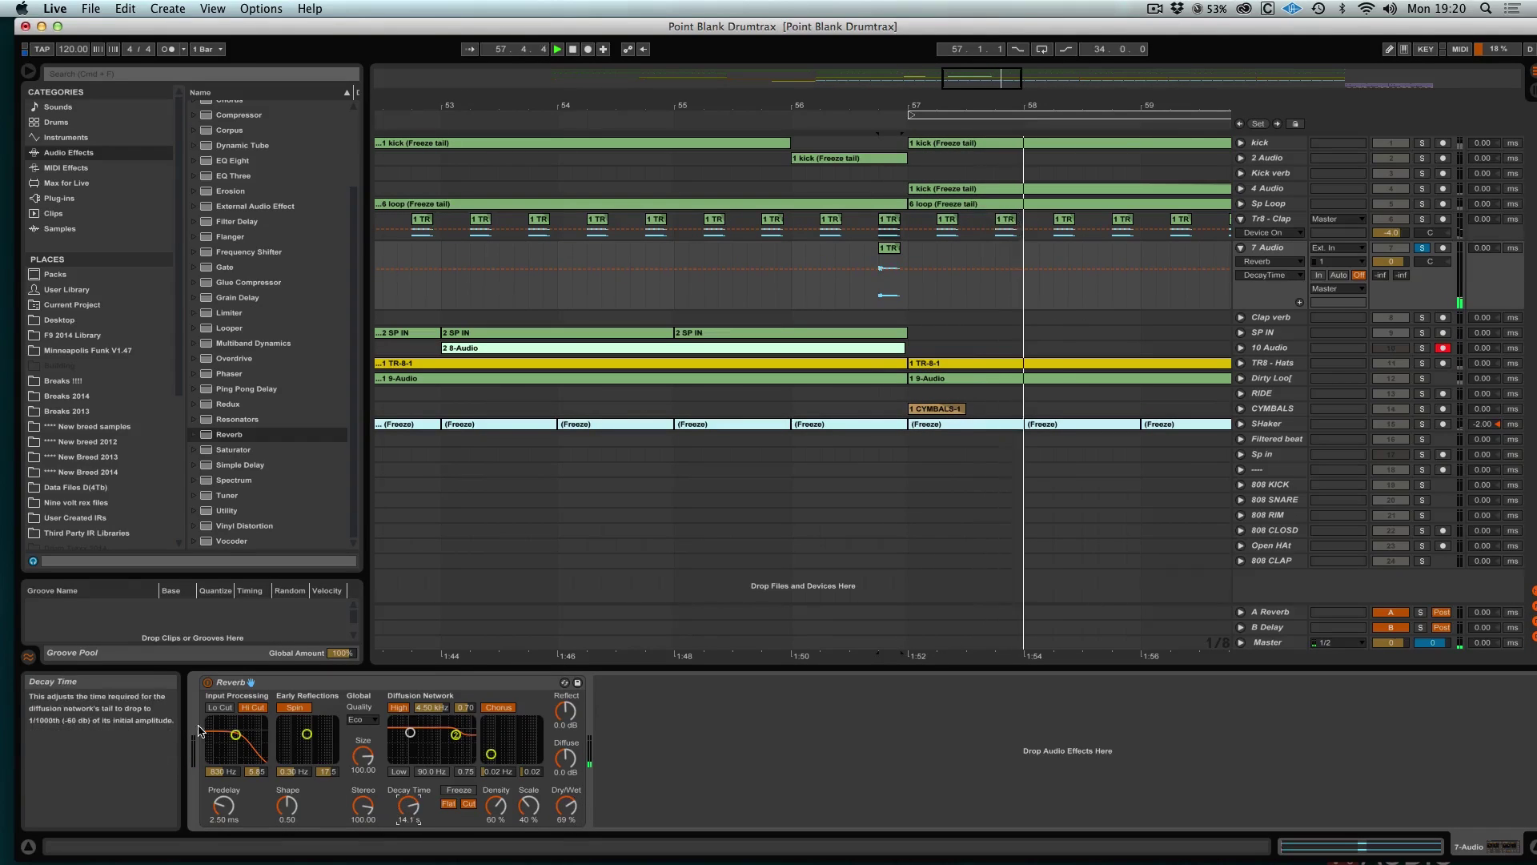
pyautogui.press('space')
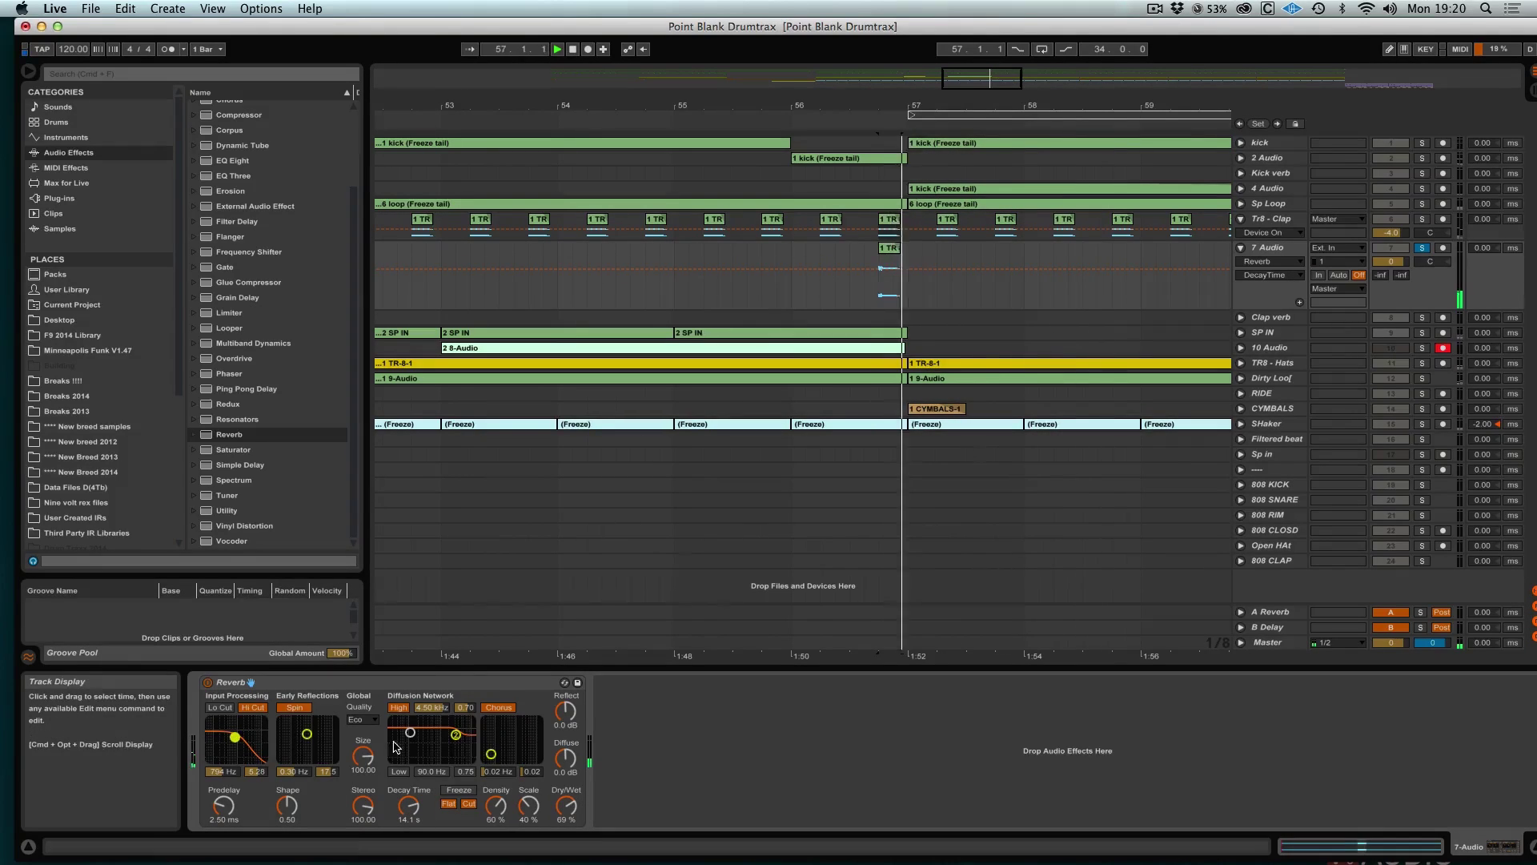
# Step: Replace the Reverb on 7 Audio with Eventide's UltraReverb plug-in and move its window clear
pyautogui.press('Delete')
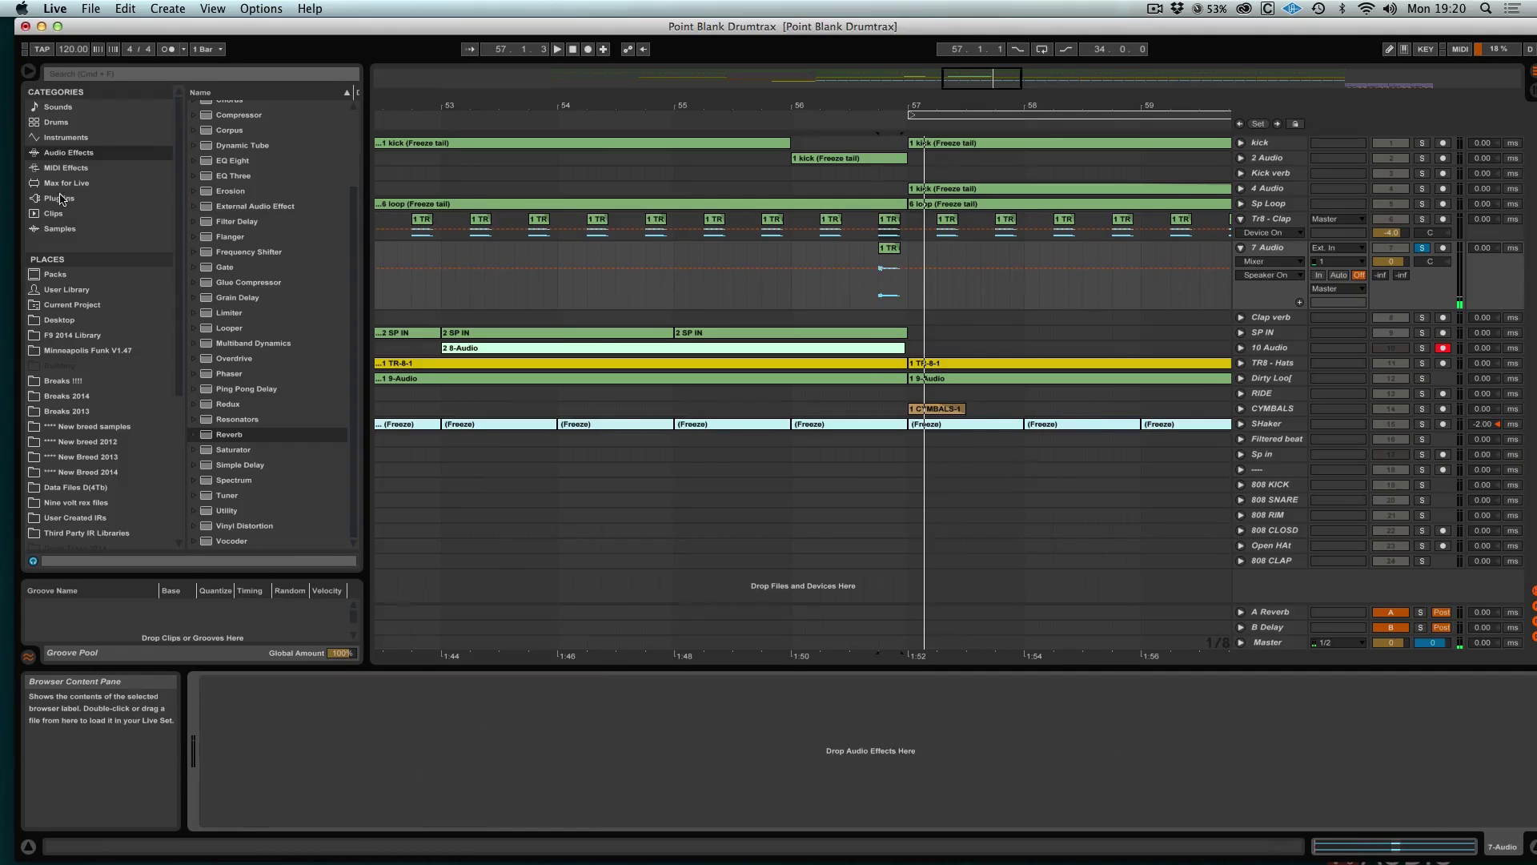
pyautogui.click(61, 198)
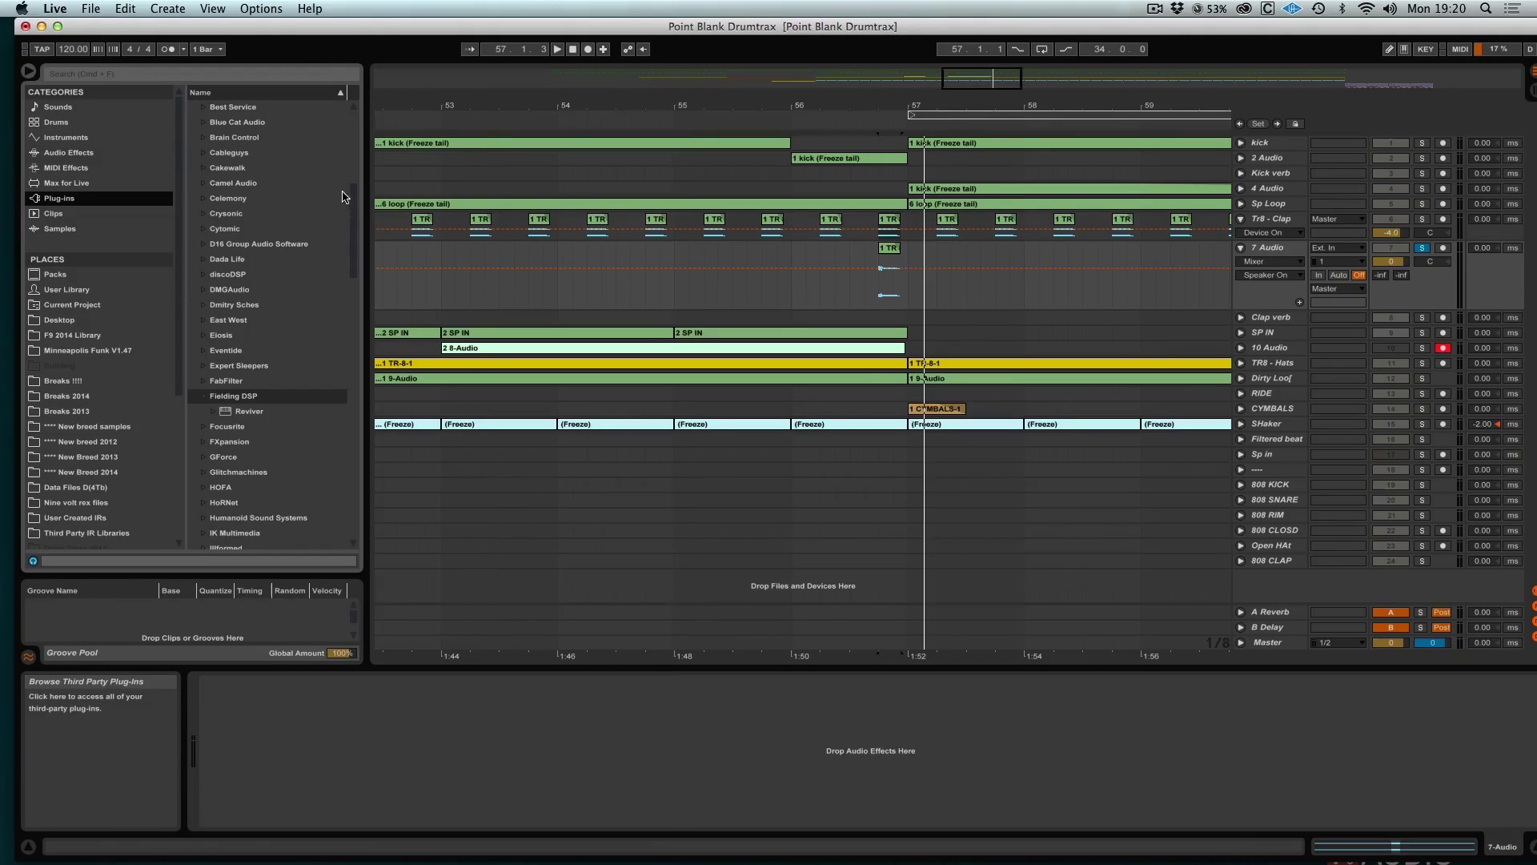
pyautogui.scroll(-5, 240, 320)
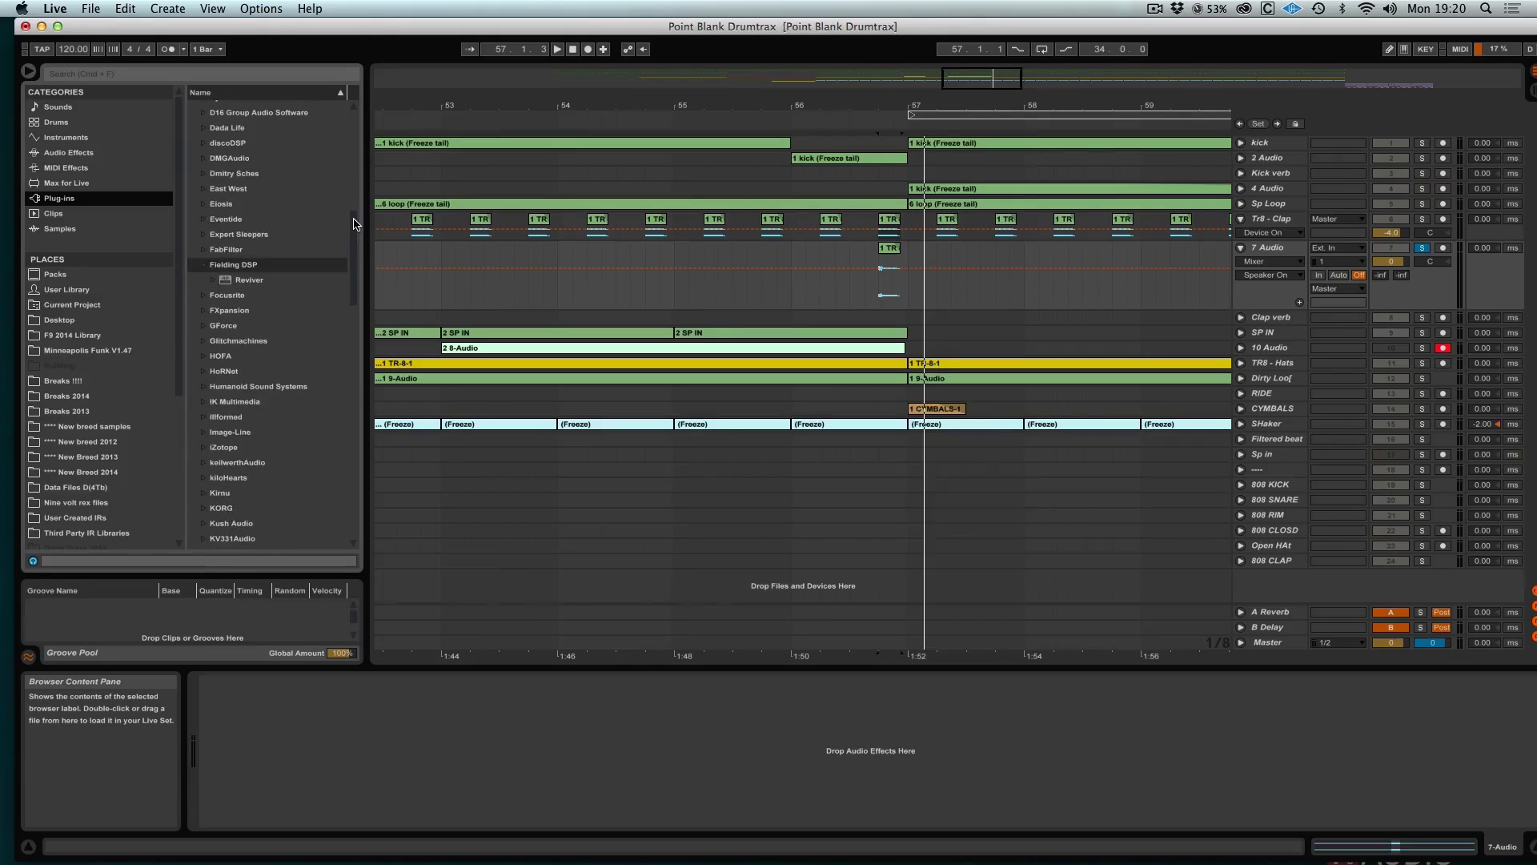
pyautogui.click(205, 264)
pyautogui.click(203, 217)
pyautogui.moveTo(258, 261); pyautogui.dragTo(961, 250)
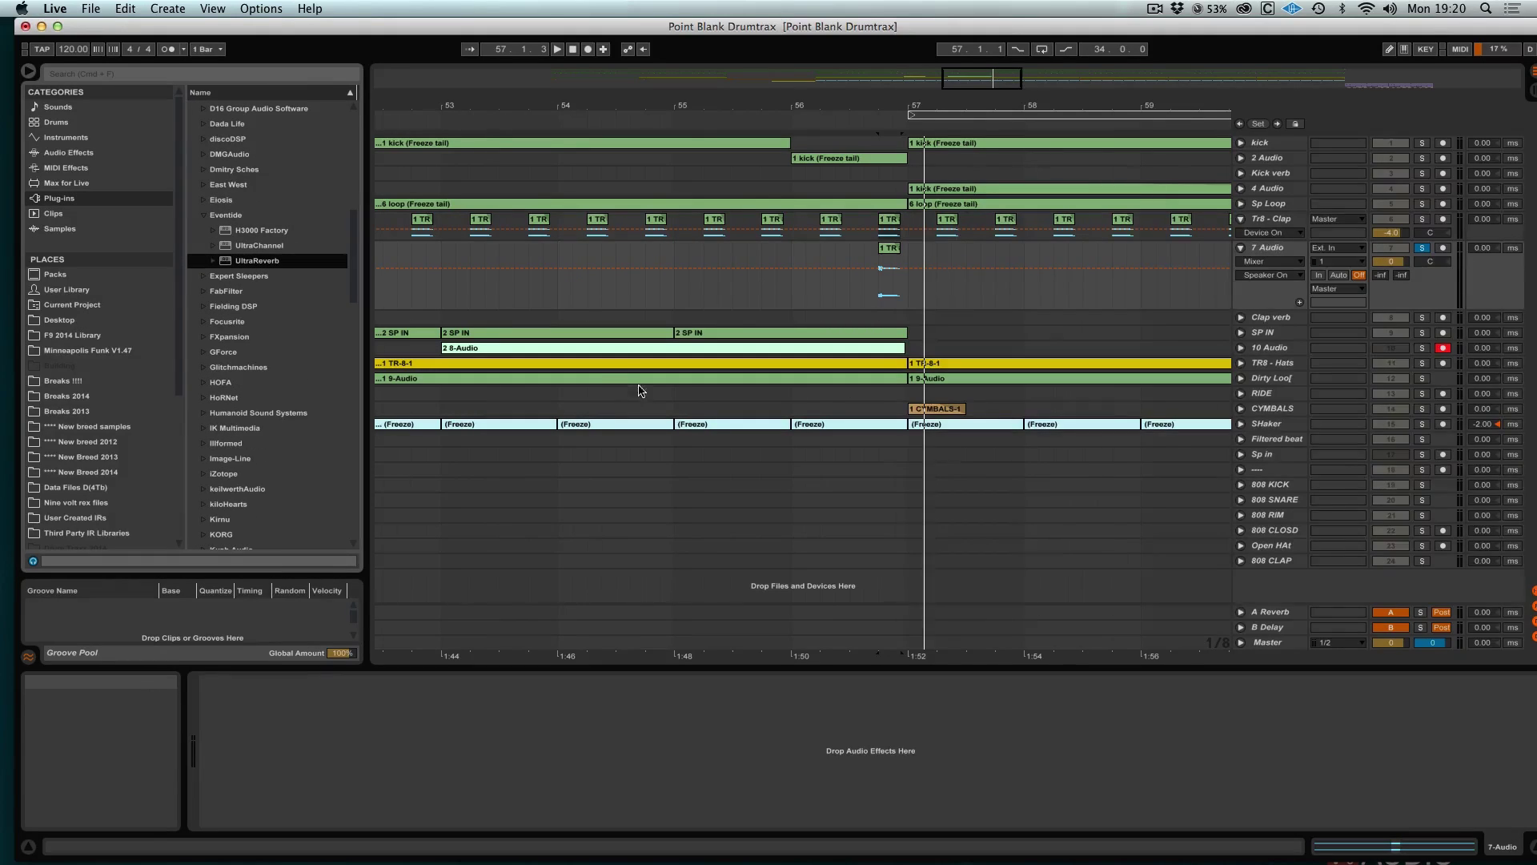
pyautogui.moveTo(973, 575); pyautogui.dragTo(1010, 574)
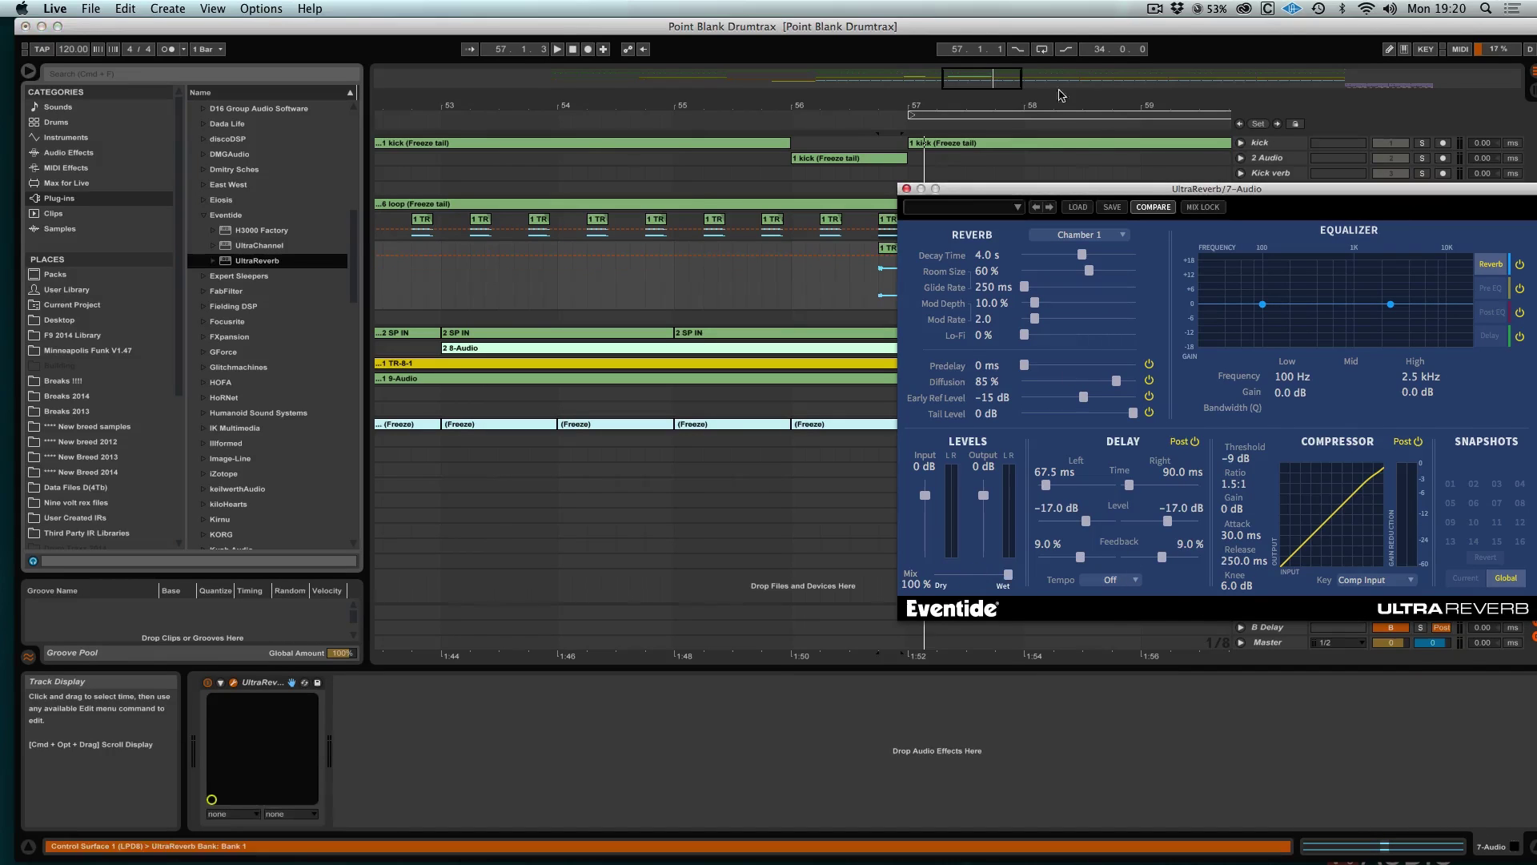
pyautogui.moveTo(939, 197); pyautogui.dragTo(781, 189)
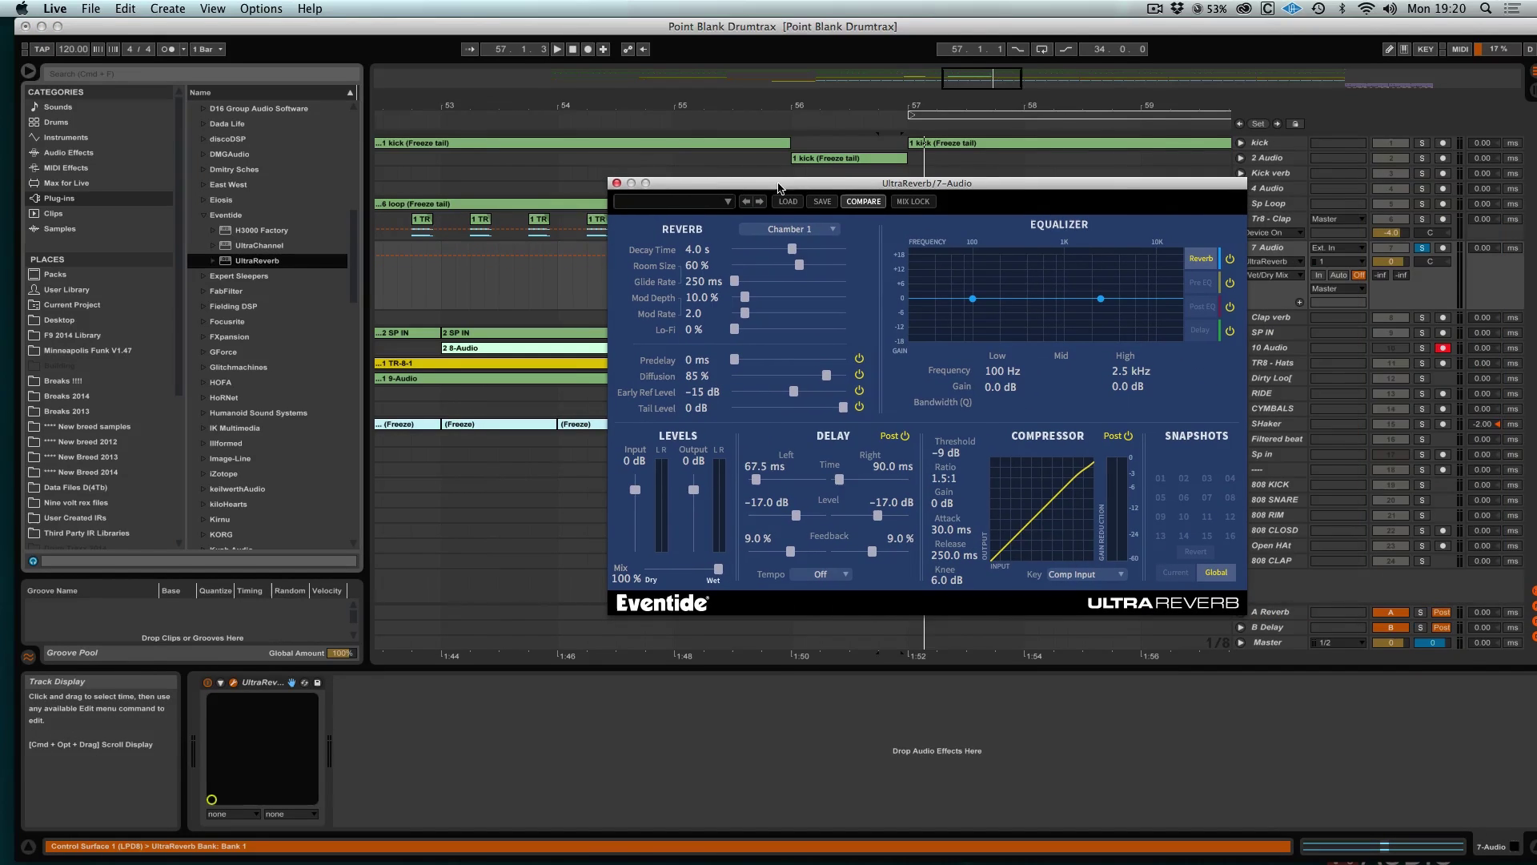
# Step: Try Plate 1 in UltraReverb, raise the decay time to 14.9 s and choose Hall 1 while auditioning the clap
pyautogui.click(752, 235)
pyautogui.click(774, 309)
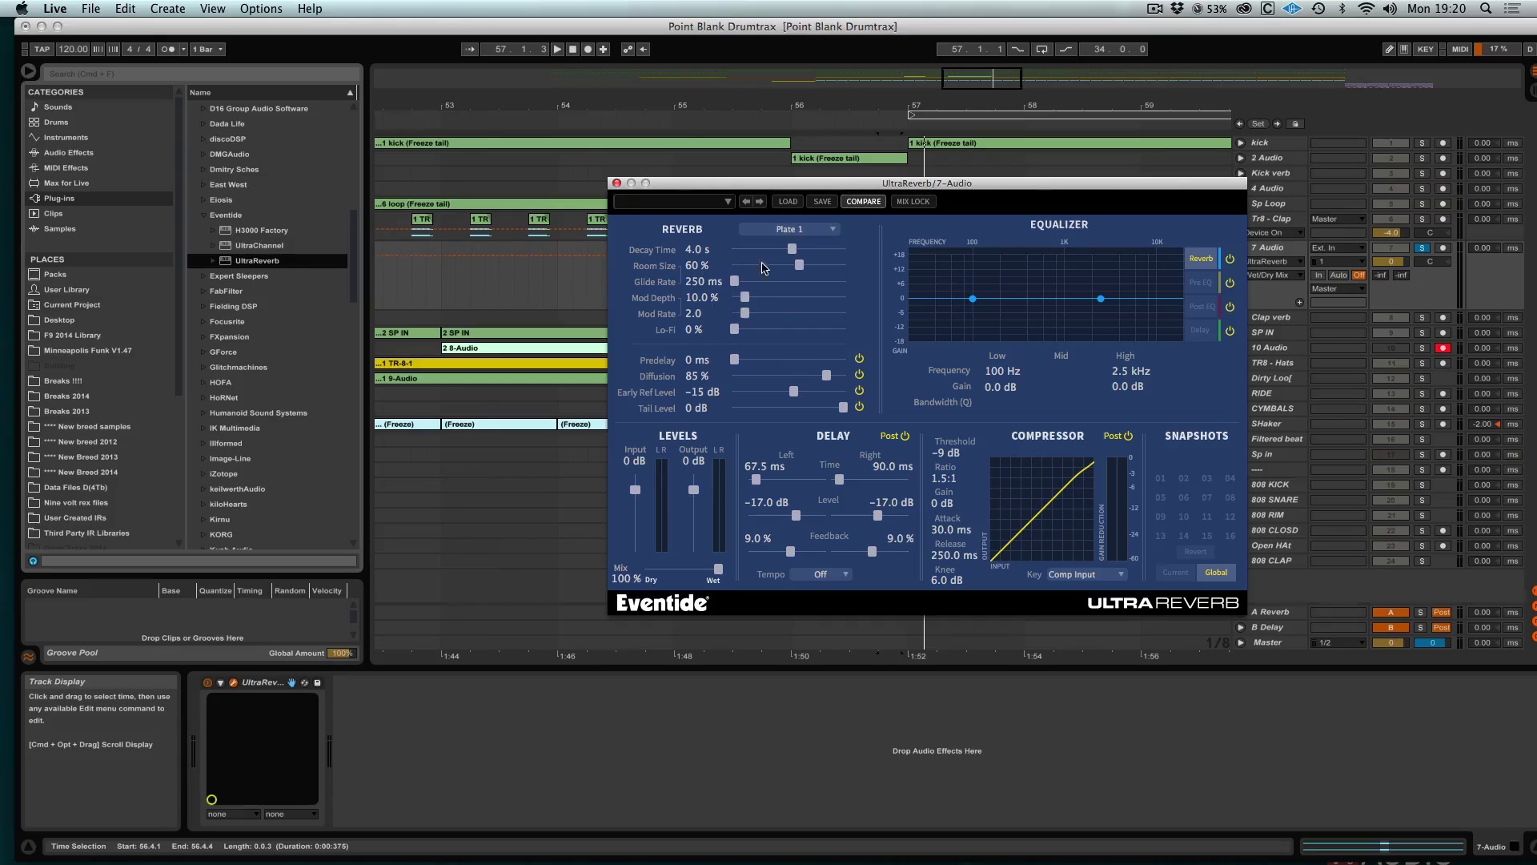
pyautogui.moveTo(999, 181); pyautogui.dragTo(1065, 230)
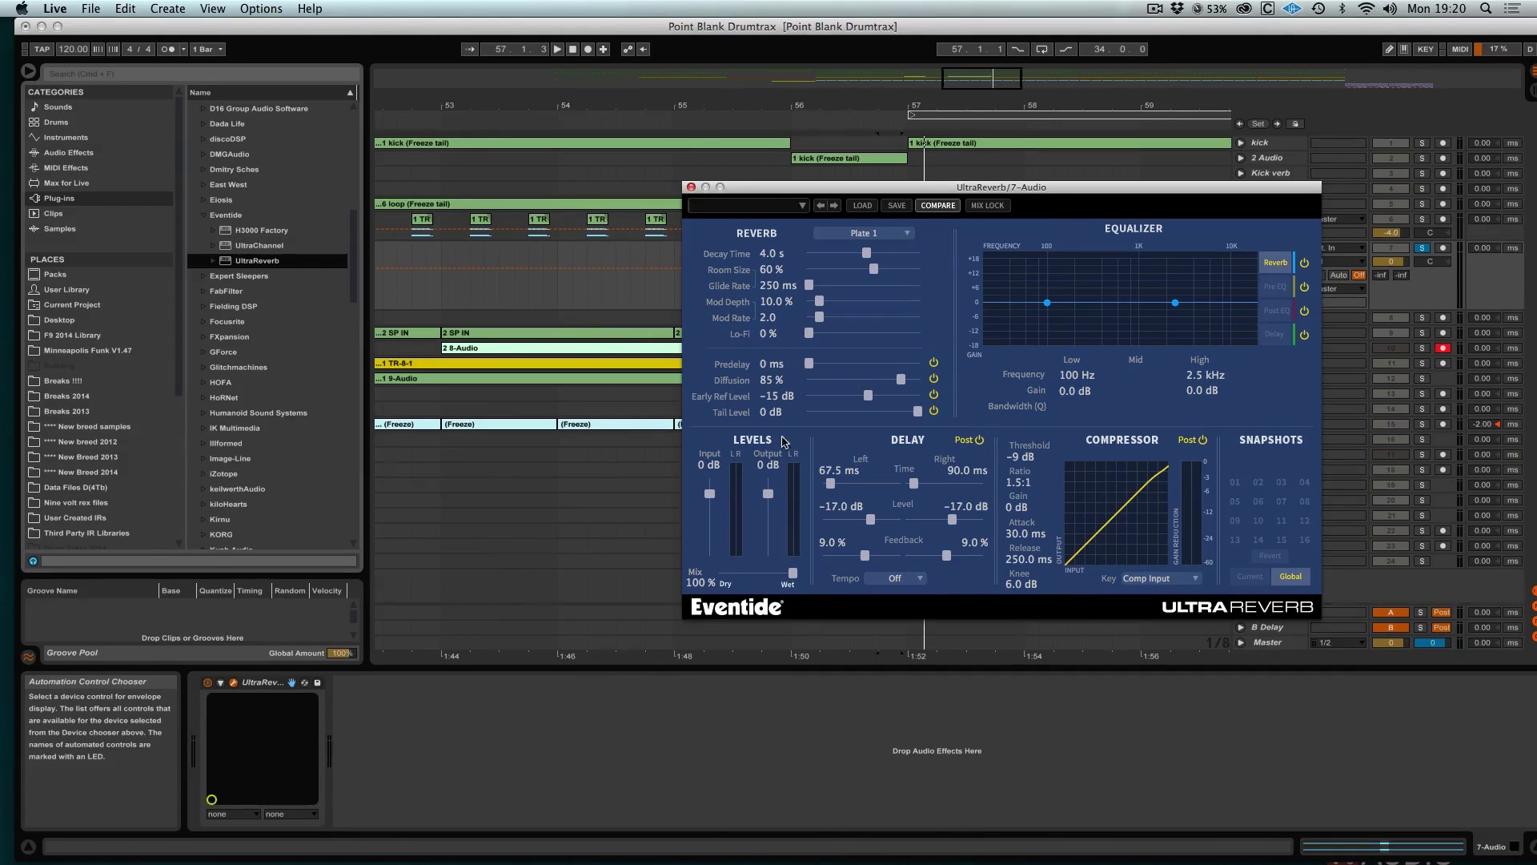
pyautogui.moveTo(877, 248); pyautogui.dragTo(880, 243)
pyautogui.press('space')
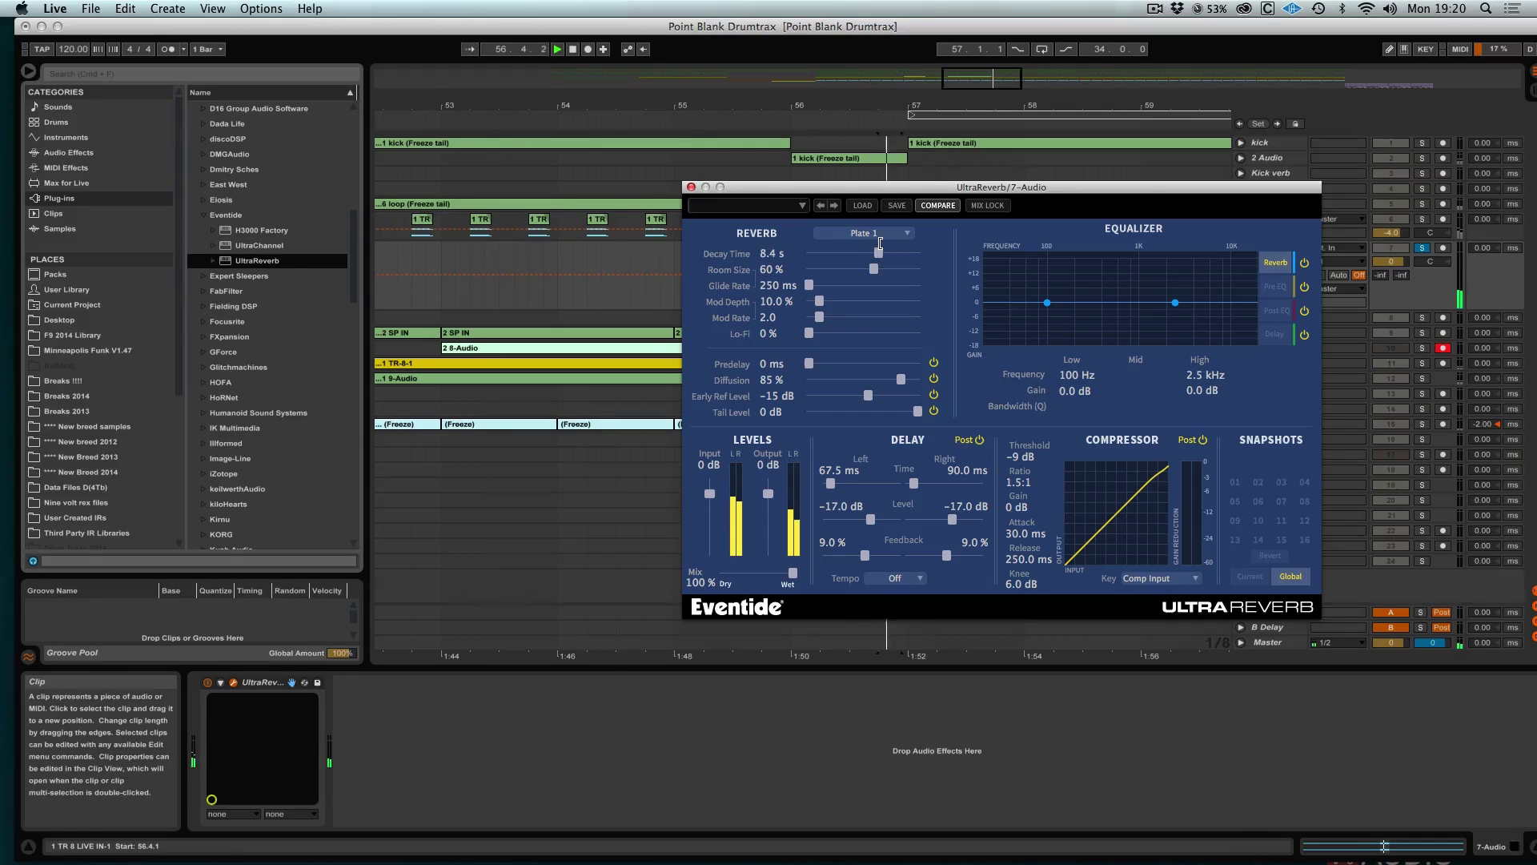
pyautogui.click(877, 234)
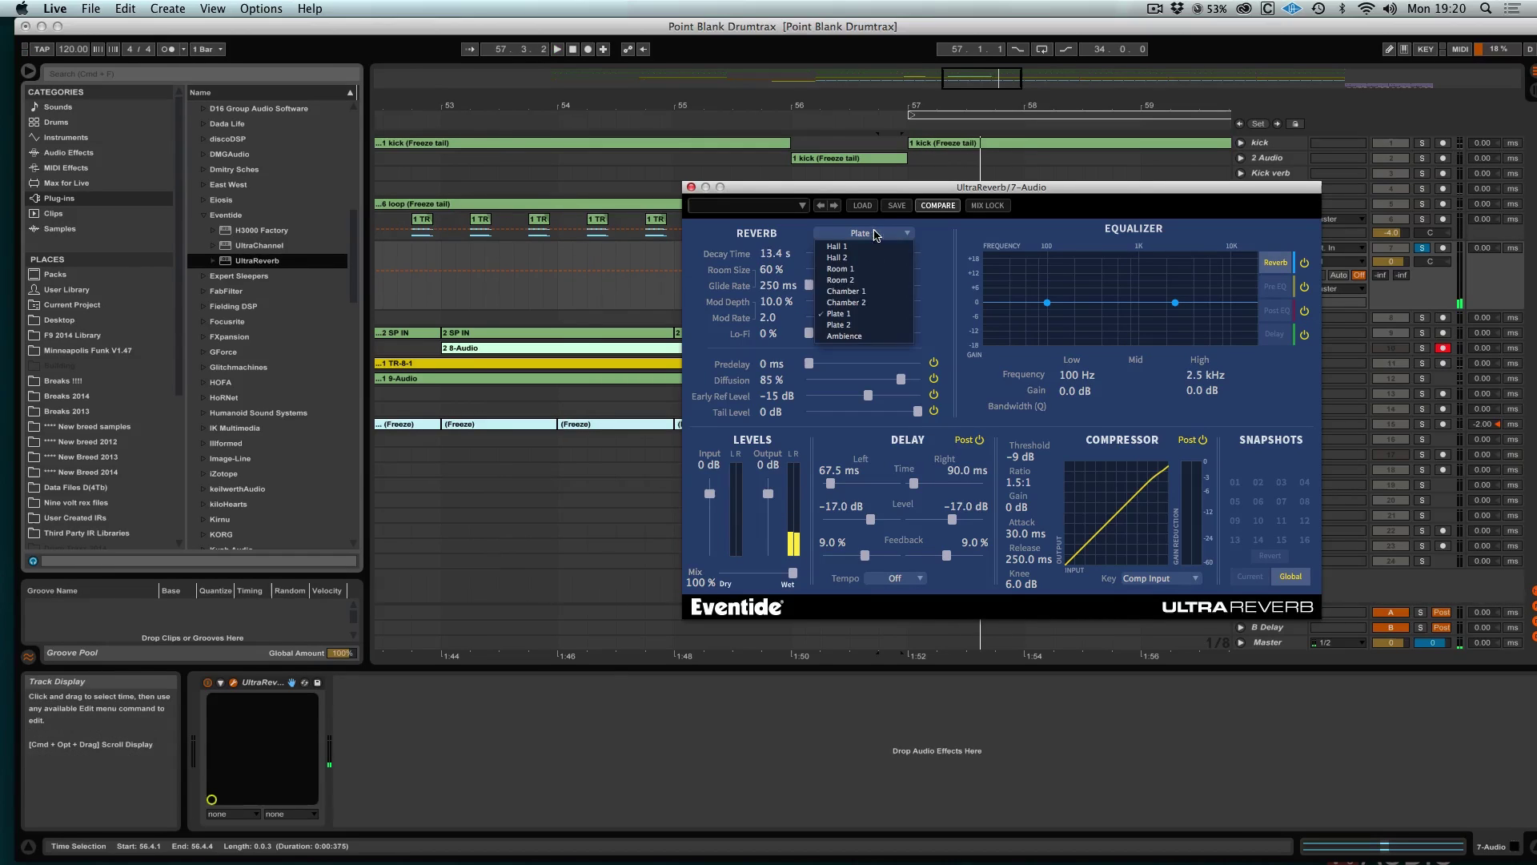
pyautogui.click(855, 245)
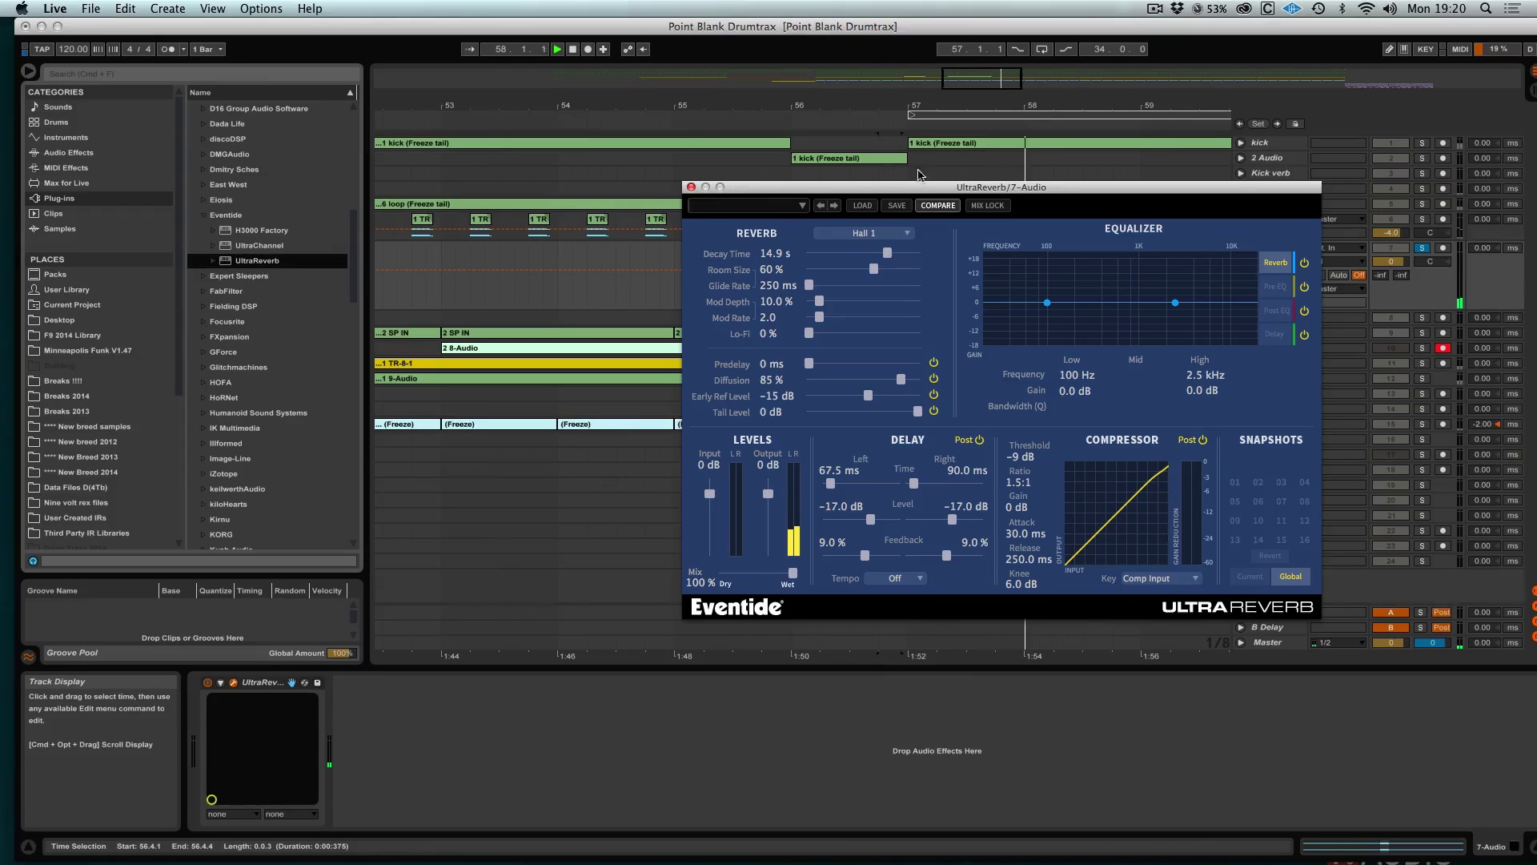
# Step: Freeze and flatten the 7 Audio track to render the reverberated clap as audio
pyautogui.moveTo(884, 193); pyautogui.dragTo(793, 410)
pyautogui.rightClick(1249, 251)
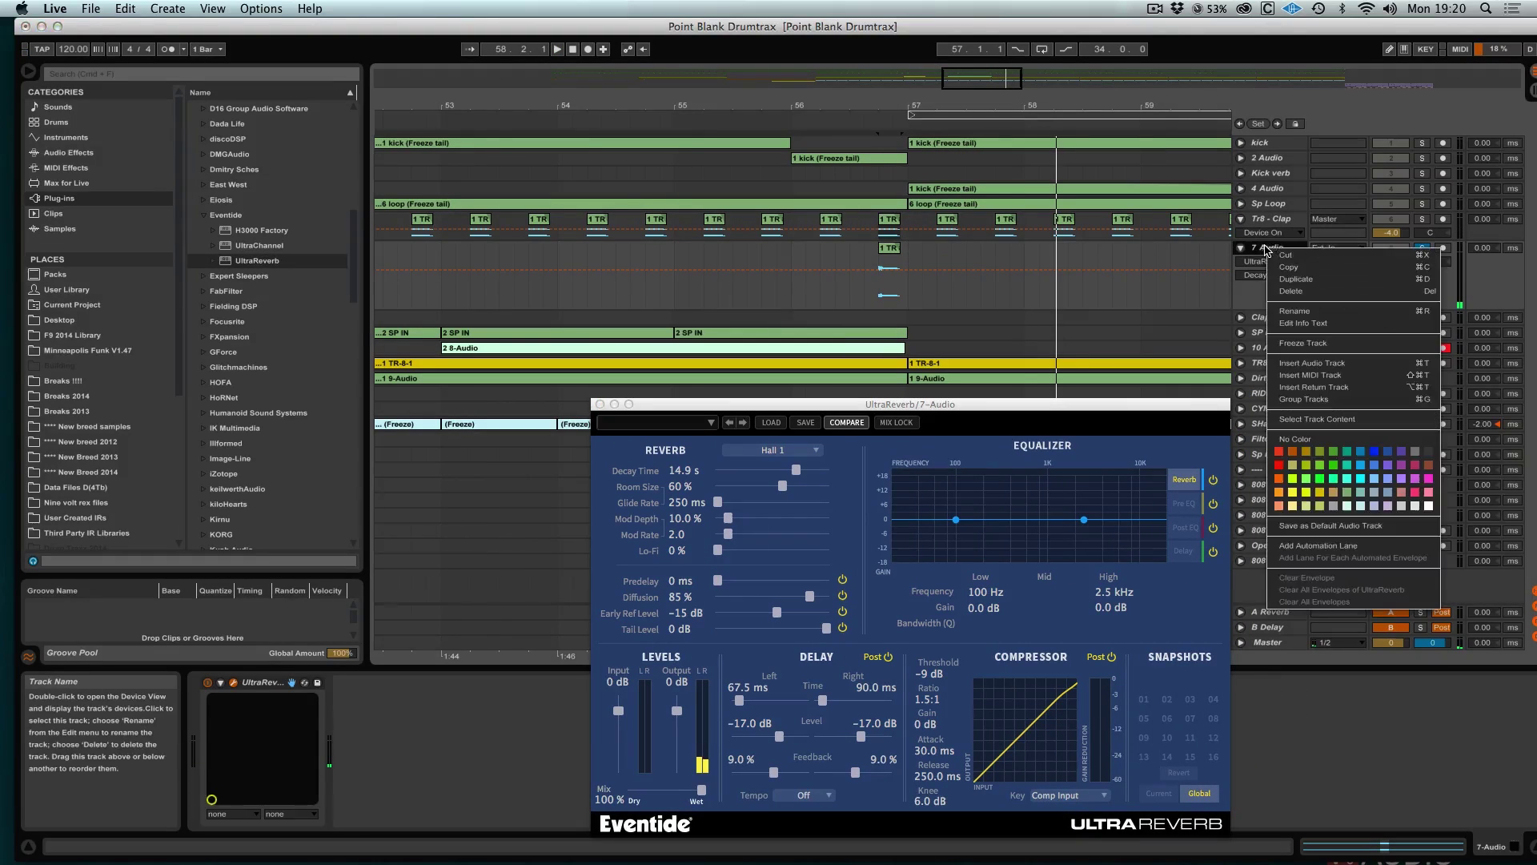
pyautogui.click(1344, 350)
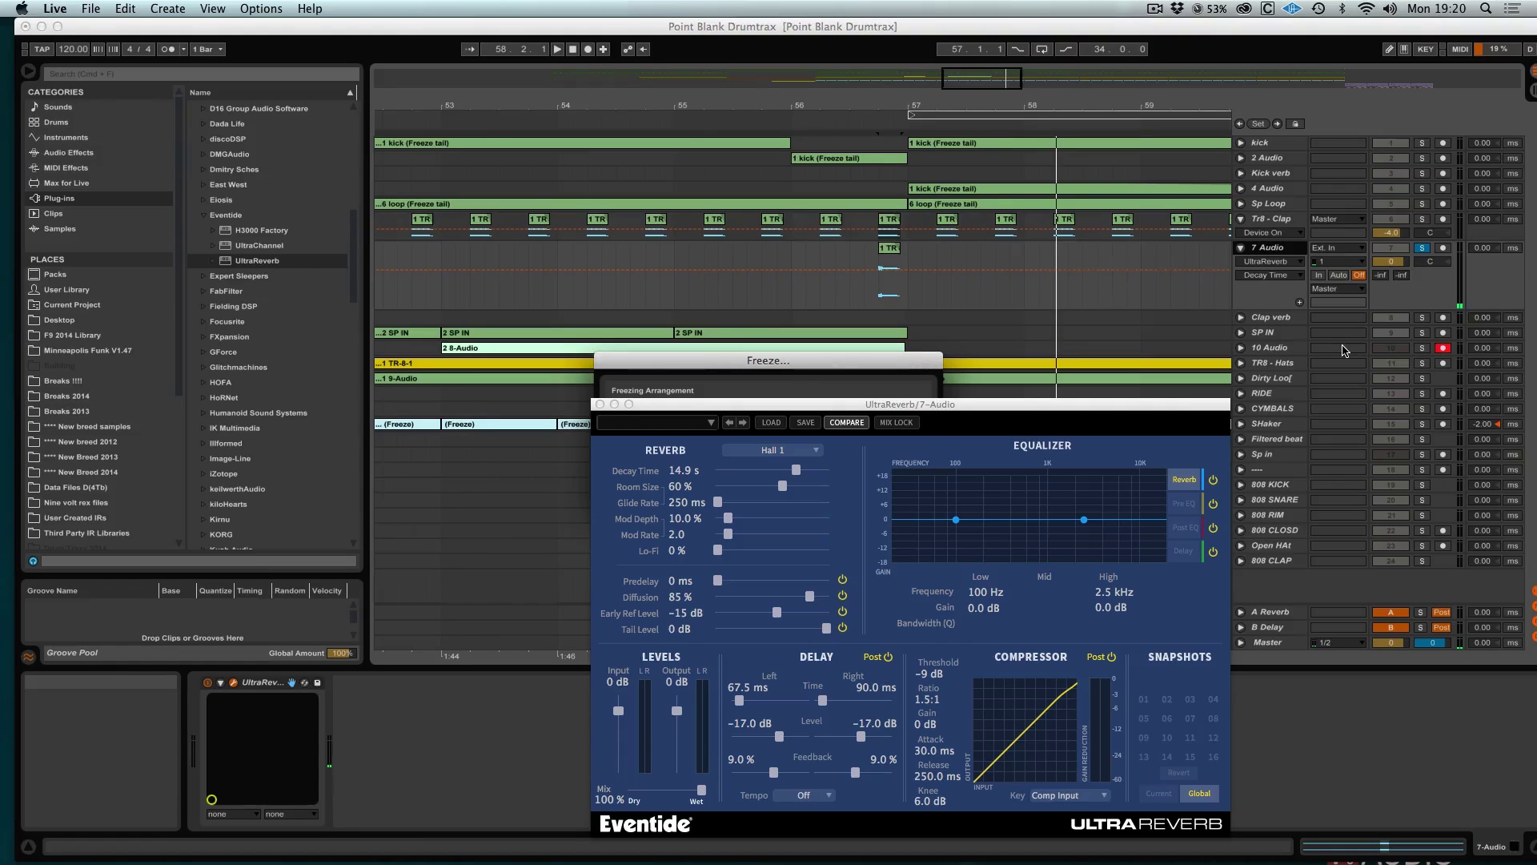
pyautogui.moveTo(900, 398); pyautogui.dragTo(1141, 578)
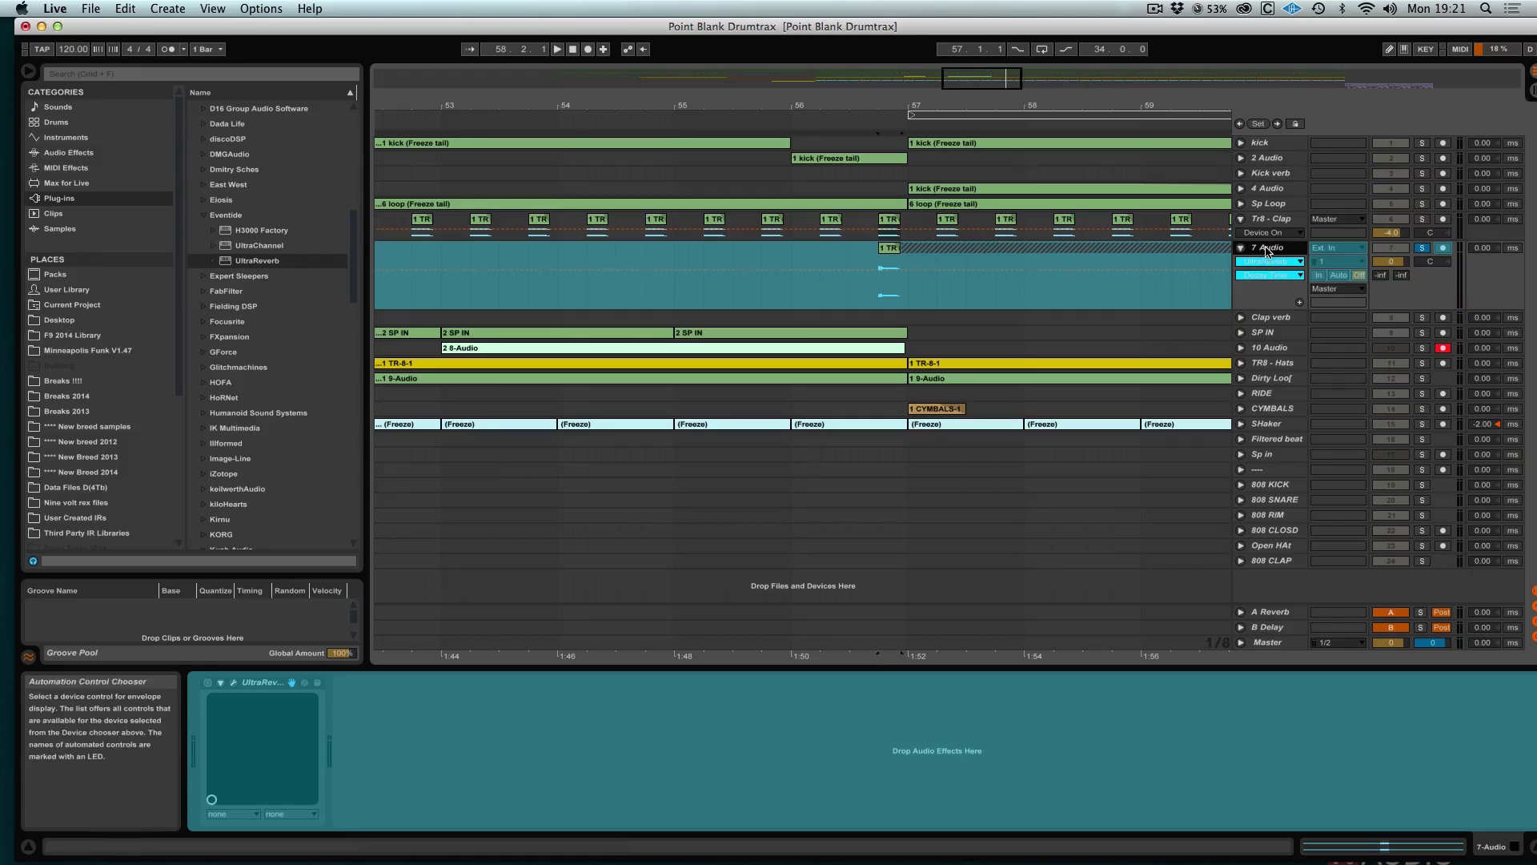
pyautogui.rightClick(1269, 251)
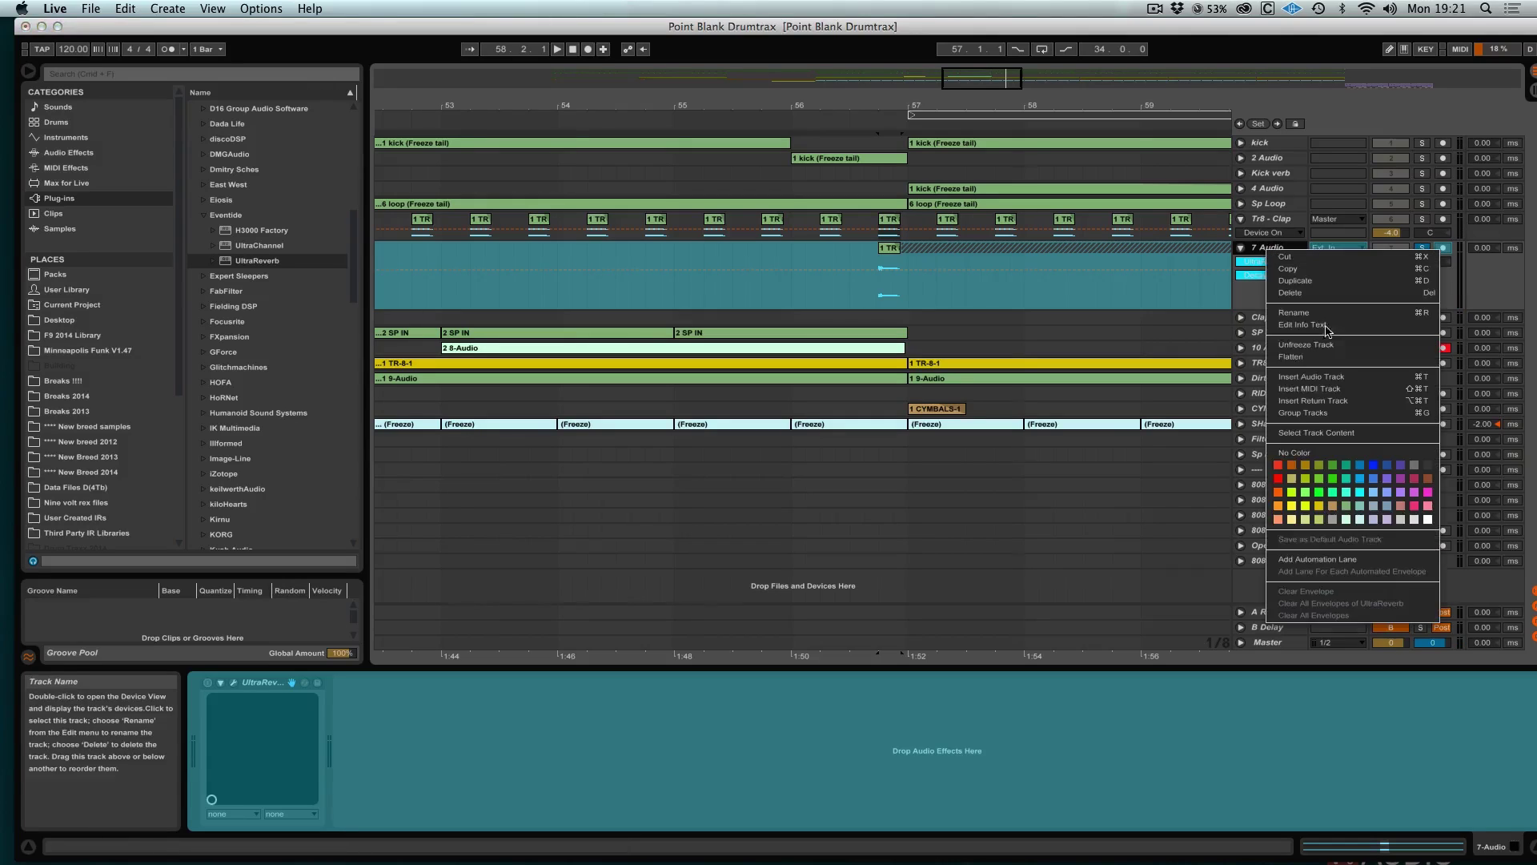
pyautogui.click(1305, 357)
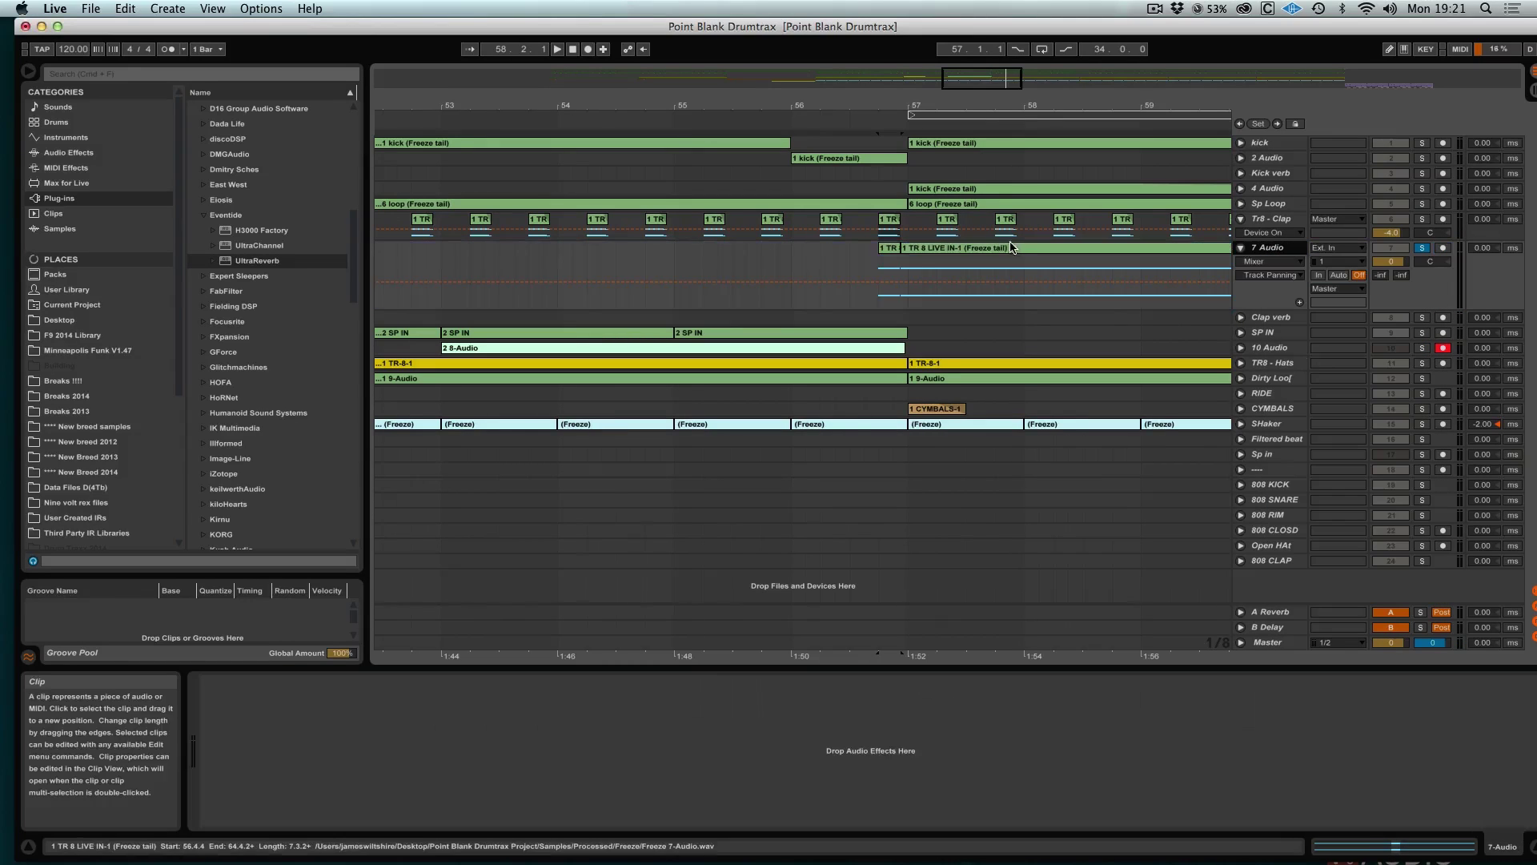
# Step: Extend the freeze tail clip back over the short clap clip, enlarge 7 Audio and trim the clip's start slightly
pyautogui.click(881, 249)
pyautogui.moveTo(879, 250); pyautogui.dragTo(877, 250)
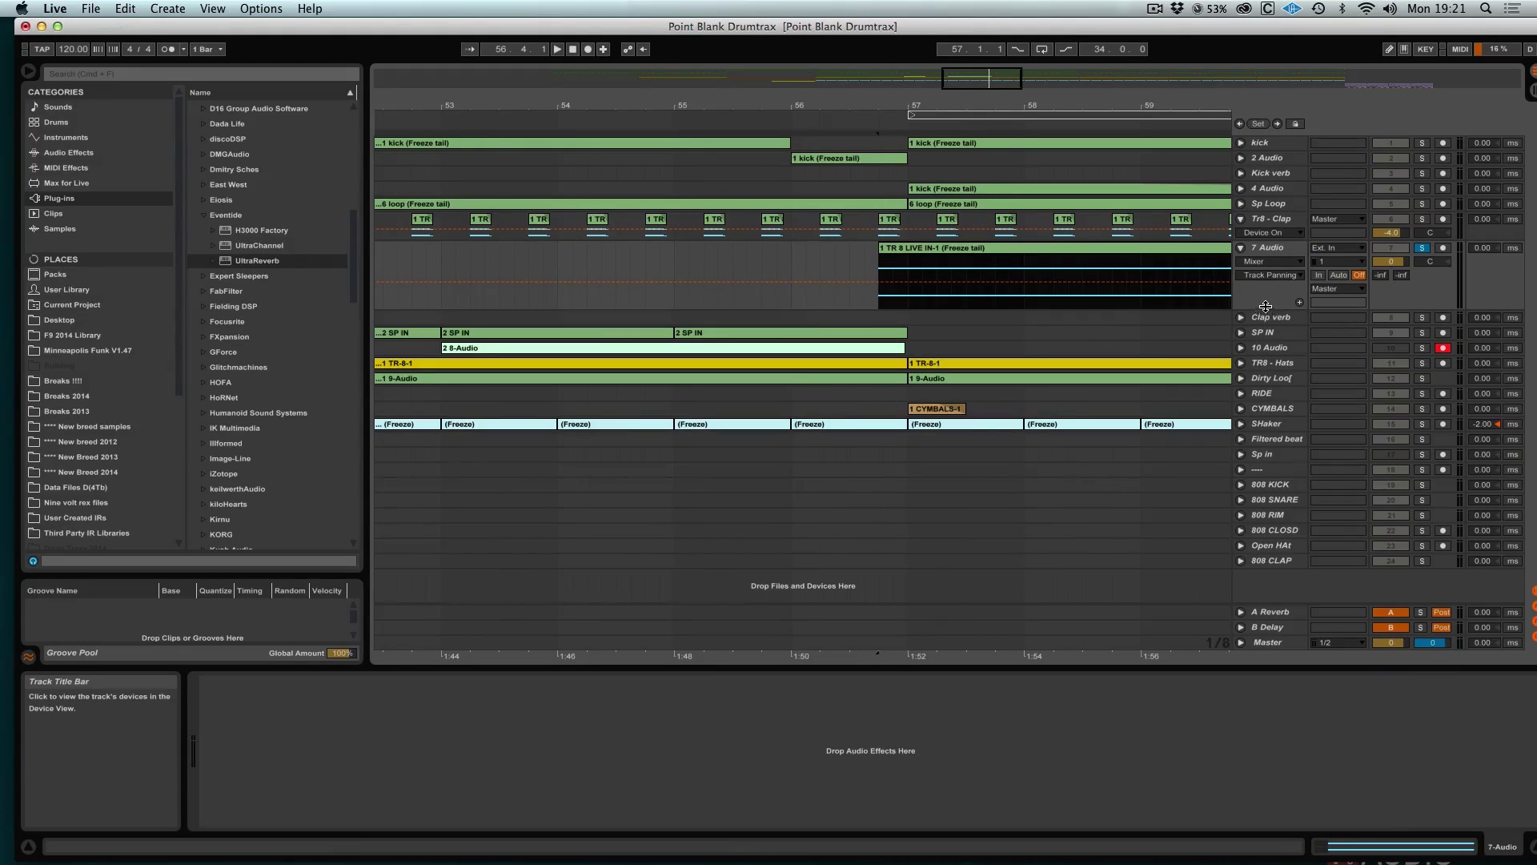
pyautogui.moveTo(1263, 310); pyautogui.dragTo(1257, 529)
pyautogui.press('space')
pyautogui.moveTo(879, 249); pyautogui.dragTo(887, 249)
pyautogui.press('space')
# Step: Delete the end of the reverb tail on 7 Audio from 60.3.1 onward
pyautogui.moveTo(928, 105); pyautogui.dragTo(928, 68)
pyautogui.moveTo(1157, 284)
pyautogui.mouseDown()
pyautogui.moveTo(1023, 285)
pyautogui.moveTo(1167, 286)
pyautogui.mouseUp()
pyautogui.press('Delete')
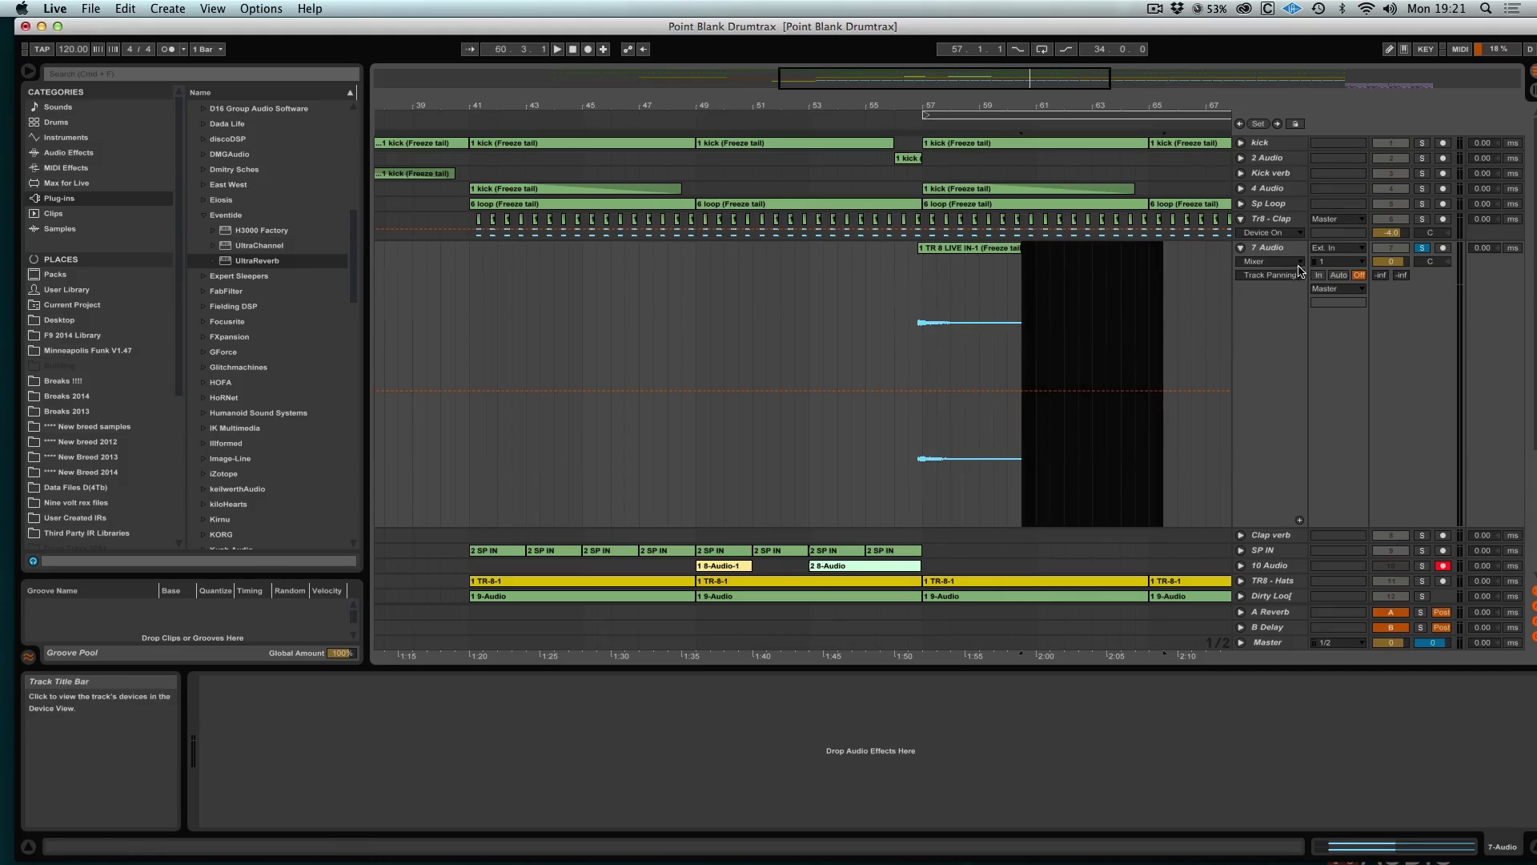
# Step: Open the trimmed clap reverb clip on 7 Audio in Clip View and reverse its sample
pyautogui.rightClick(950, 246)
pyautogui.press('Escape')
pyautogui.doubleClick(933, 249)
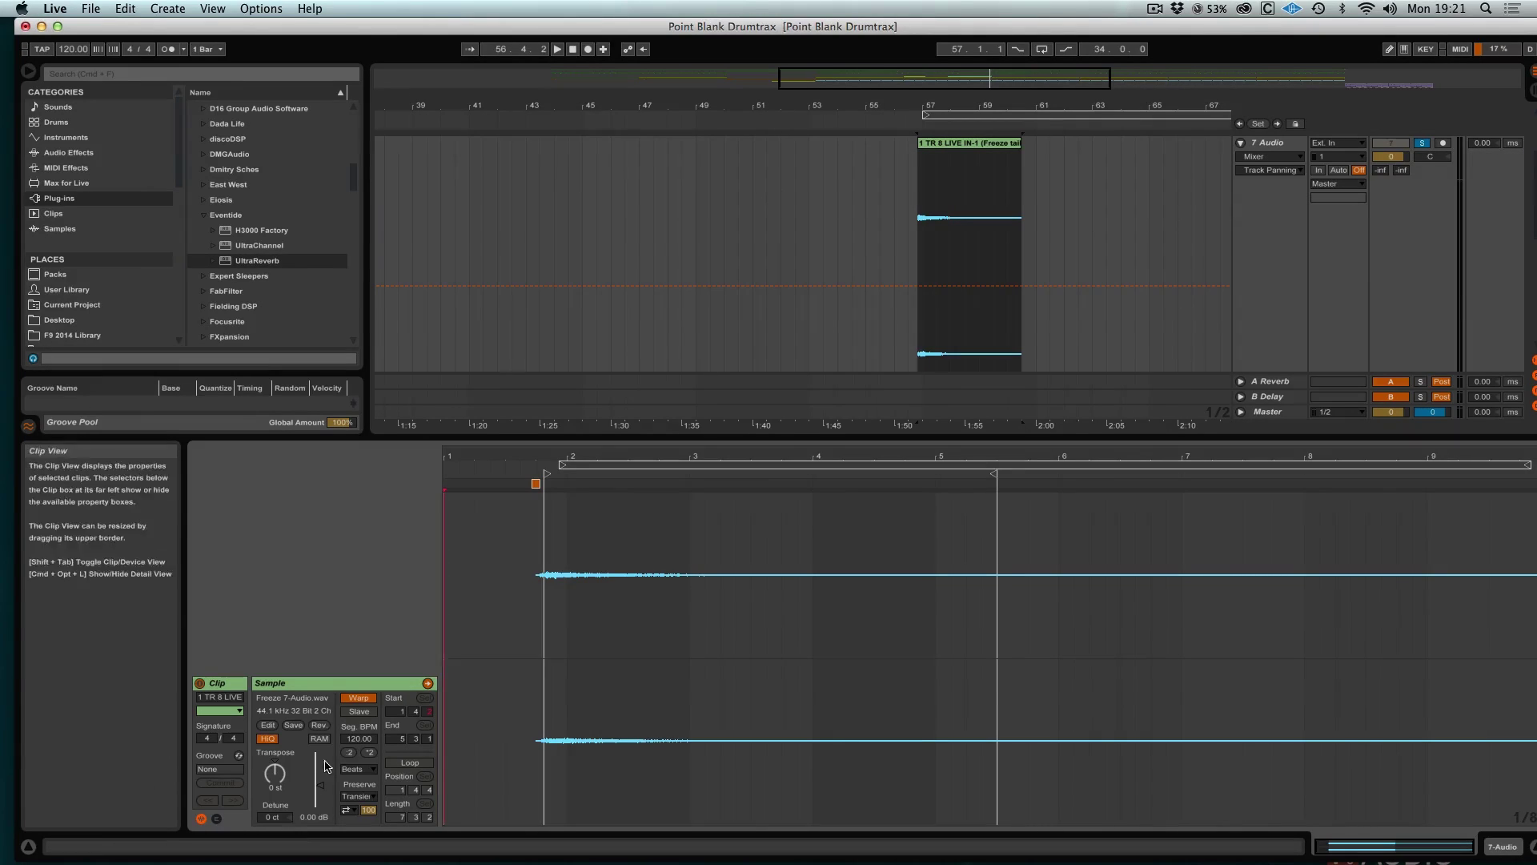
pyautogui.click(319, 725)
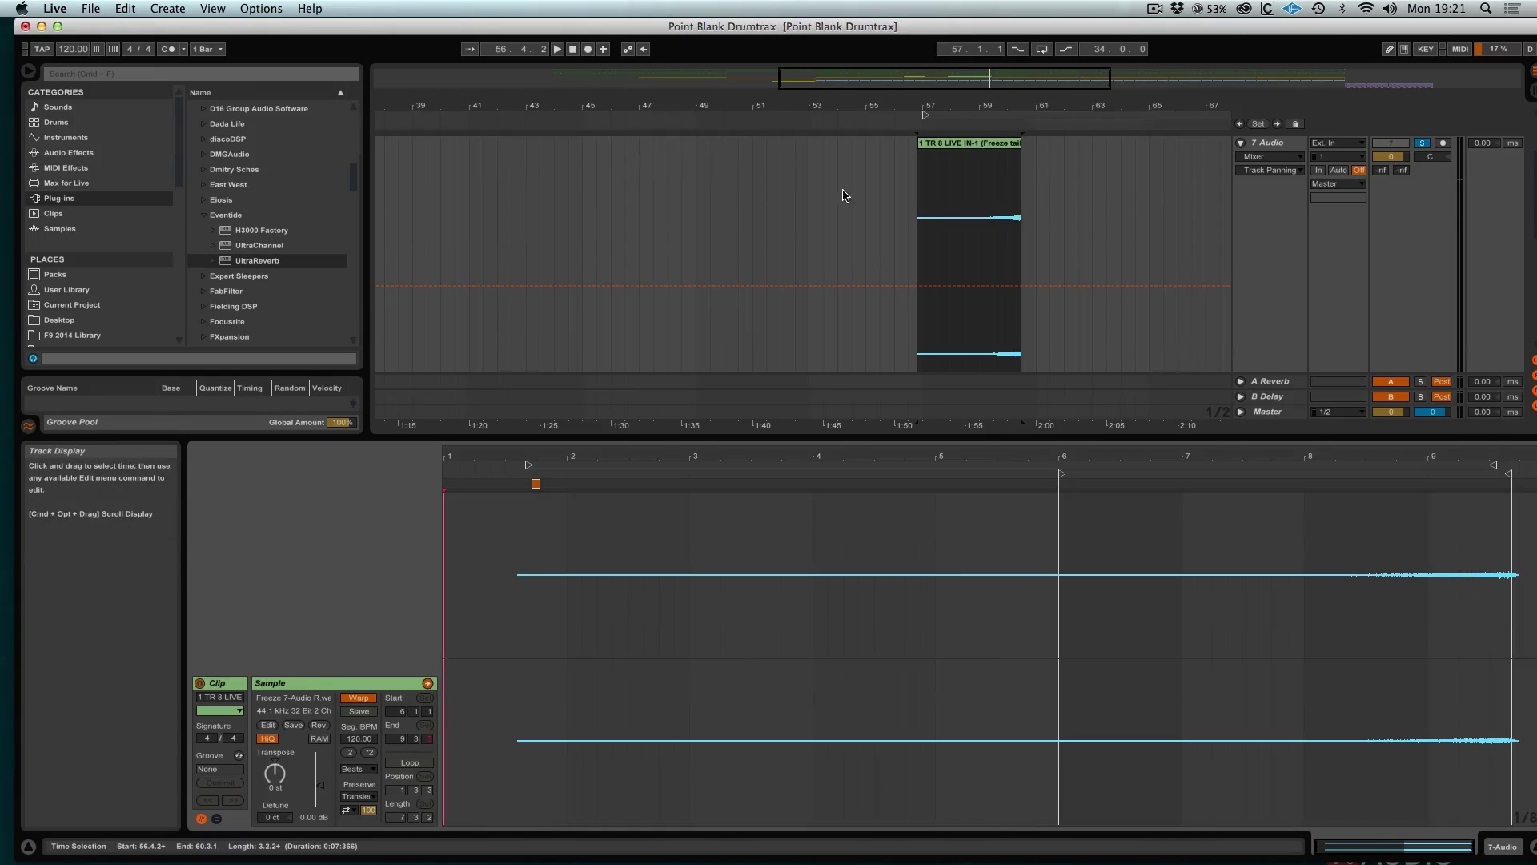
pyautogui.moveTo(1083, 436); pyautogui.dragTo(1083, 833)
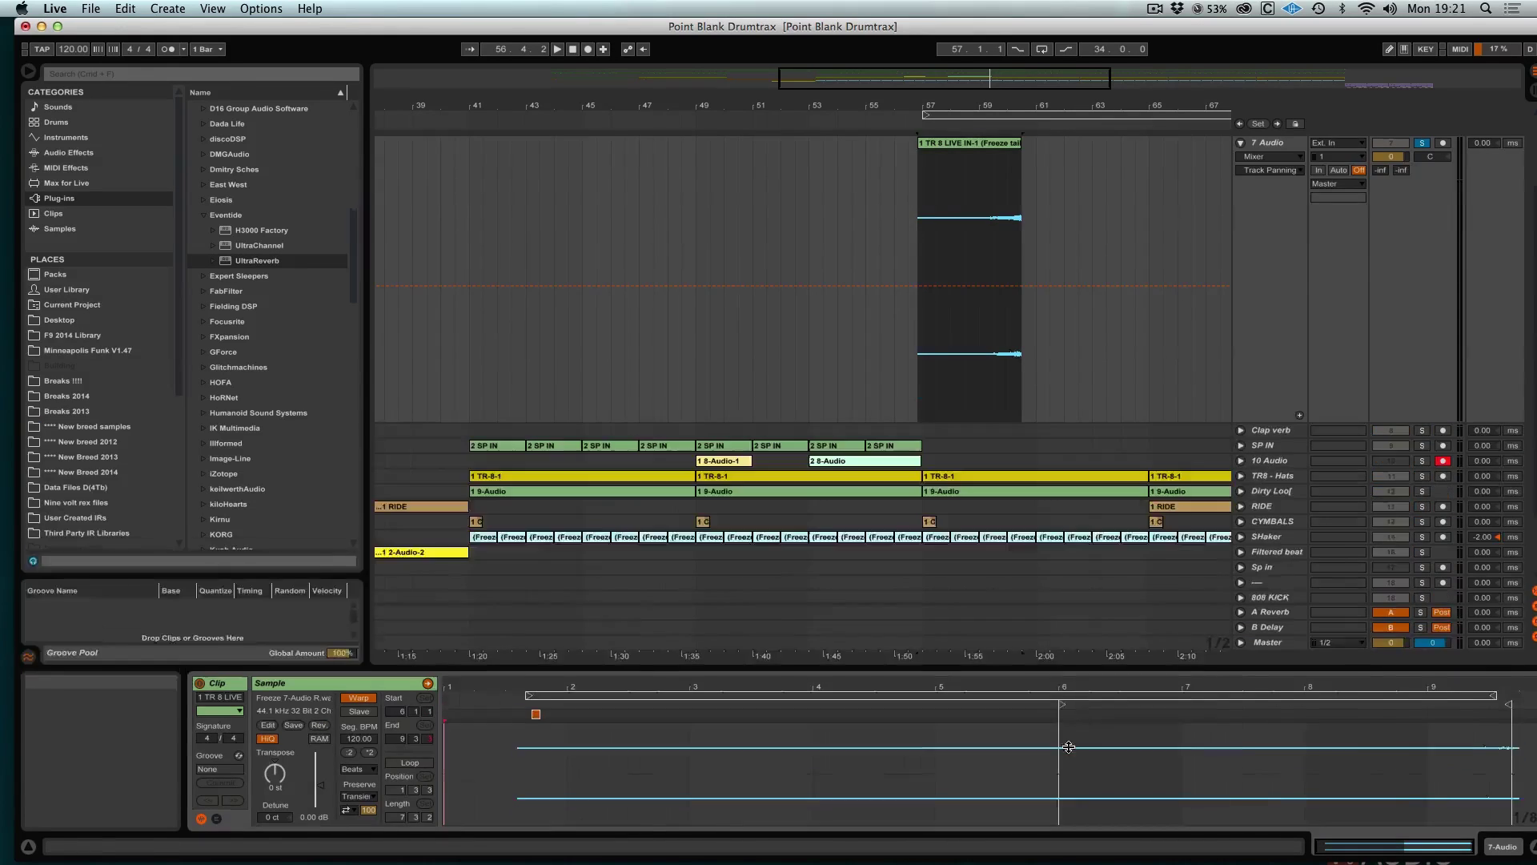
# Step: Move the reversed clap to start at bar 53 and fade it in across its whole length
pyautogui.moveTo(958, 241); pyautogui.dragTo(866, 245)
pyautogui.click(895, 262)
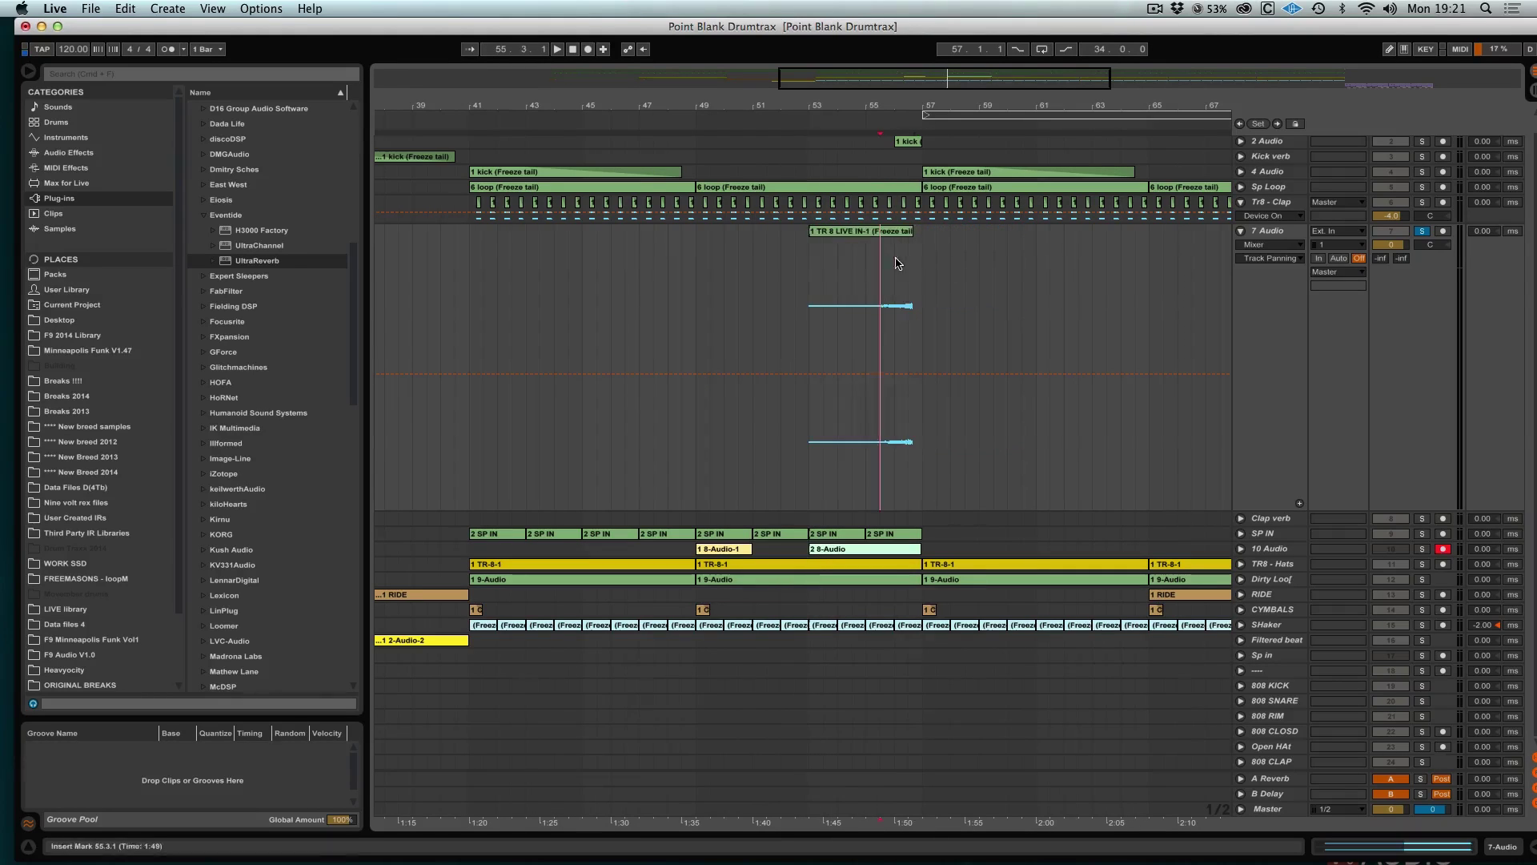
pyautogui.click(1273, 244)
pyautogui.click(1273, 286)
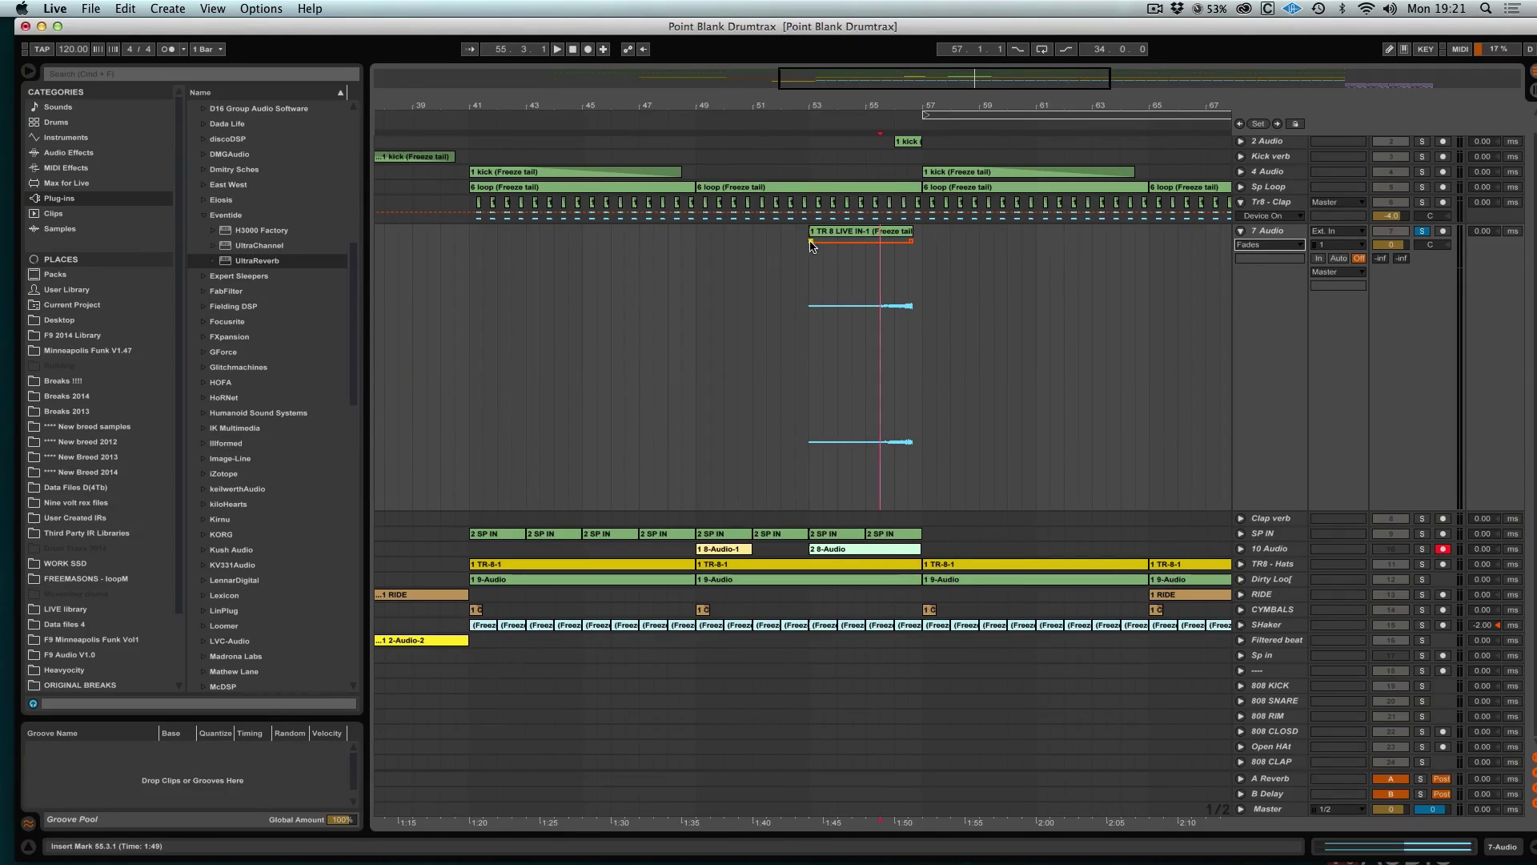
pyautogui.click(875, 125)
pyautogui.moveTo(903, 106); pyautogui.dragTo(904, 176)
# Step: Unsolo 7 Audio and play the reversed clap with the full arrangement
pyautogui.click(1423, 232)
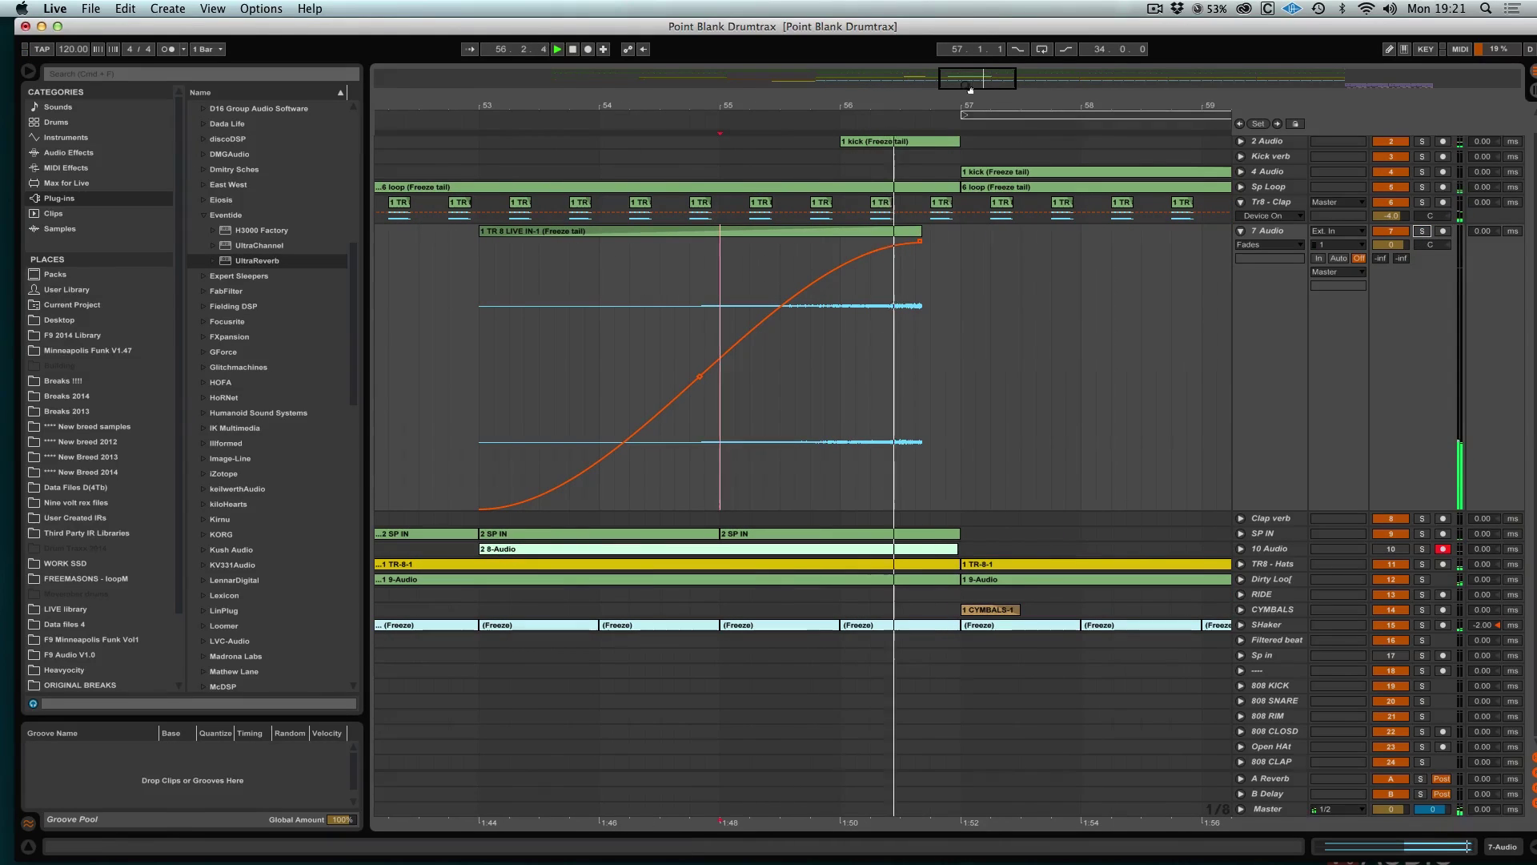
pyautogui.click(721, 232)
pyautogui.press('space')
# Step: Nudge the reversed clap clip slightly earlier so that it starts just before bar 53
pyautogui.moveTo(606, 106); pyautogui.dragTo(540, 120)
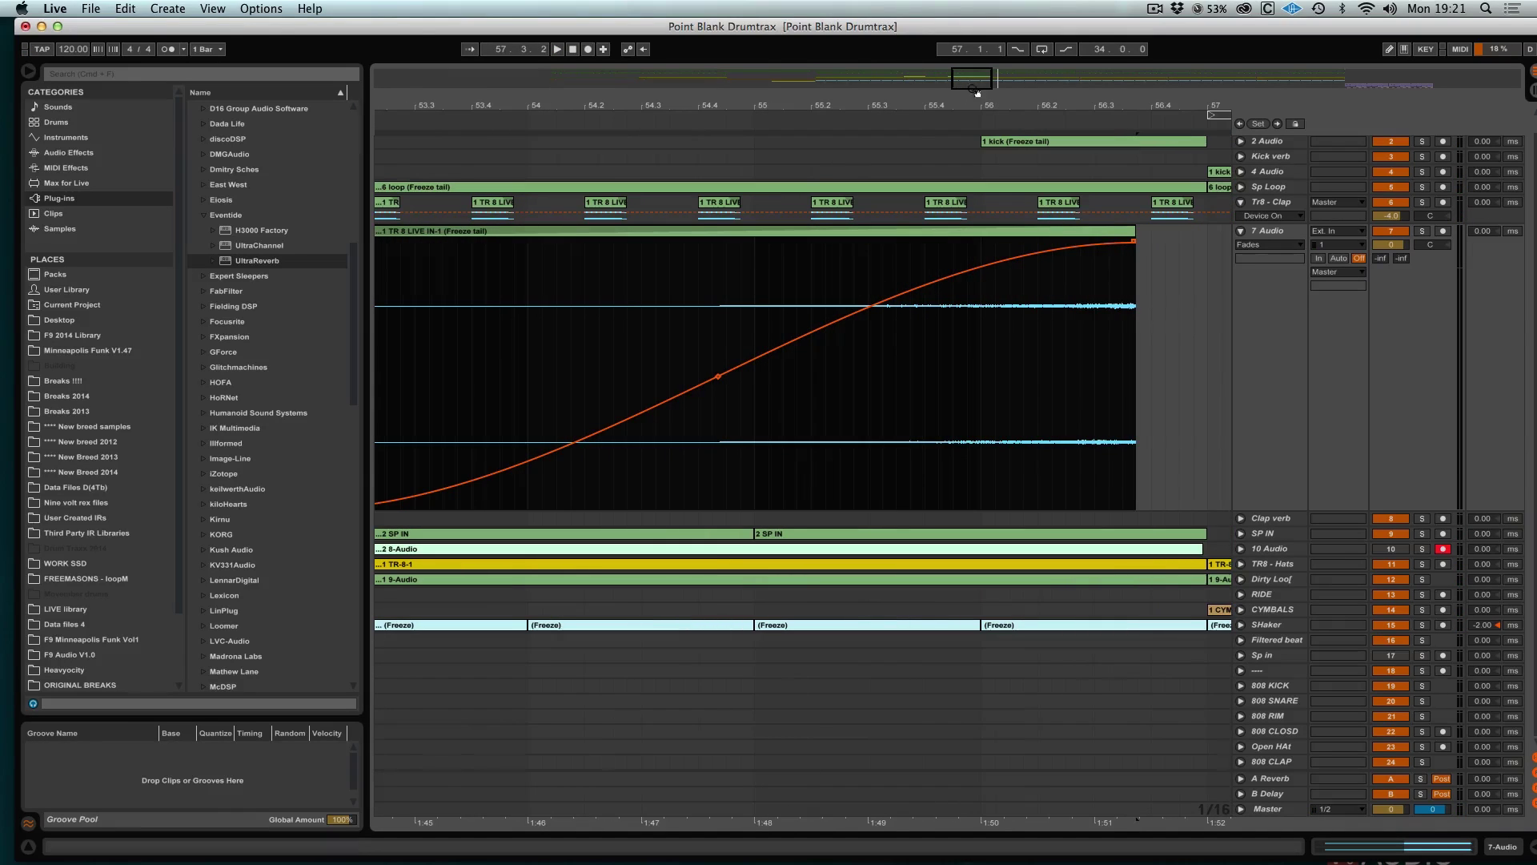
pyautogui.moveTo(973, 90); pyautogui.dragTo(978, 89)
pyautogui.moveTo(1003, 232); pyautogui.dragTo(976, 239)
pyautogui.moveTo(981, 74); pyautogui.dragTo(980, 57)
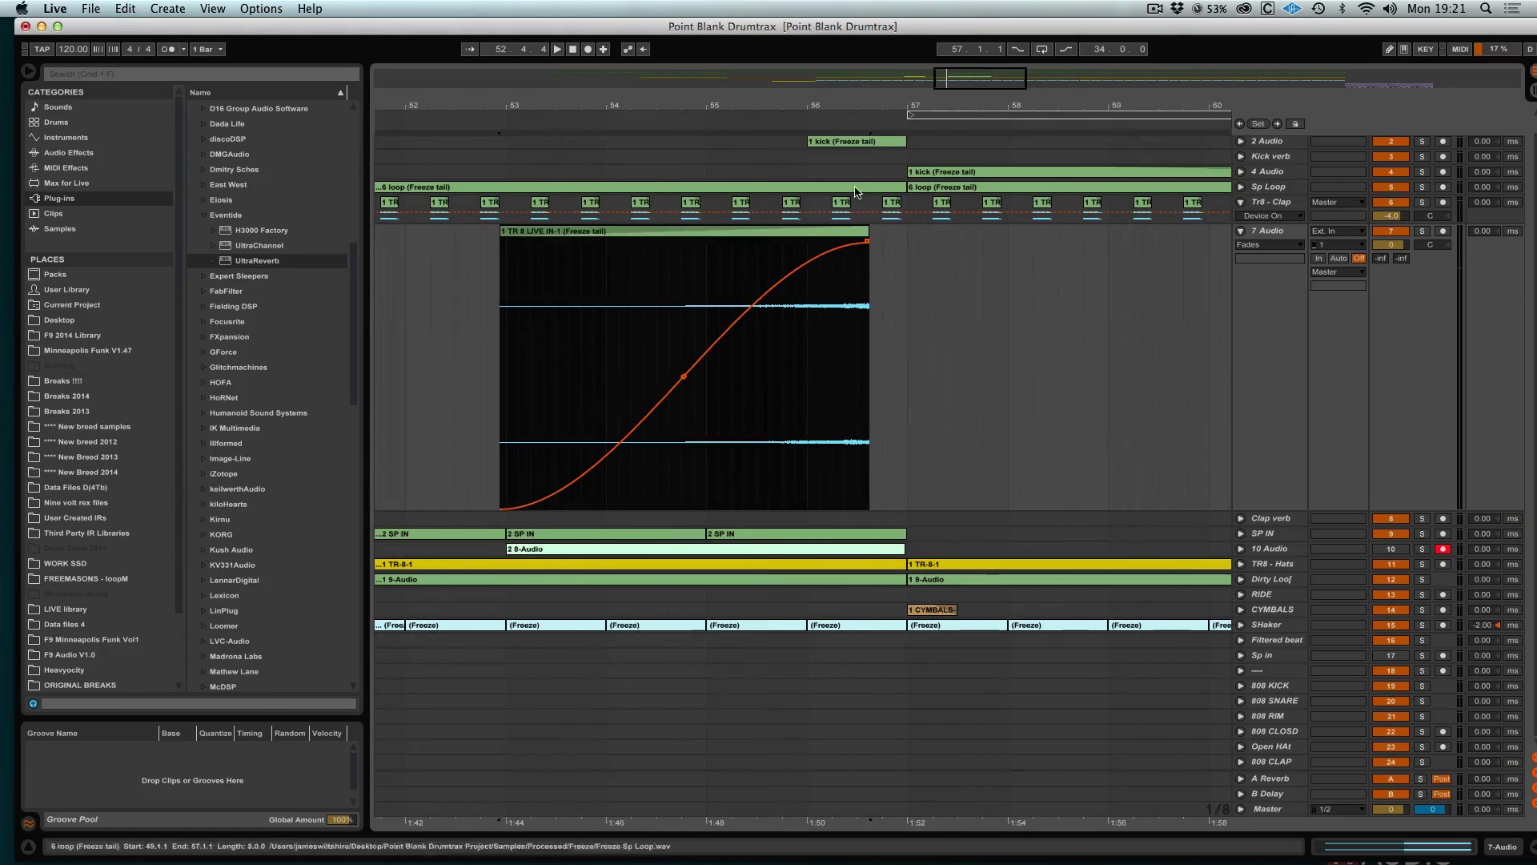
# Step: Fold the 7 Audio track and play the transition into bar 57 with the reversed clap
pyautogui.click(495, 263)
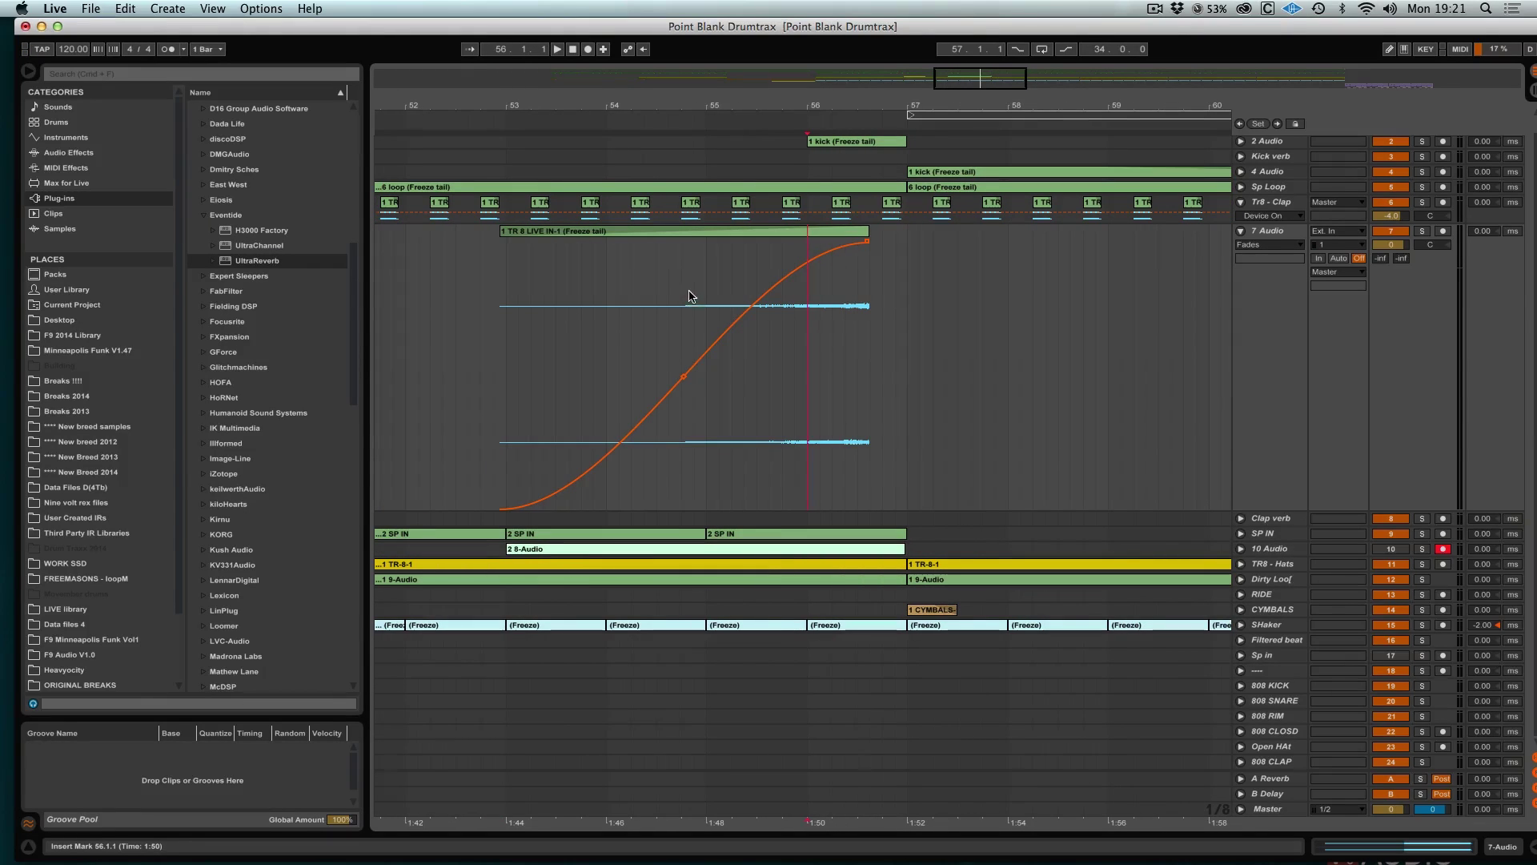
pyautogui.click(1241, 233)
pyautogui.press('space')
pyautogui.moveTo(983, 86); pyautogui.dragTo(981, 66)
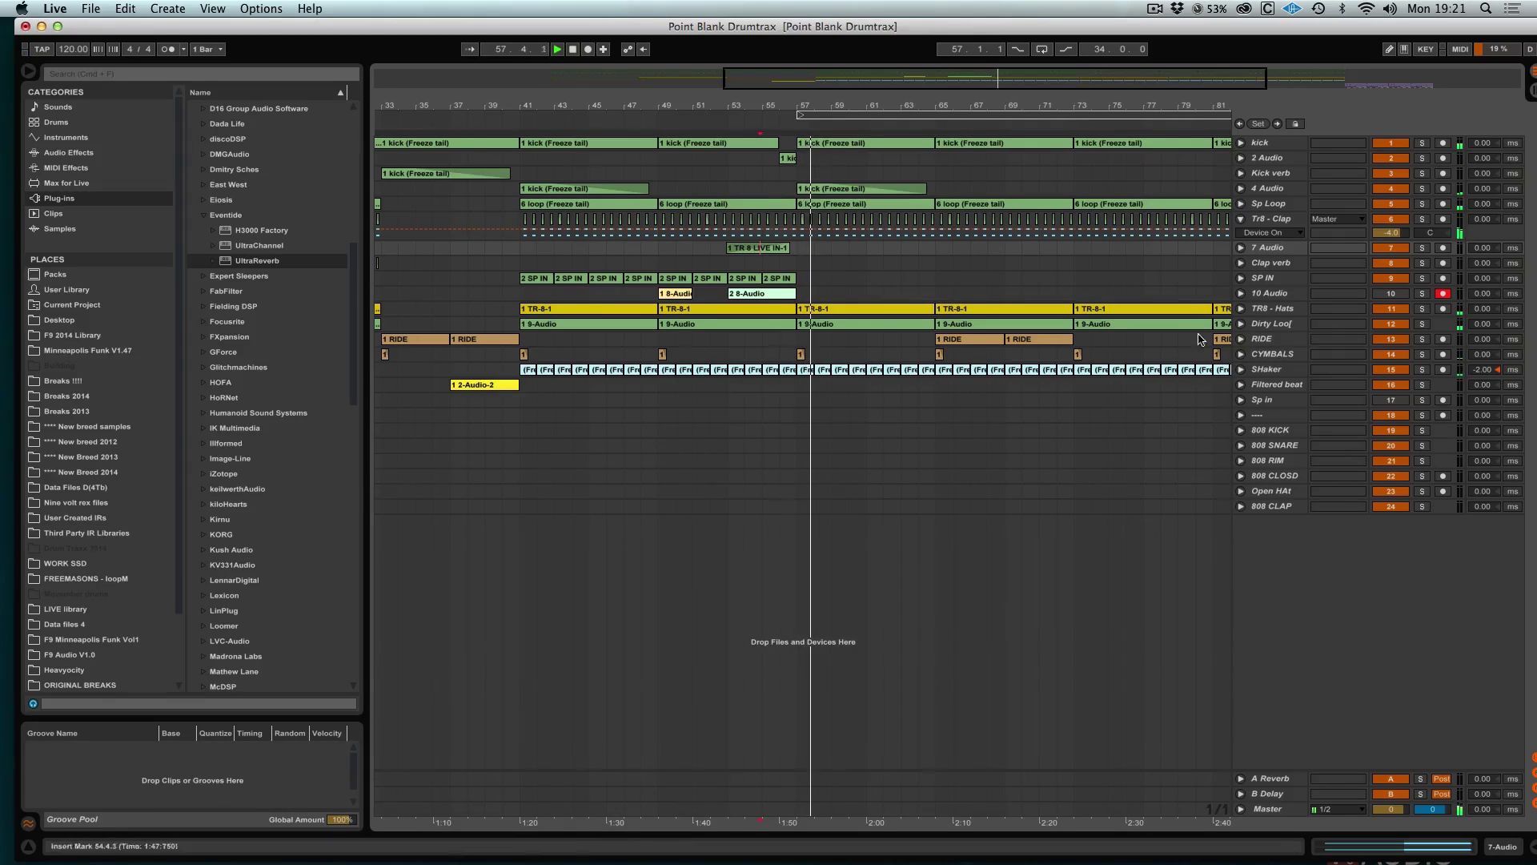
# Step: Unfold and enlarge the CYMBALS track and add a Ping Pong Delay audio effect to it
pyautogui.click(1244, 355)
pyautogui.doubleClick(1270, 357)
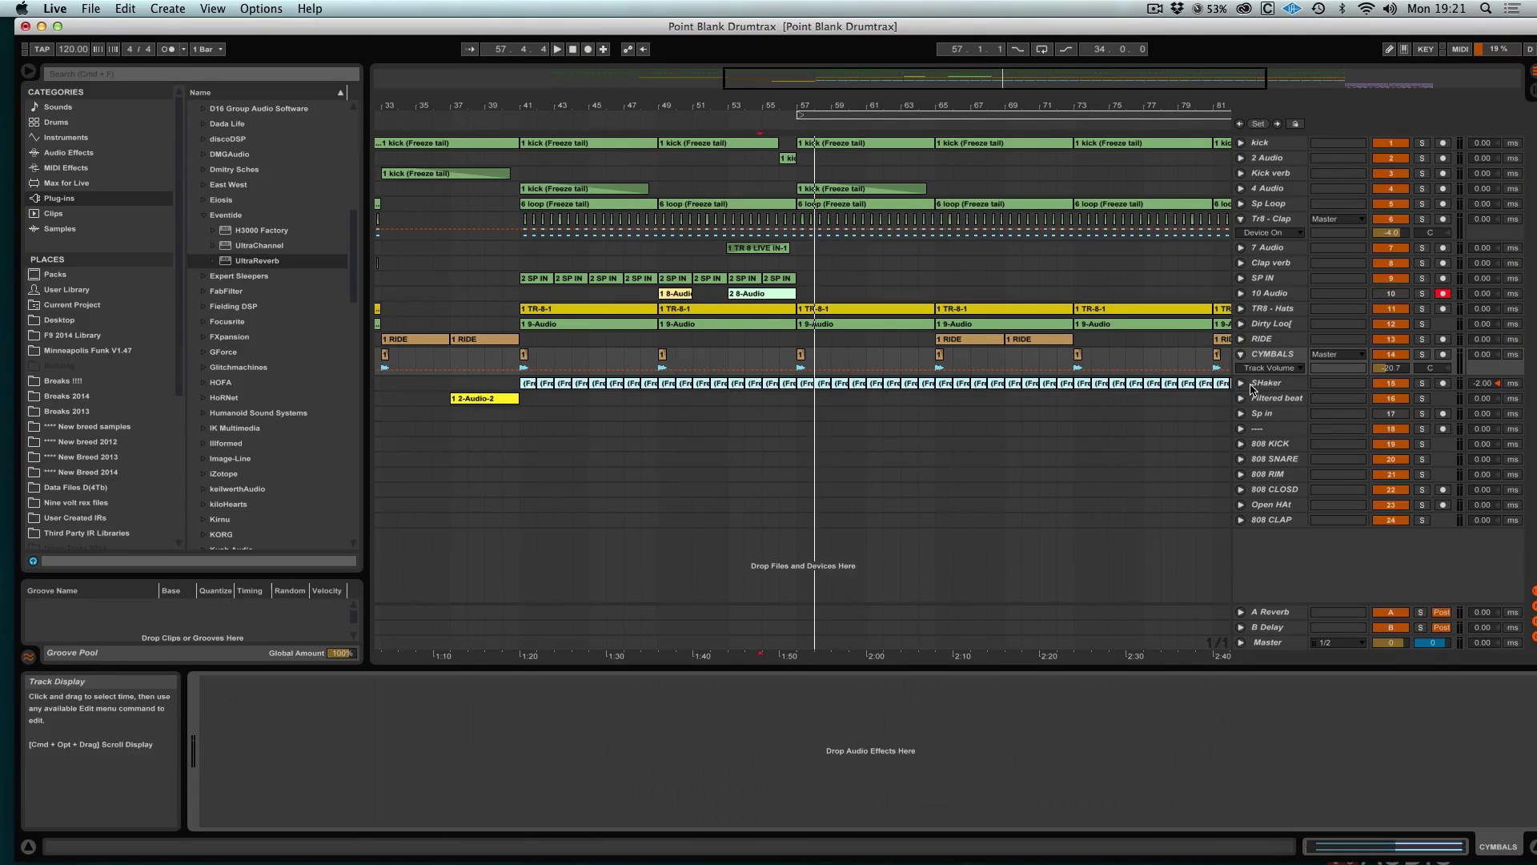
pyautogui.moveTo(1257, 375); pyautogui.dragTo(1258, 496)
pyautogui.click(59, 153)
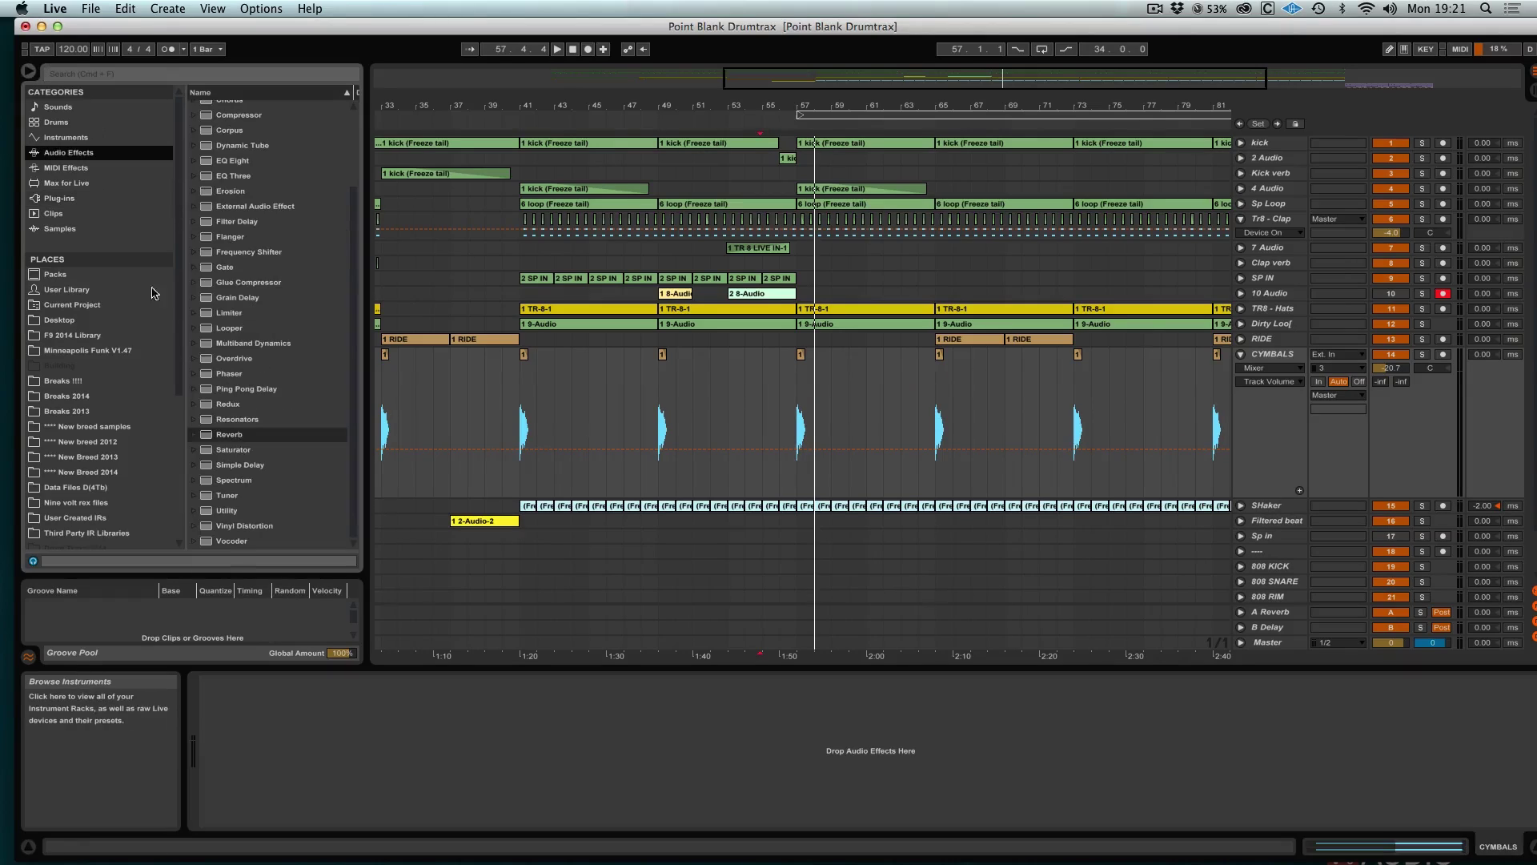
pyautogui.moveTo(266, 390); pyautogui.dragTo(1454, 366)
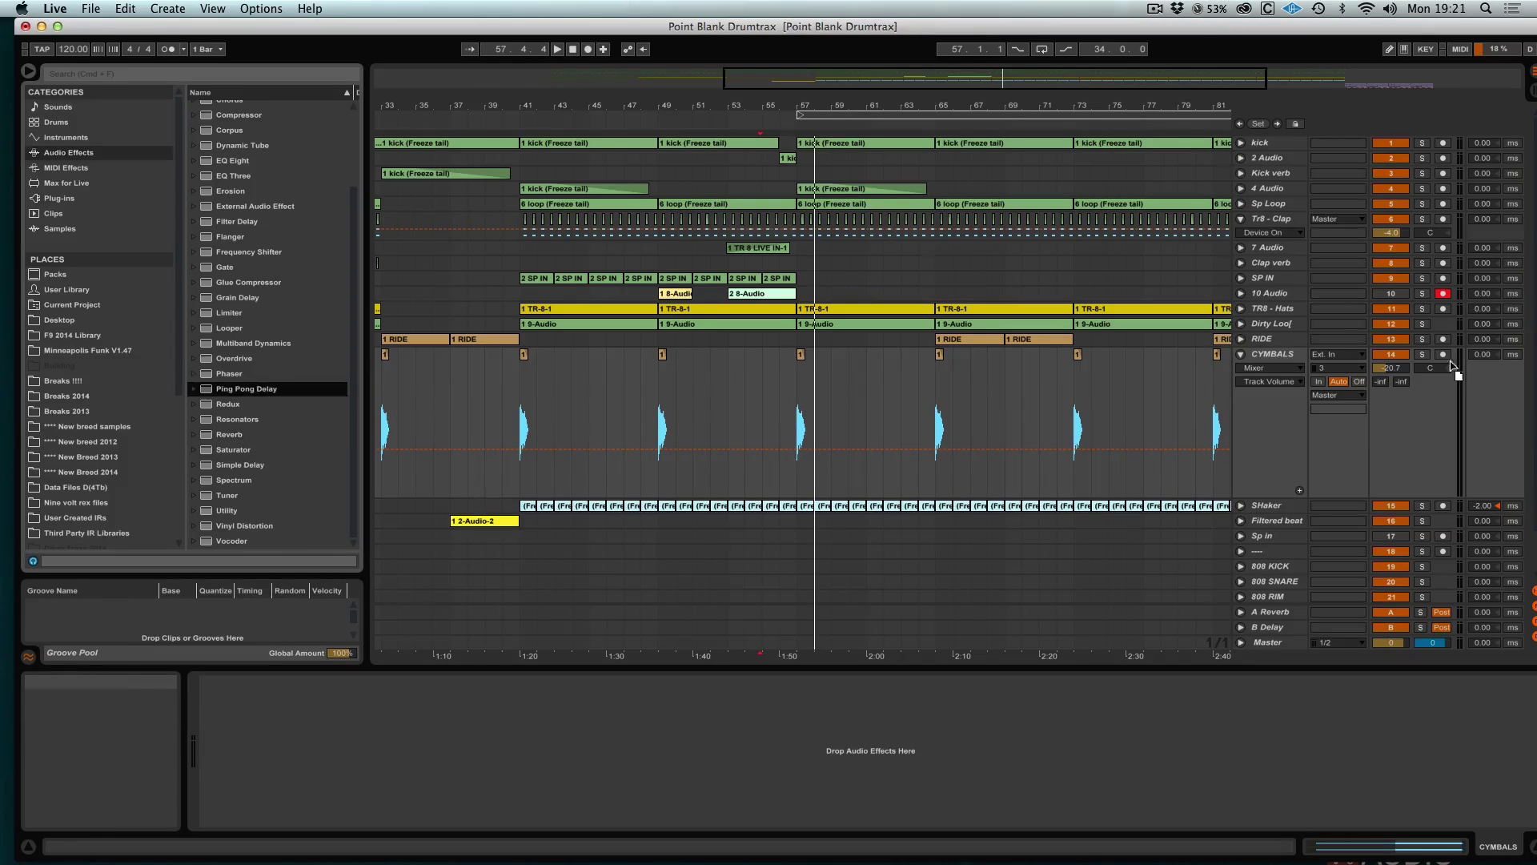
pyautogui.moveTo(1288, 359); pyautogui.dragTo(1288, 362)
# Step: While playing the cymbal from bar 57, raise the delay's Dry/Wet, reduce its feedback to 52% and shift its filter to 1.73 kHz
pyautogui.press('space')
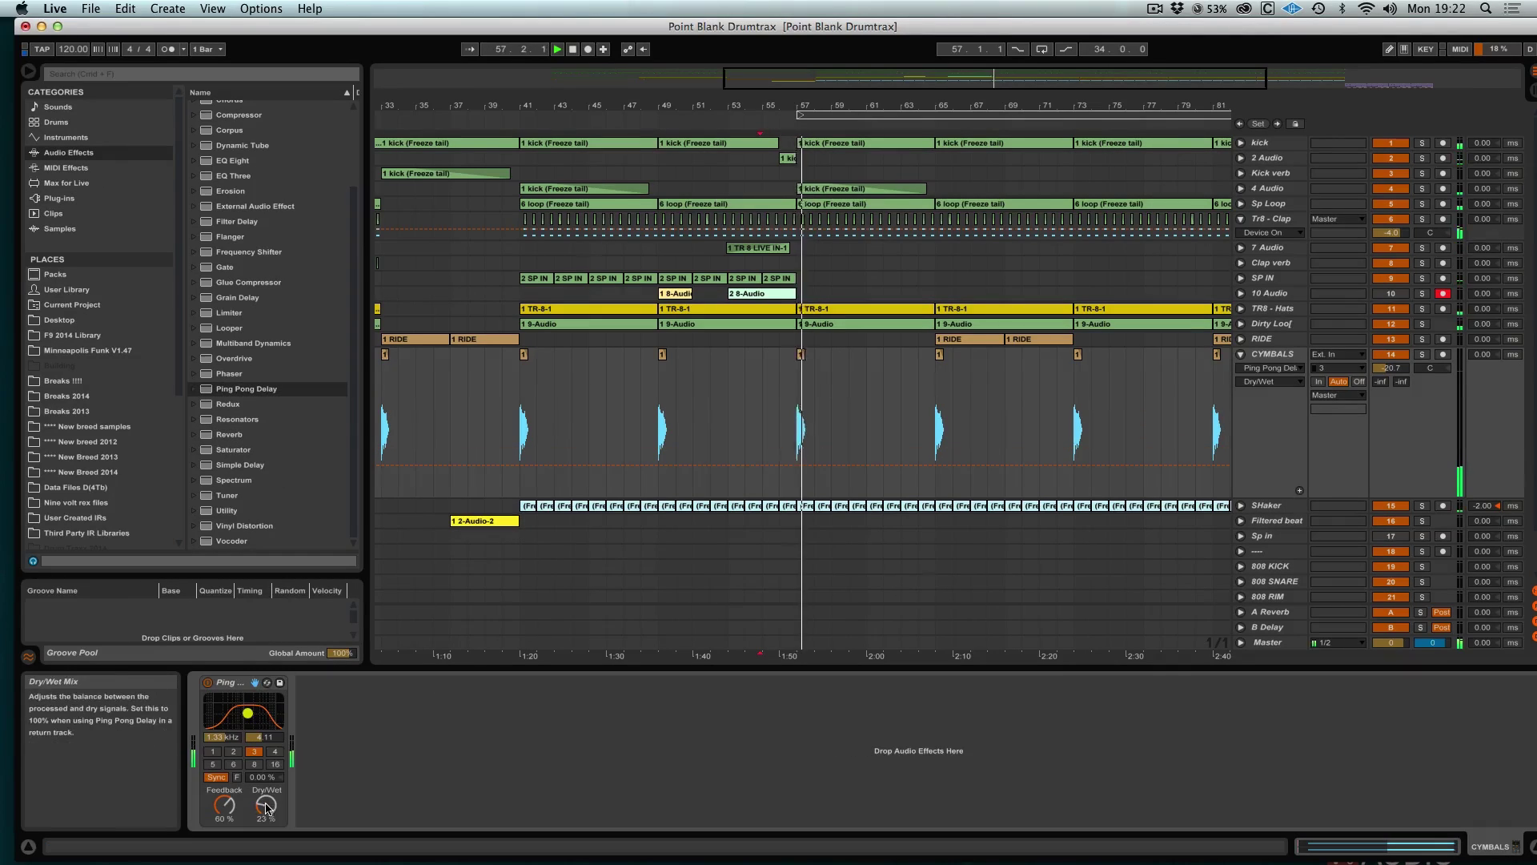
pyautogui.press('space')
pyautogui.moveTo(845, 367); pyautogui.dragTo(807, 374)
pyautogui.press('space')
pyautogui.press('space')
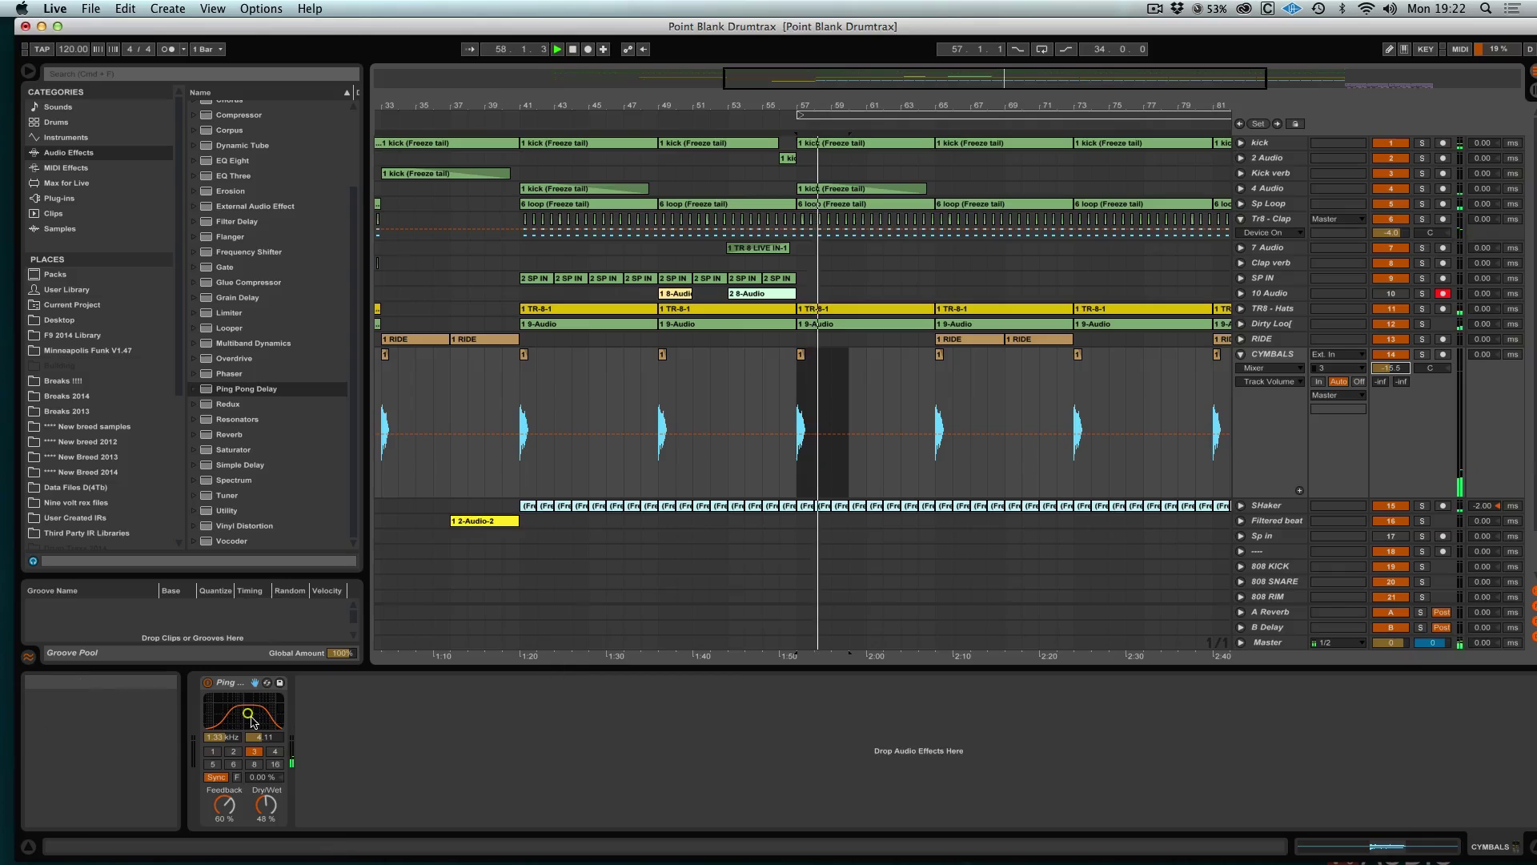
pyautogui.moveTo(251, 720); pyautogui.dragTo(253, 715)
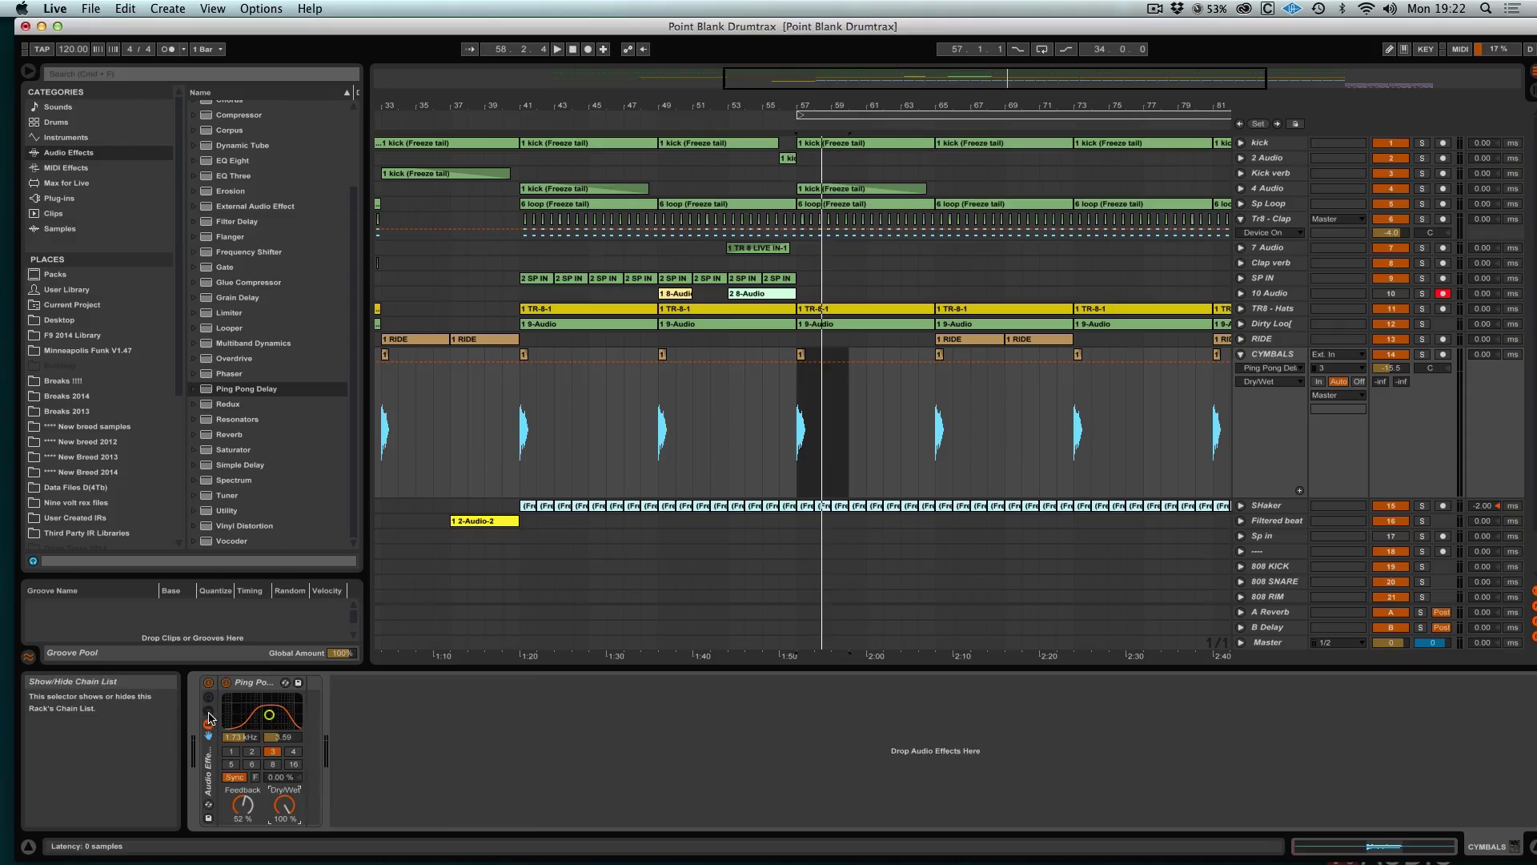
# Step: In the Audio Effect Rack, create a second empty chain, lower the delay chain to about -10 dB, and audition the soloed cymbals
pyautogui.click(209, 718)
pyautogui.rightClick(270, 751)
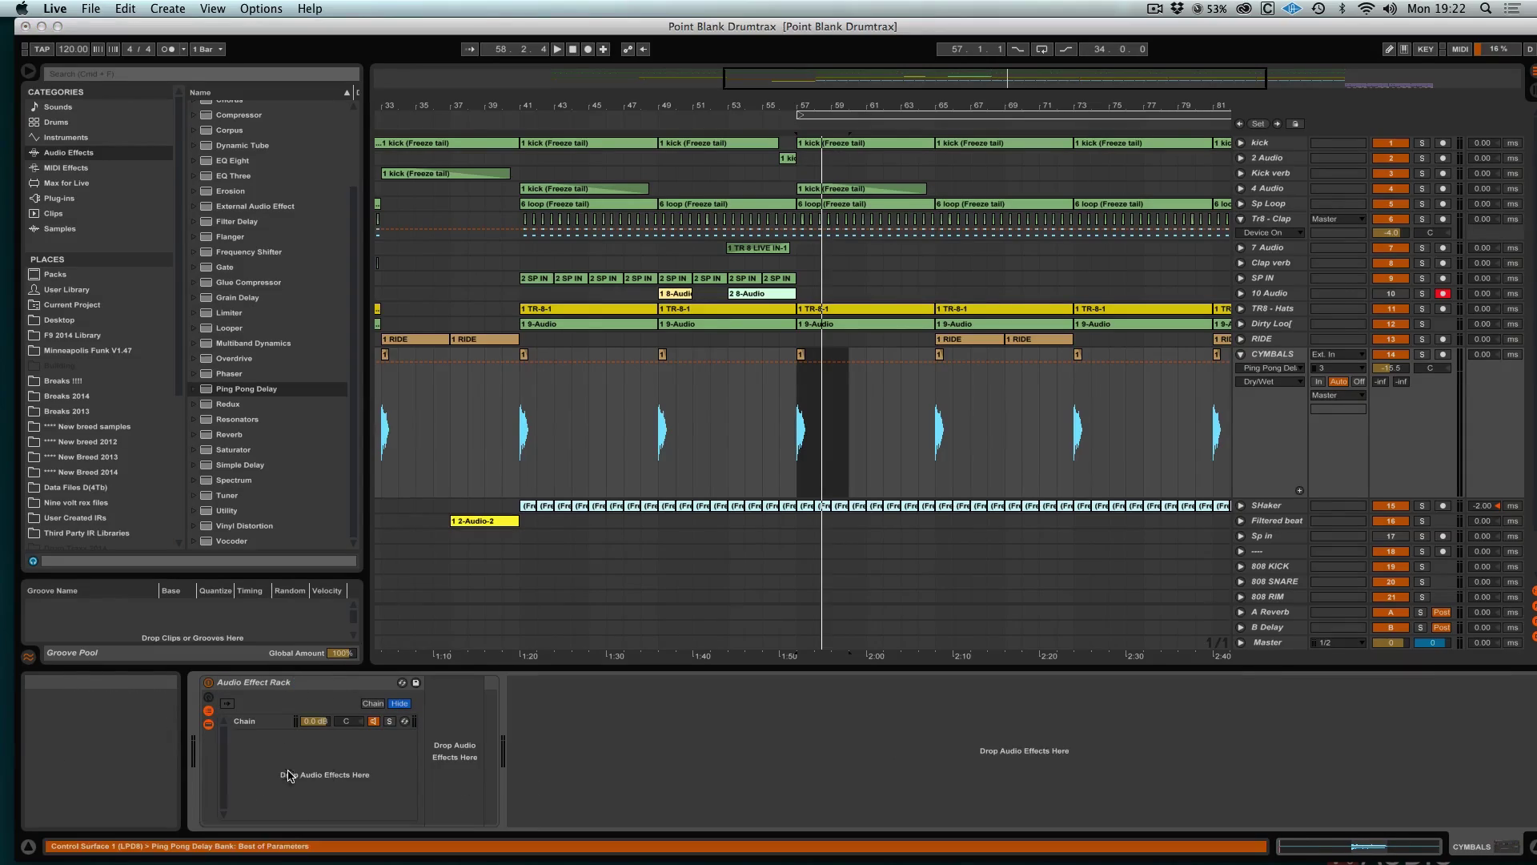
pyautogui.click(259, 723)
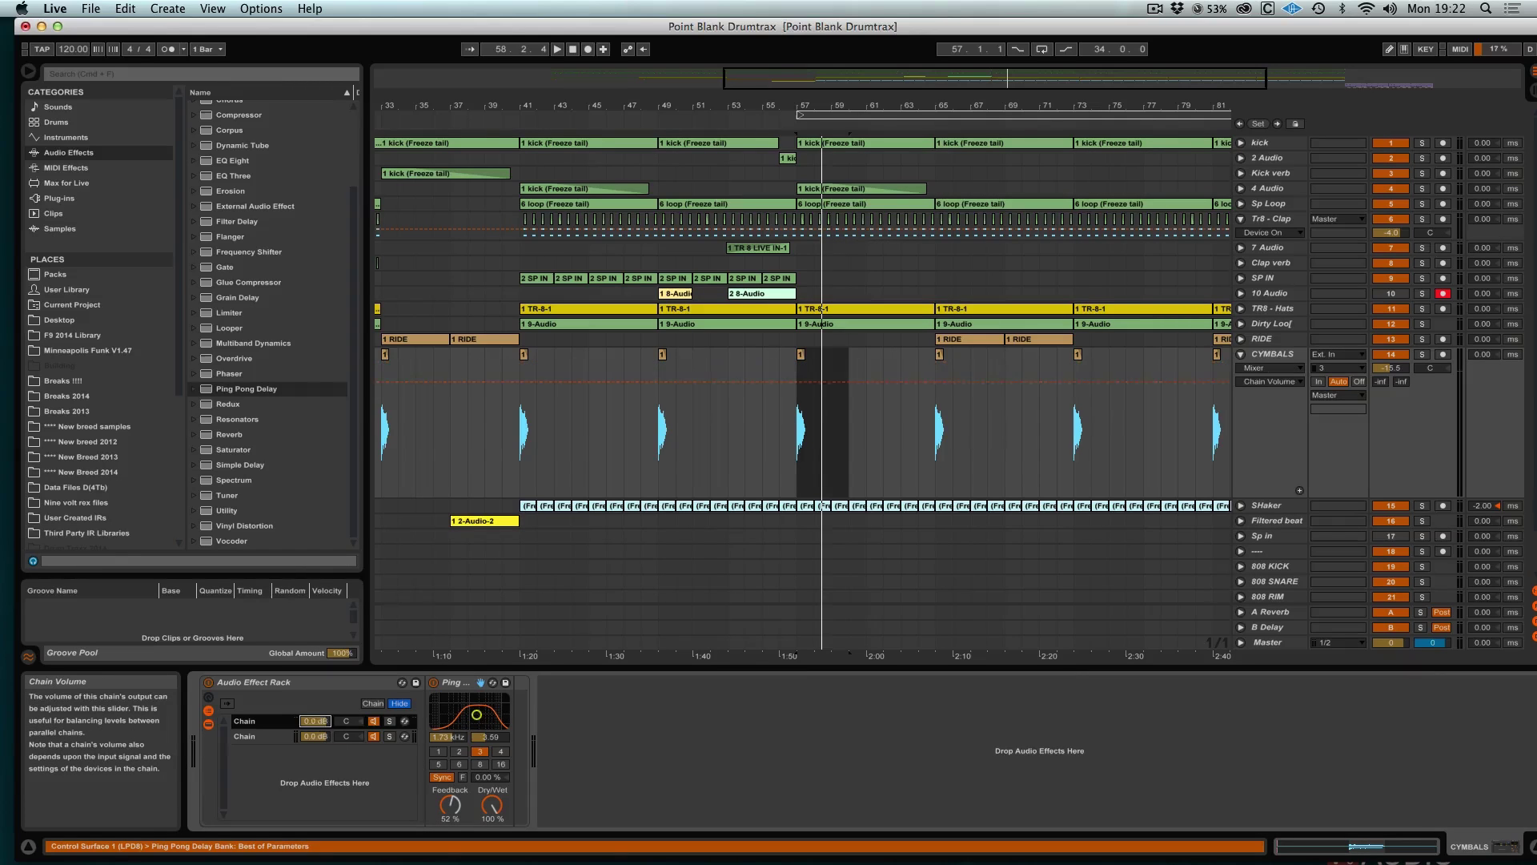
pyautogui.moveTo(315, 722); pyautogui.dragTo(316, 761)
pyautogui.press('space')
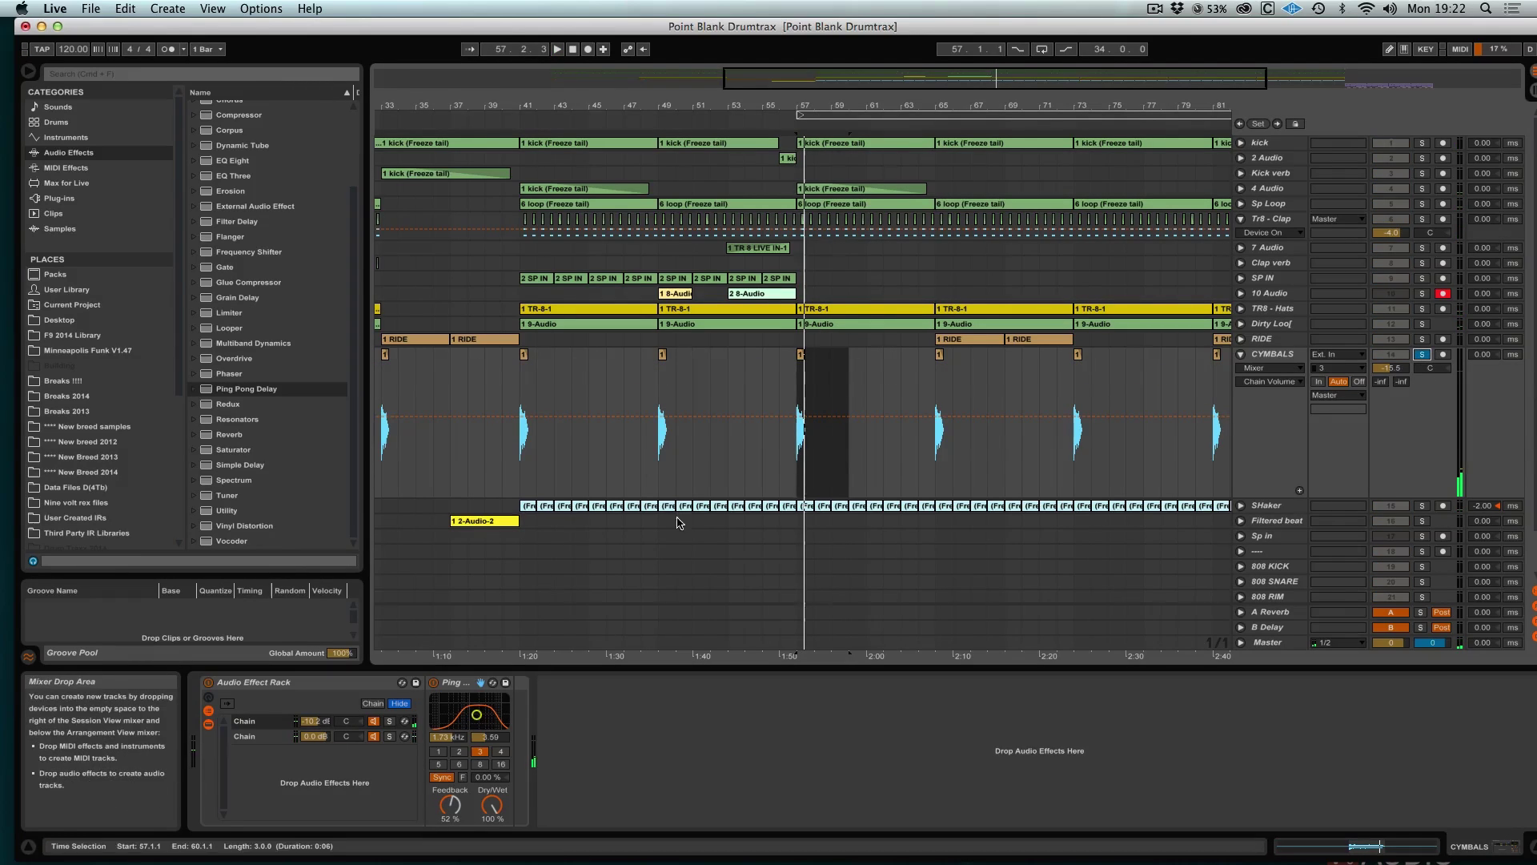
# Step: Name the delay chain DELAY, add a Utility after the Ping Pong Delay, and narrow its Width to 62%
pyautogui.click(225, 514)
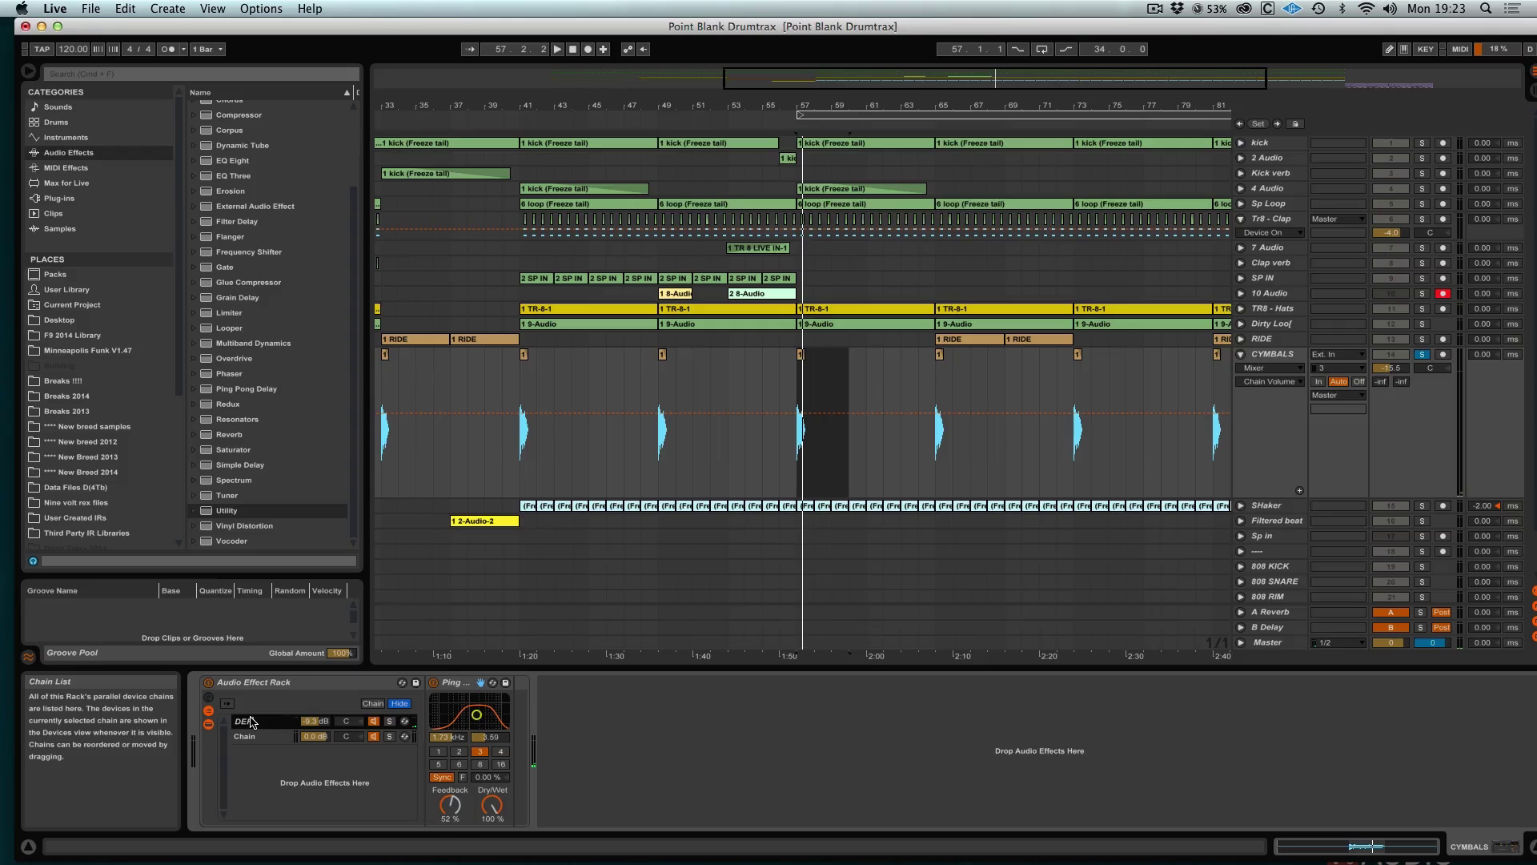
pyautogui.moveTo(217, 510); pyautogui.dragTo(276, 723)
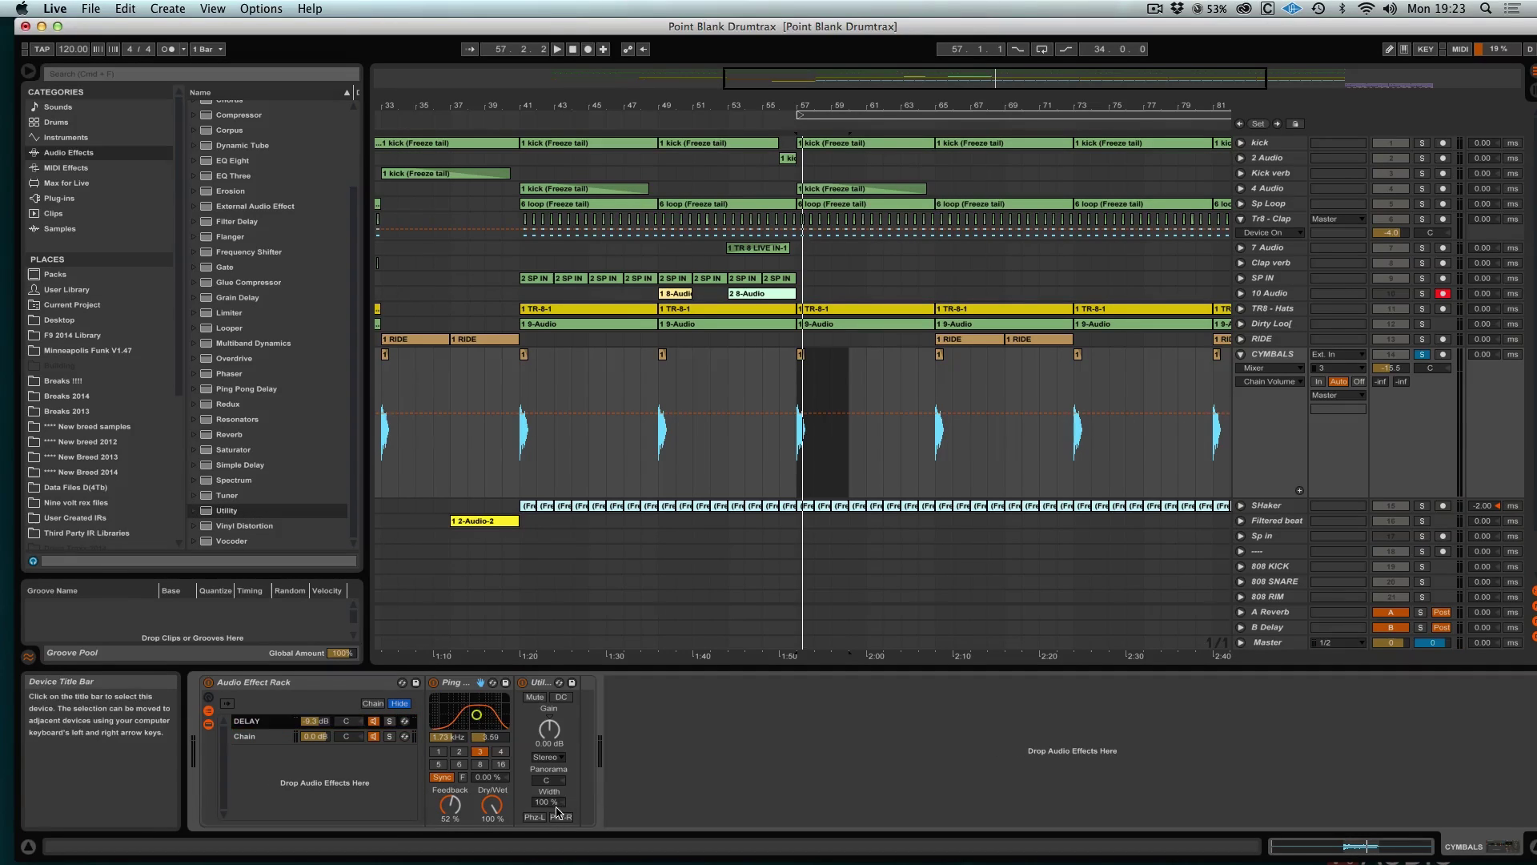
pyautogui.press('space')
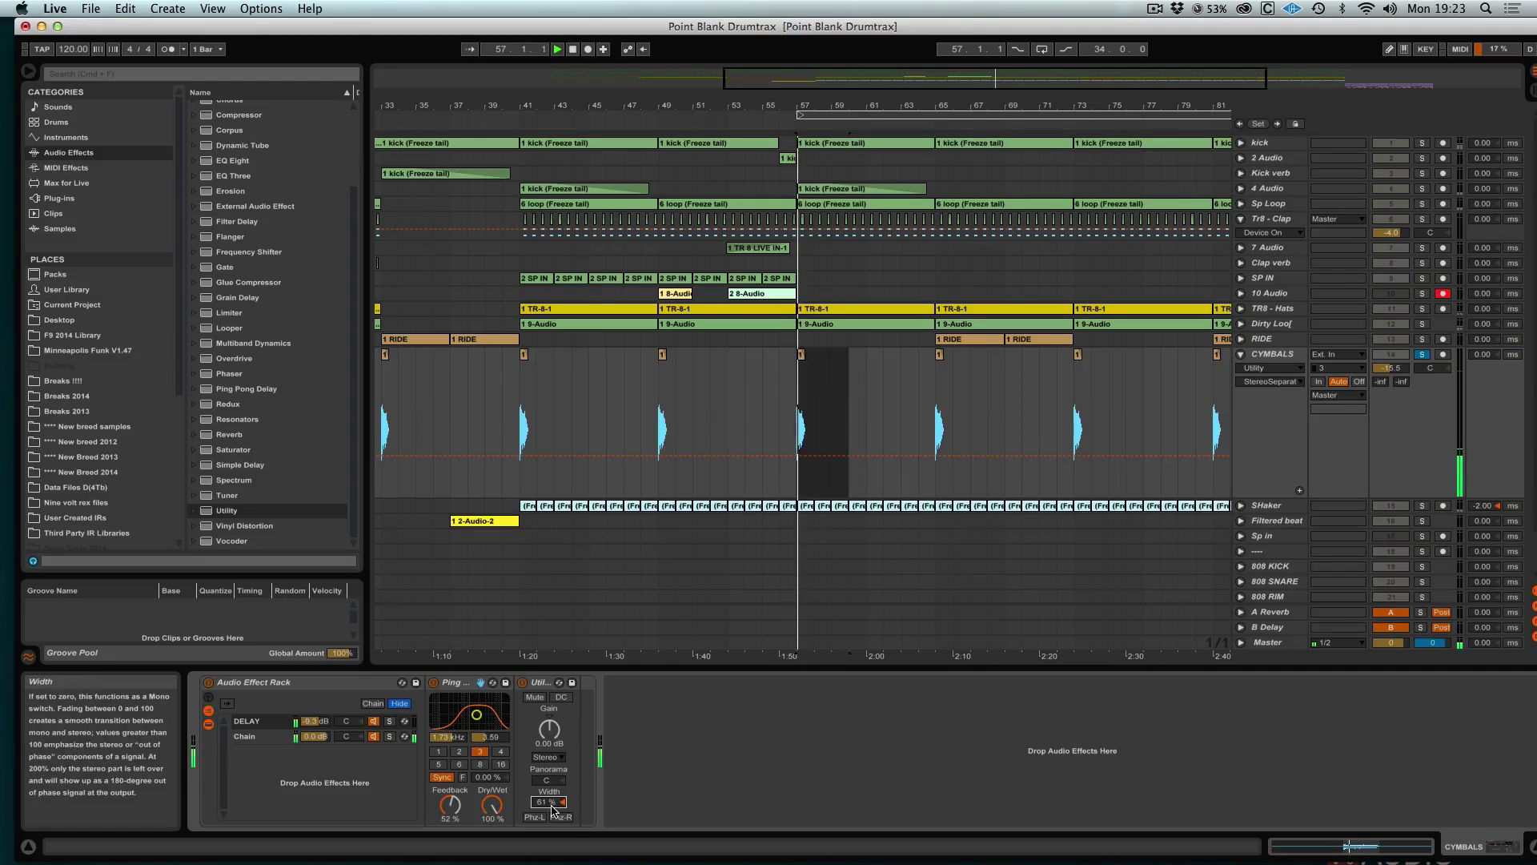
# Step: Rebalance the DELAY chain level, then unsolo CYMBALS and adjust the track volume while playing the full arrangement from bar 57
pyautogui.moveTo(314, 722); pyautogui.dragTo(314, 720)
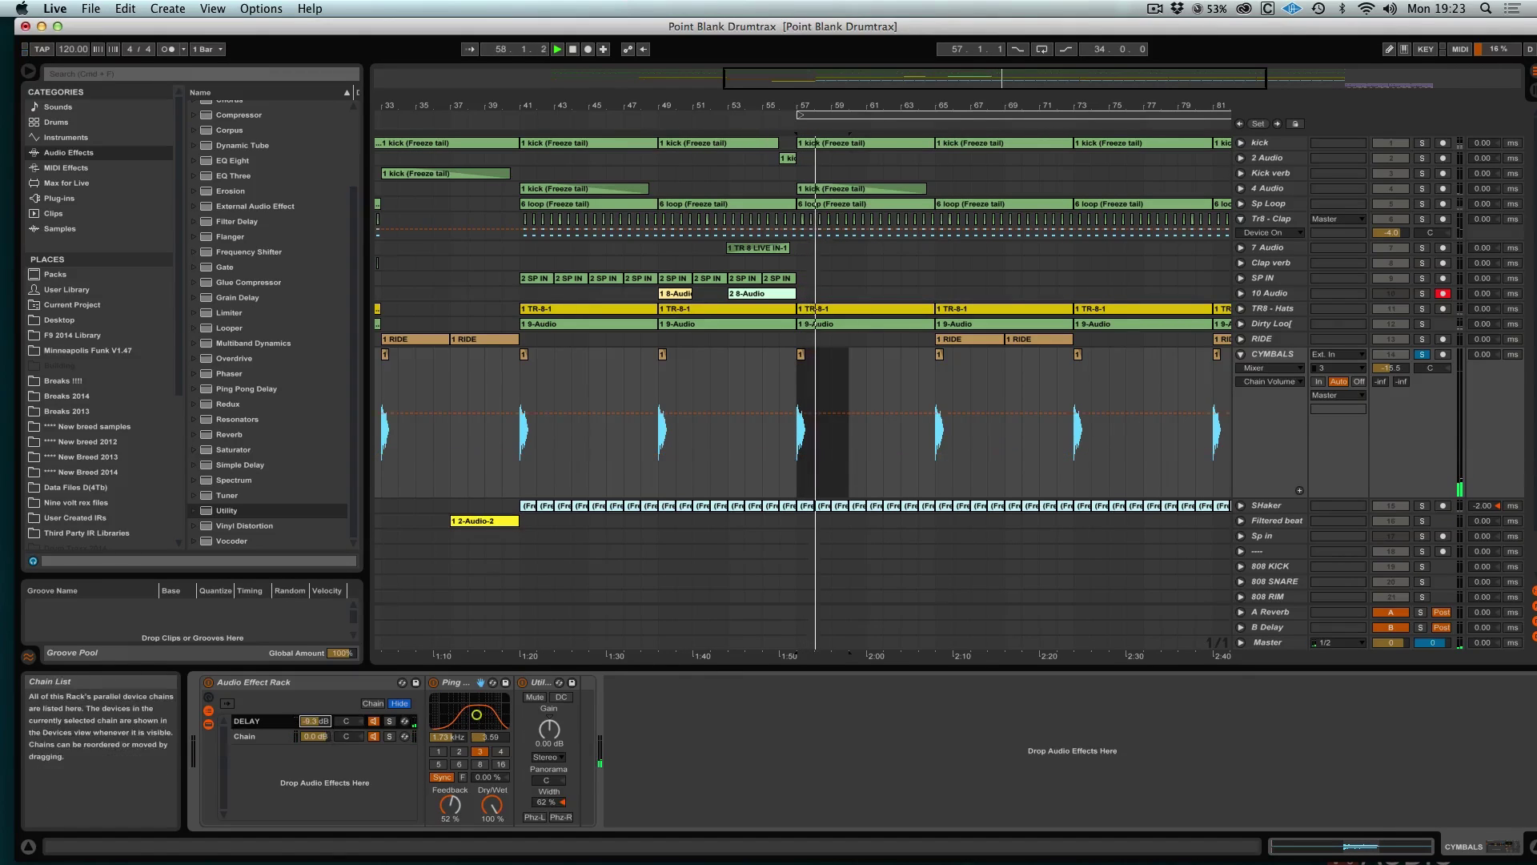
pyautogui.click(1422, 355)
pyautogui.press('space')
pyautogui.press('space')
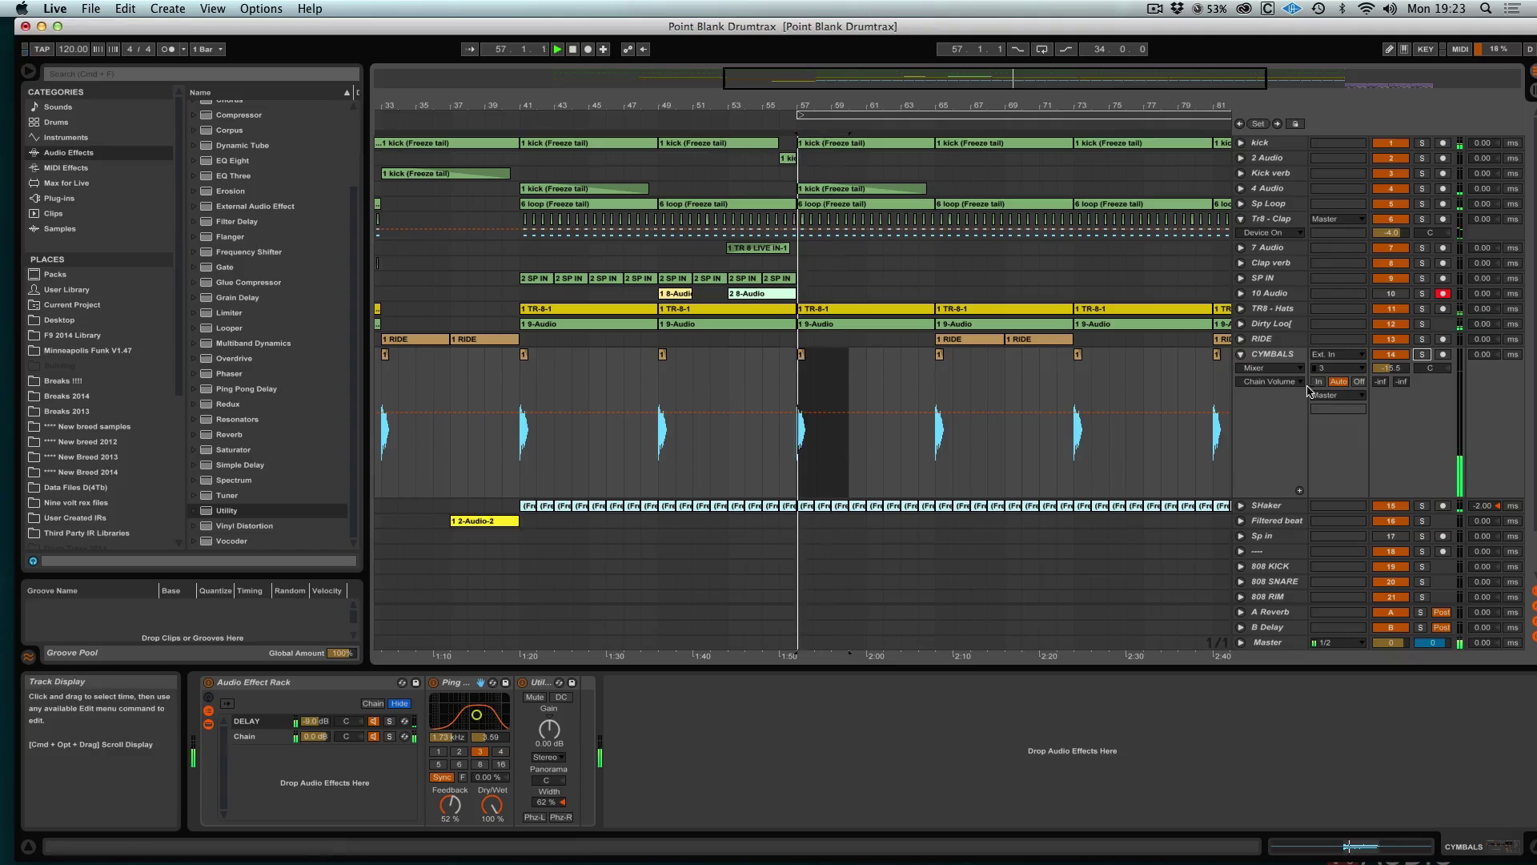
pyautogui.click(1391, 367)
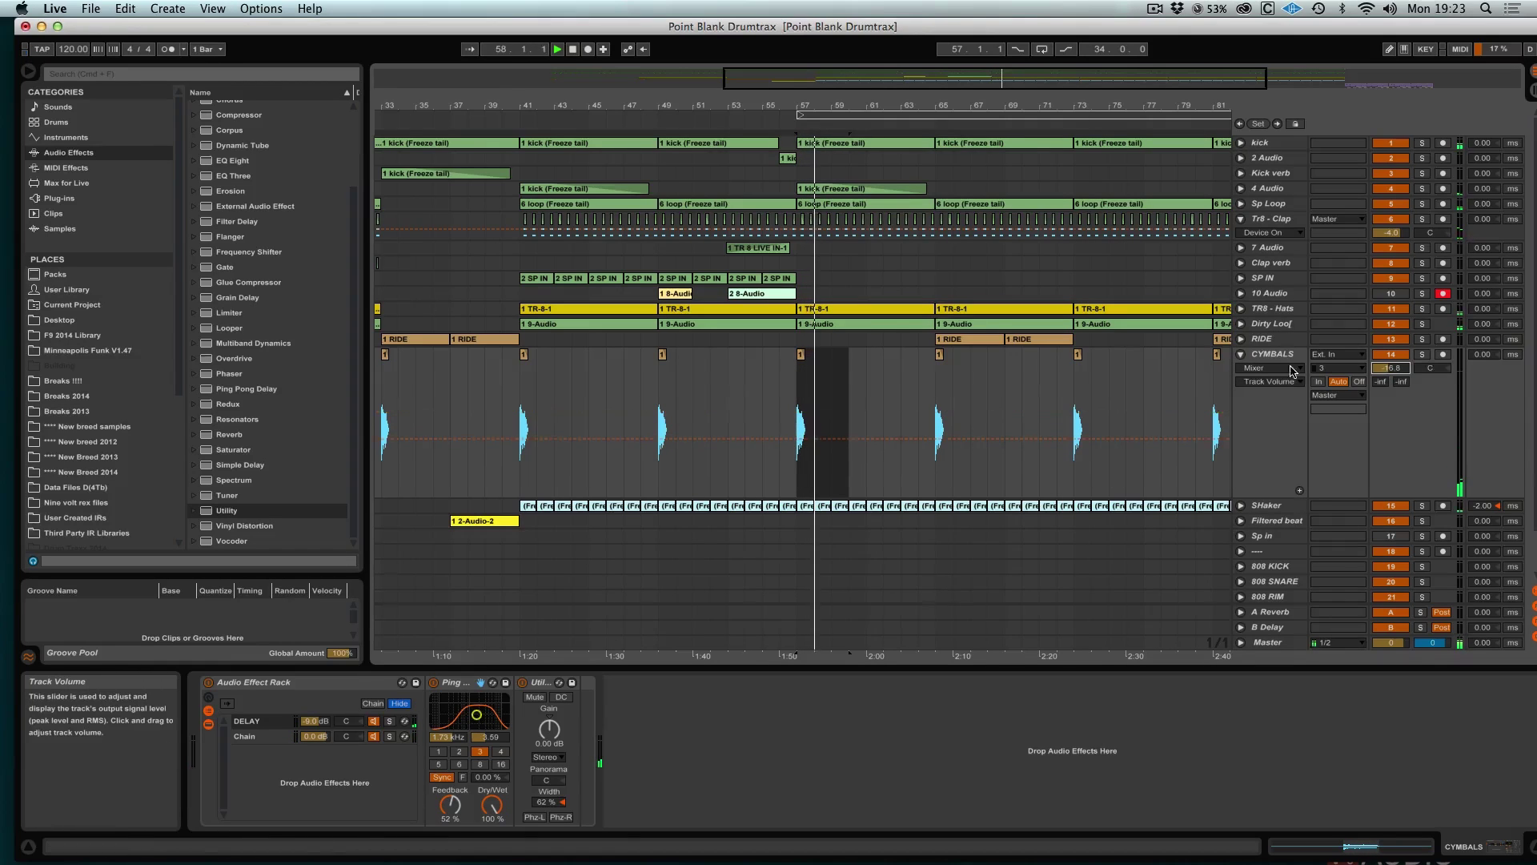
pyautogui.click(1241, 354)
# Step: Duplicate bars 41 to 57 of the 7 Audio track so that the reversed clap repeats before bar 73
pyautogui.moveTo(947, 113); pyautogui.dragTo(925, 115)
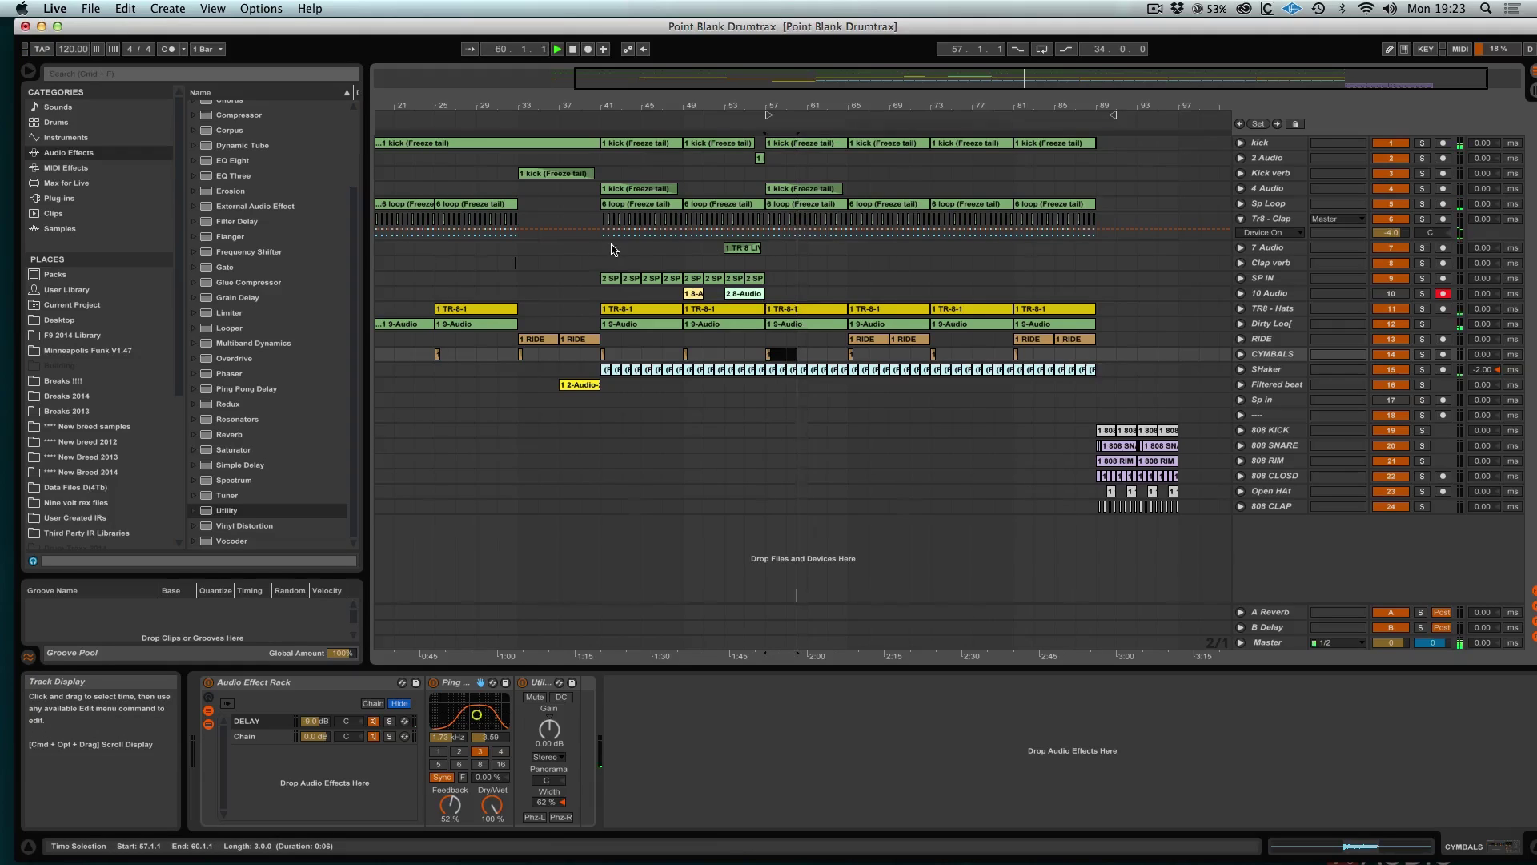
pyautogui.moveTo(612, 249); pyautogui.dragTo(737, 249)
pyautogui.press('super+d')
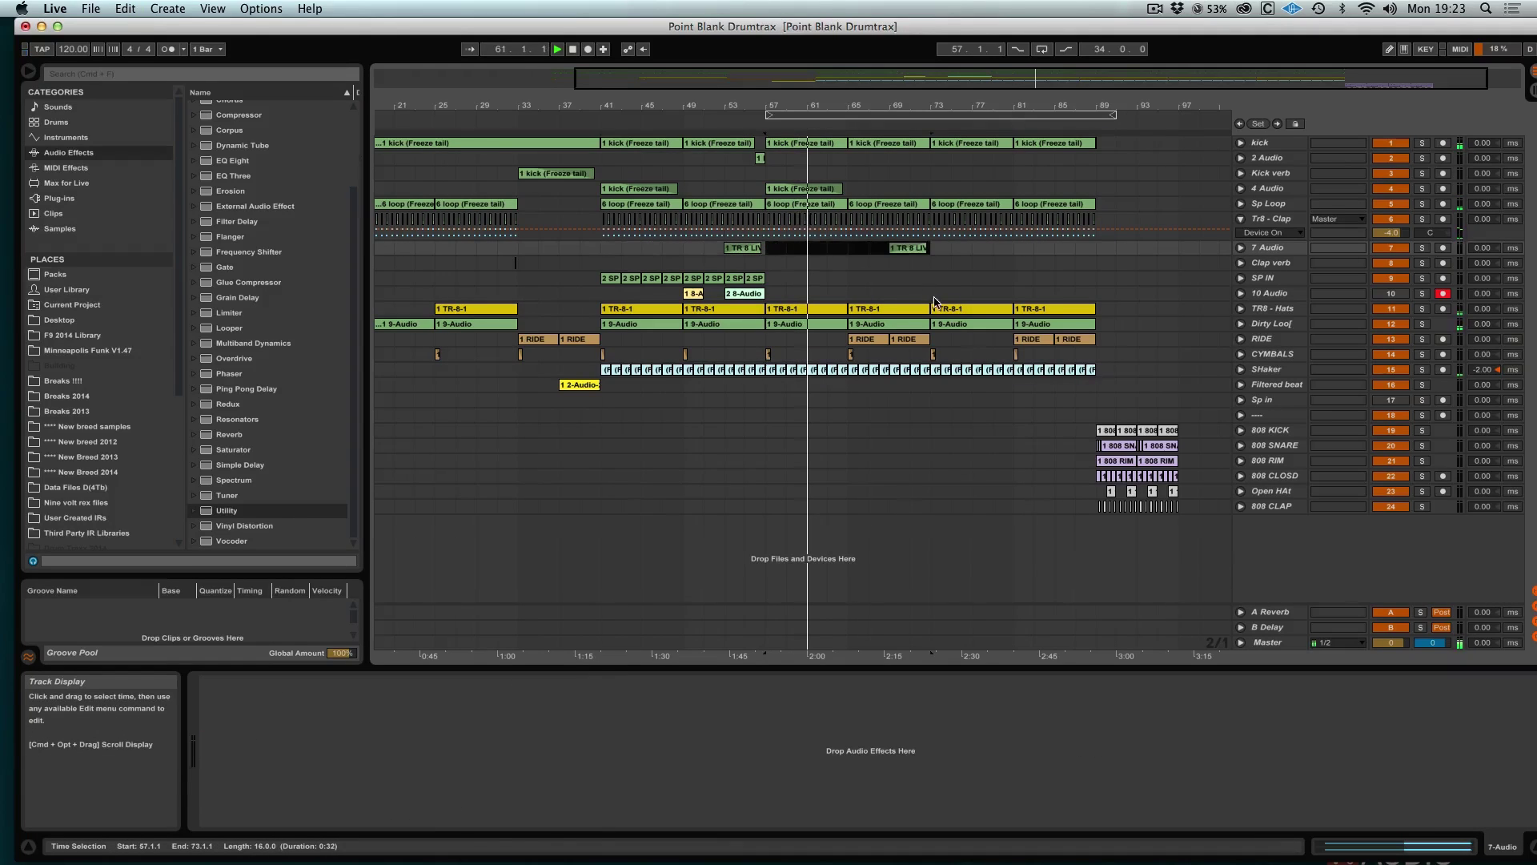
# Step: Move the two RIDE clips from bar 65 to start at bar 73
pyautogui.click(870, 343)
pyautogui.click(911, 341)
pyautogui.moveTo(868, 342); pyautogui.dragTo(934, 340)
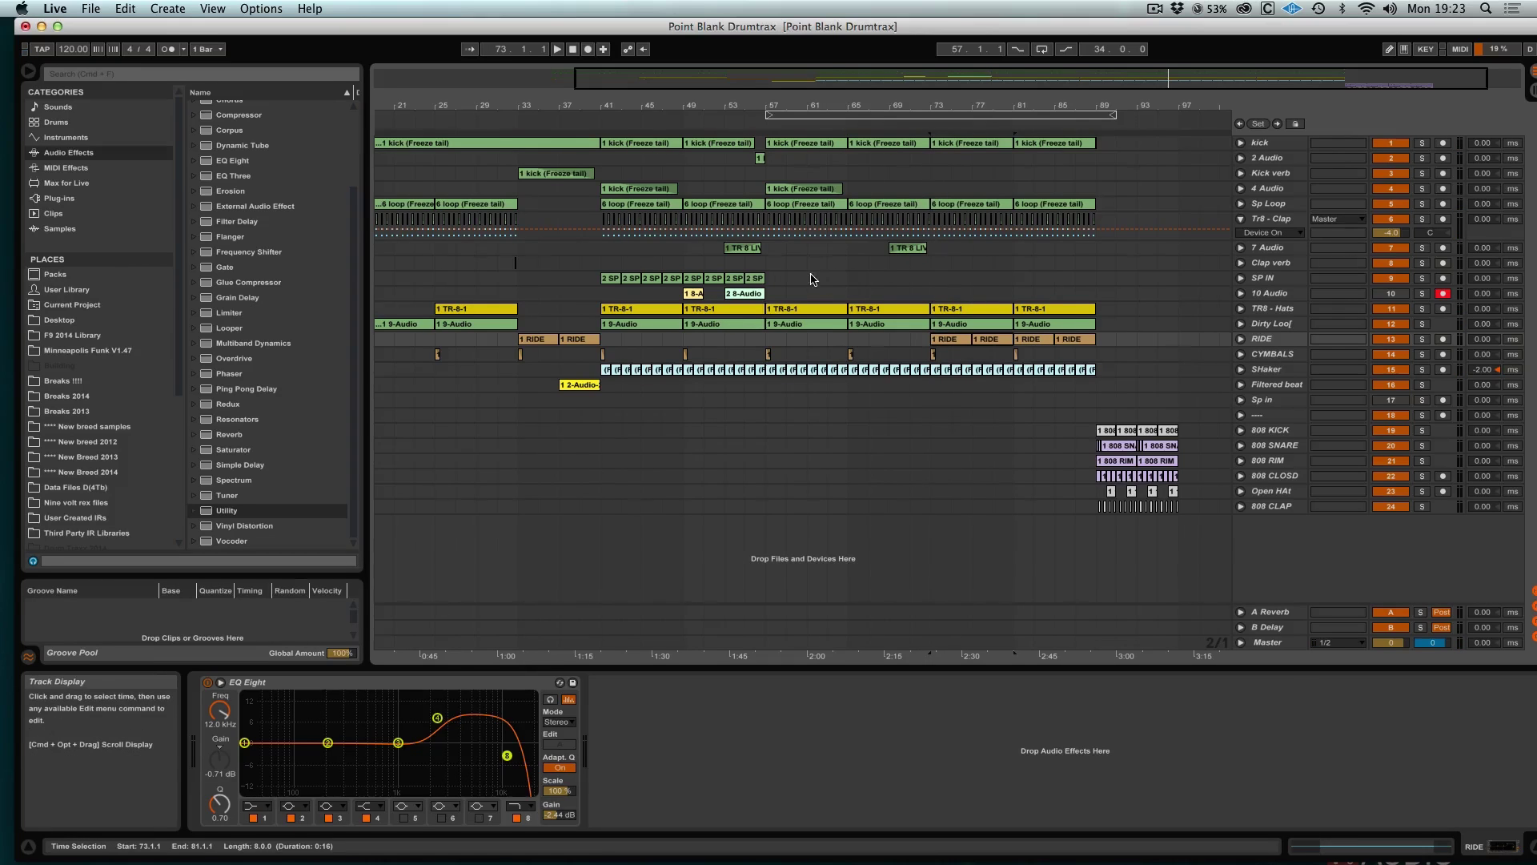
# Step: Duplicate the SP IN clips of bars 41 to 57 twice so that they run up to bar 89
pyautogui.click(746, 264)
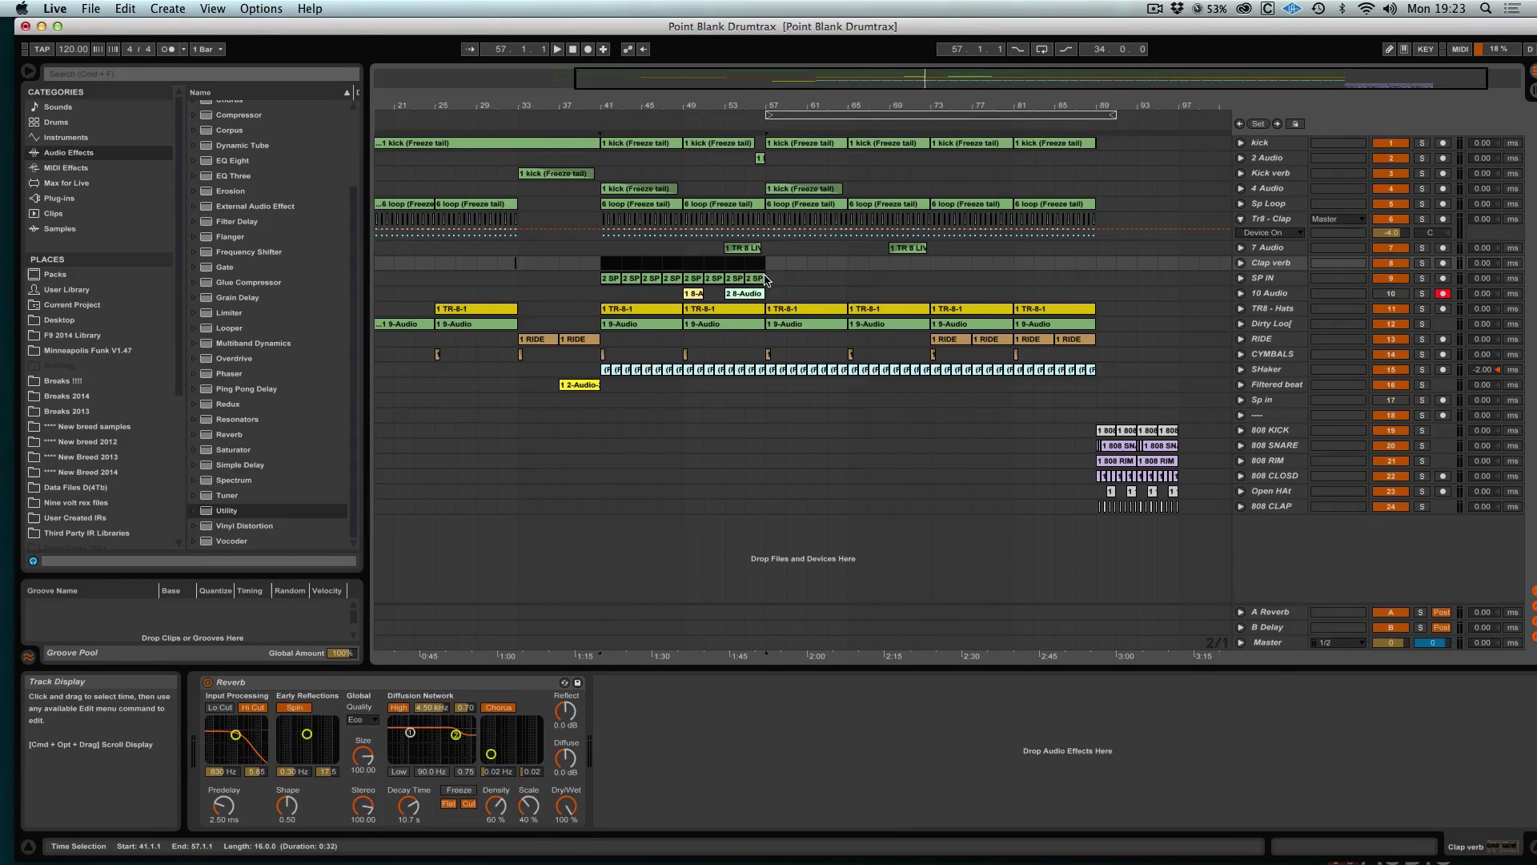
pyautogui.moveTo(765, 276); pyautogui.dragTo(766, 279)
pyautogui.press('super+d')
pyautogui.press('super+d')
# Step: Play the arrangement from bar 39 and delete the SHaker clips before bar 57
pyautogui.click(596, 266)
pyautogui.click(579, 276)
pyautogui.press('space')
pyautogui.click(969, 410)
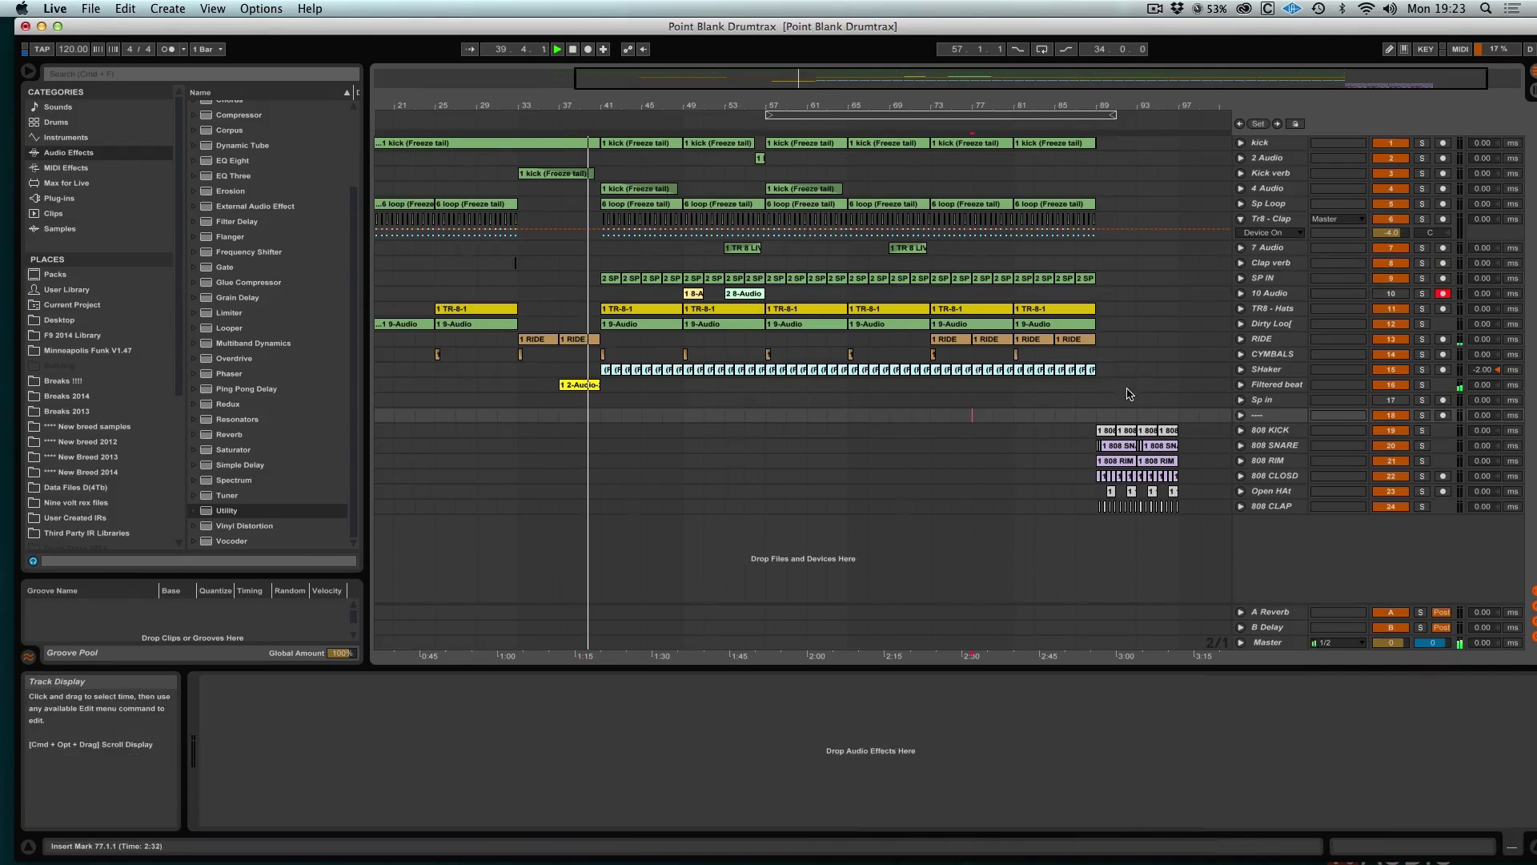
pyautogui.click(1241, 369)
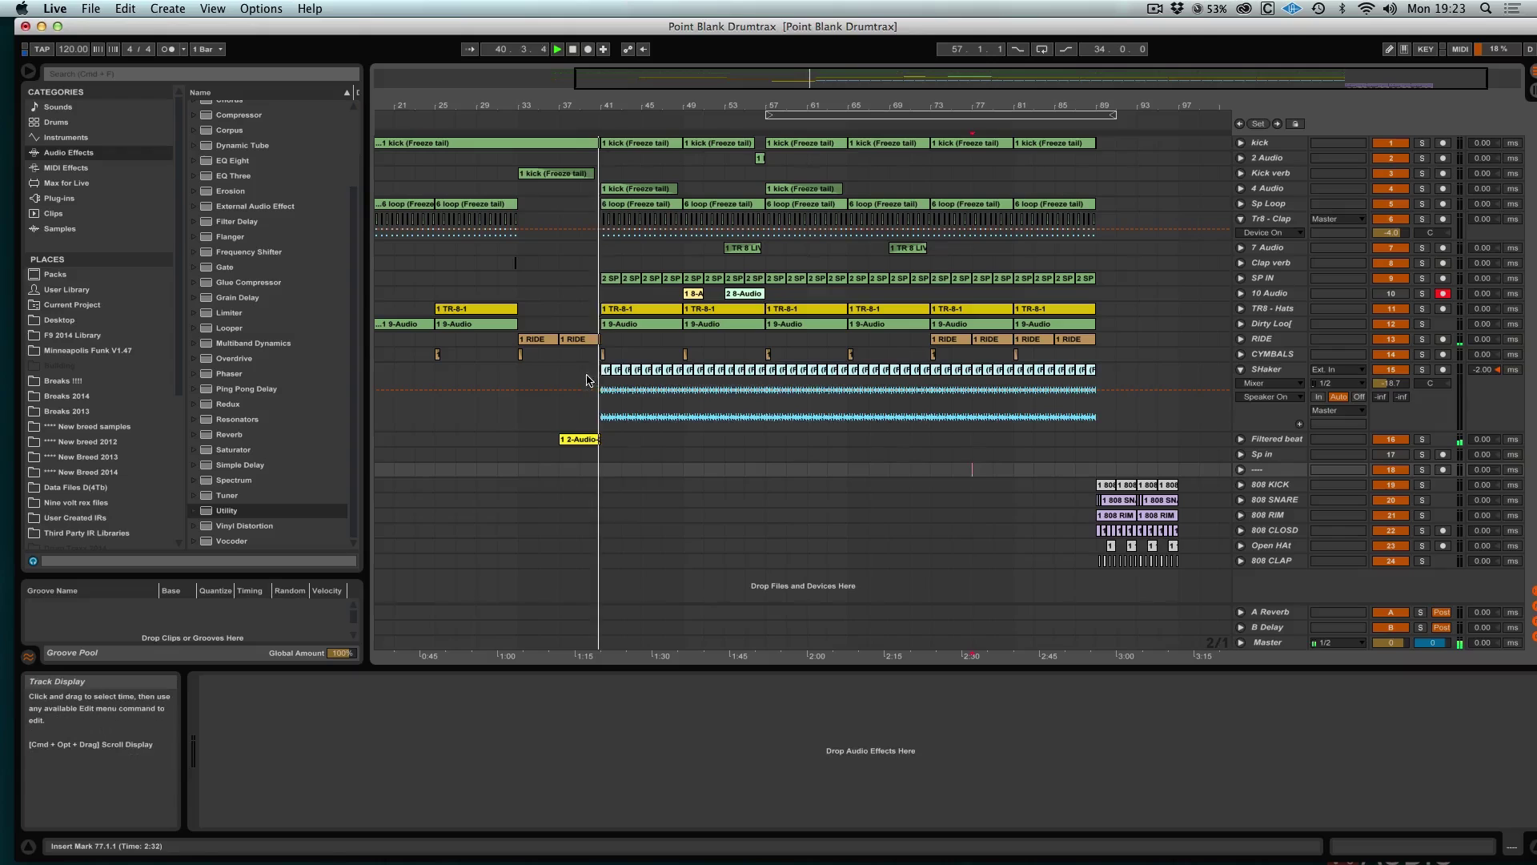
pyautogui.moveTo(588, 380); pyautogui.dragTo(780, 378)
pyautogui.press('Delete')
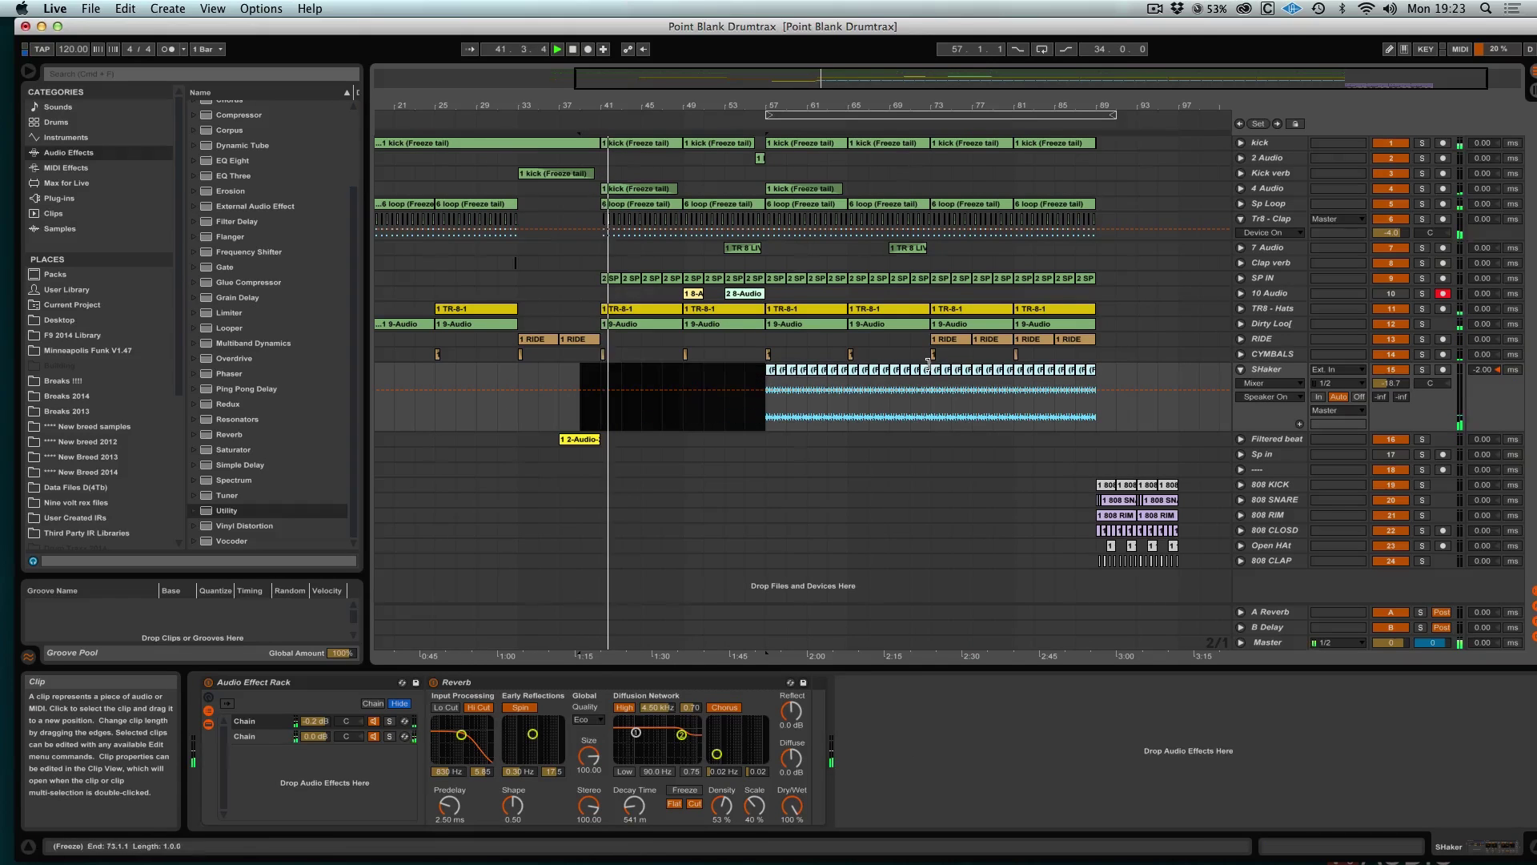
# Step: Delete the SP IN clips before bar 49, then play from bar 55 and fold the SHaker track
pyautogui.moveTo(595, 279); pyautogui.dragTo(676, 282)
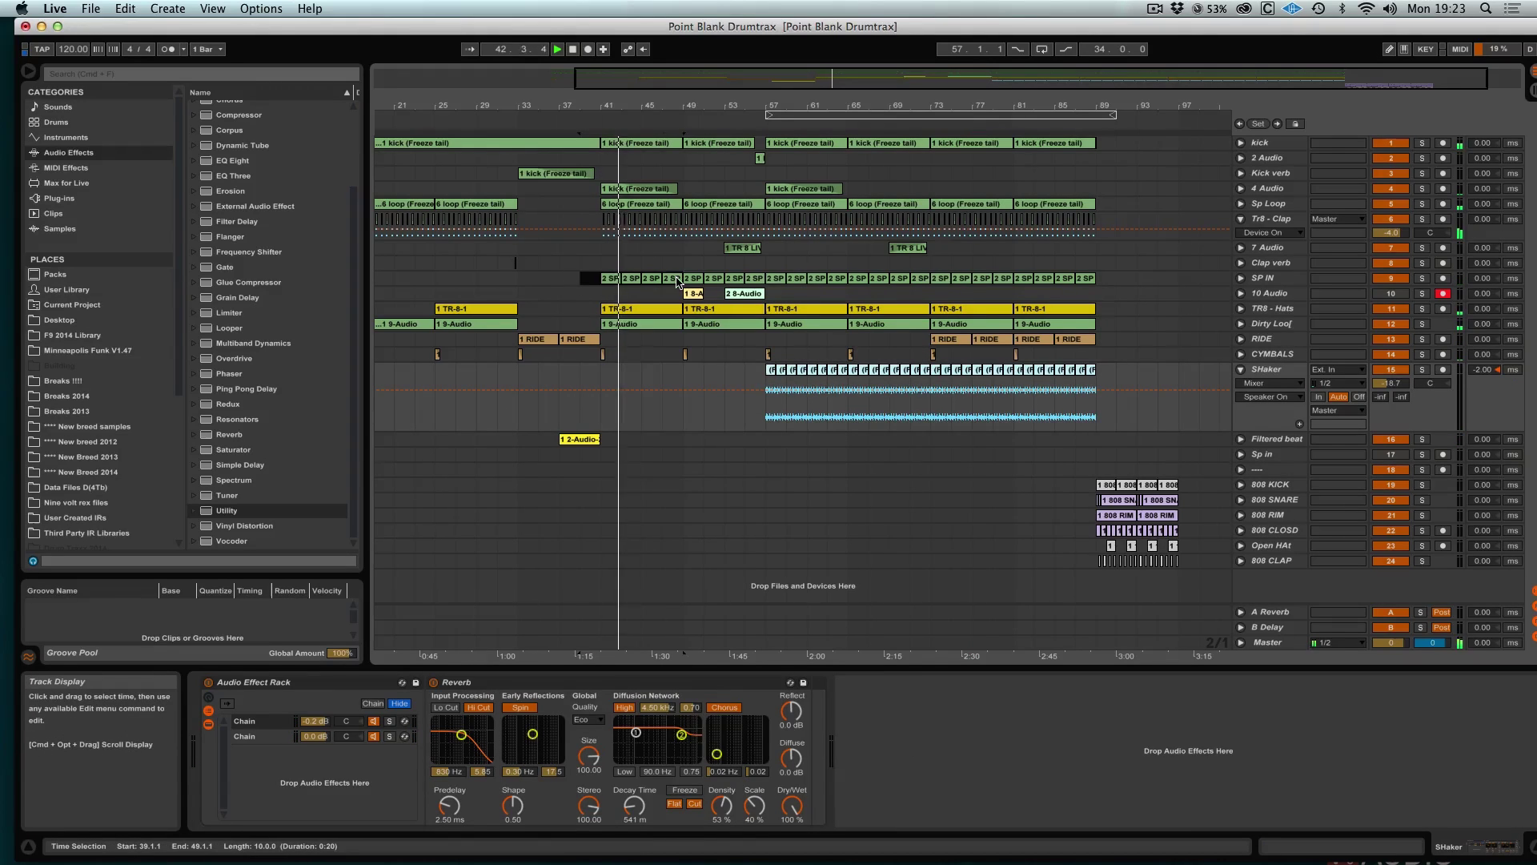
pyautogui.press('Delete')
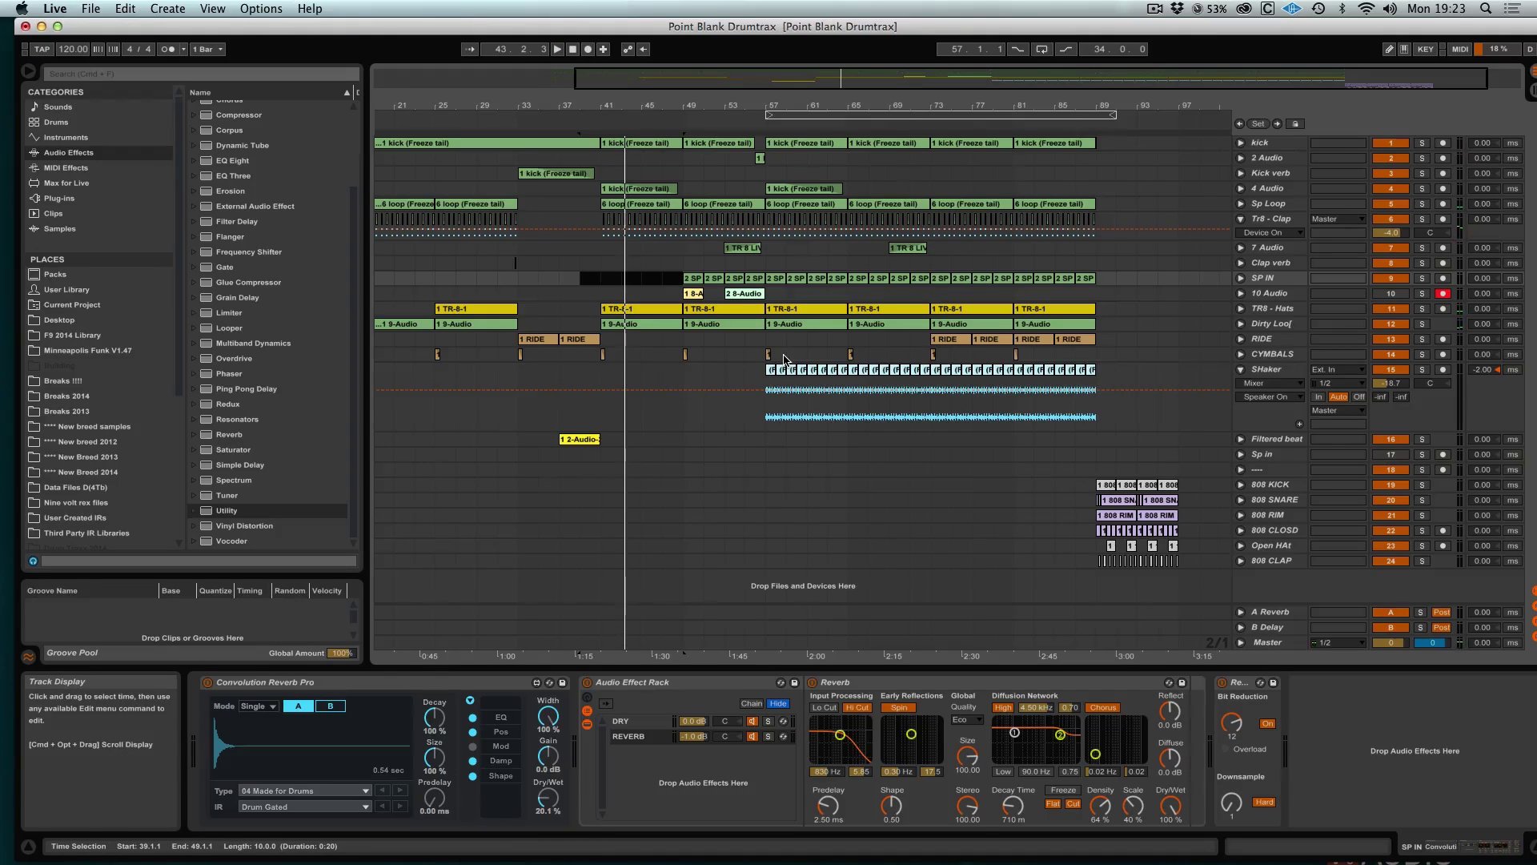
pyautogui.click(736, 374)
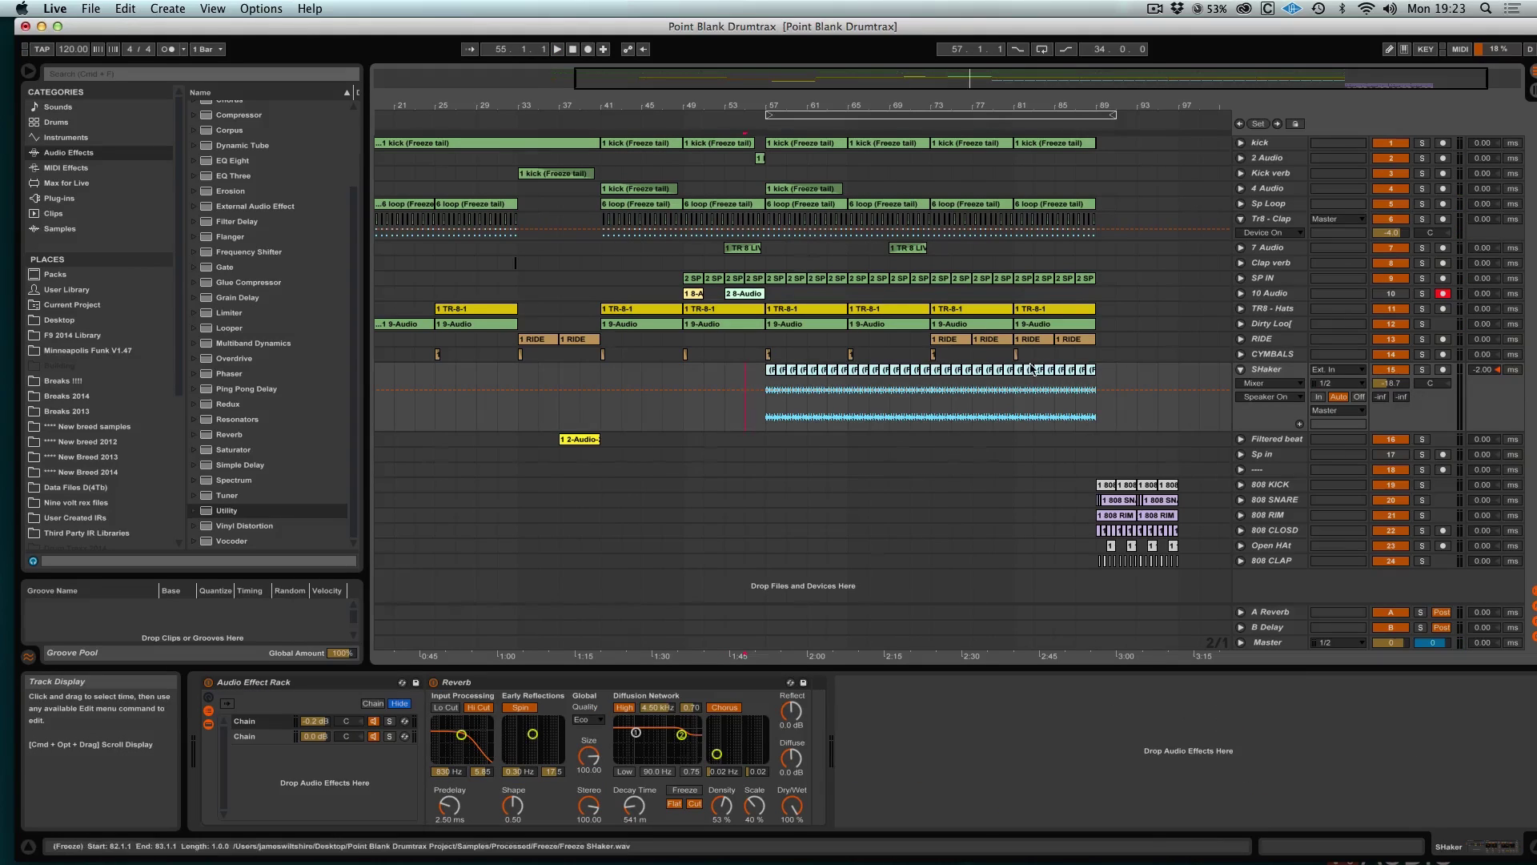
pyautogui.click(1242, 370)
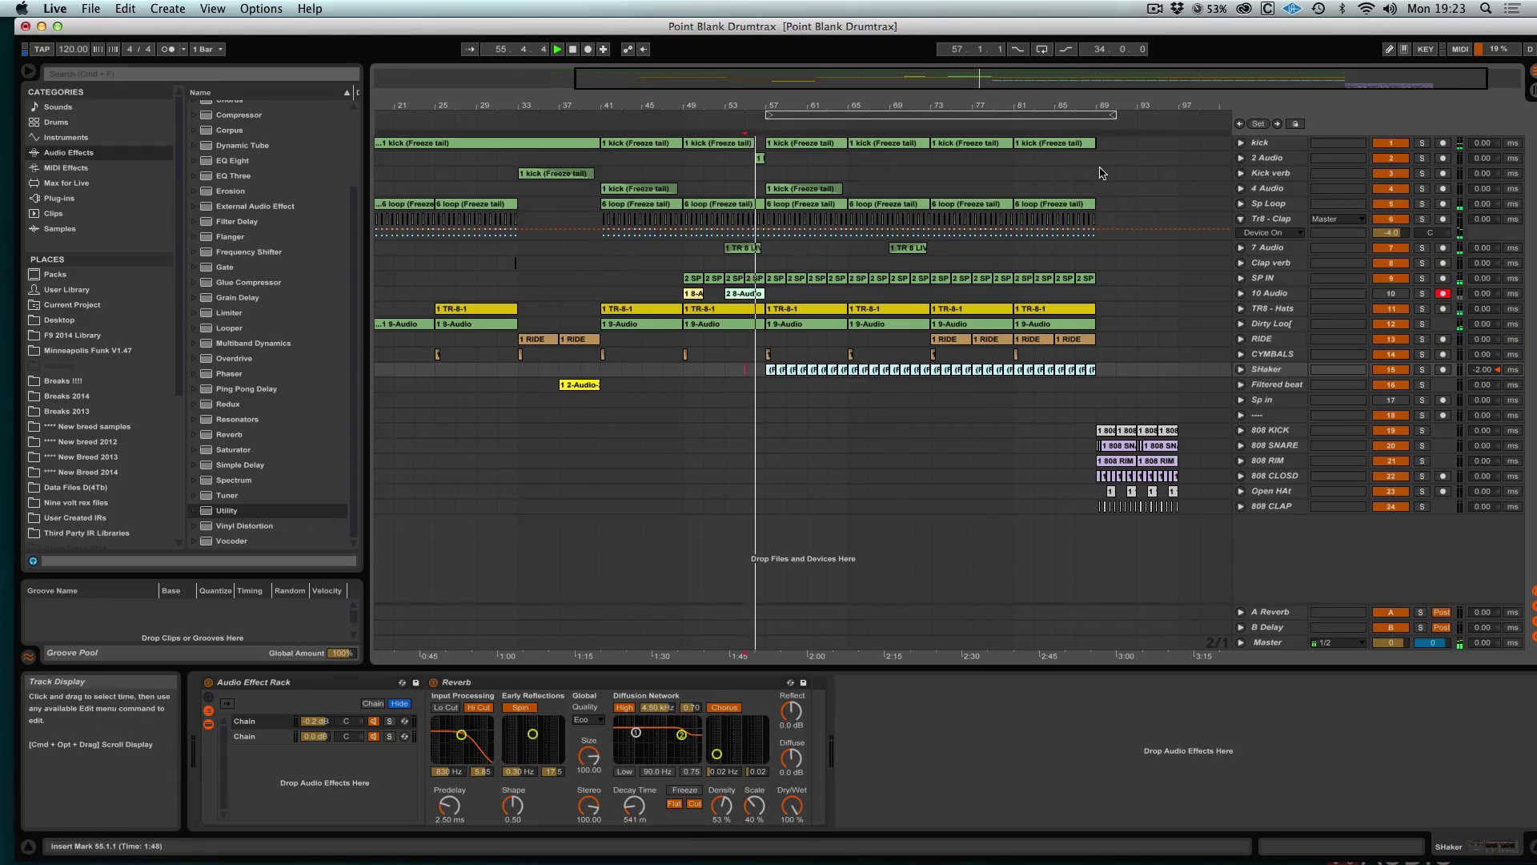
# Step: Duplicate bars 33 to 89 of the Kick verb track to place its clip at bar 89
pyautogui.moveTo(1100, 170); pyautogui.dragTo(489, 163)
pyautogui.click(536, 173)
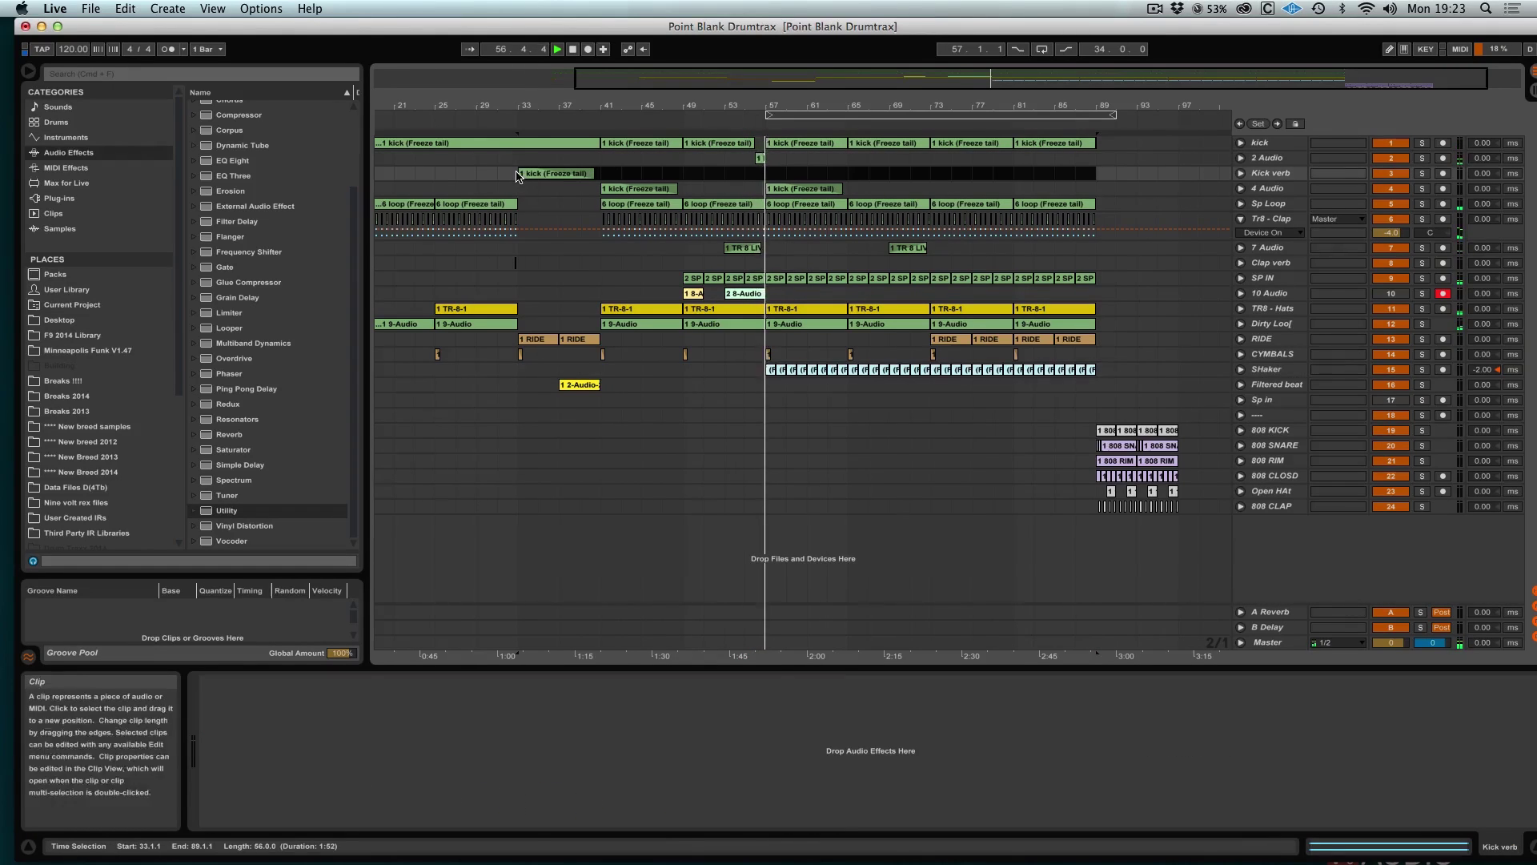
pyautogui.press('super+d')
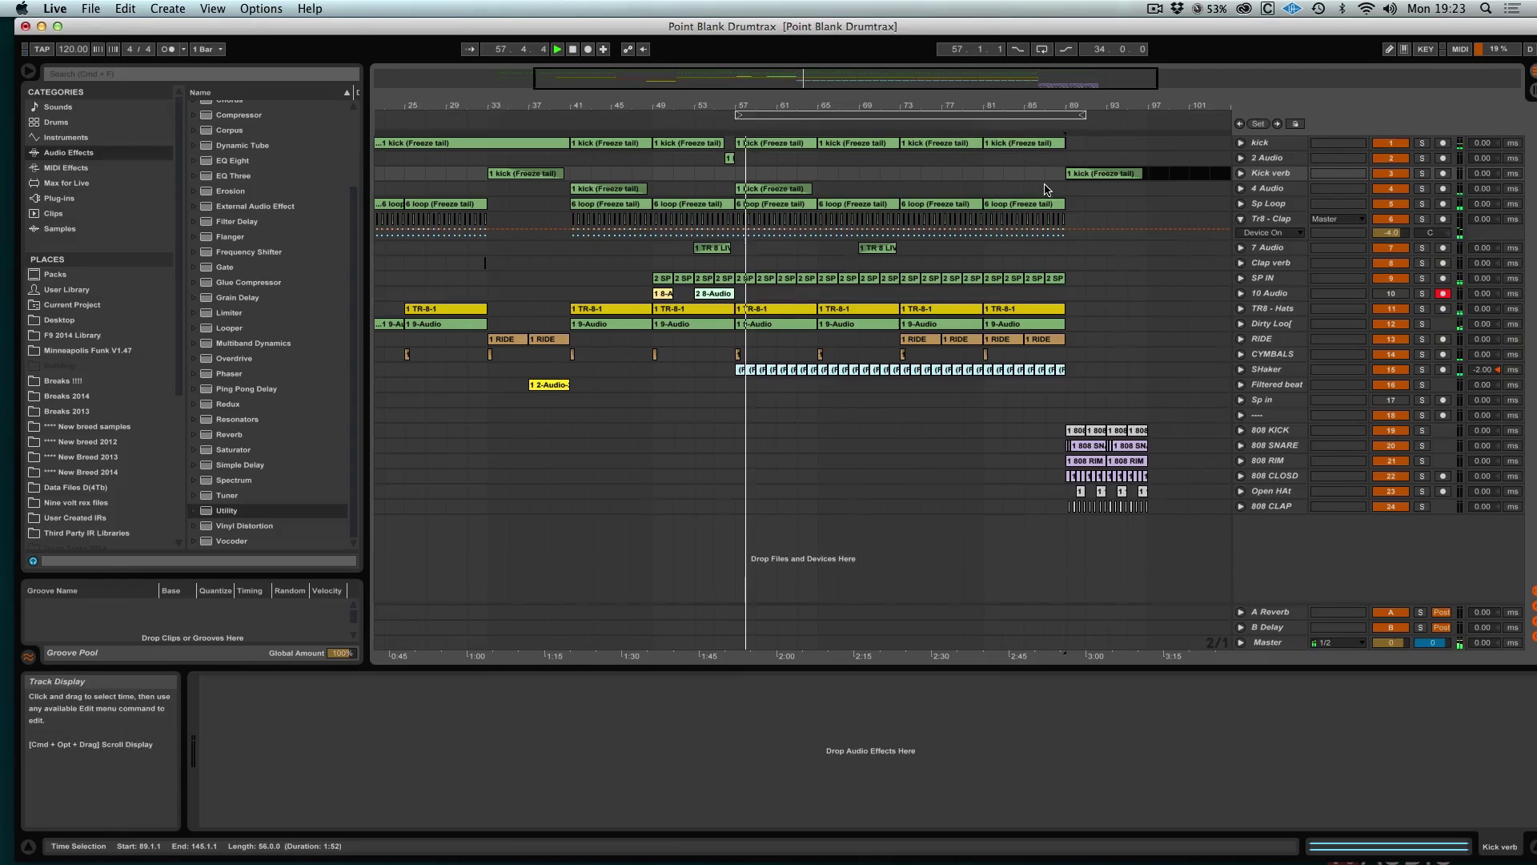
# Step: Solo the SHaker track, audition its reverb chain, add an EQ Eight low cut at about 858 Hz after the Reverb, and unsolo the track
pyautogui.click(1263, 370)
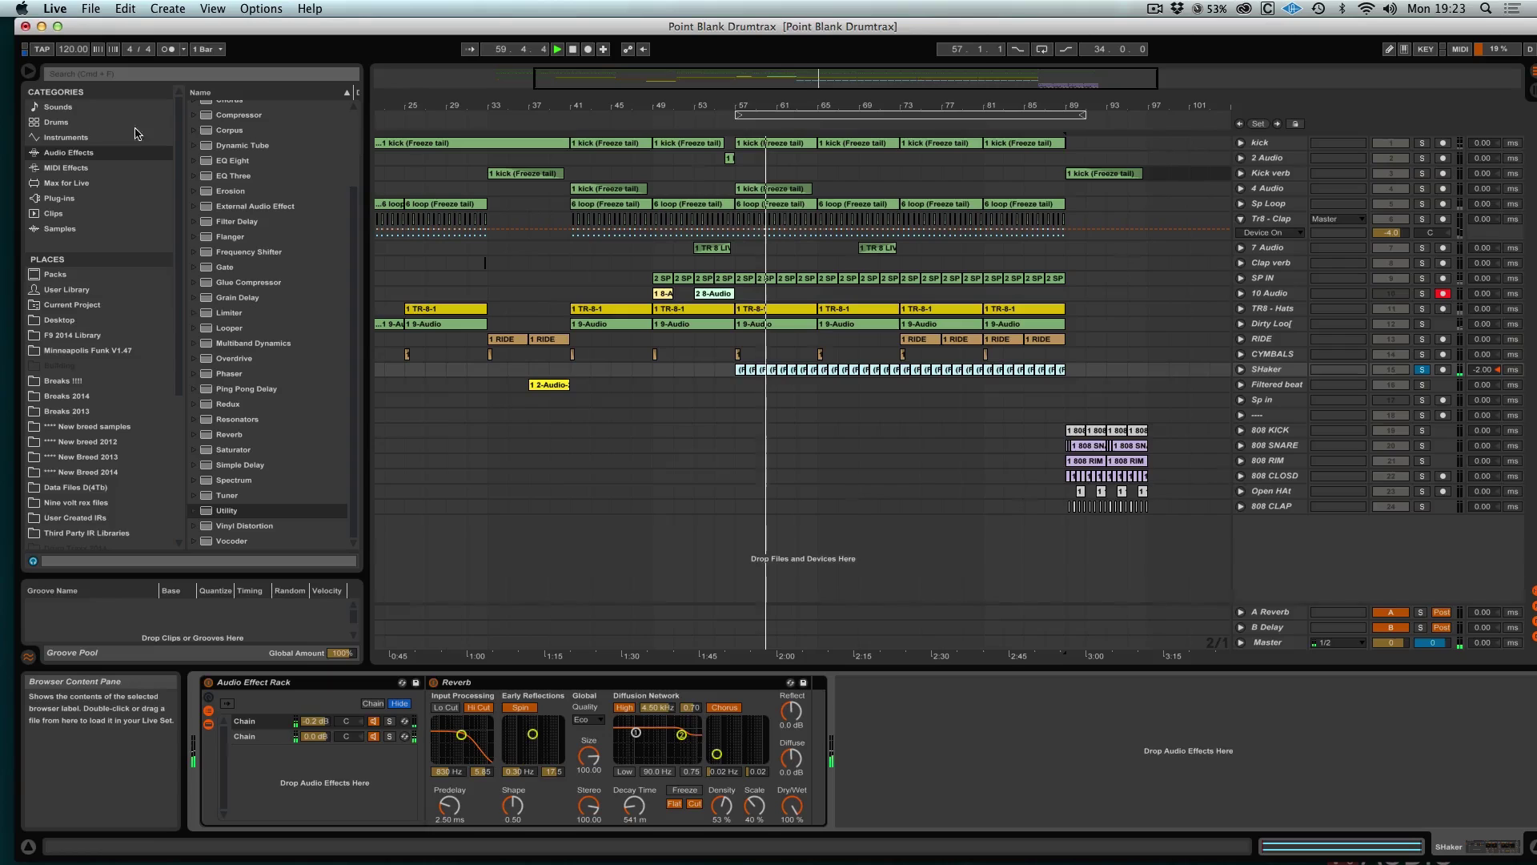
pyautogui.click(390, 721)
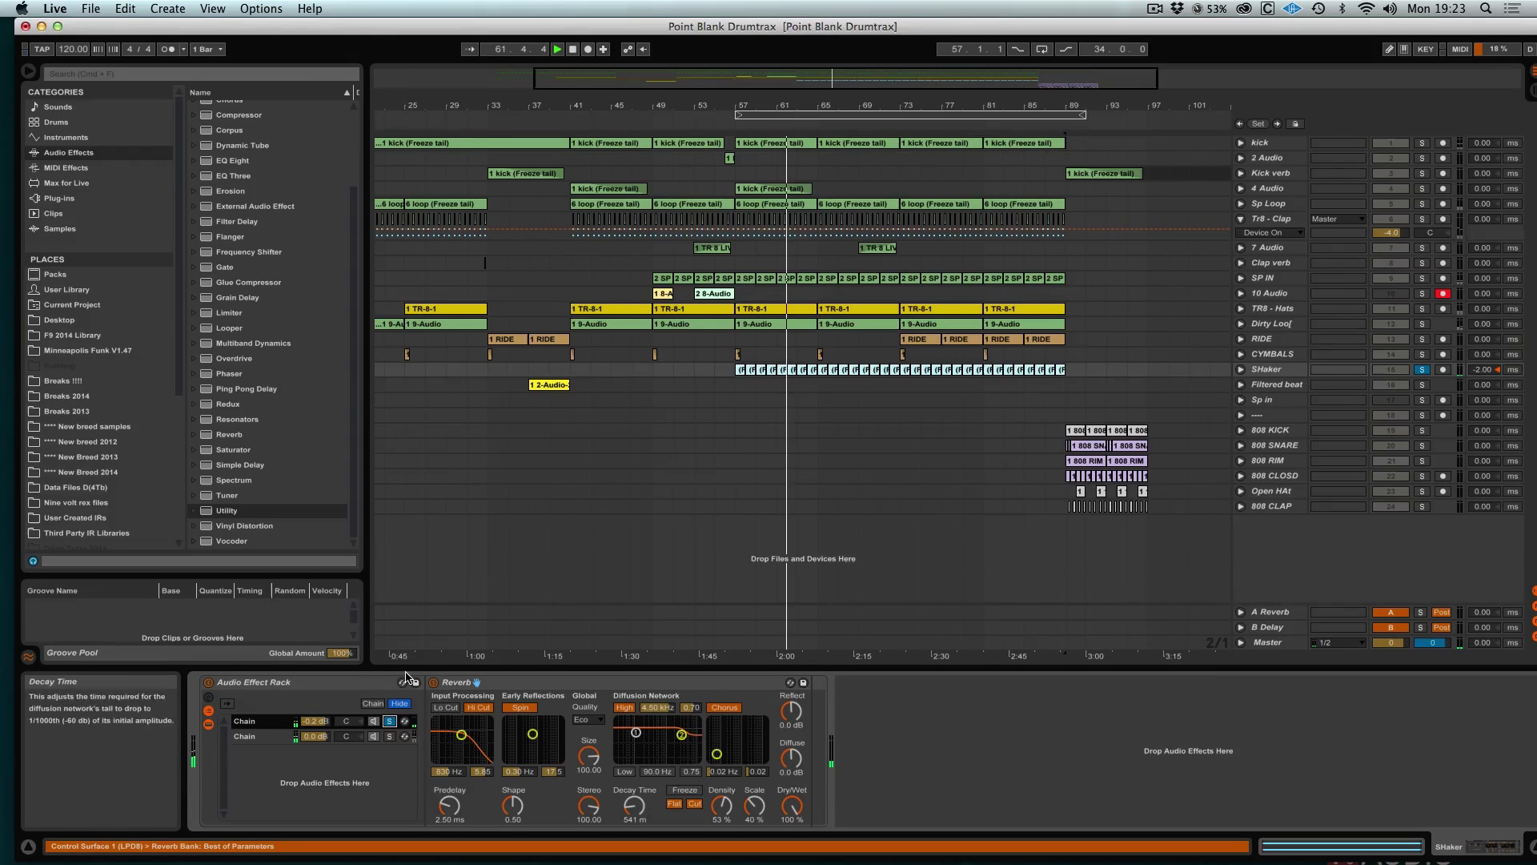
pyautogui.moveTo(232, 160); pyautogui.dragTo(901, 812)
pyautogui.click(900, 806)
pyautogui.click(900, 712)
pyautogui.moveTo(855, 711); pyautogui.dragTo(855, 649)
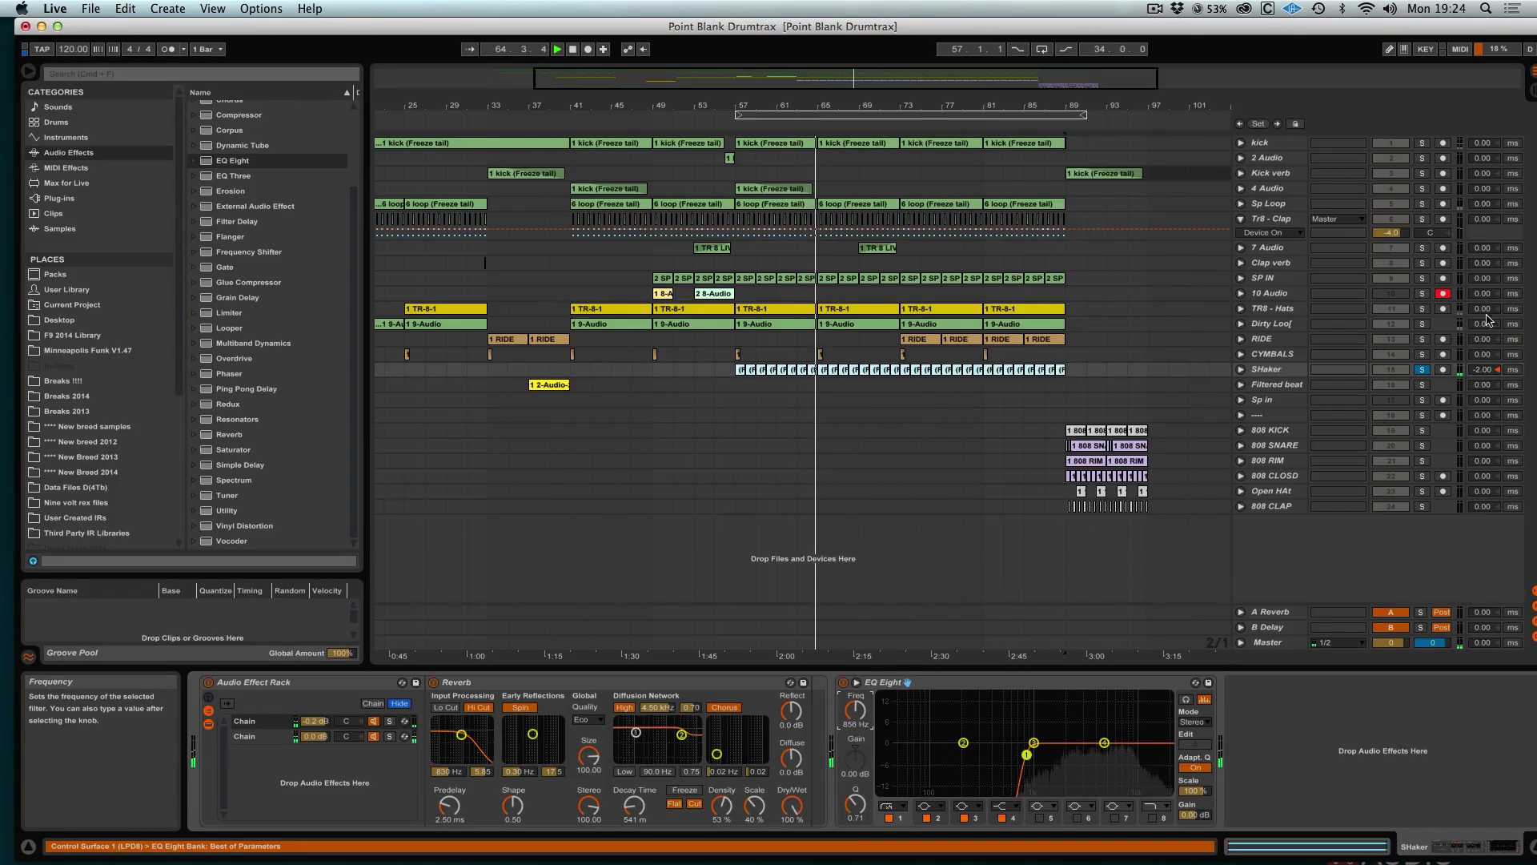
pyautogui.click(1421, 370)
# Step: Play the transition into the 808 section at bar 89, starting from bar 87
pyautogui.click(1045, 388)
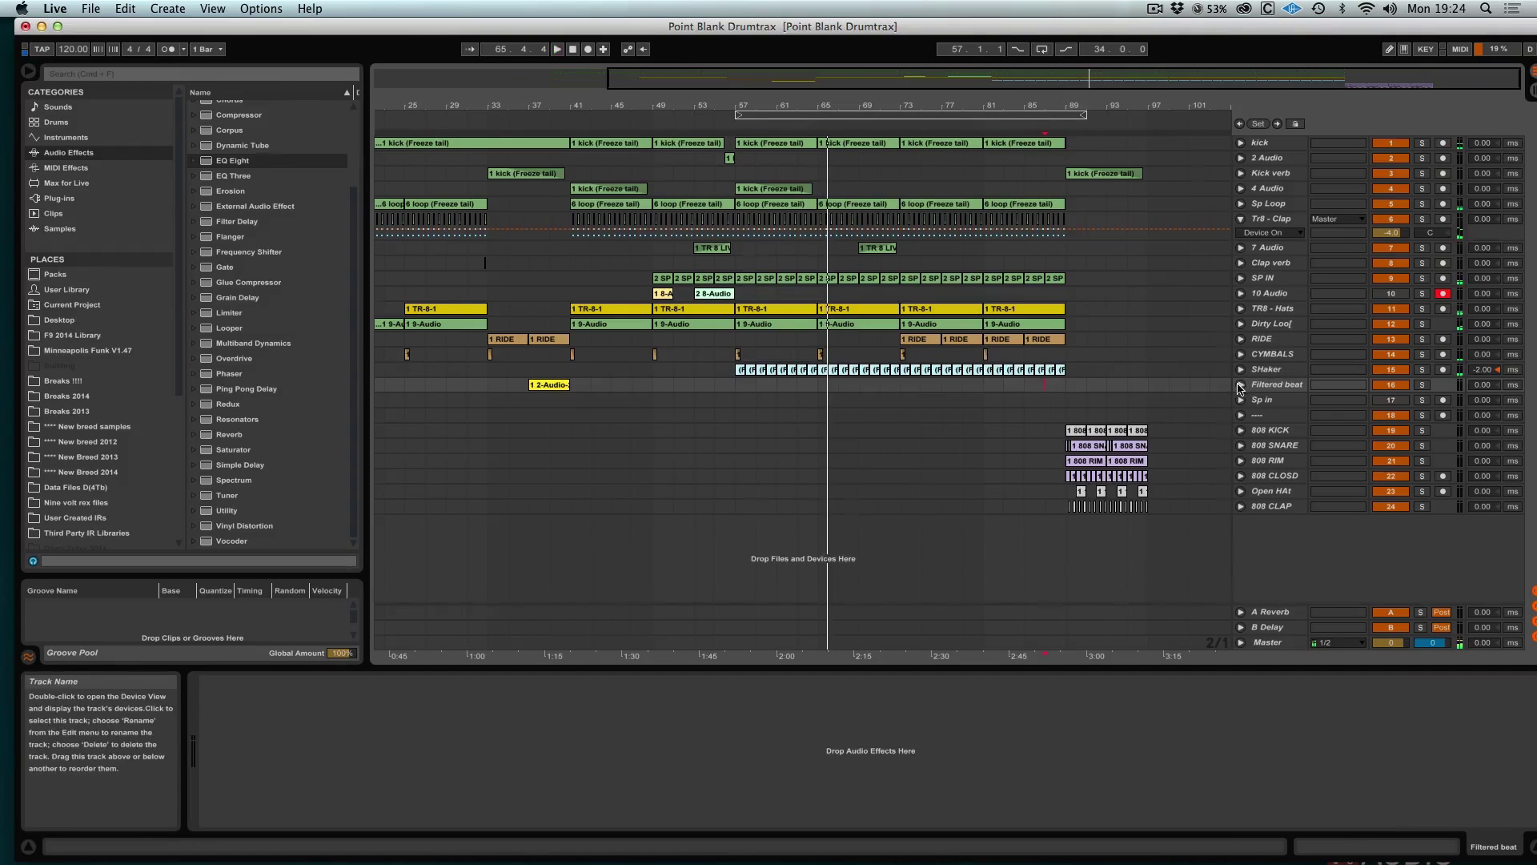
pyautogui.moveTo(1356, 77); pyautogui.dragTo(1329, 112)
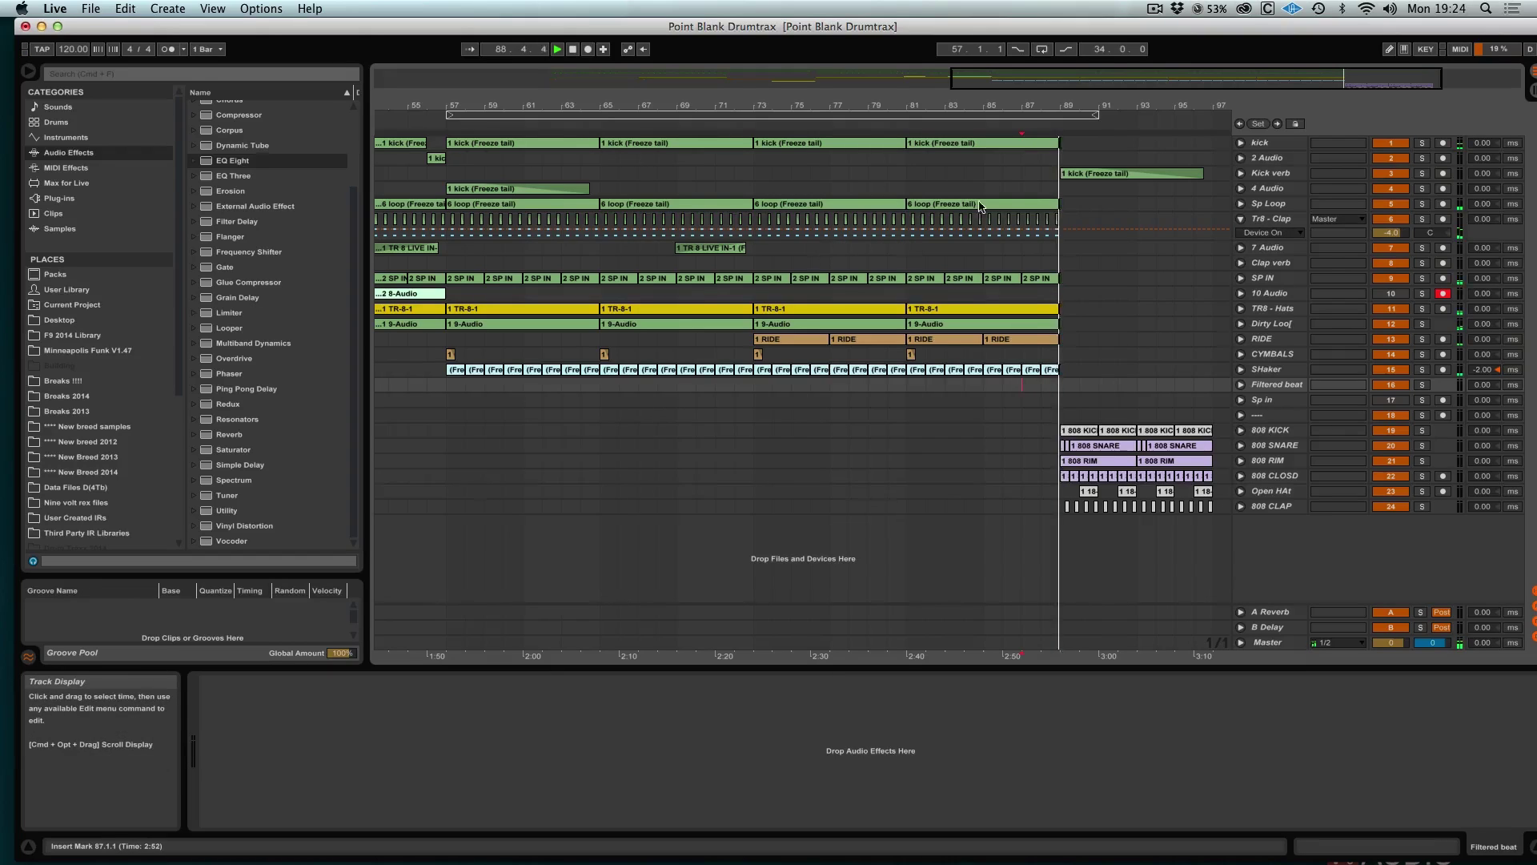
pyautogui.moveTo(1185, 78); pyautogui.dragTo(1171, 45)
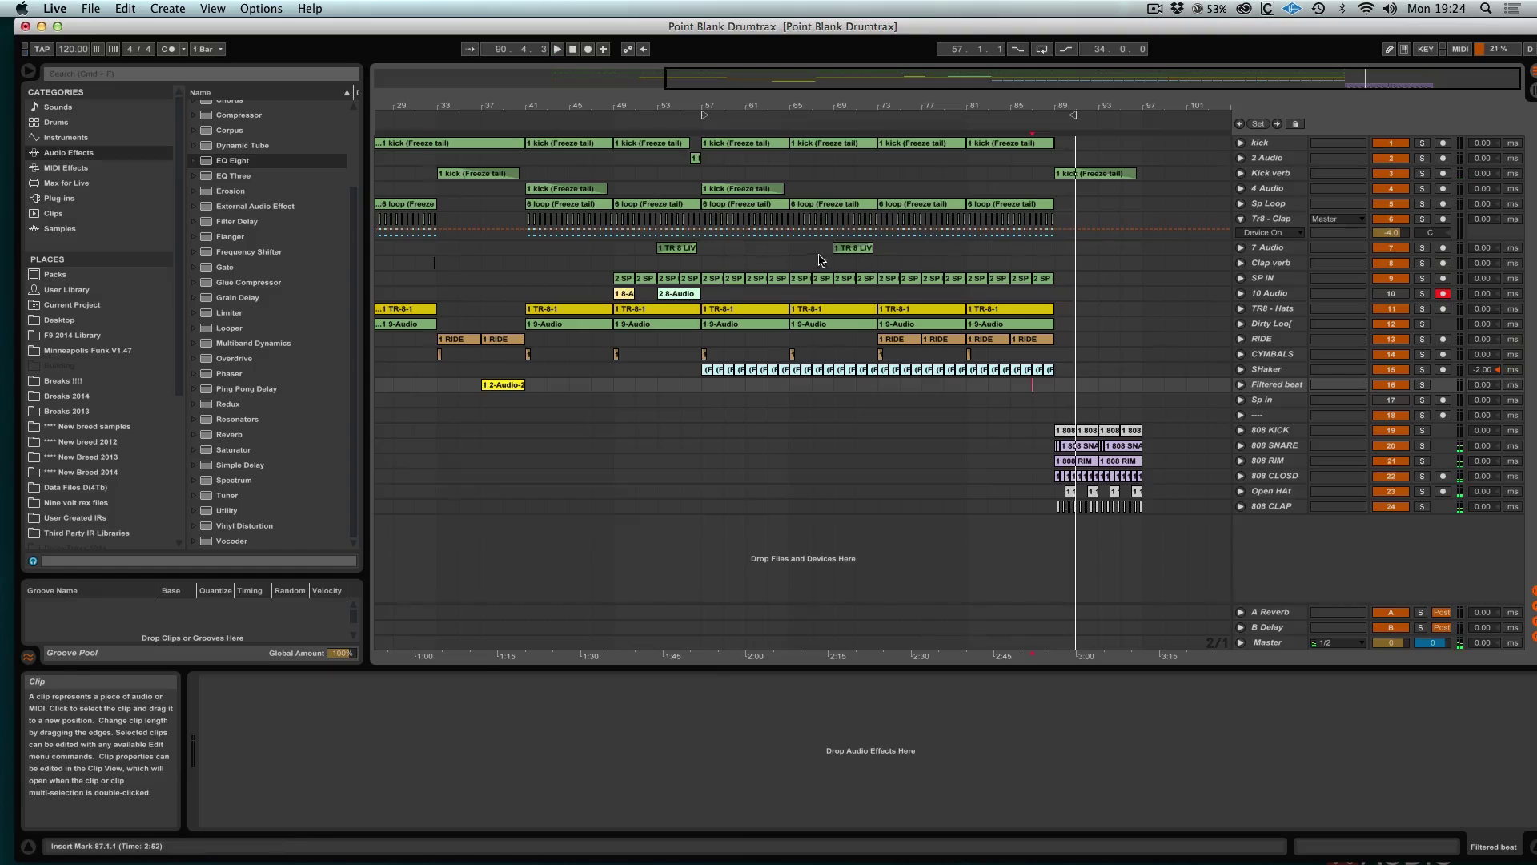
# Step: Duplicate the second reversed clap on the 7 Audio track to about bar 85, leading into bar 89
pyautogui.moveTo(790, 248); pyautogui.dragTo(869, 253)
pyautogui.press('space')
pyautogui.press('super+d')
pyautogui.click(1017, 255)
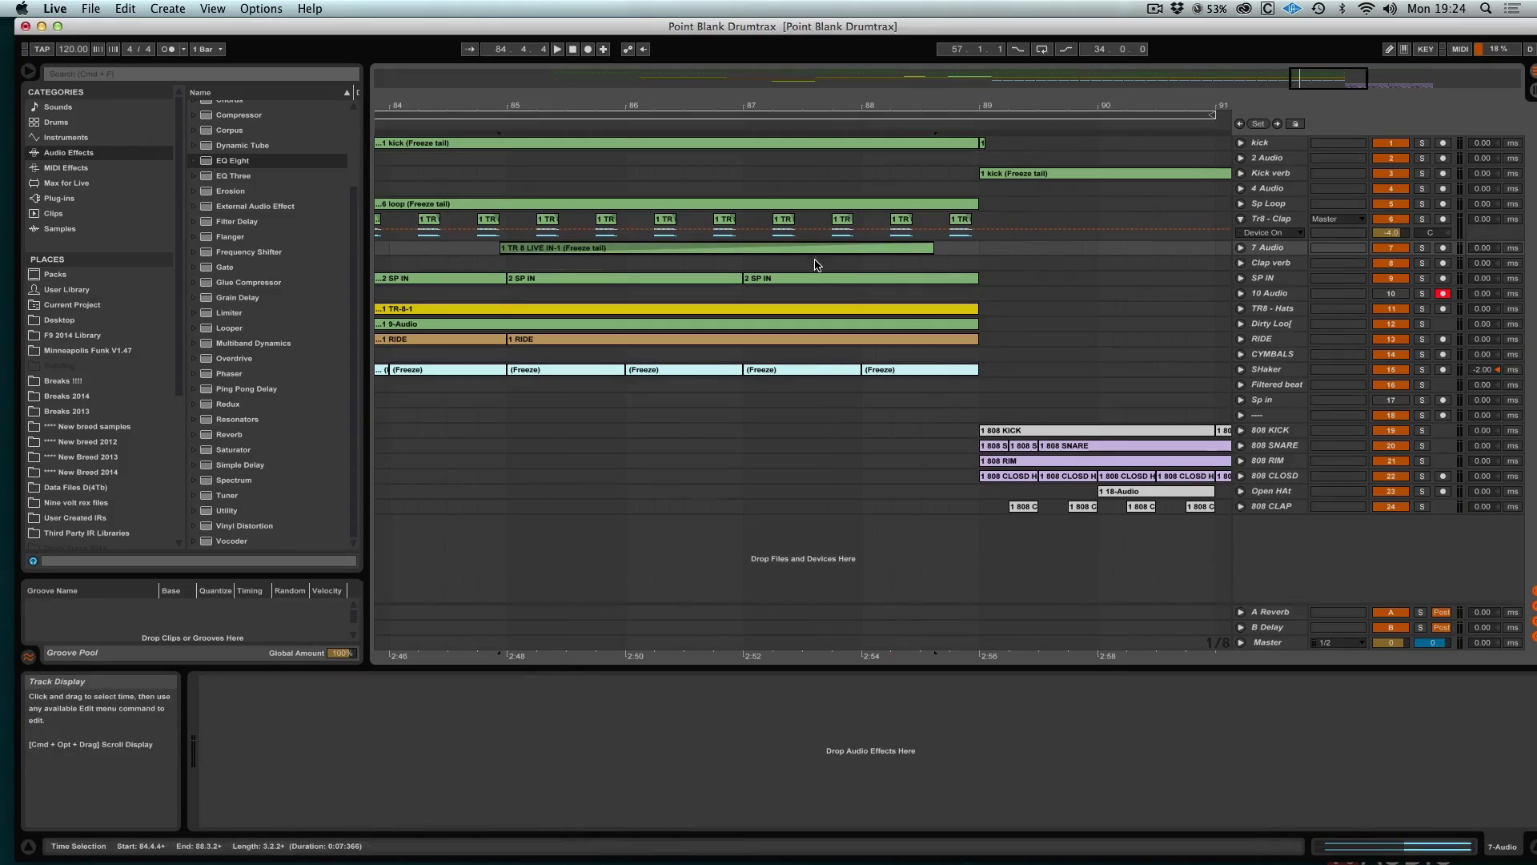
# Step: Copy the Tr8 - Clap hit just before bar 89 onto the Clap verb track and play the transition
pyautogui.click(816, 265)
pyautogui.click(953, 220)
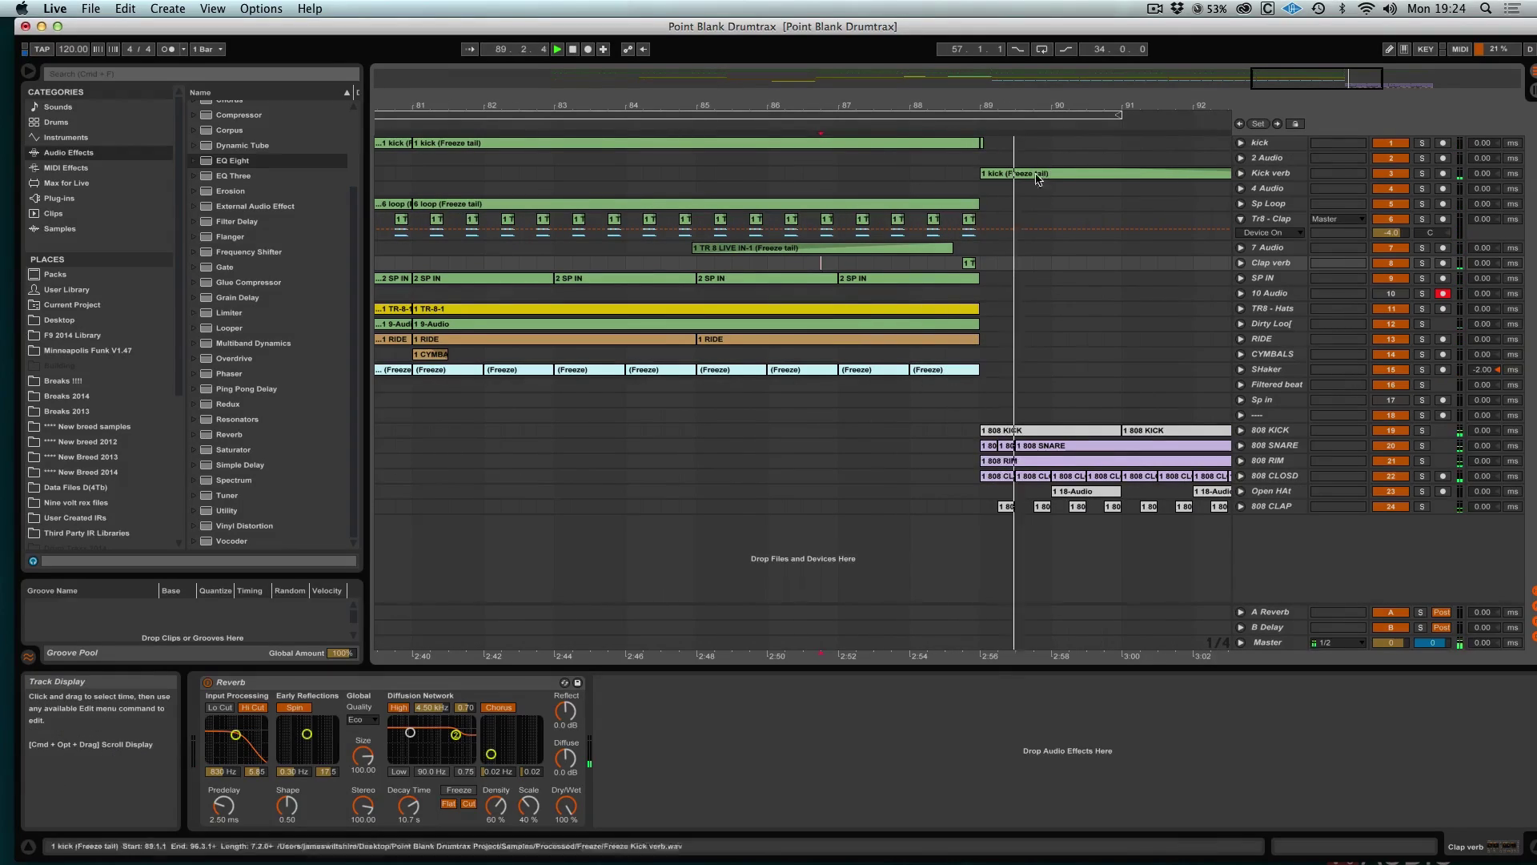
pyautogui.click(1241, 263)
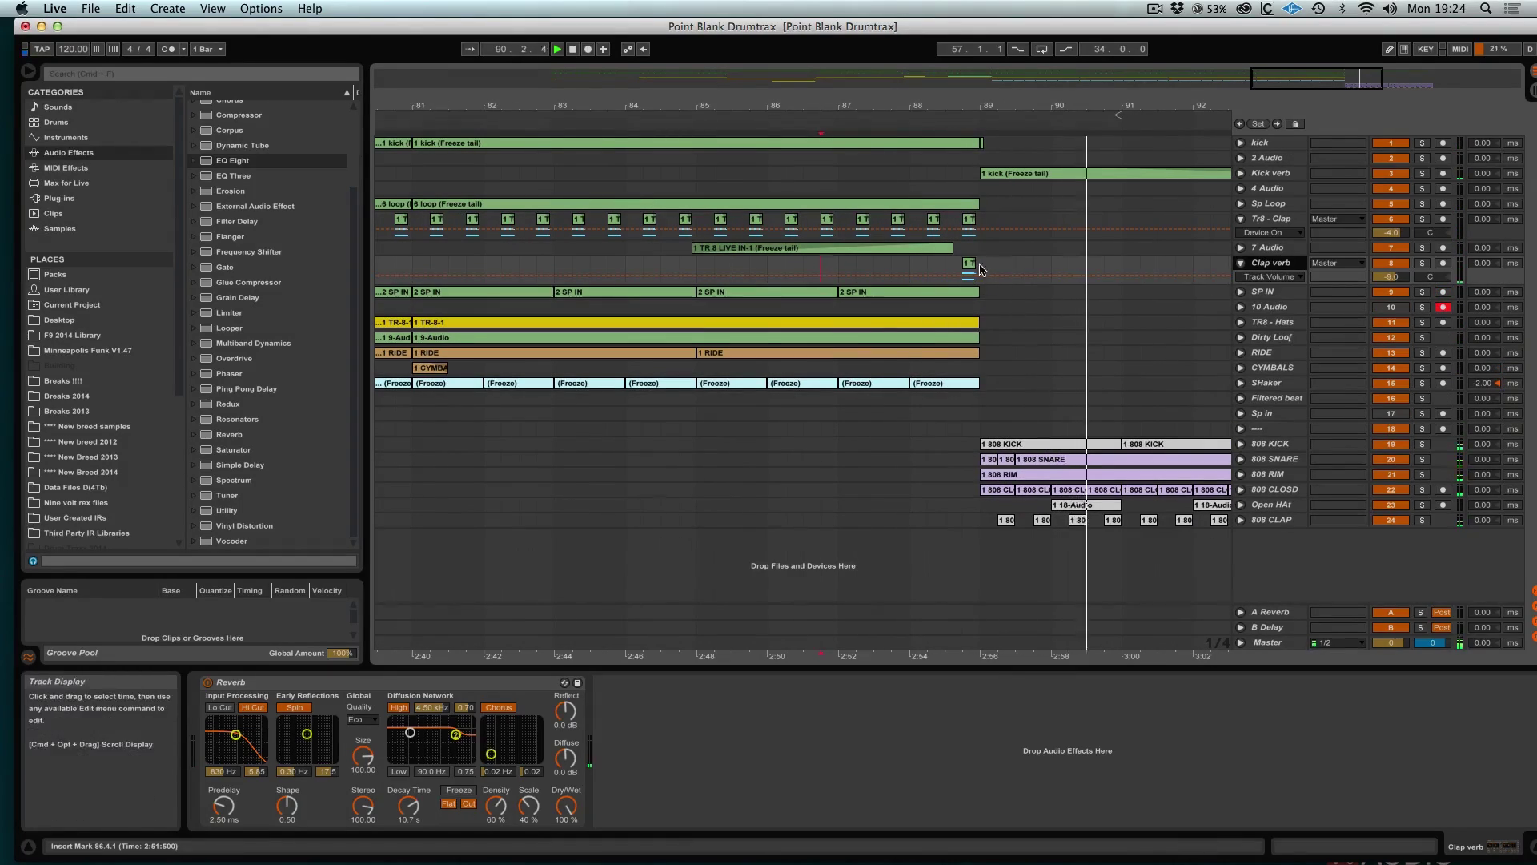
pyautogui.doubleClick(1158, 83)
pyautogui.press('space')
# Step: Duplicate the Clap verb track, keeping only the clap before bar 33 on the original and only the clap before bar 89 on the copy
pyautogui.moveTo(693, 86)
pyautogui.mouseDown()
pyautogui.moveTo(895, 96)
pyautogui.moveTo(855, 71)
pyautogui.mouseUp()
pyautogui.hscroll(6, 1167, 314)
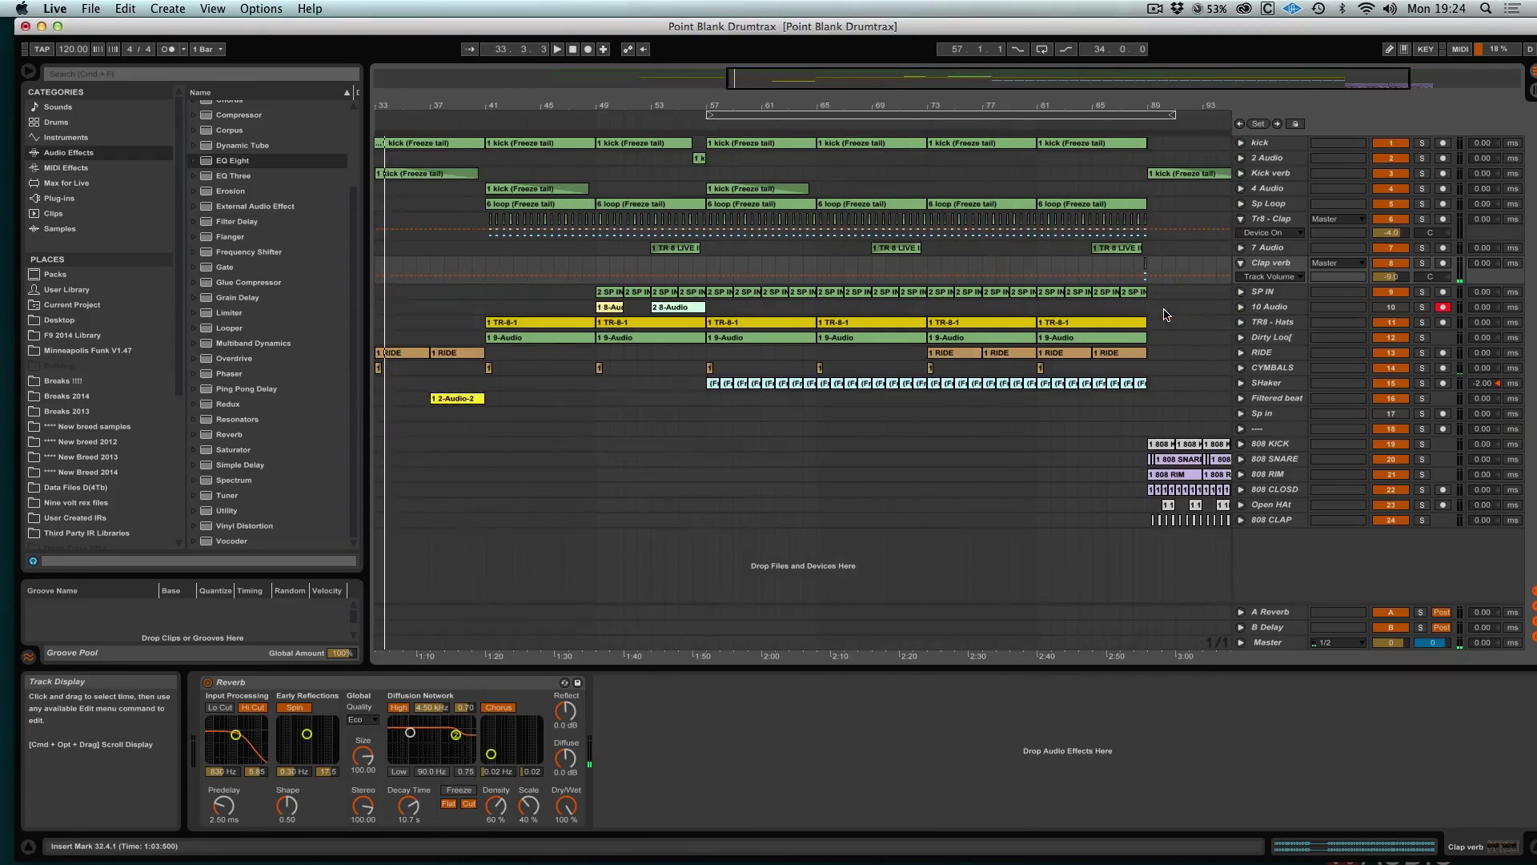
pyautogui.click(1110, 275)
pyautogui.press('super+d')
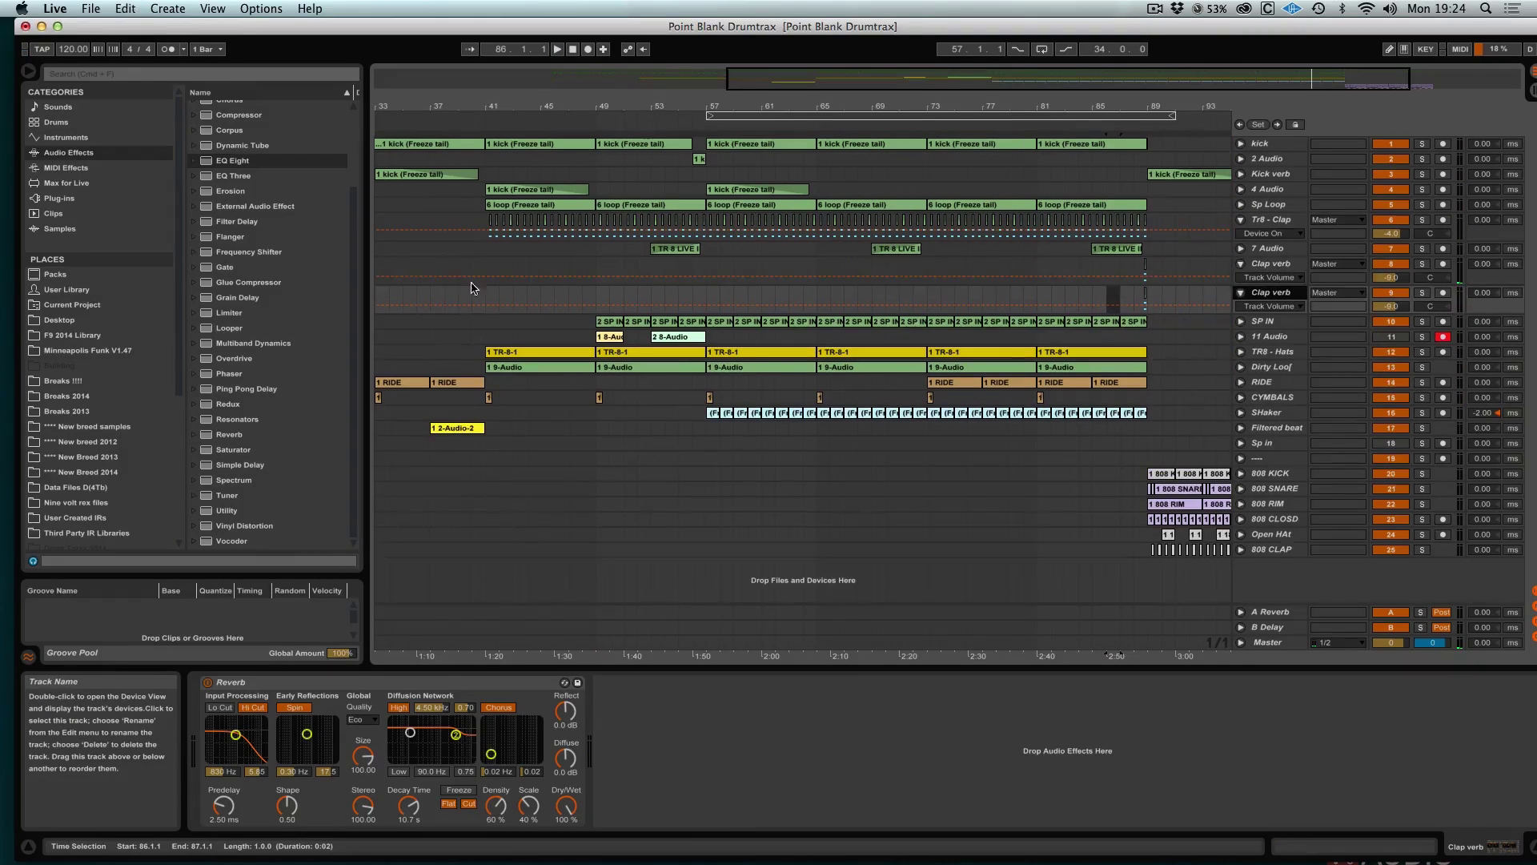
pyautogui.moveTo(1156, 94); pyautogui.dragTo(1105, 76)
pyautogui.moveTo(571, 300); pyautogui.dragTo(606, 300)
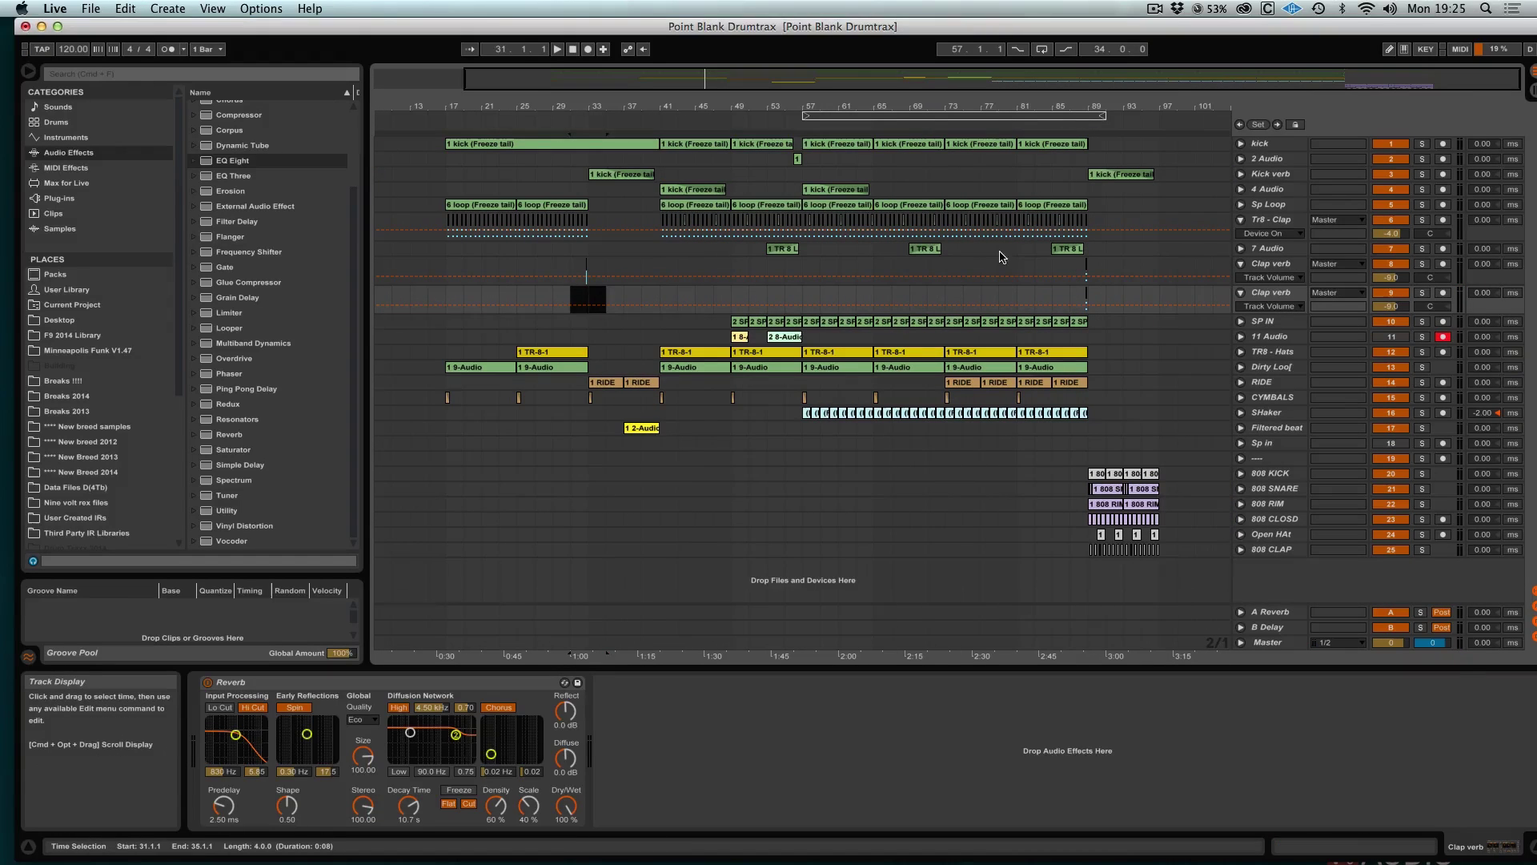
pyautogui.click(1090, 295)
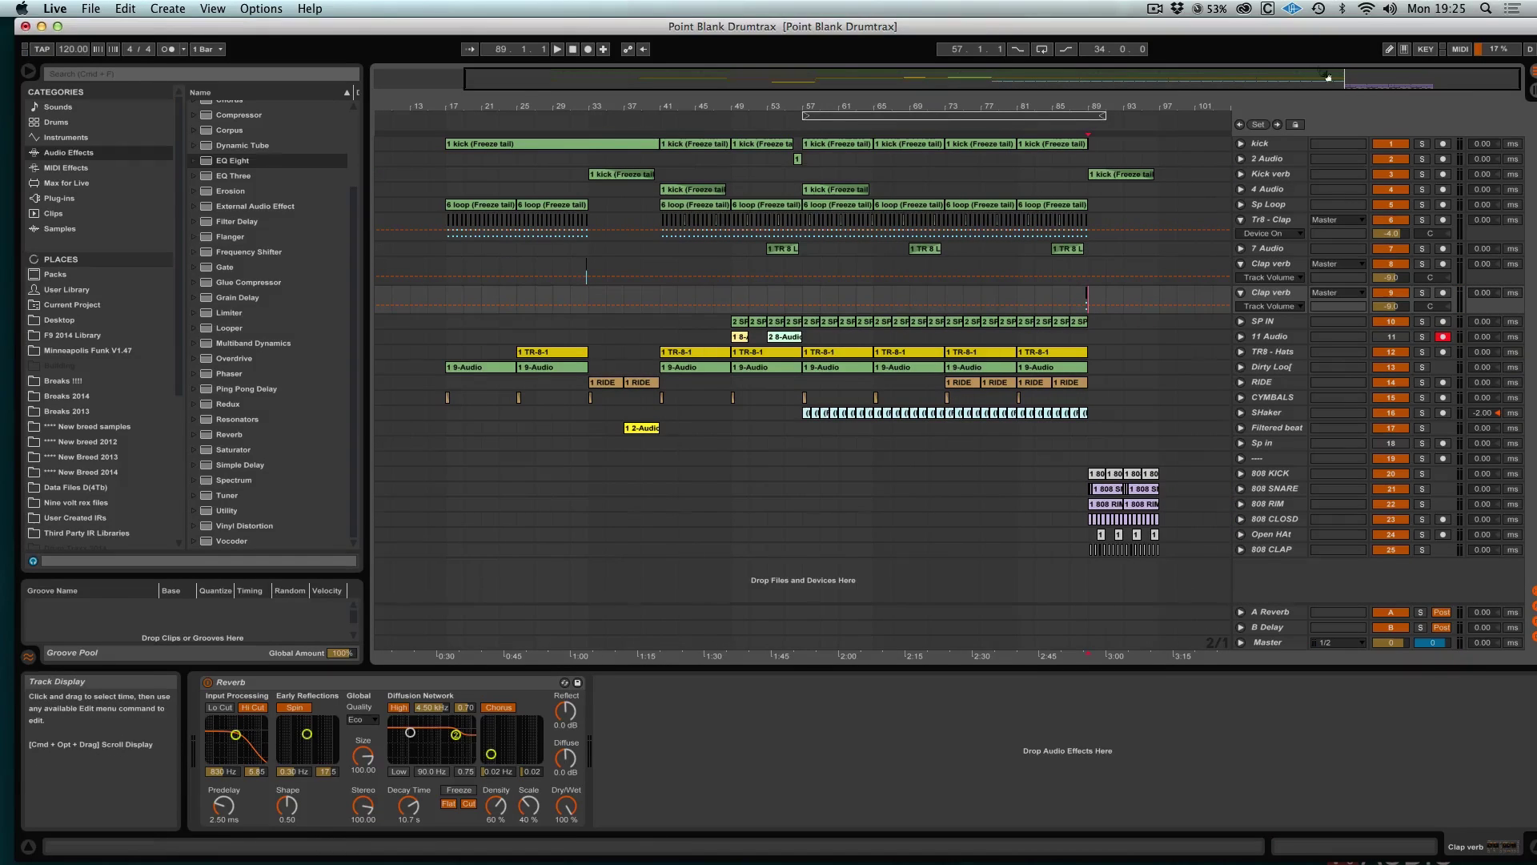
# Step: Raise the second Clap verb track's volume and Reverb decay time to about 15.4 s, then play through bar 89
pyautogui.moveTo(1328, 78); pyautogui.dragTo(1341, 118)
pyautogui.moveTo(1391, 305); pyautogui.dragTo(1391, 280)
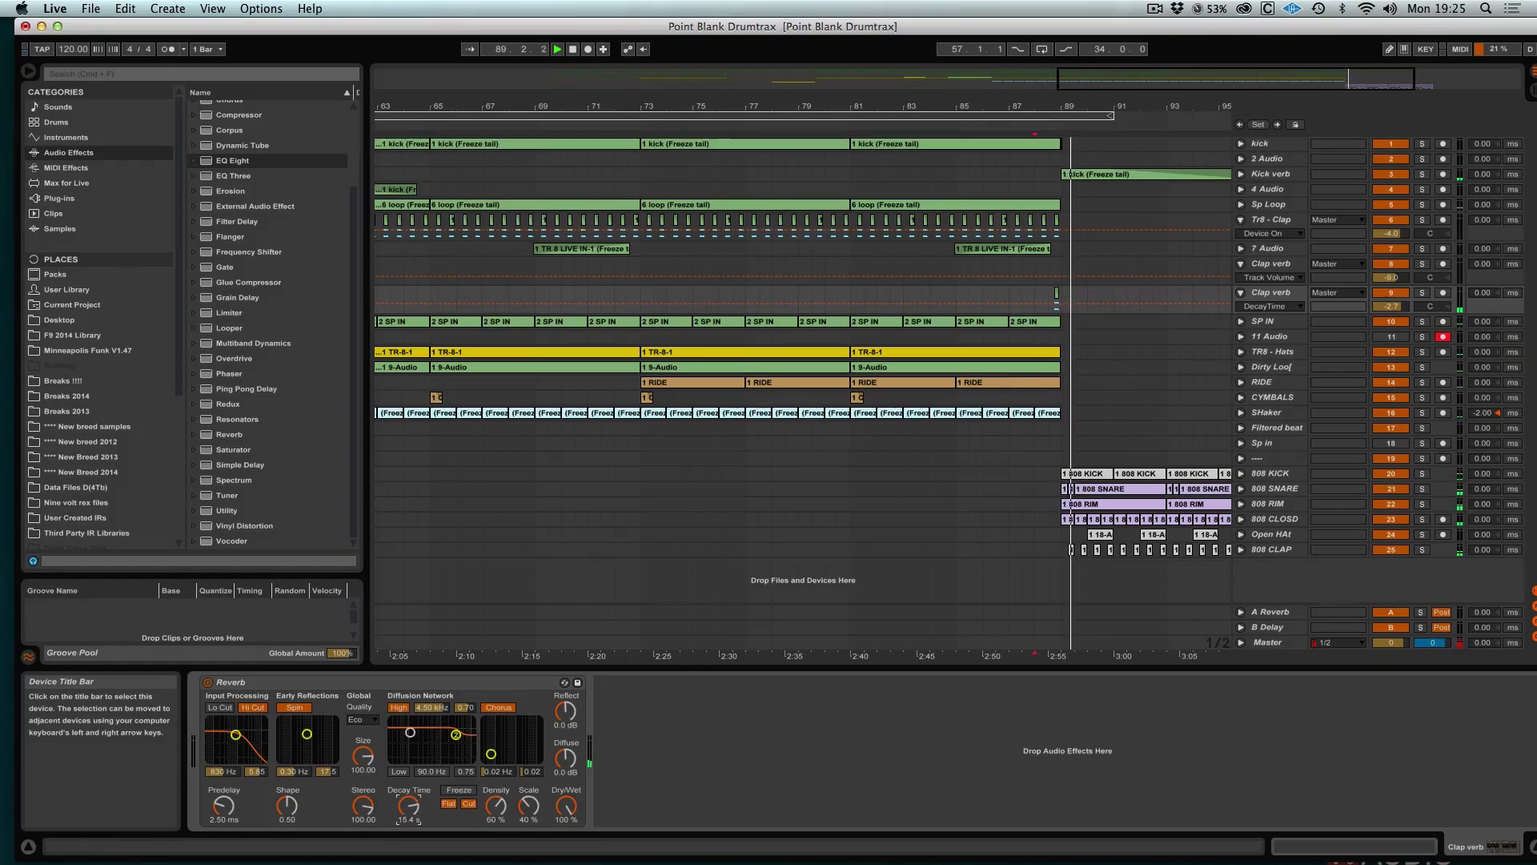
pyautogui.moveTo(1391, 305); pyautogui.dragTo(1393, 307)
pyautogui.click(1021, 298)
pyautogui.press('space')
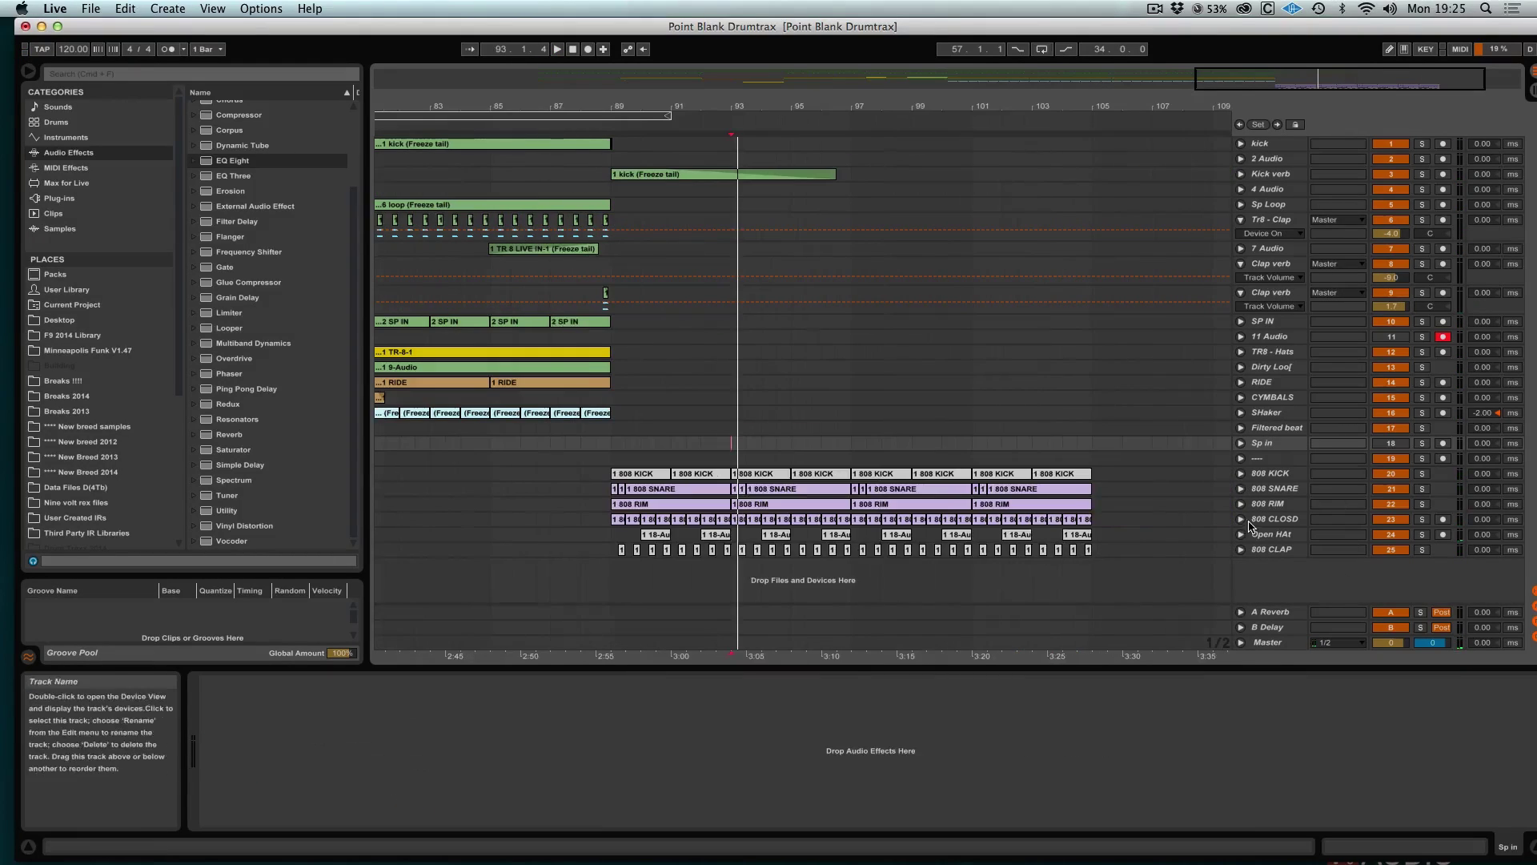
# Step: Examine the 808 closed hat's Reverb while playing from bar 97, and inspect the 808 KICK track's effects
pyautogui.click(1241, 519)
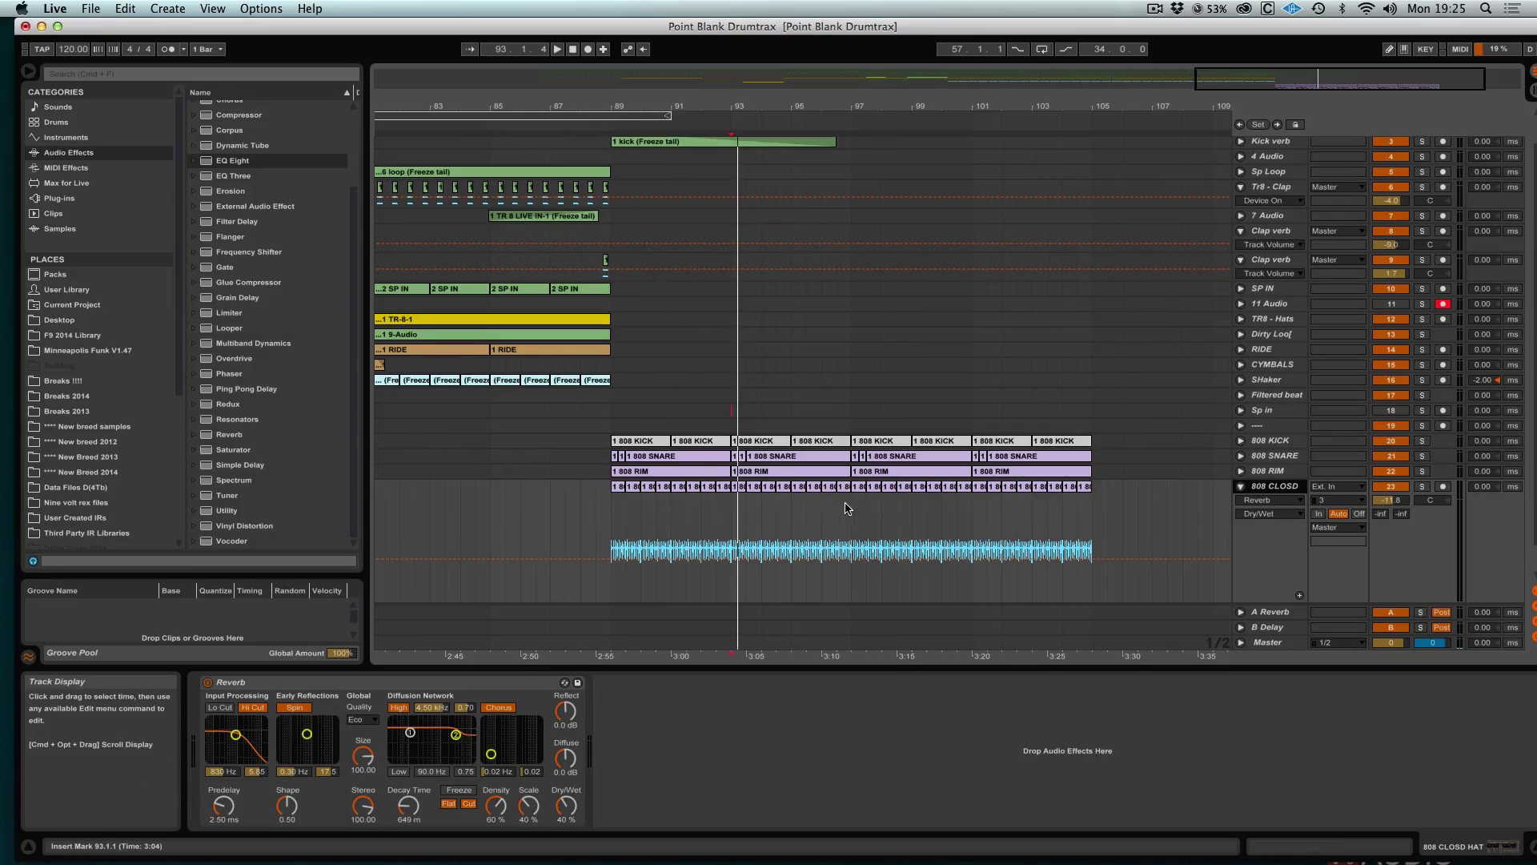
pyautogui.click(852, 519)
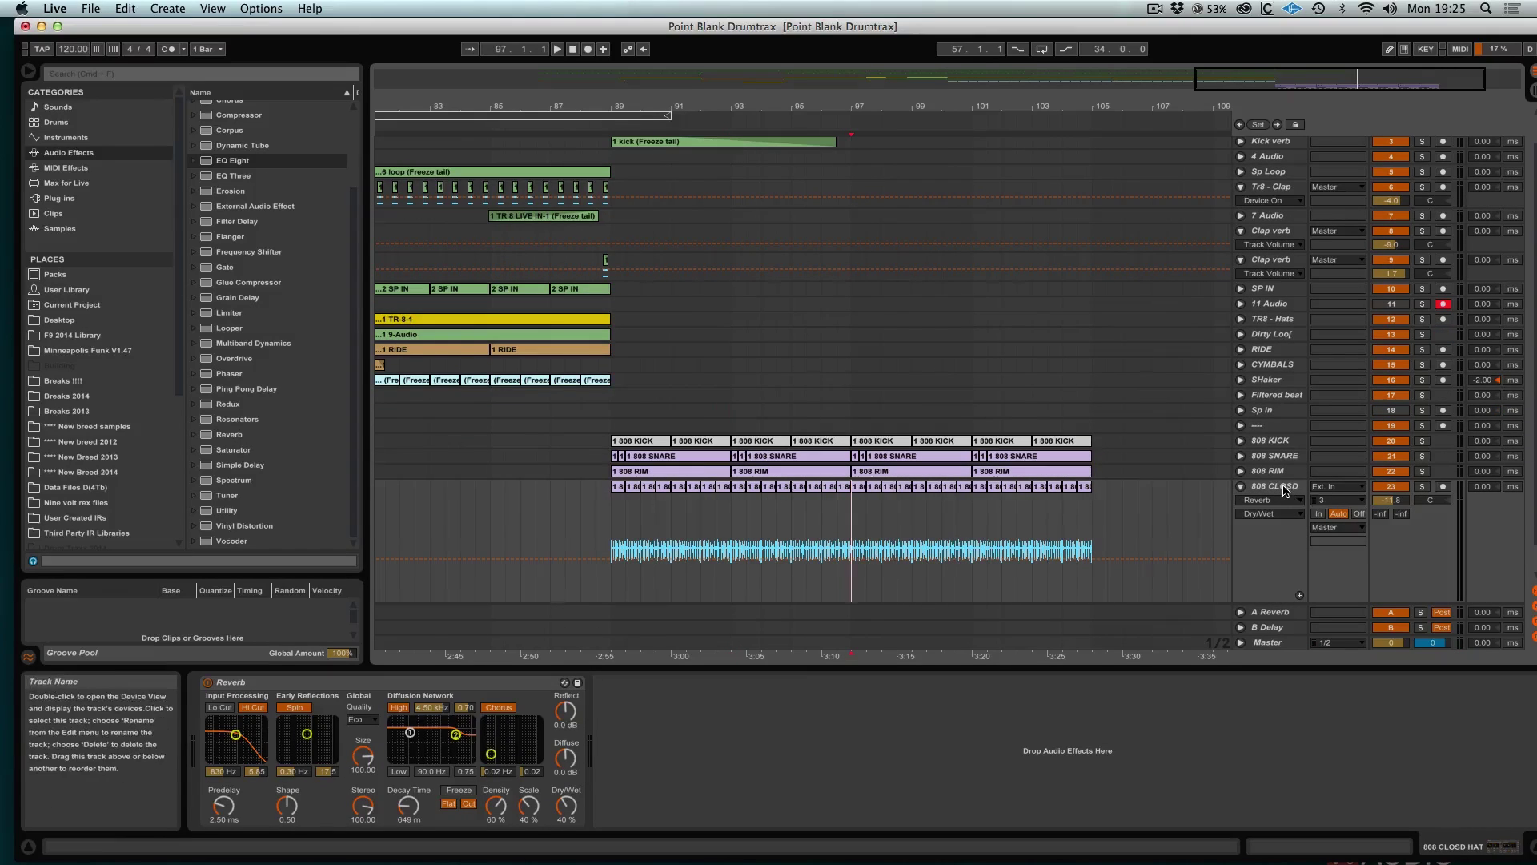
pyautogui.press('space')
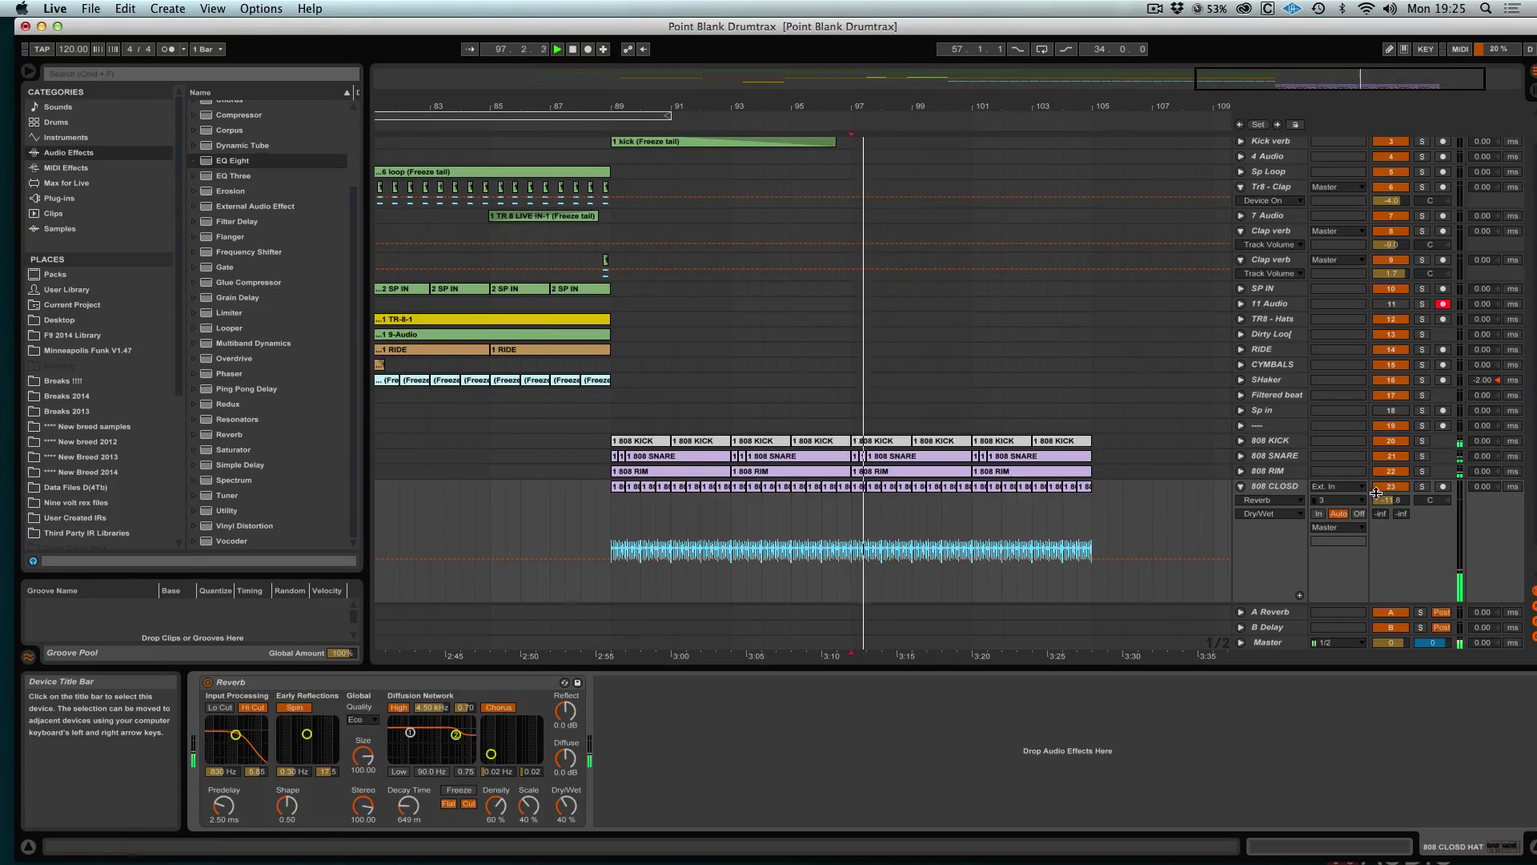
pyautogui.click(1241, 486)
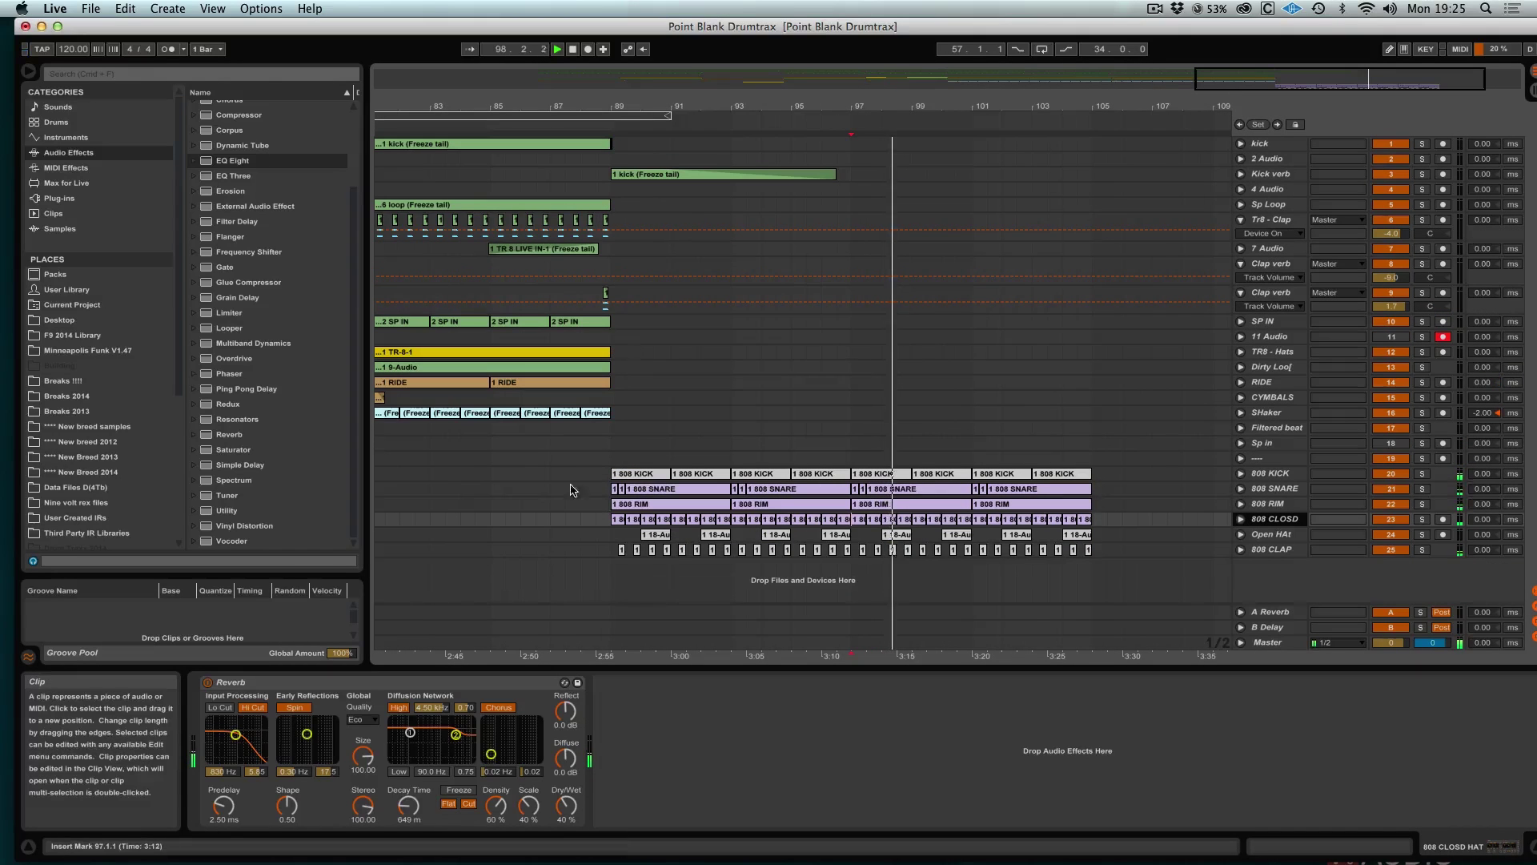
pyautogui.click(1262, 477)
pyautogui.press('space')
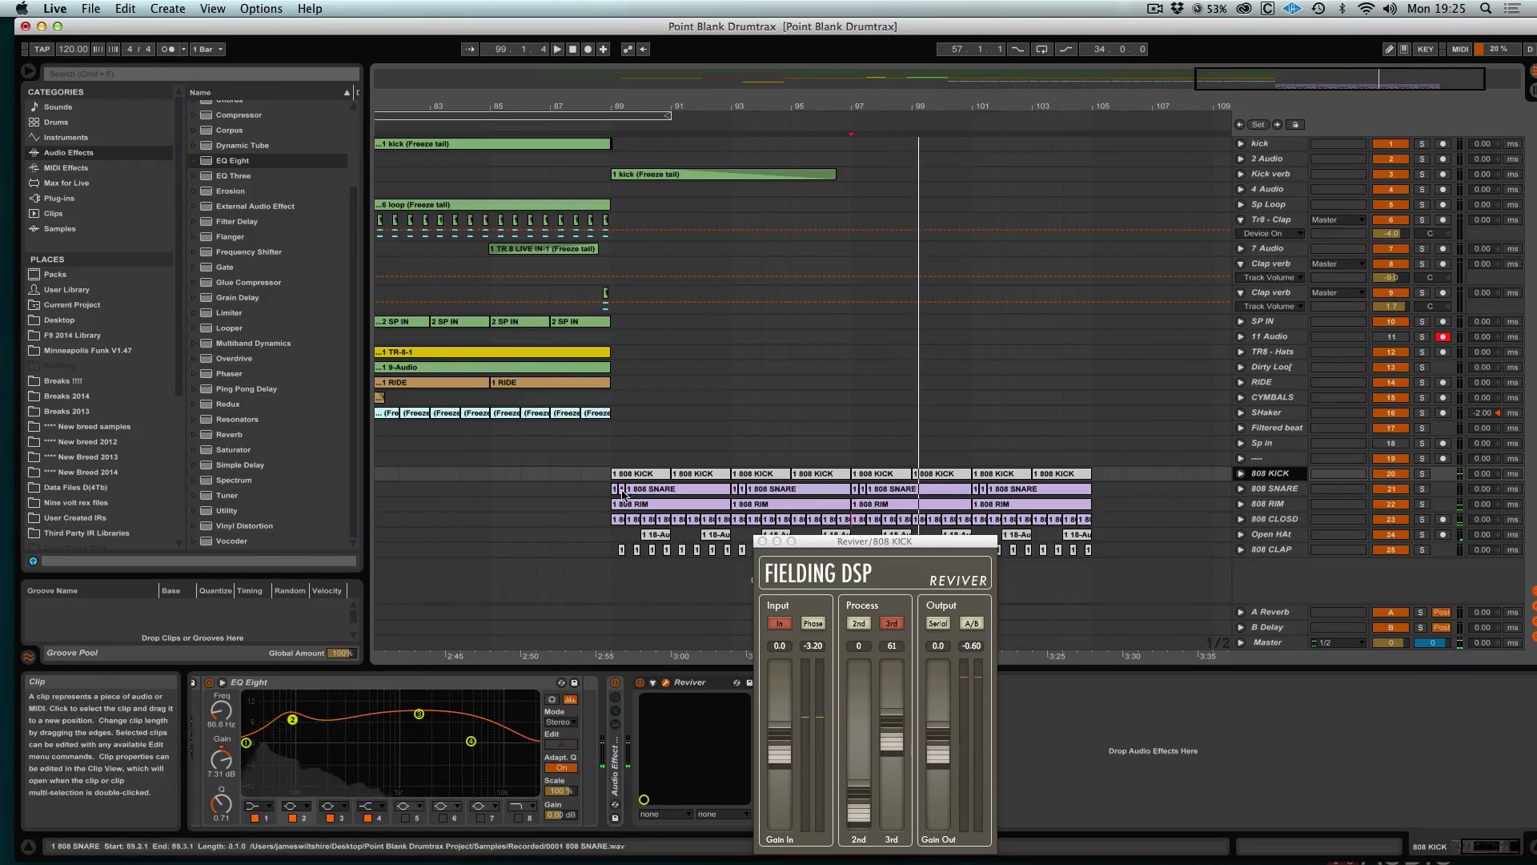
# Step: Group the tracks from 808 KICK through 808 CLAP
pyautogui.click(581, 475)
pyautogui.click(1285, 551)
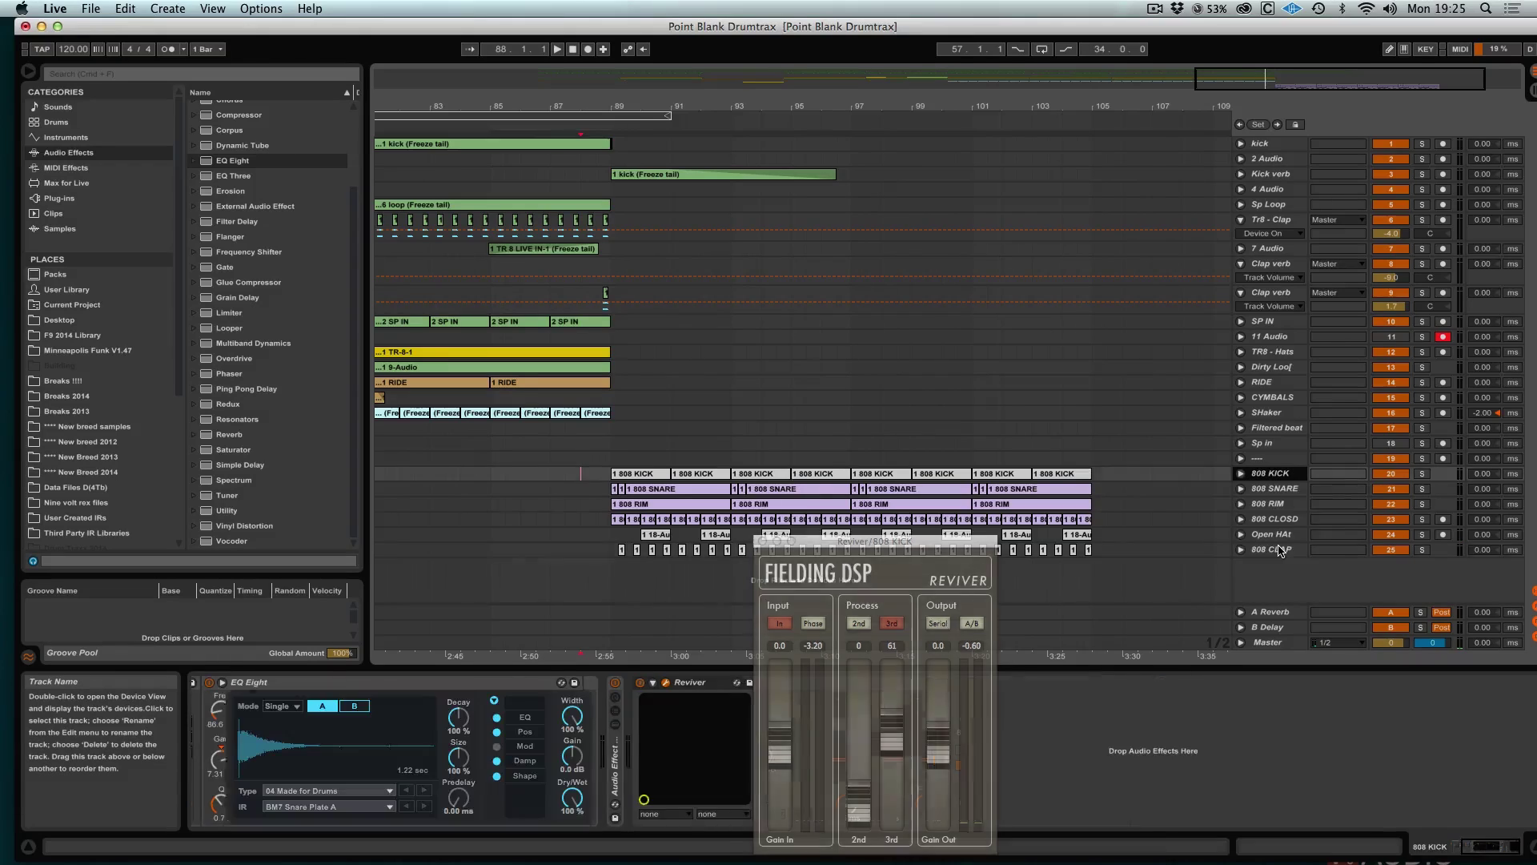
pyautogui.rightClick(1264, 475)
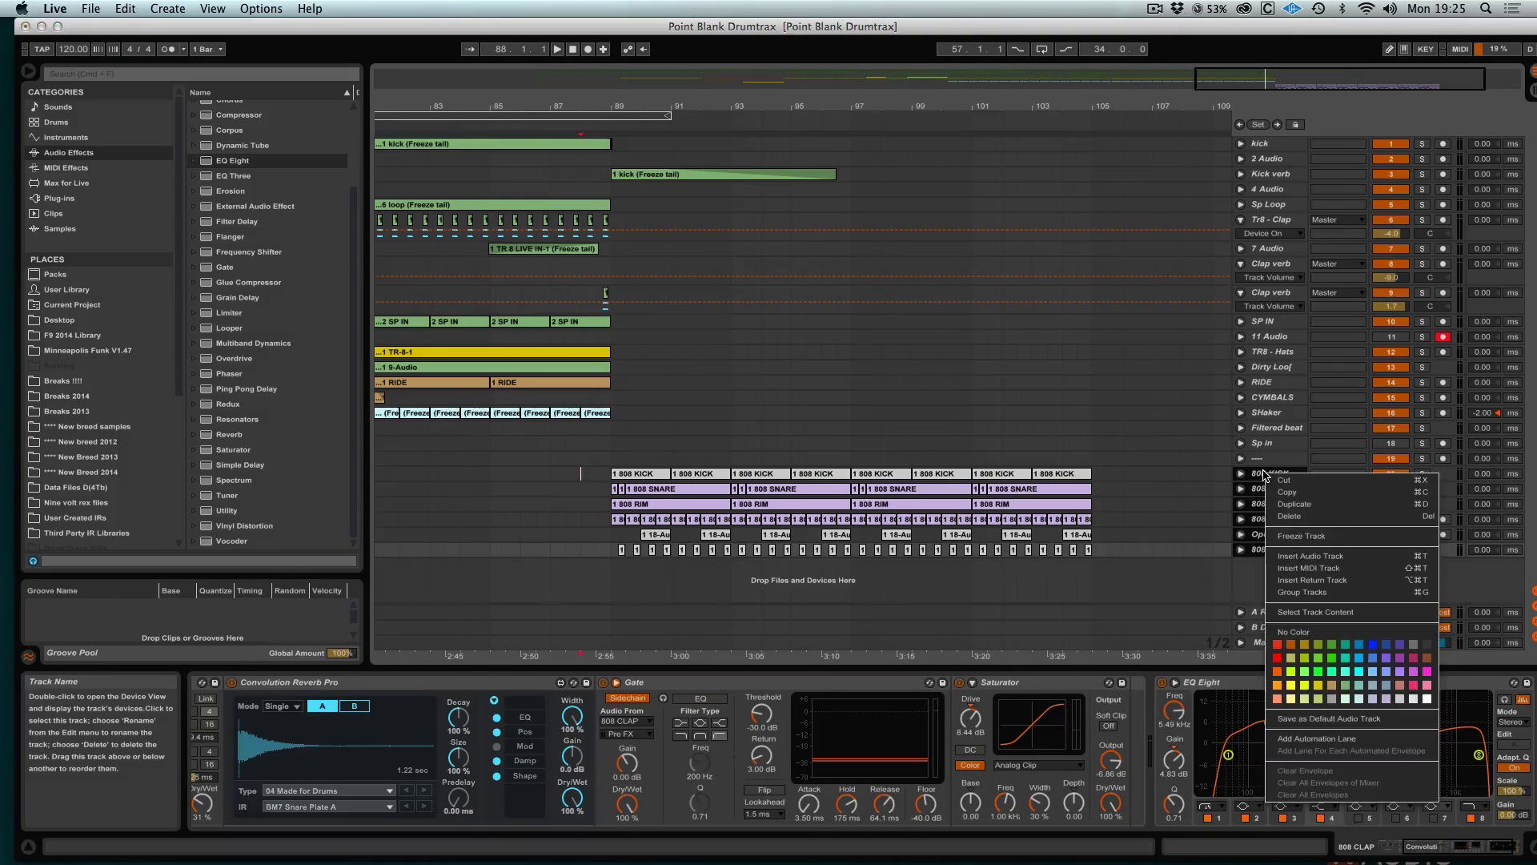
pyautogui.click(1334, 593)
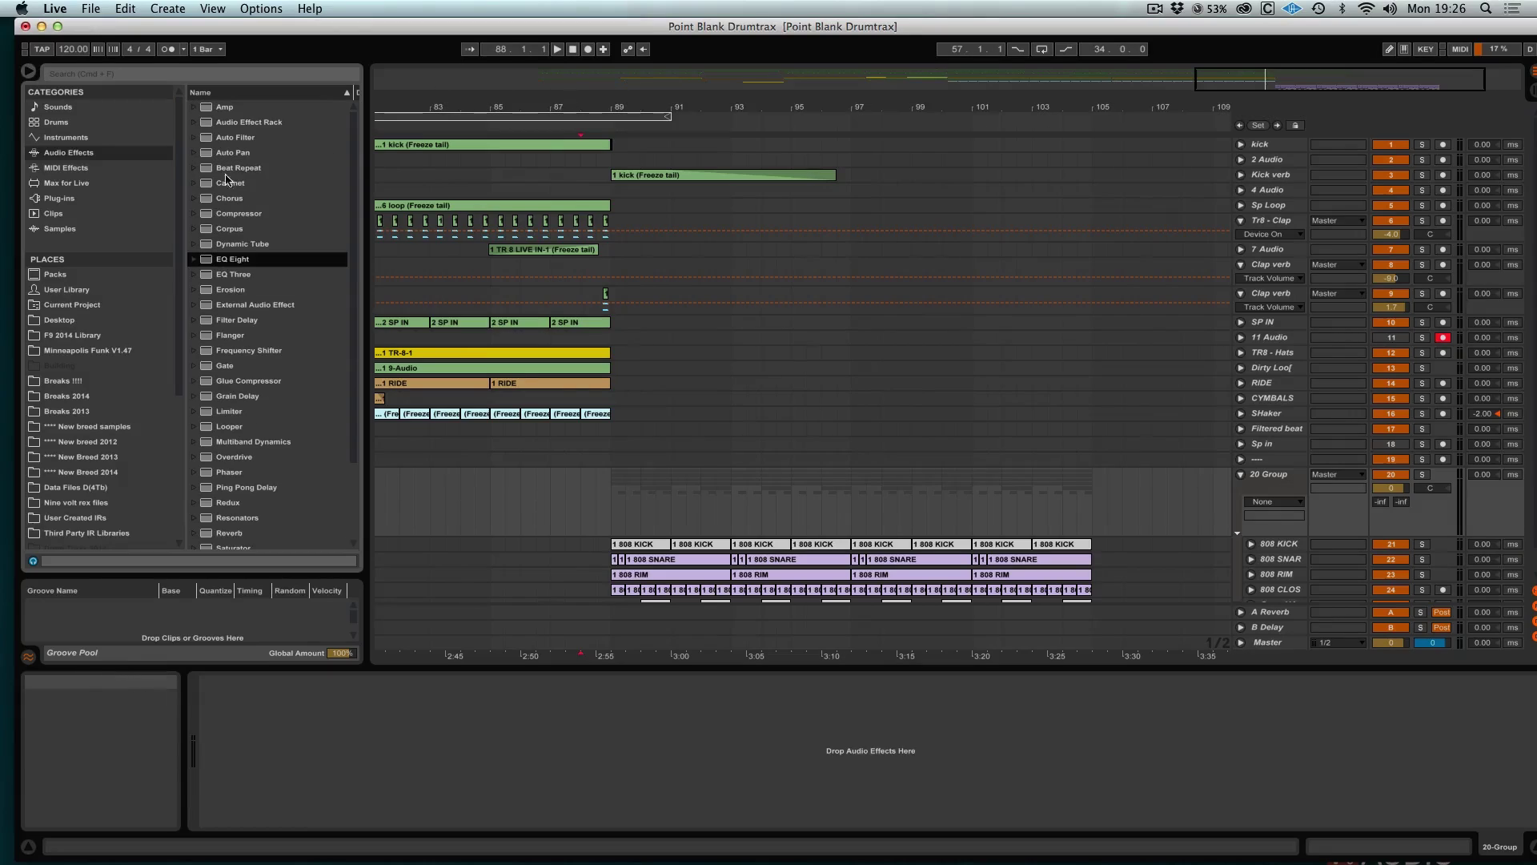
# Step: Add a Compressor to the 808 group track
pyautogui.click(241, 216)
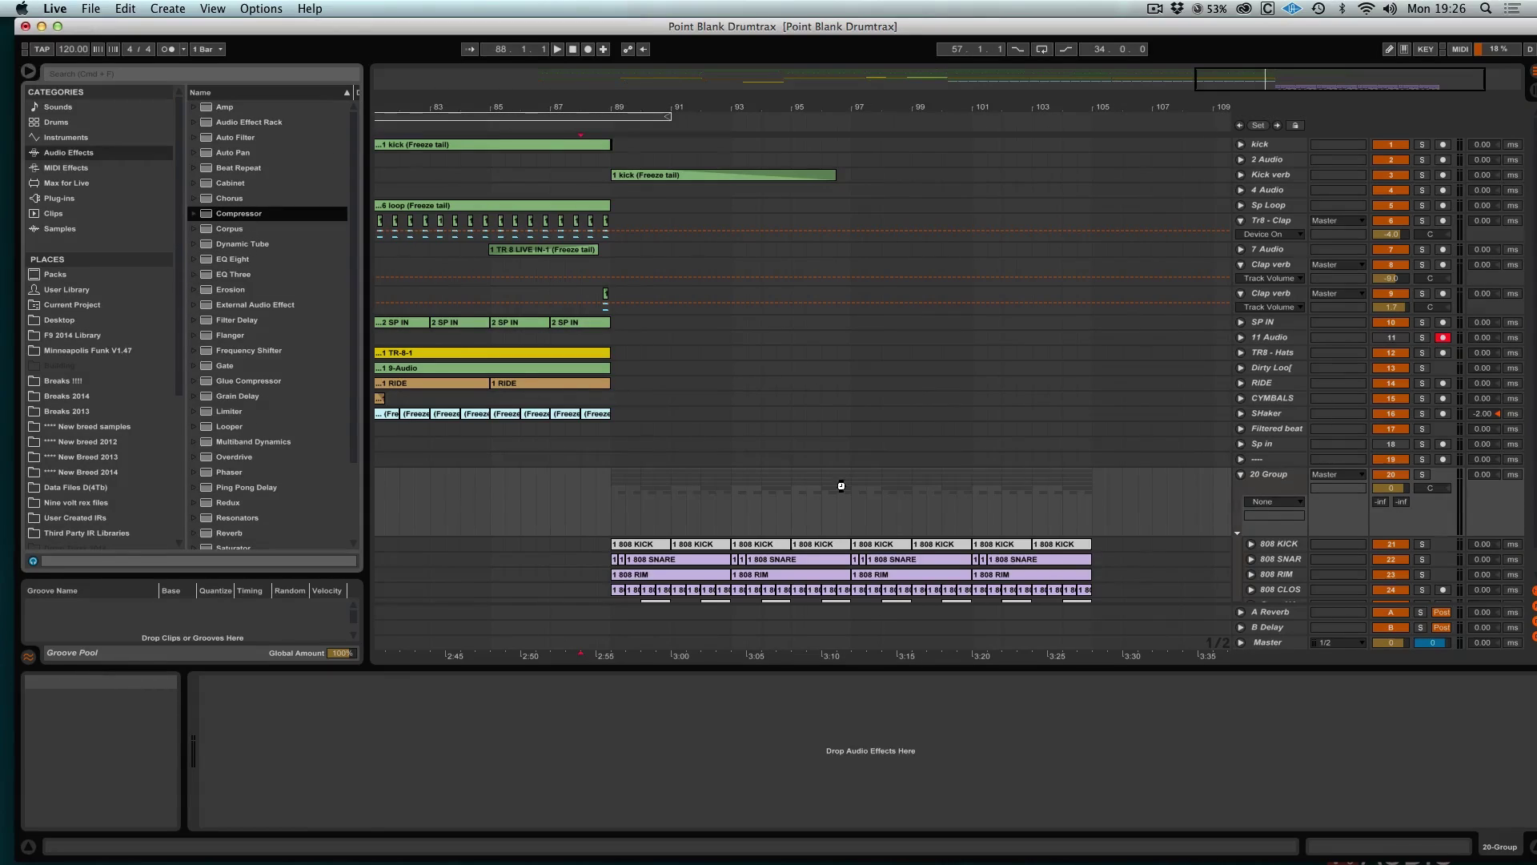
pyautogui.moveTo(841, 486); pyautogui.dragTo(843, 485)
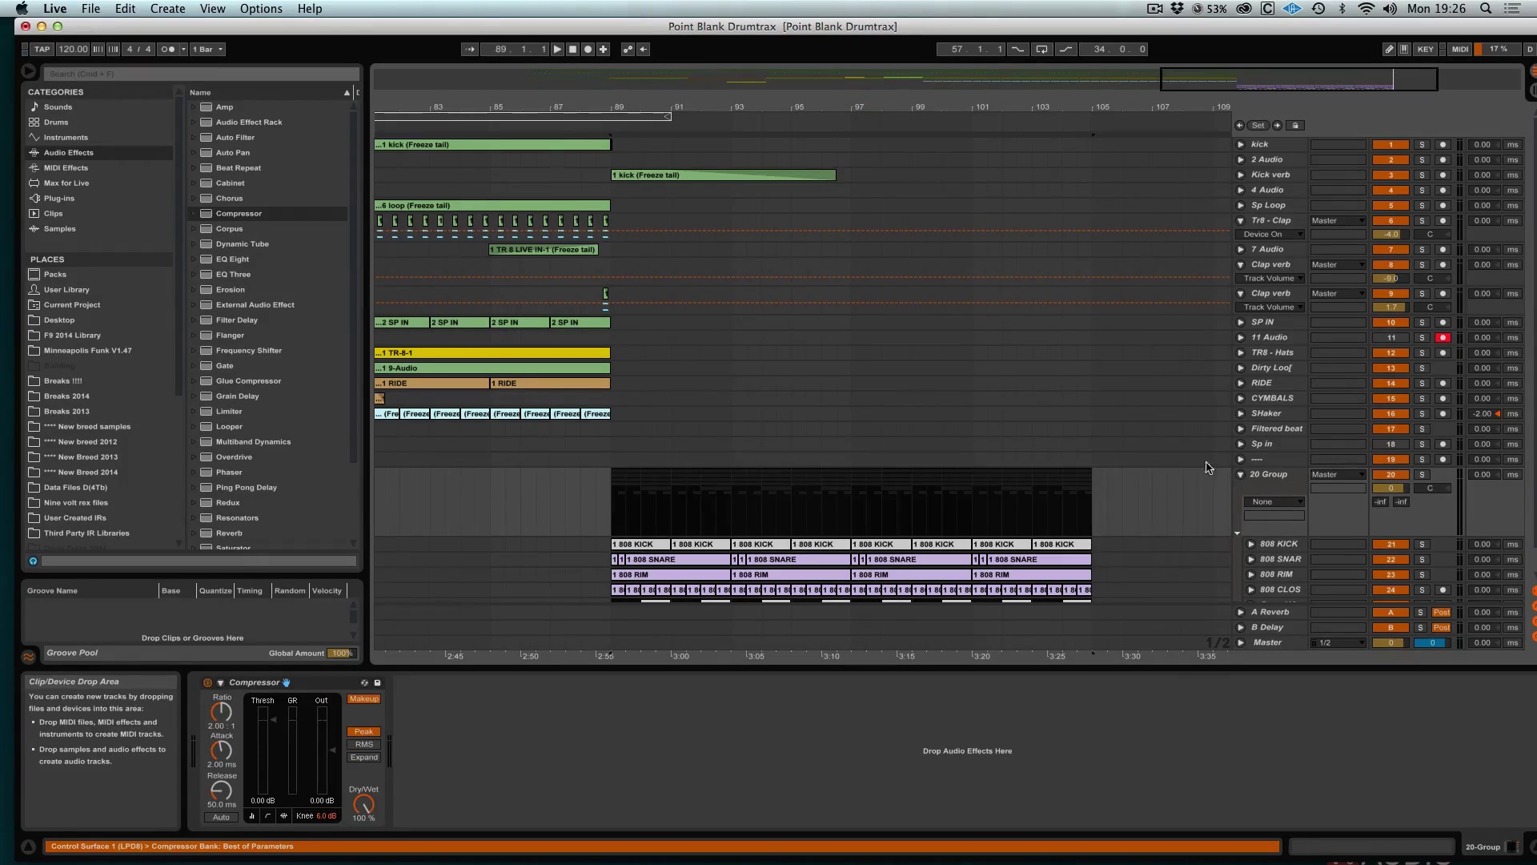
pyautogui.scroll(-1, 1057, 429)
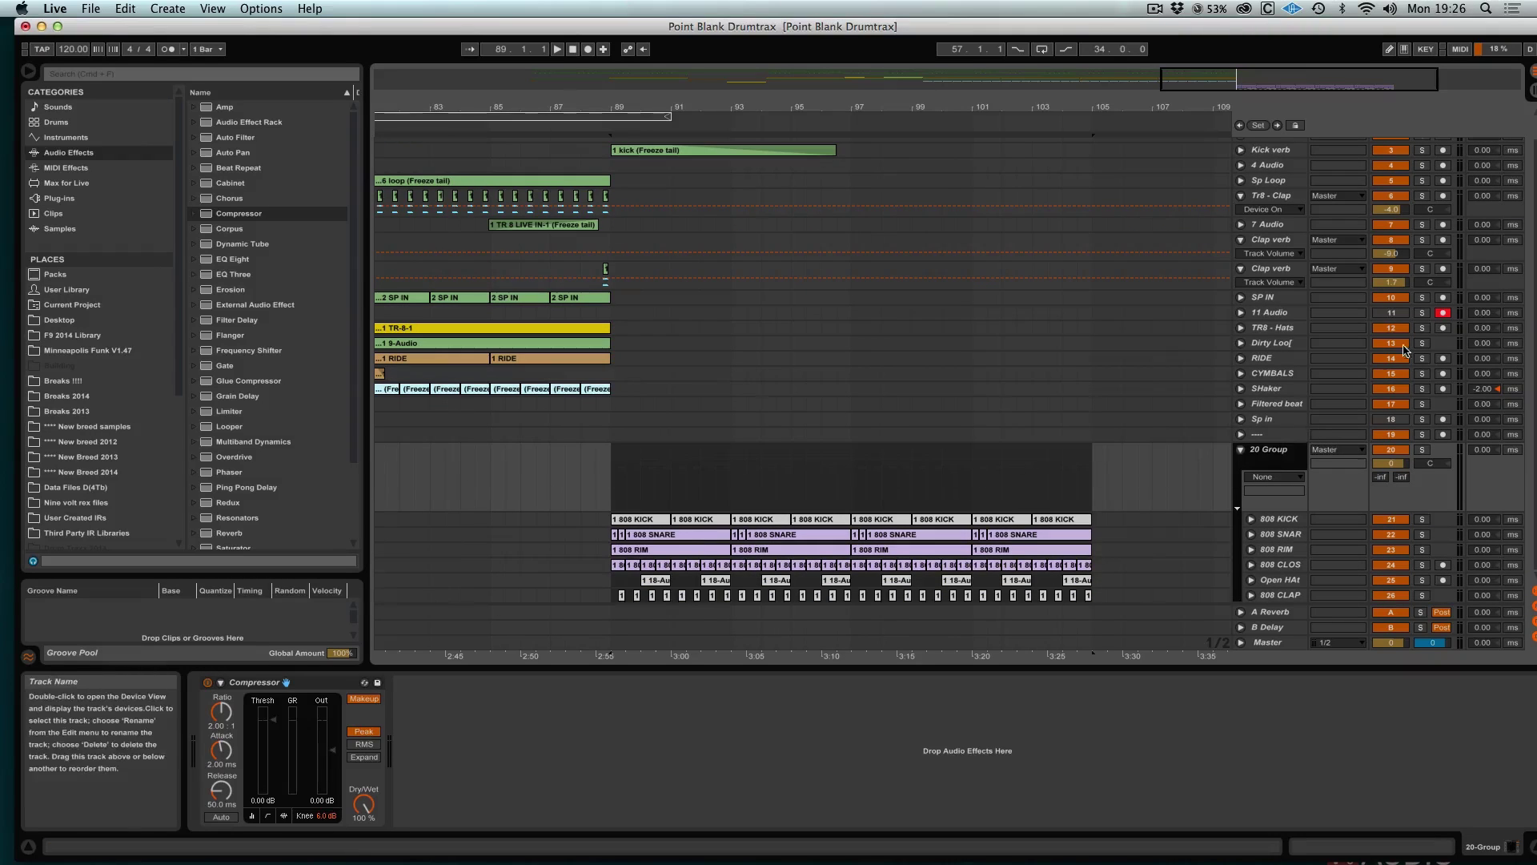
pyautogui.moveTo(1425, 30); pyautogui.dragTo(1397, 29)
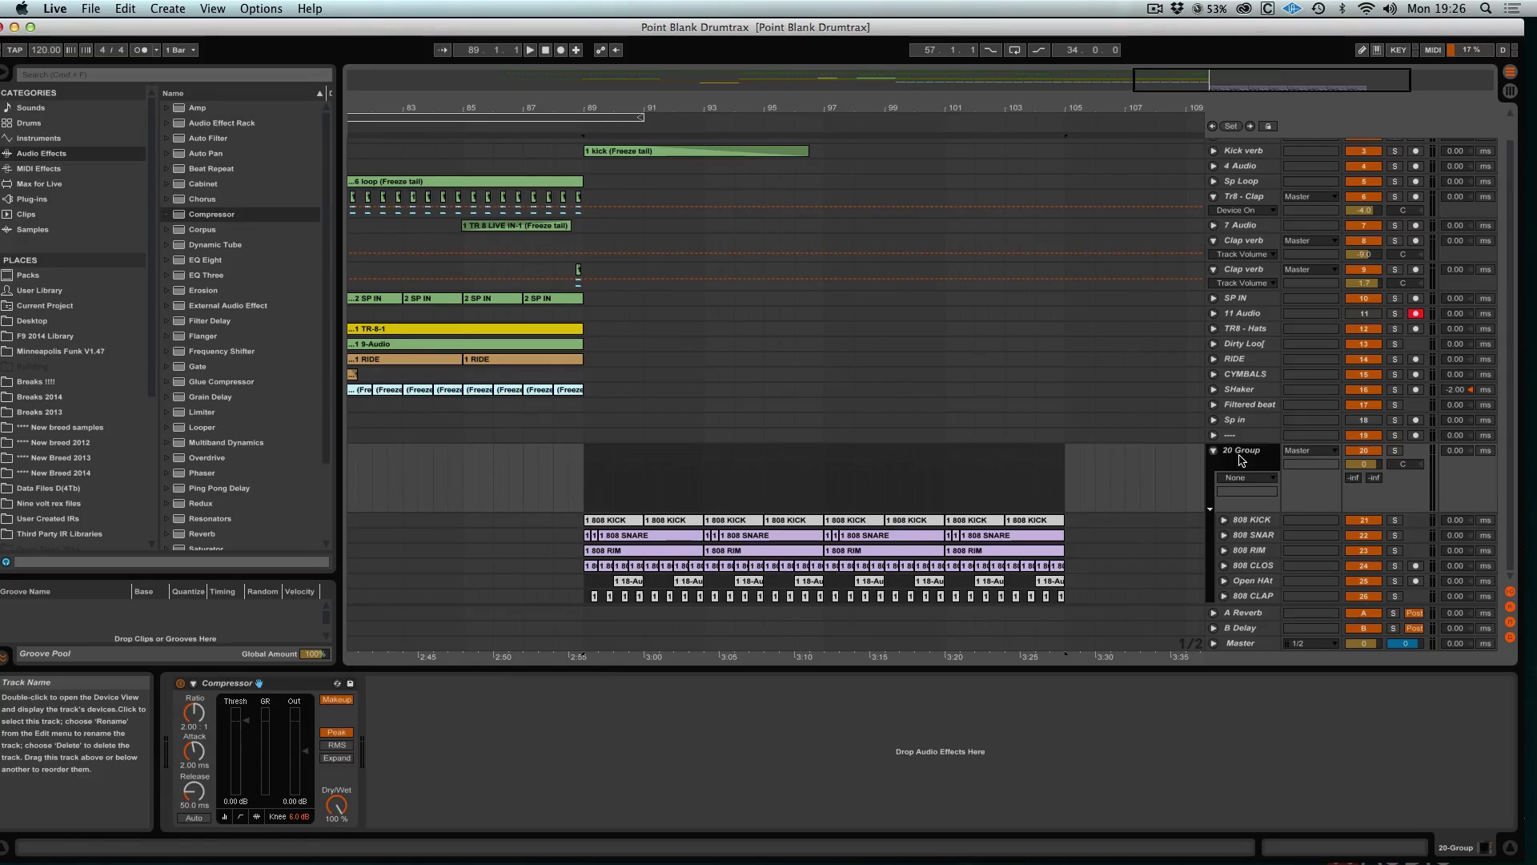
# Step: Disable the Compressor's makeup gain and set threshold to about -36.5 dB, ratio 3.60:1, attack 0.01 ms and release 24.8 ms during playback
pyautogui.moveTo(251, 723); pyautogui.dragTo(251, 757)
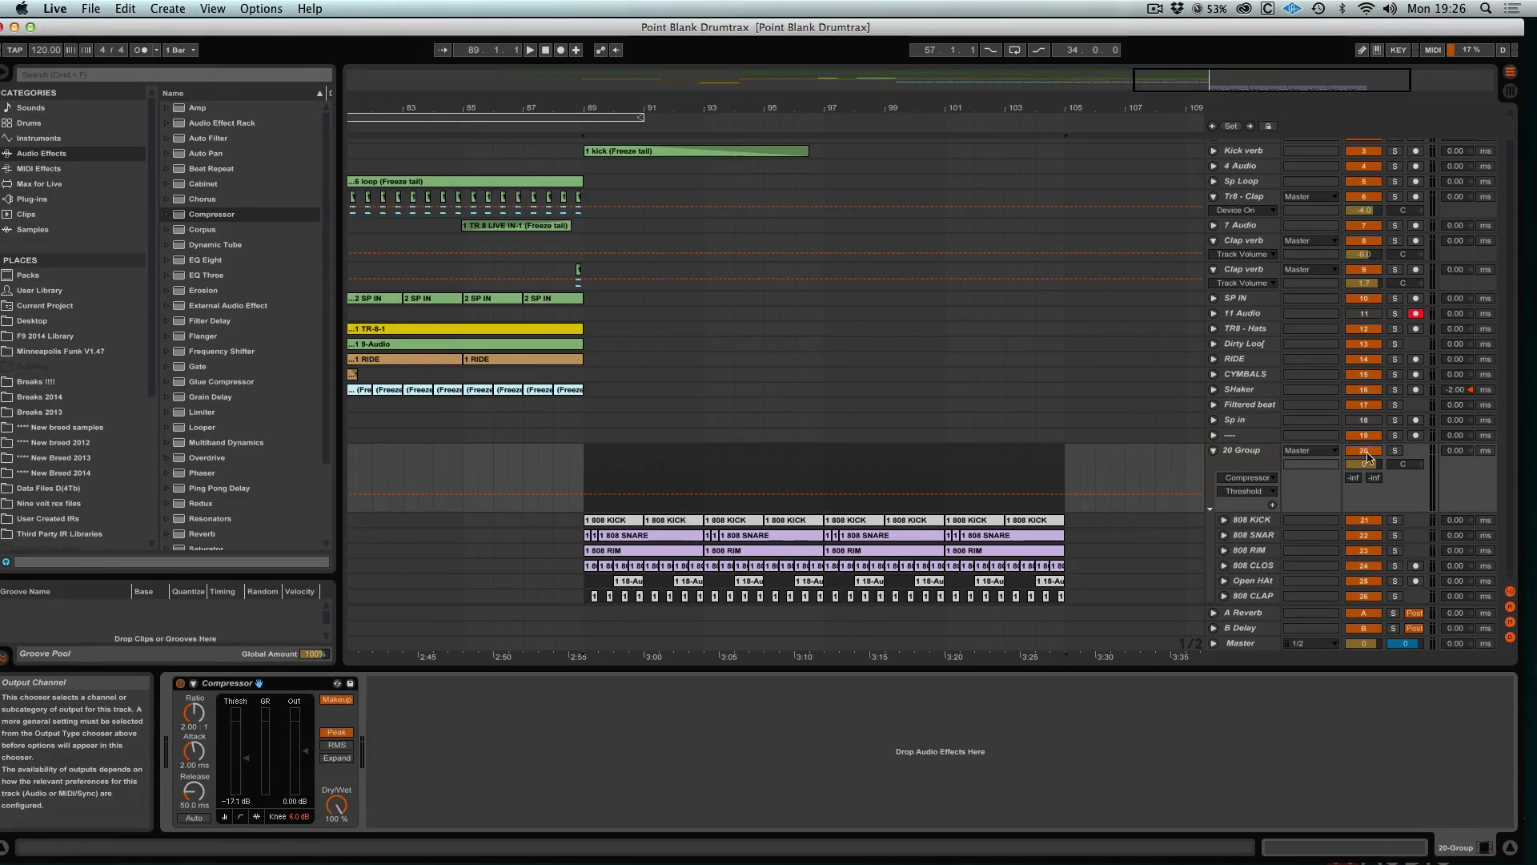
pyautogui.click(336, 700)
pyautogui.press('space')
pyautogui.moveTo(241, 758); pyautogui.dragTo(194, 701)
pyautogui.moveTo(194, 791); pyautogui.dragTo(235, 775)
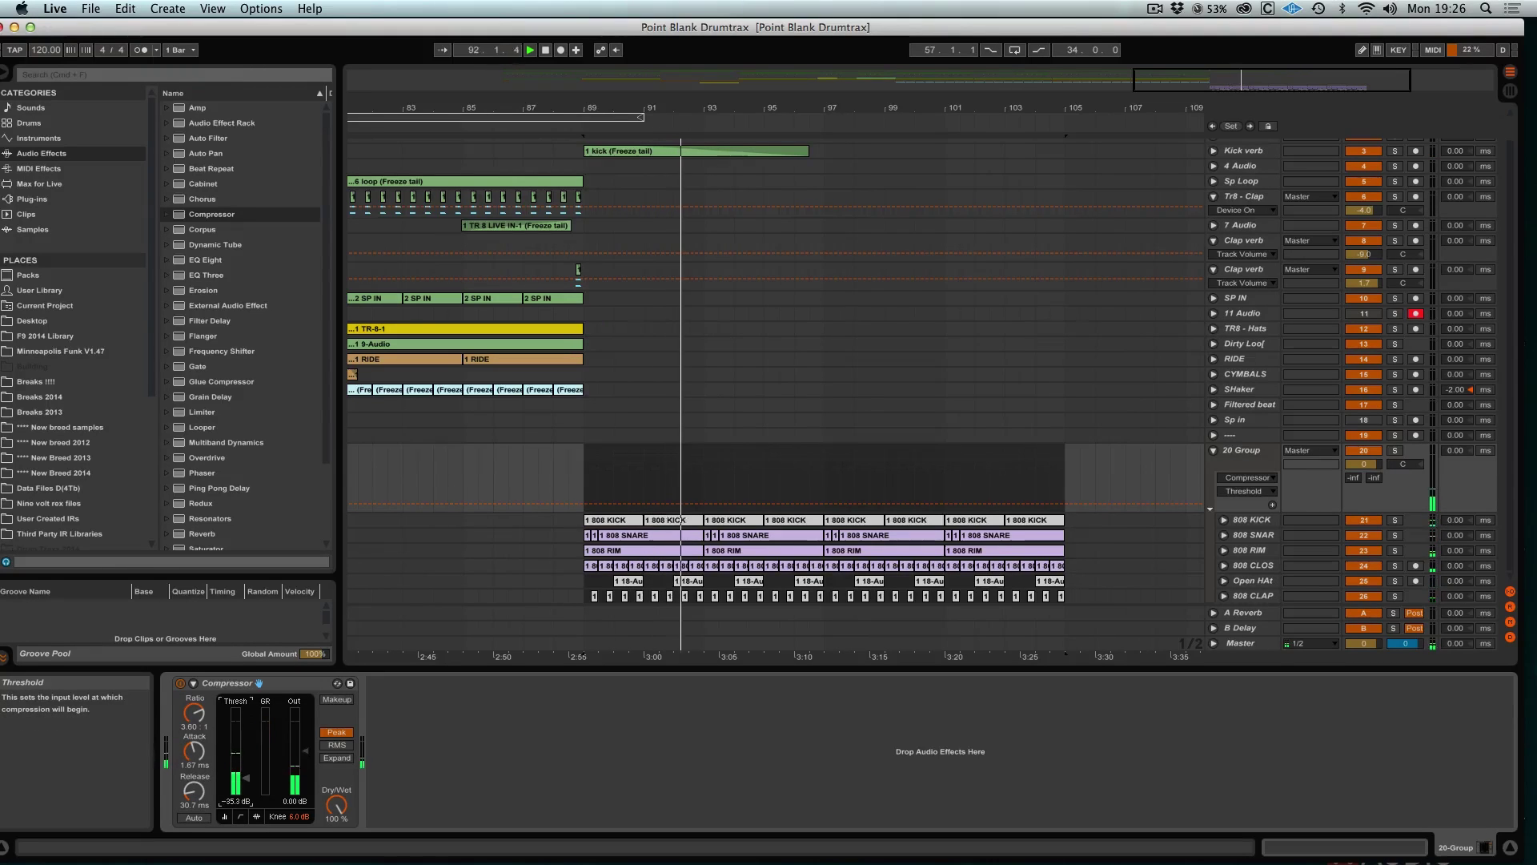
pyautogui.moveTo(200, 751); pyautogui.dragTo(202, 804)
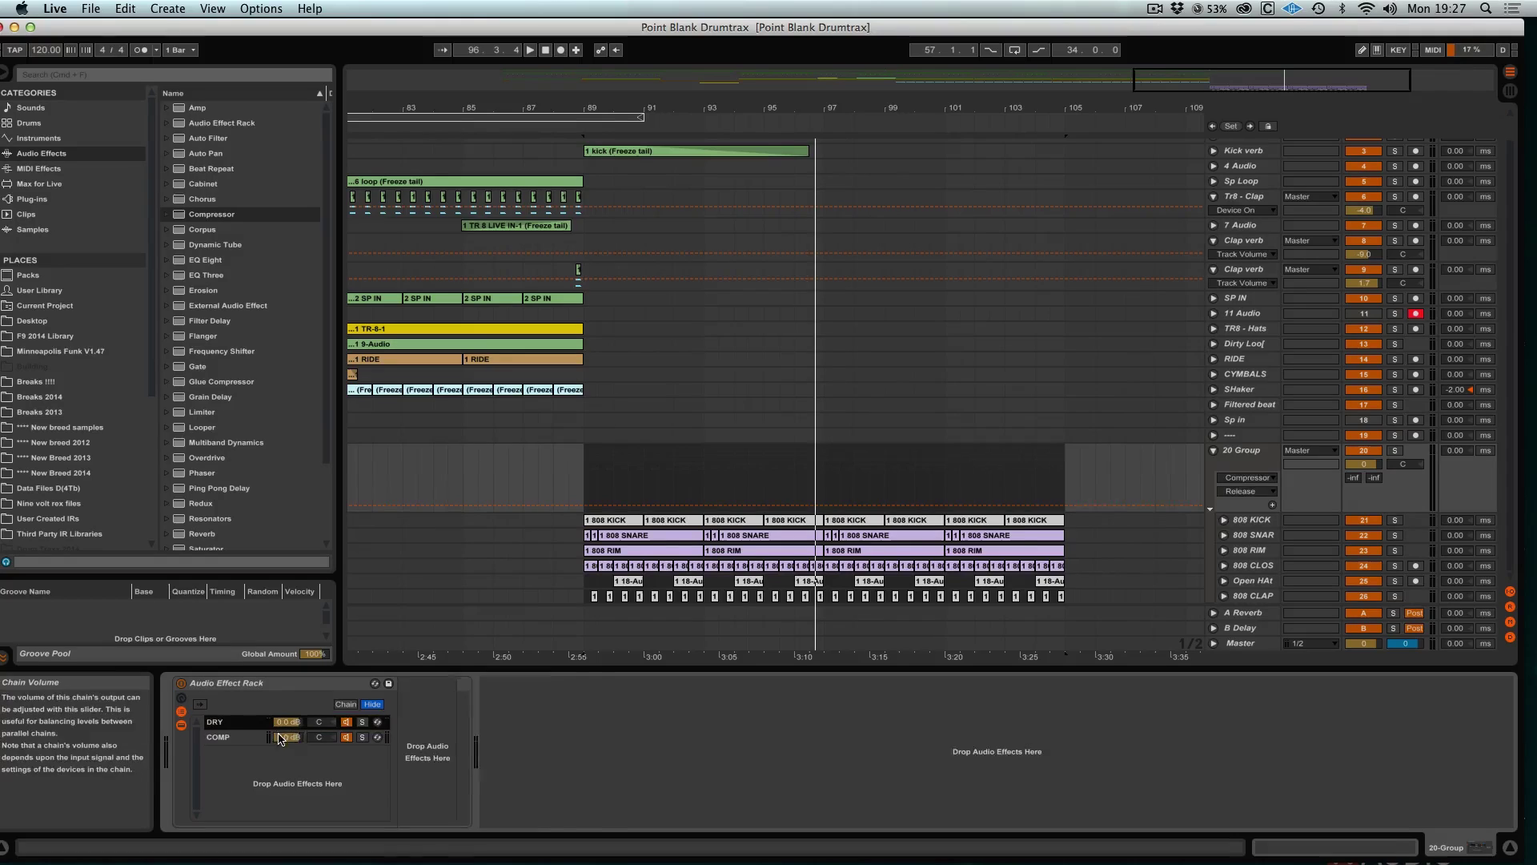
# Step: Set the rack's DRY chain to -3.7 dB, drop the COMP chain to -63 dB, and bring COMP back up while the 808 section plays
pyautogui.moveTo(279, 738); pyautogui.dragTo(280, 801)
pyautogui.moveTo(283, 722); pyautogui.dragTo(284, 725)
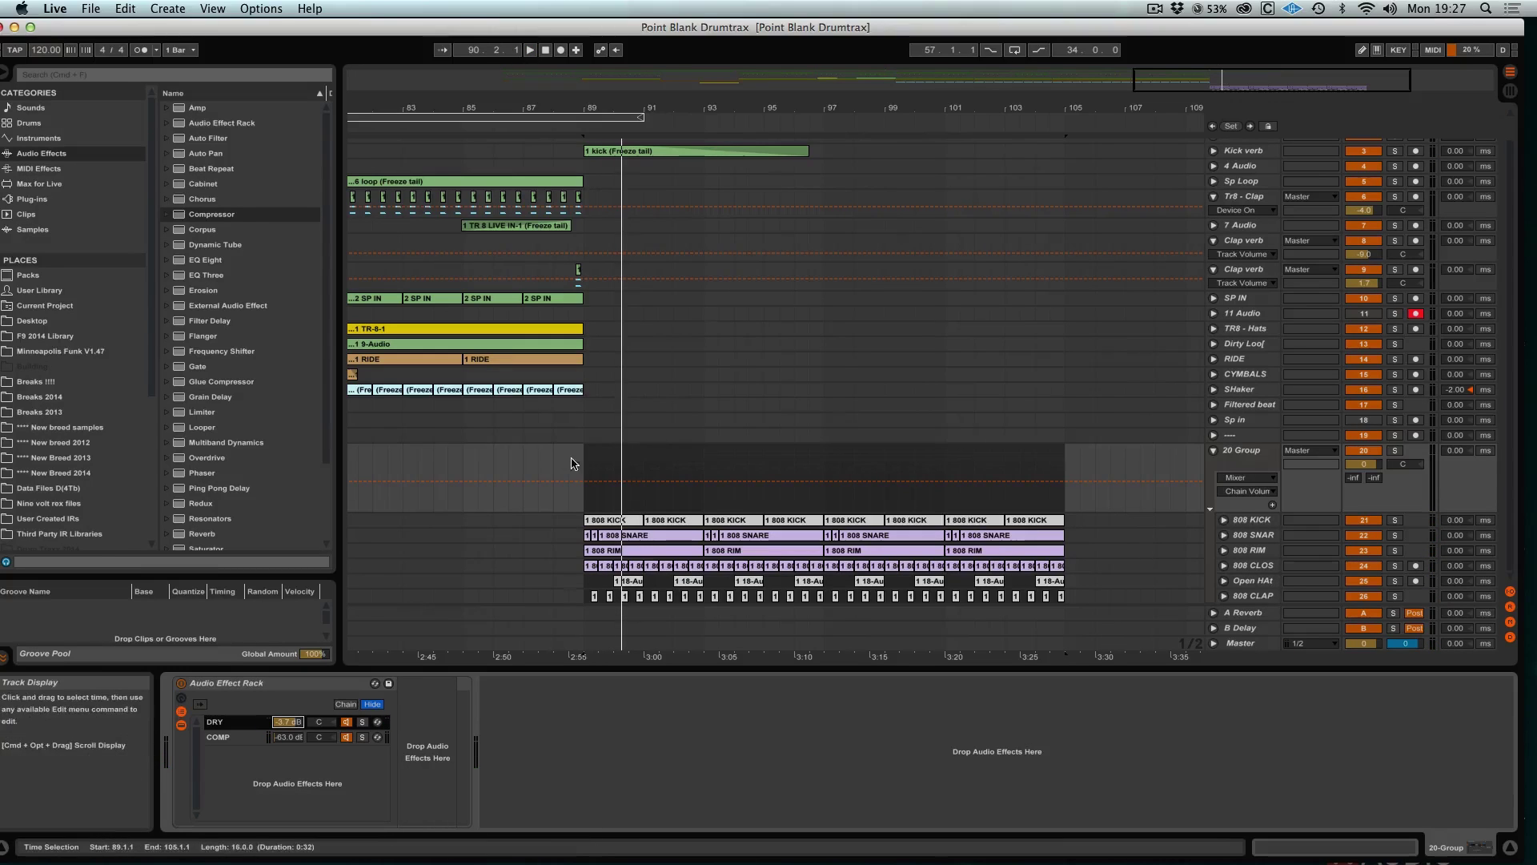
pyautogui.press('space')
pyautogui.moveTo(283, 745); pyautogui.dragTo(283, 740)
pyautogui.press('space')
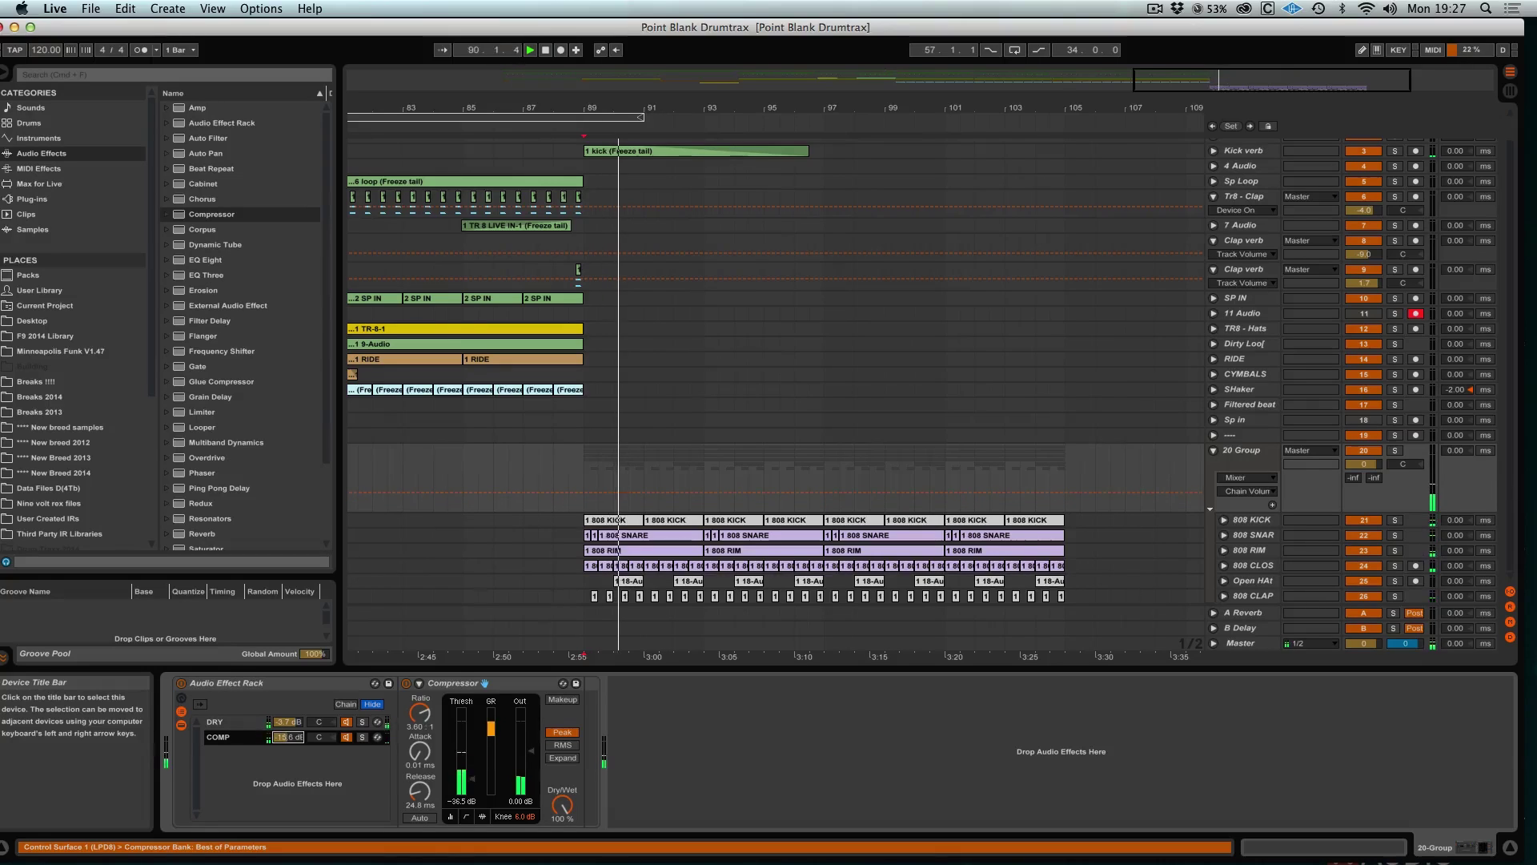
pyautogui.moveTo(288, 738); pyautogui.dragTo(287, 735)
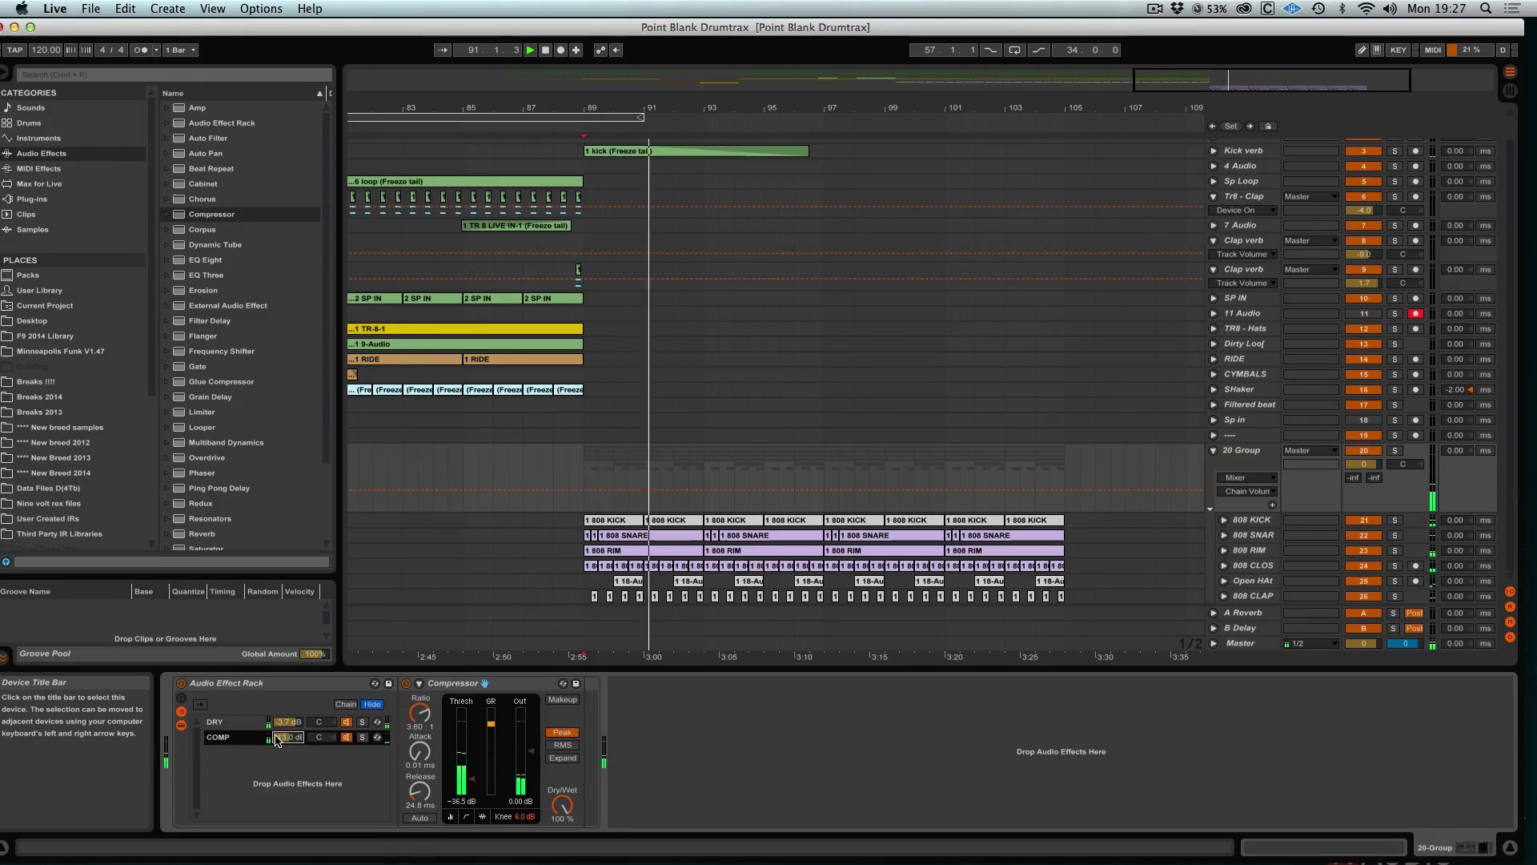
# Step: Bypass and re-enable the rack for comparison, and set the DRY chain to -1.8 dB and COMP to about -11 dB
pyautogui.click(181, 684)
pyautogui.click(181, 684)
pyautogui.moveTo(287, 722); pyautogui.dragTo(294, 738)
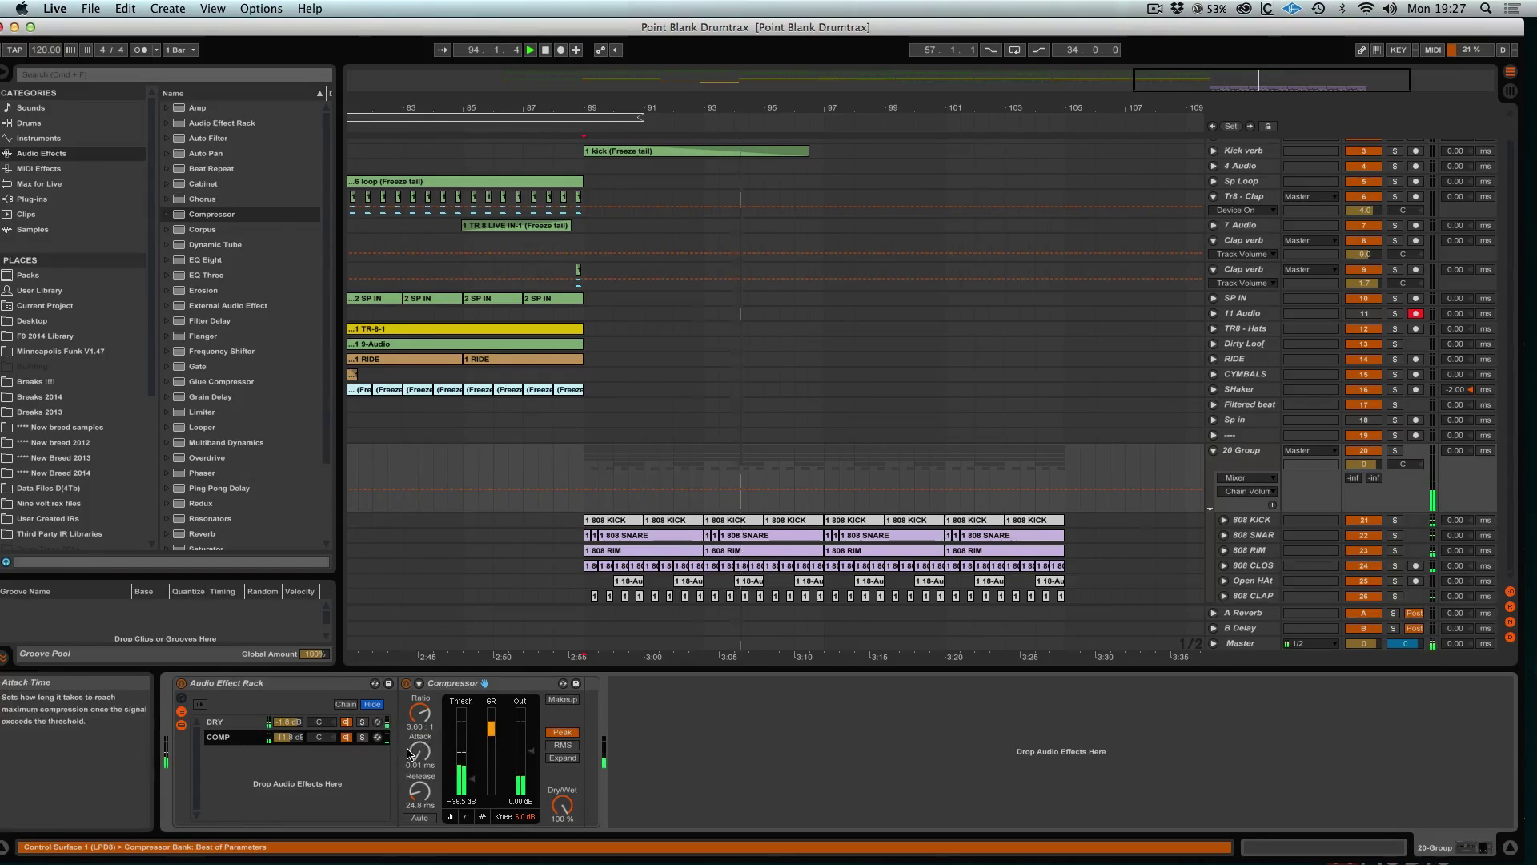
# Step: Set the COMP chain's Compressor to ratio 5.04:1, threshold -38.9 dB and release 19.8 ms, and play from bar 89
pyautogui.moveTo(420, 714); pyautogui.dragTo(420, 705)
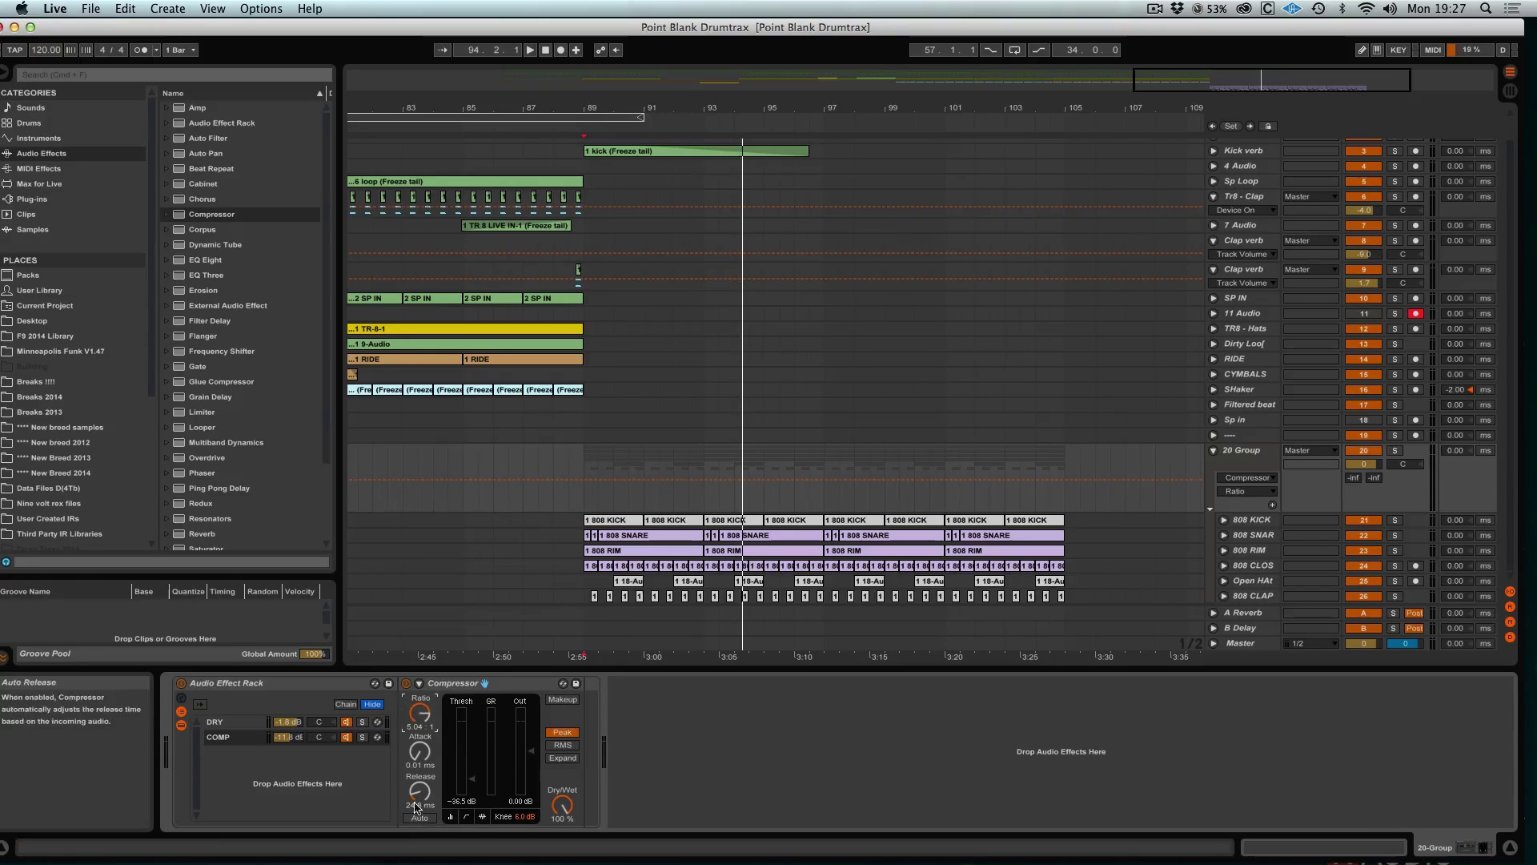
pyautogui.click(470, 779)
pyautogui.press('space')
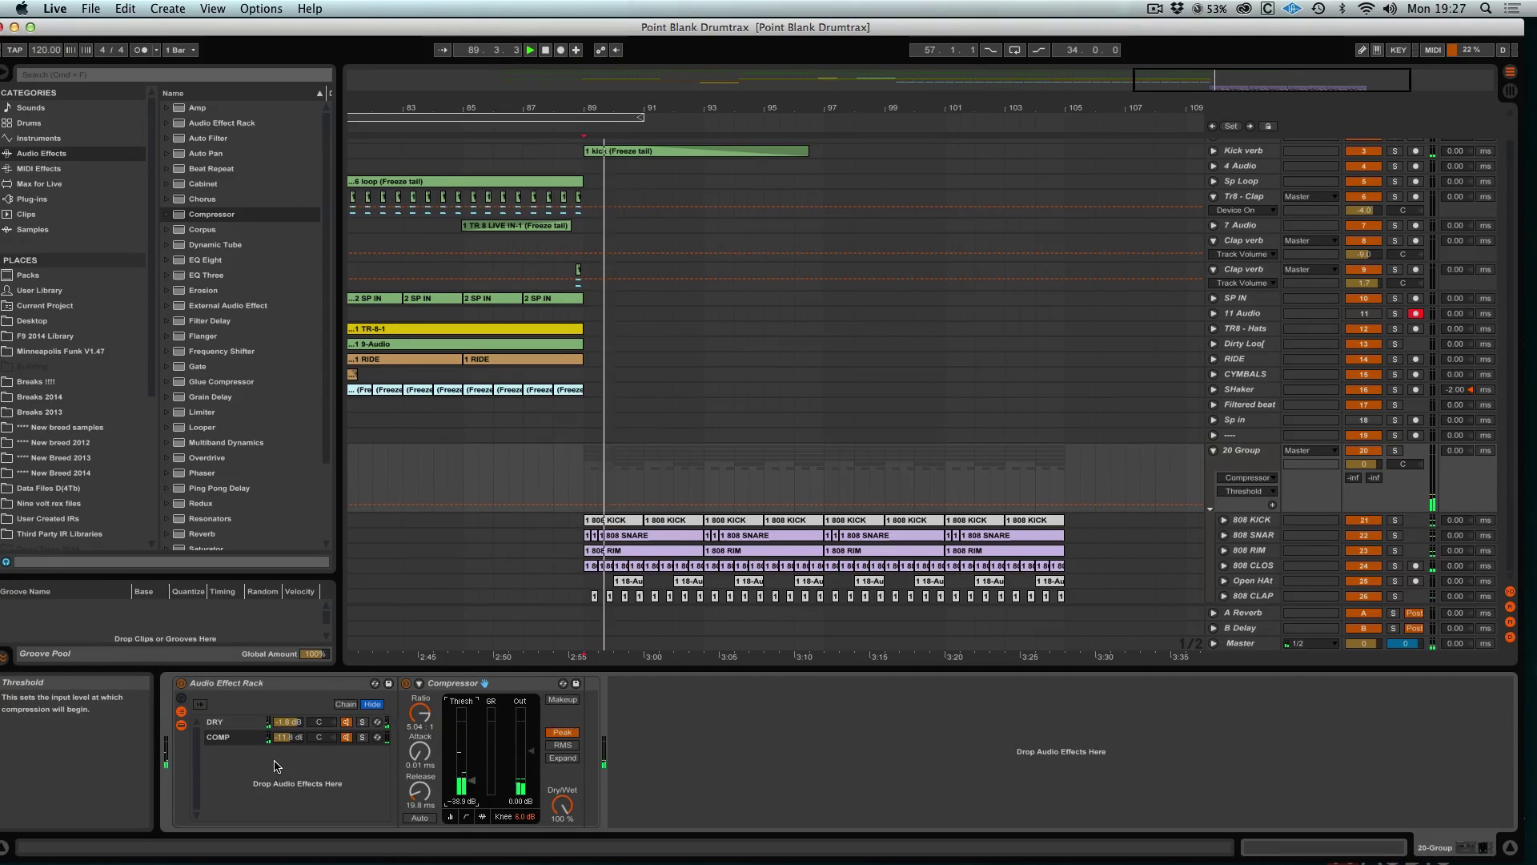
# Step: Solo the 808 group, compare it with the rack bypassed, and readjust the COMP chain volume during playback
pyautogui.moveTo(289, 738); pyautogui.dragTo(294, 741)
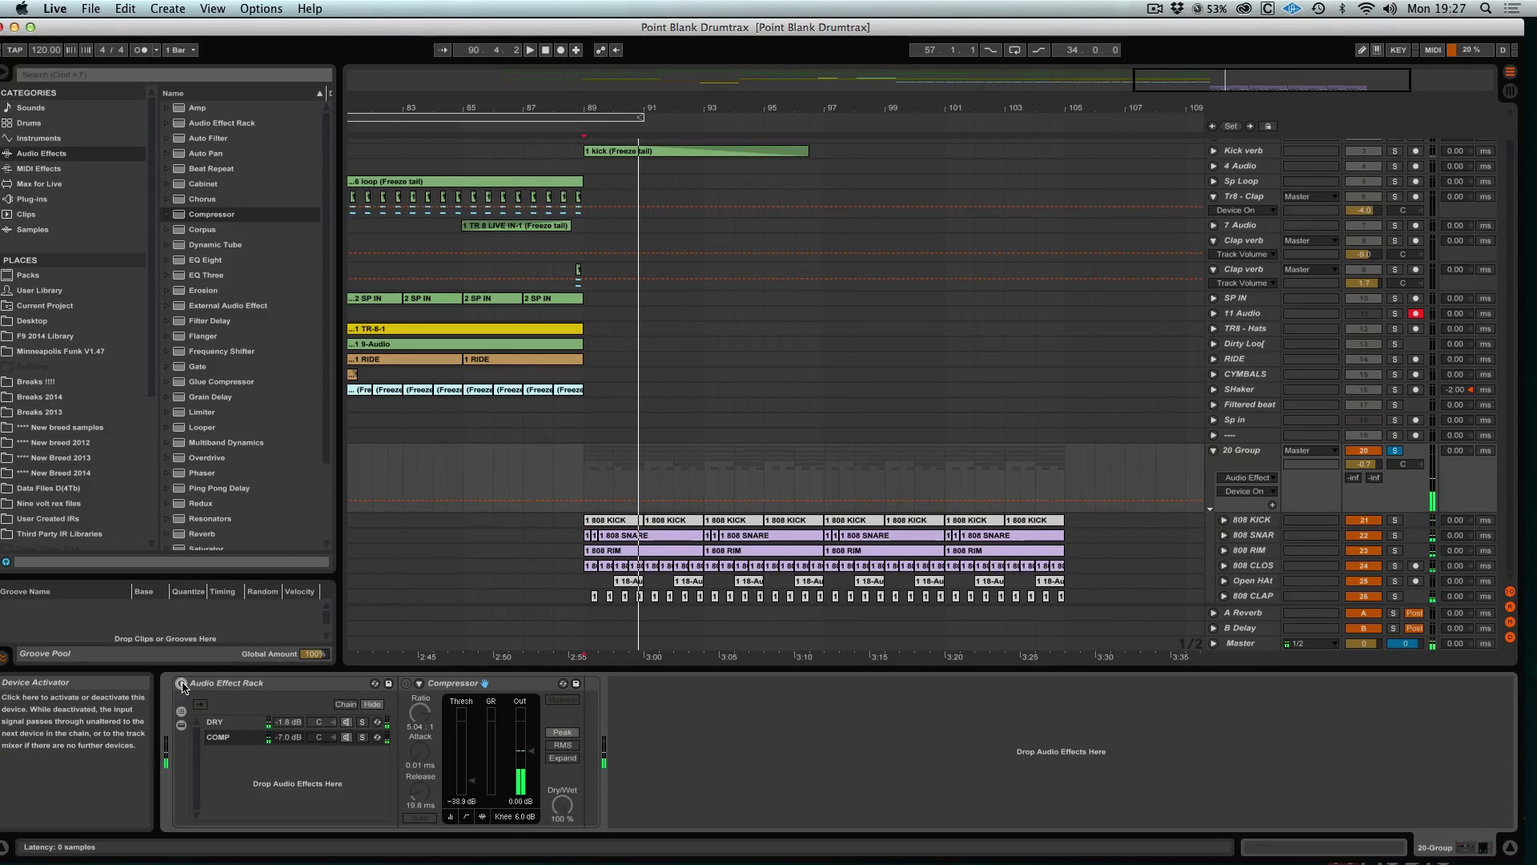
pyautogui.click(239, 682)
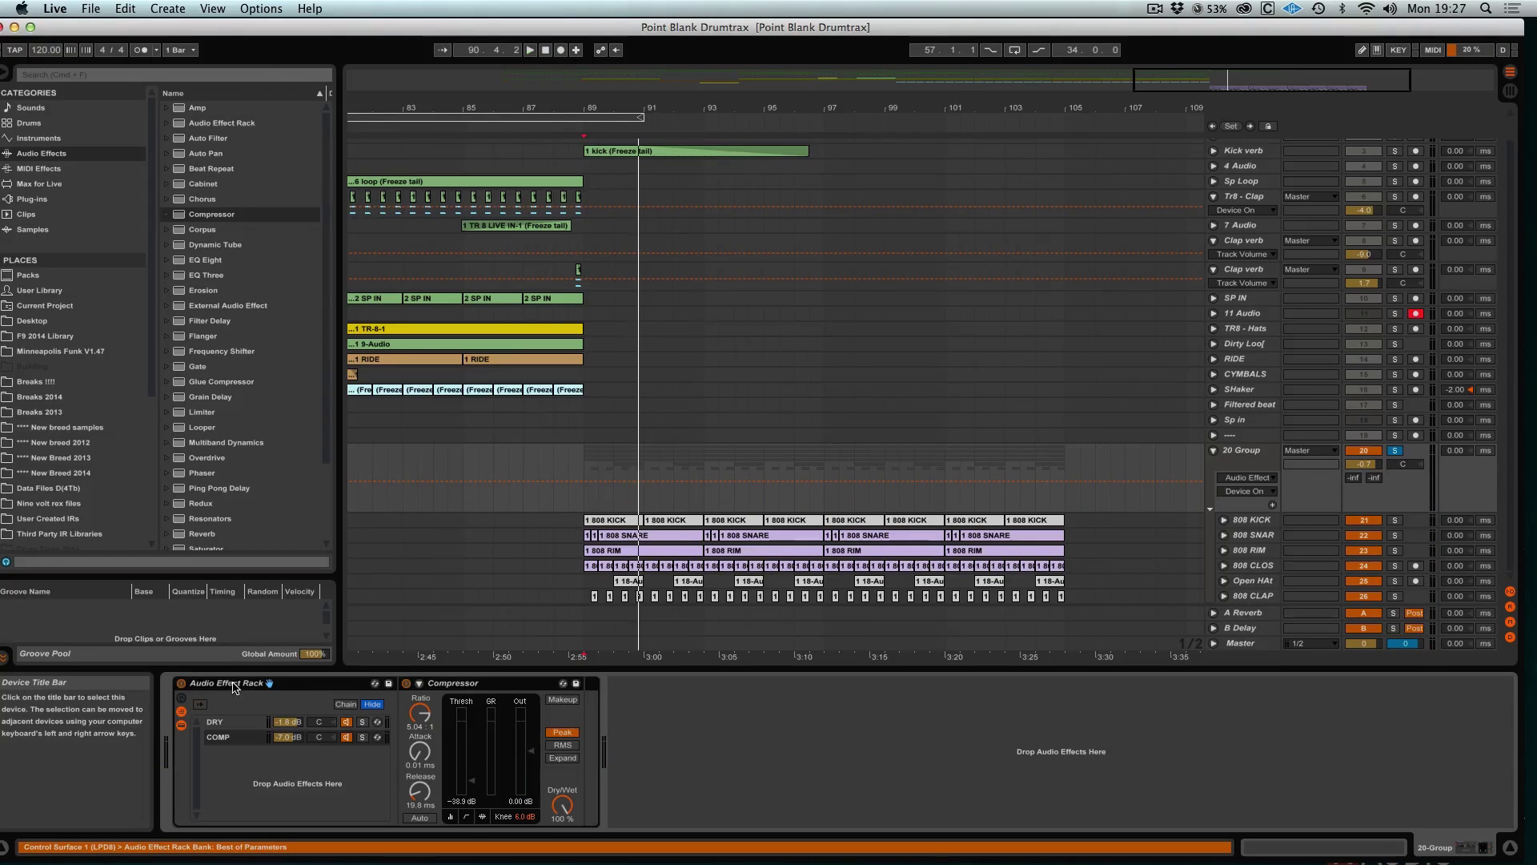
pyautogui.moveTo(287, 737); pyautogui.dragTo(288, 749)
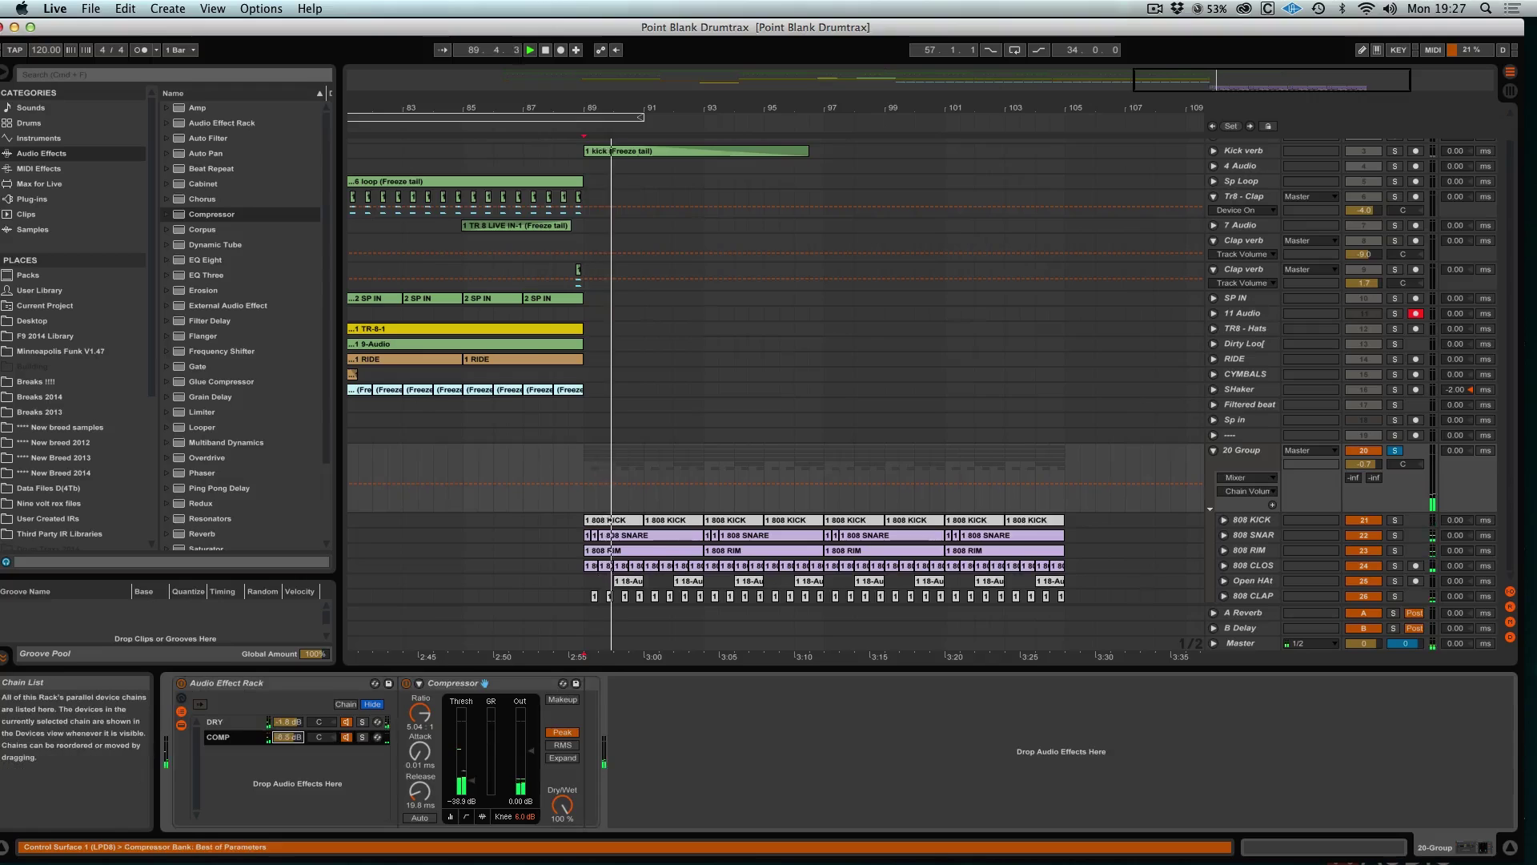
pyautogui.click(280, 723)
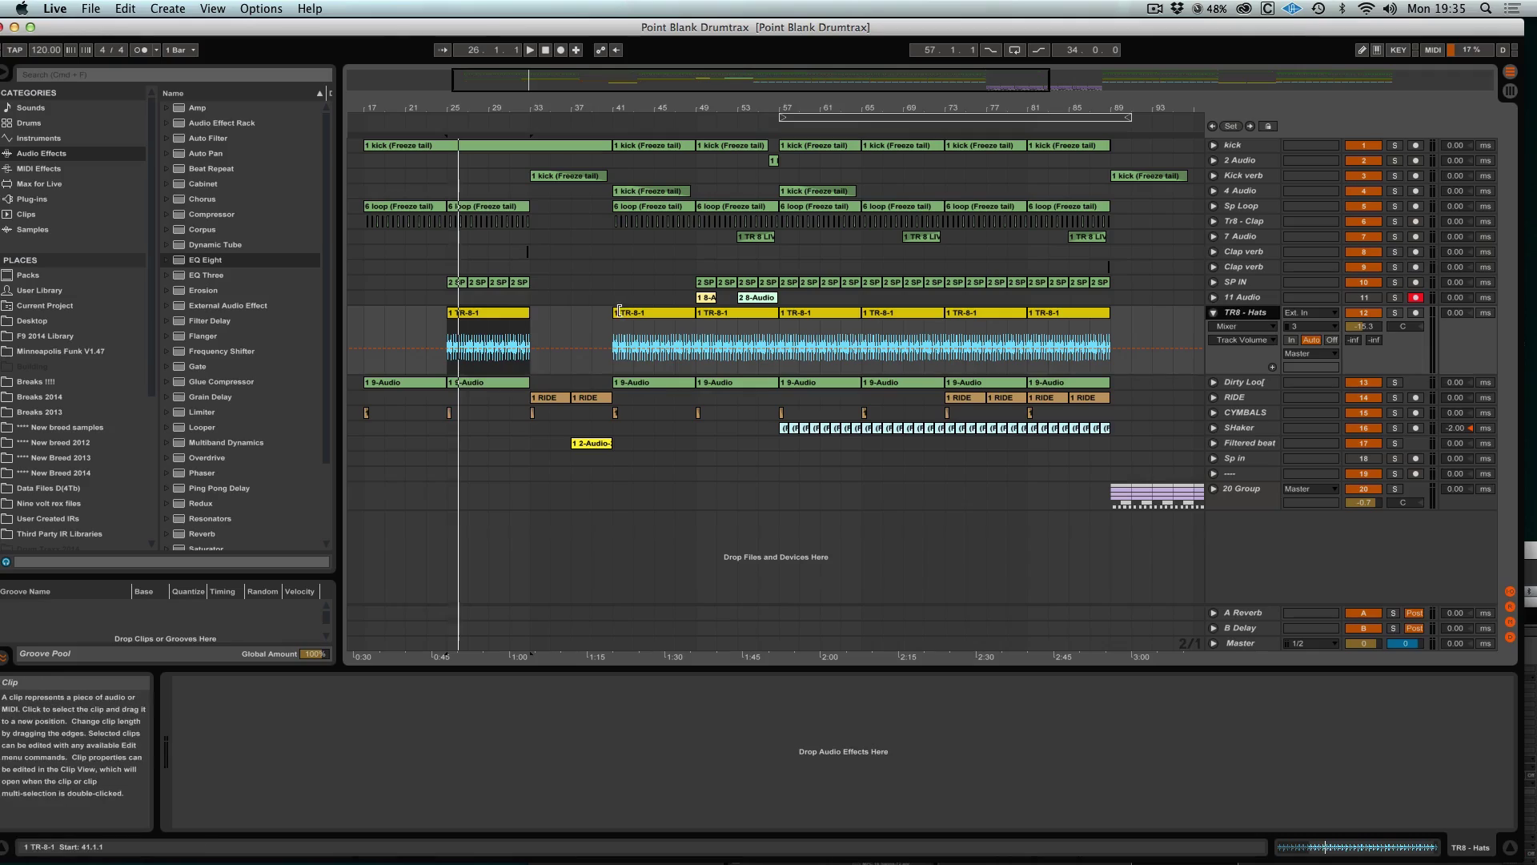
# Step: Solo the 20 Group and play the 808 section from bar 89
pyautogui.click(619, 311)
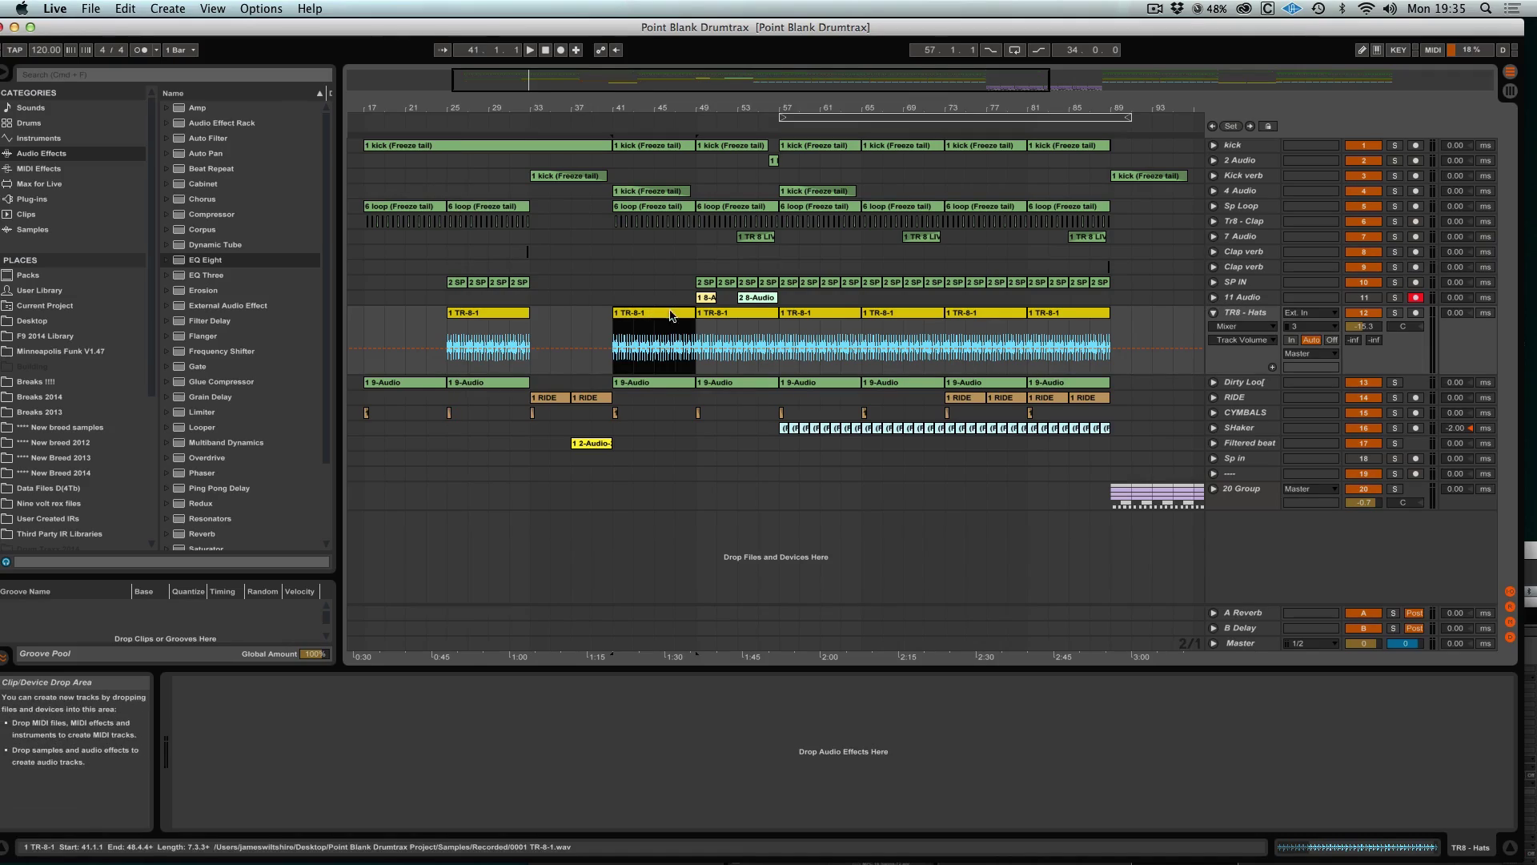
pyautogui.click(1259, 315)
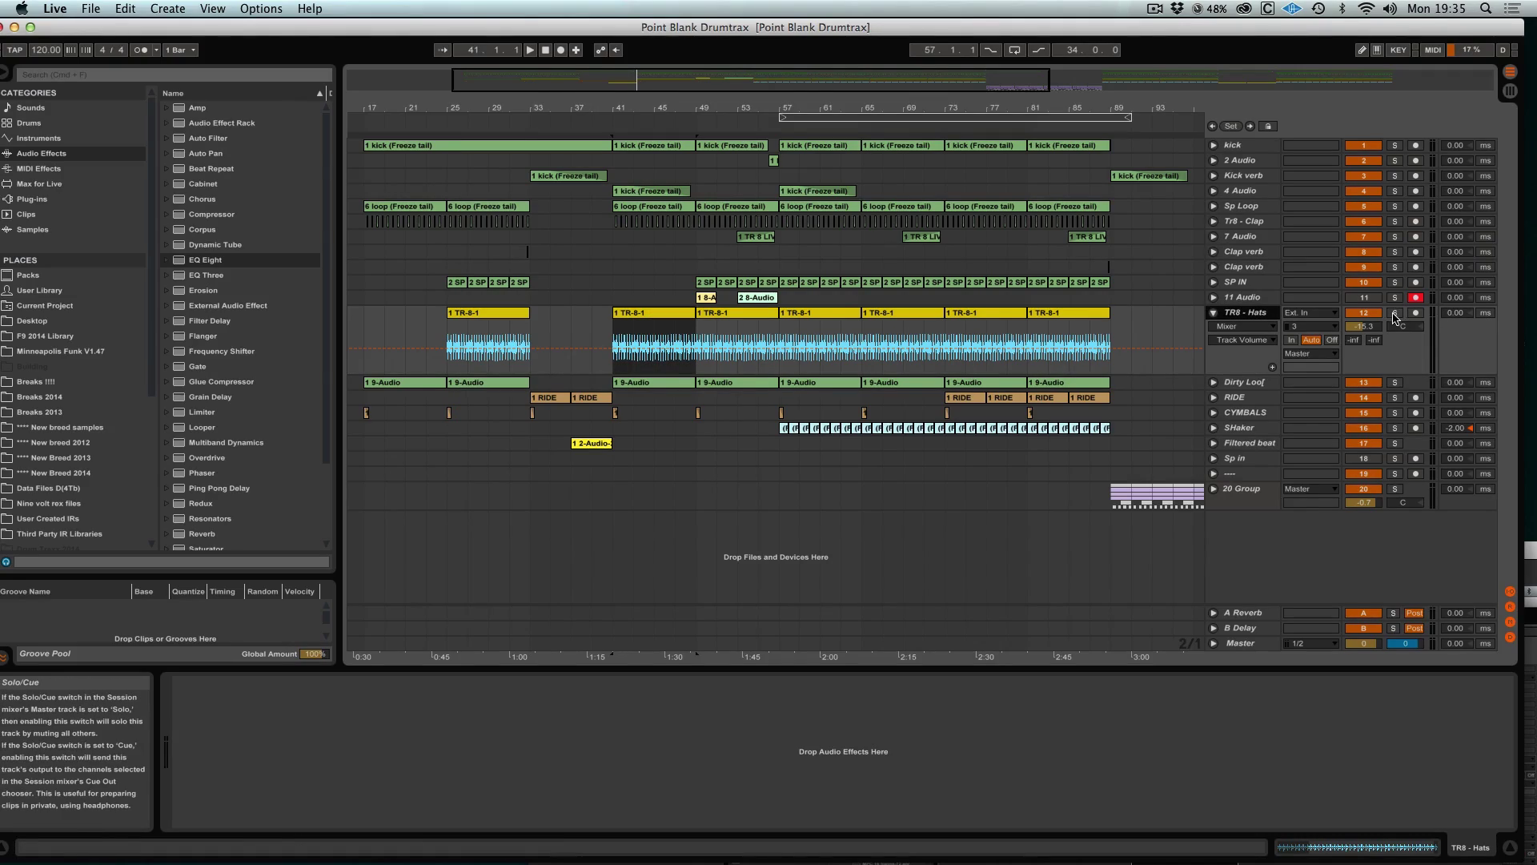
pyautogui.moveTo(1112, 503); pyautogui.dragTo(875, 503)
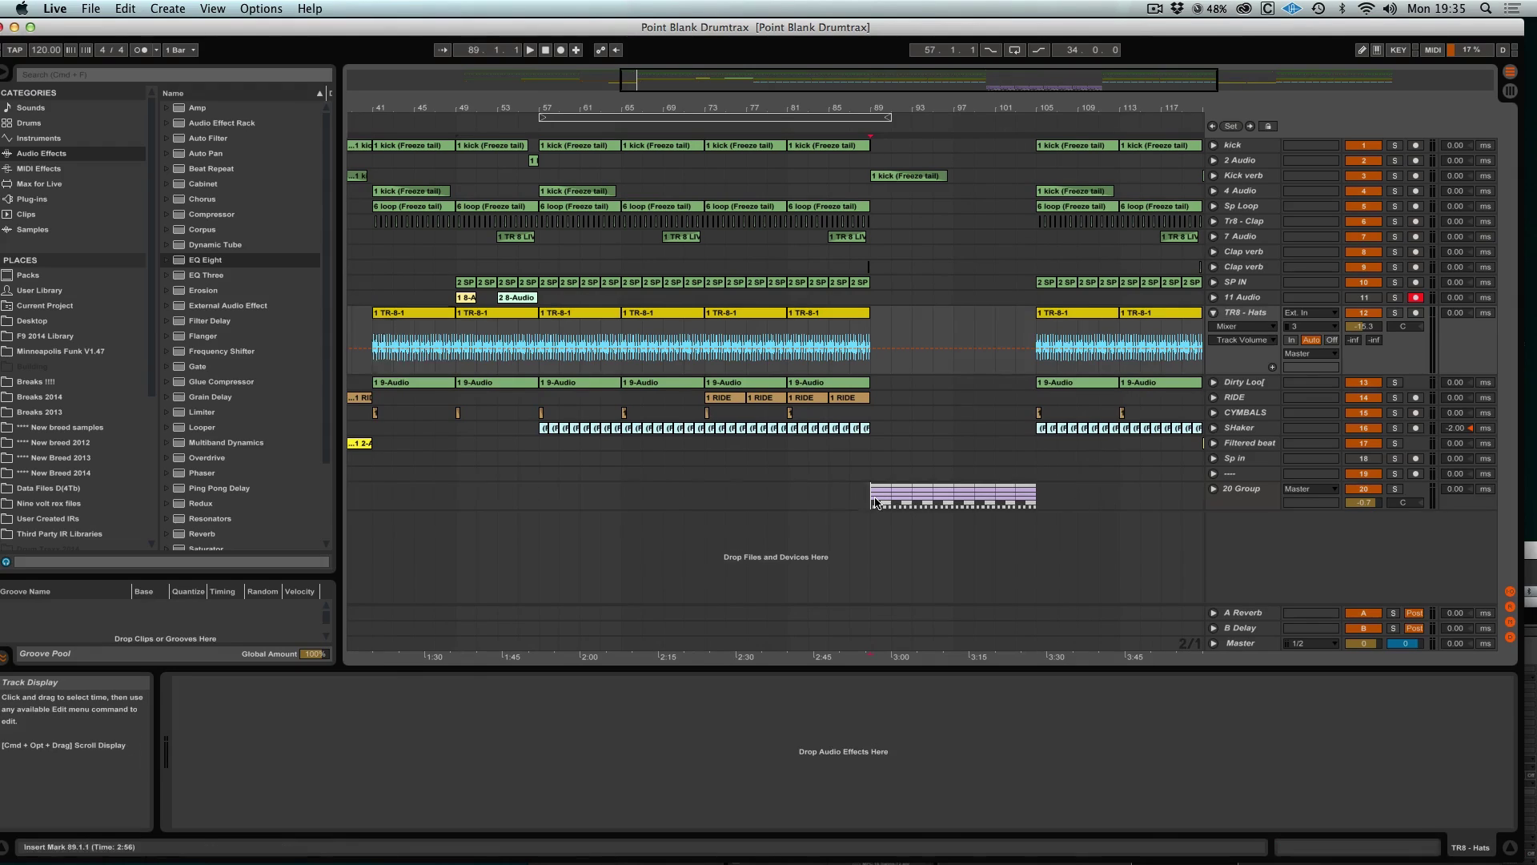
pyautogui.click(875, 503)
pyautogui.click(1395, 489)
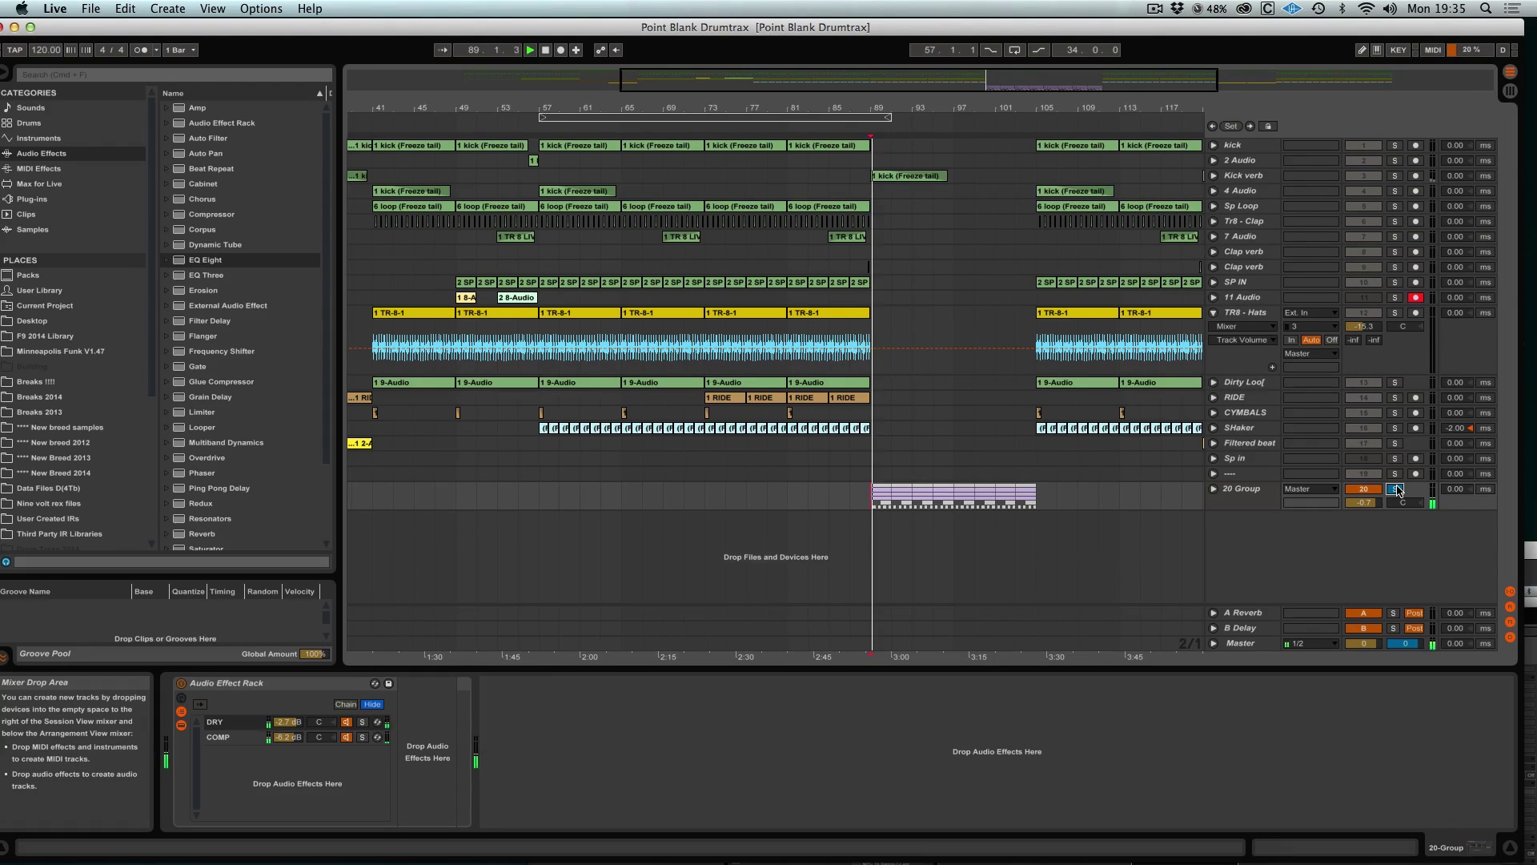
# Step: Solo the TR8 - Hats track and play it from its clip at bar 57
pyautogui.click(1395, 312)
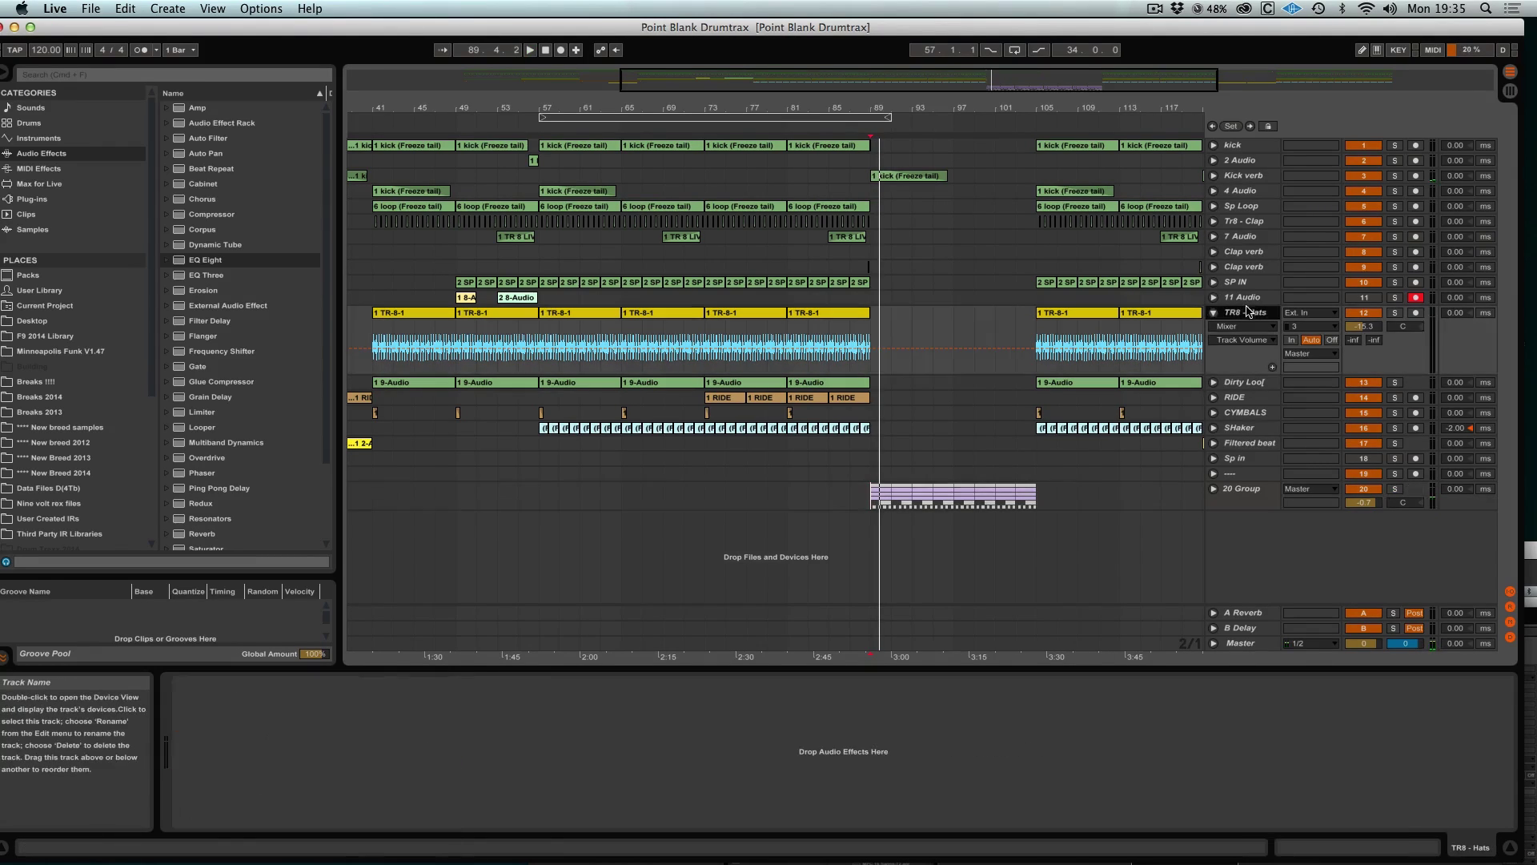
pyautogui.click(576, 314)
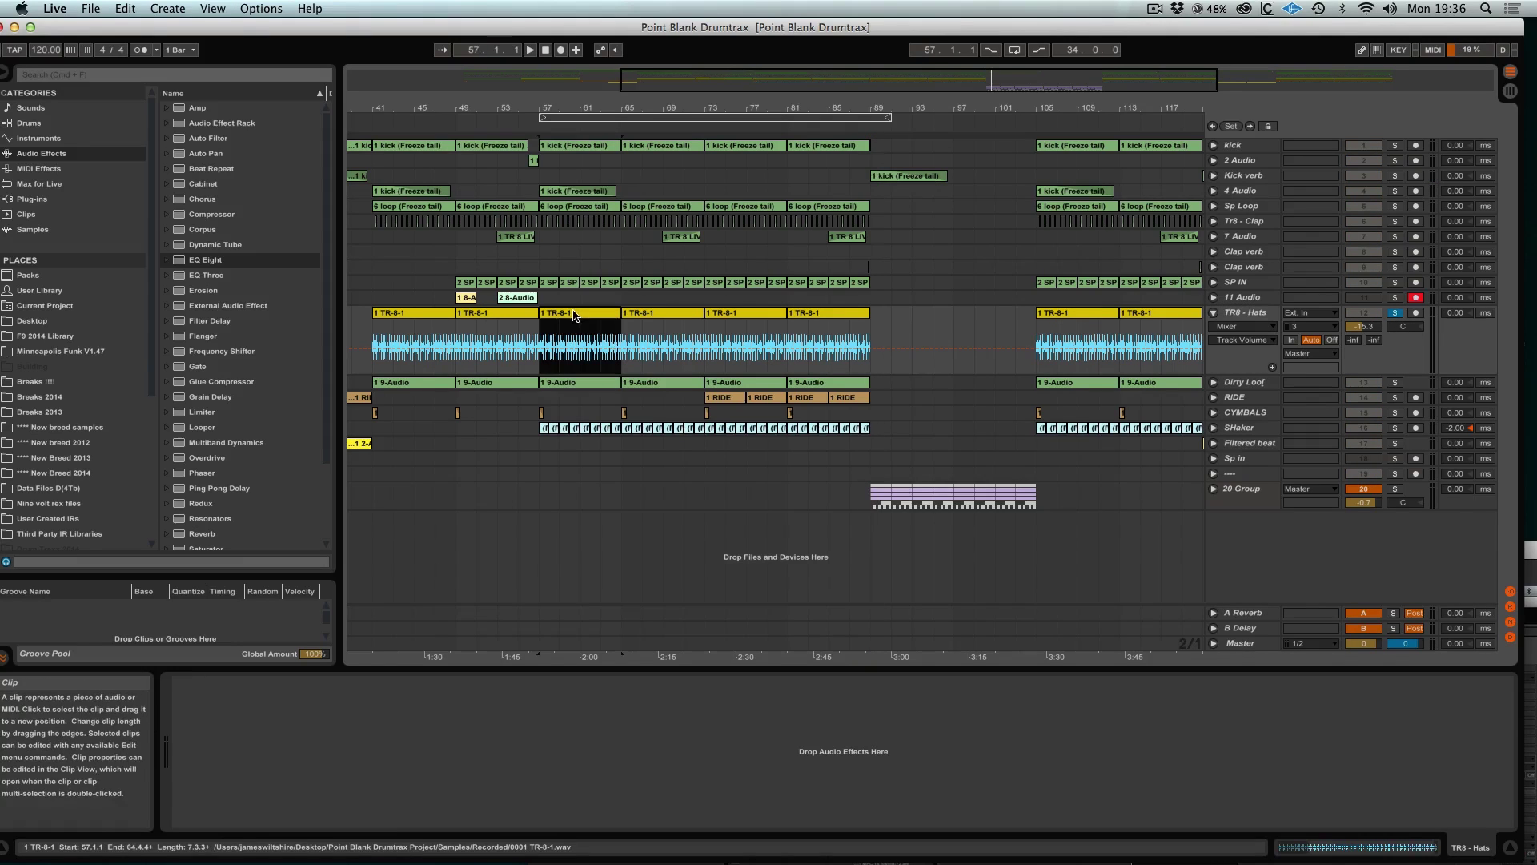
pyautogui.press('space')
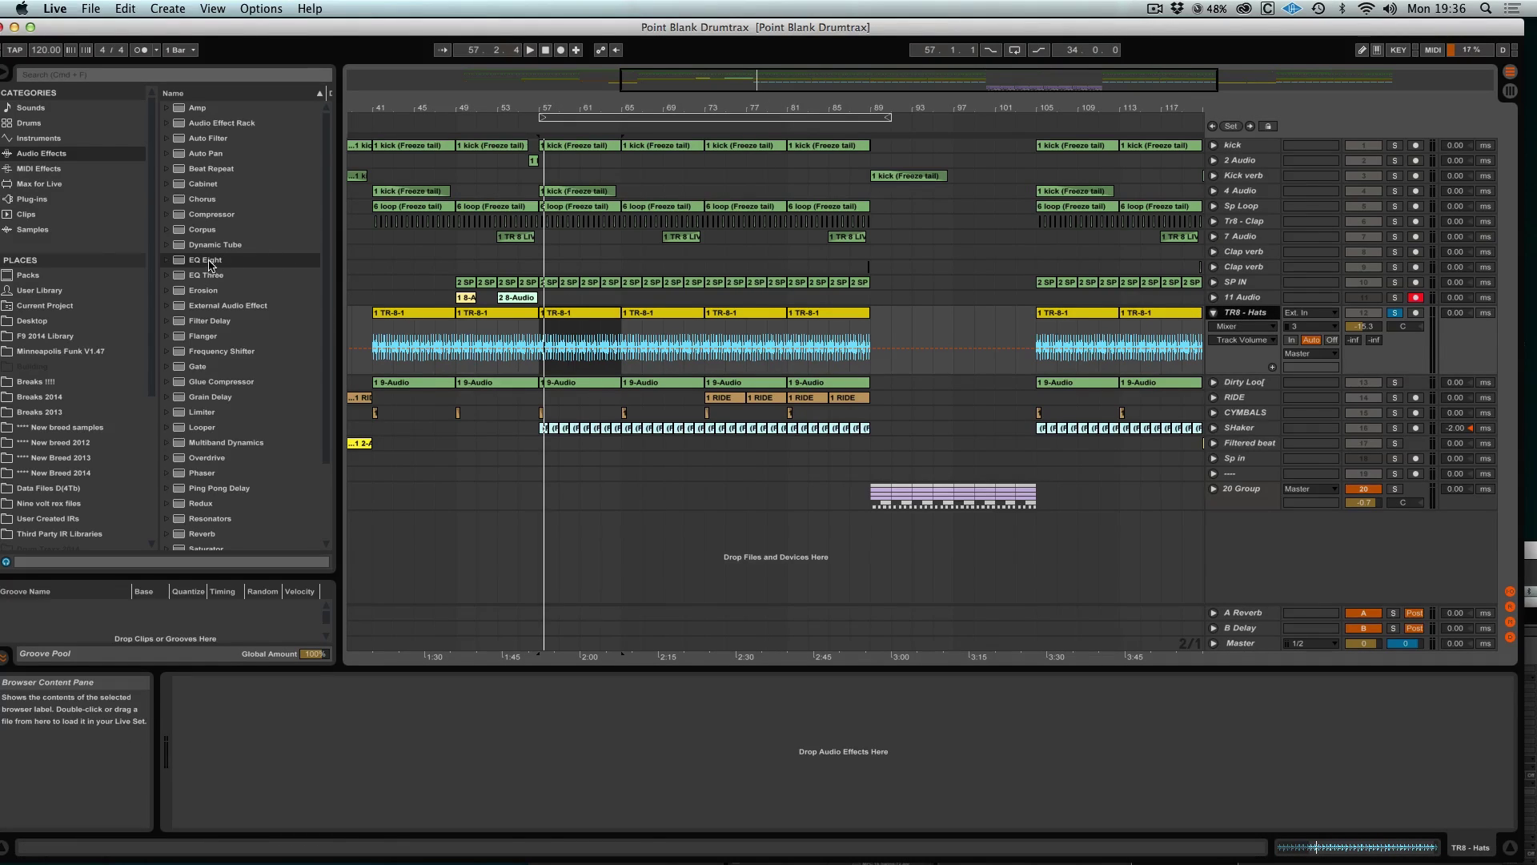
# Step: Load Fielding DSP's Reviver plug-in onto the TR8 - Hats track and reposition its window clear of the device area
pyautogui.click(32, 200)
pyautogui.click(171, 217)
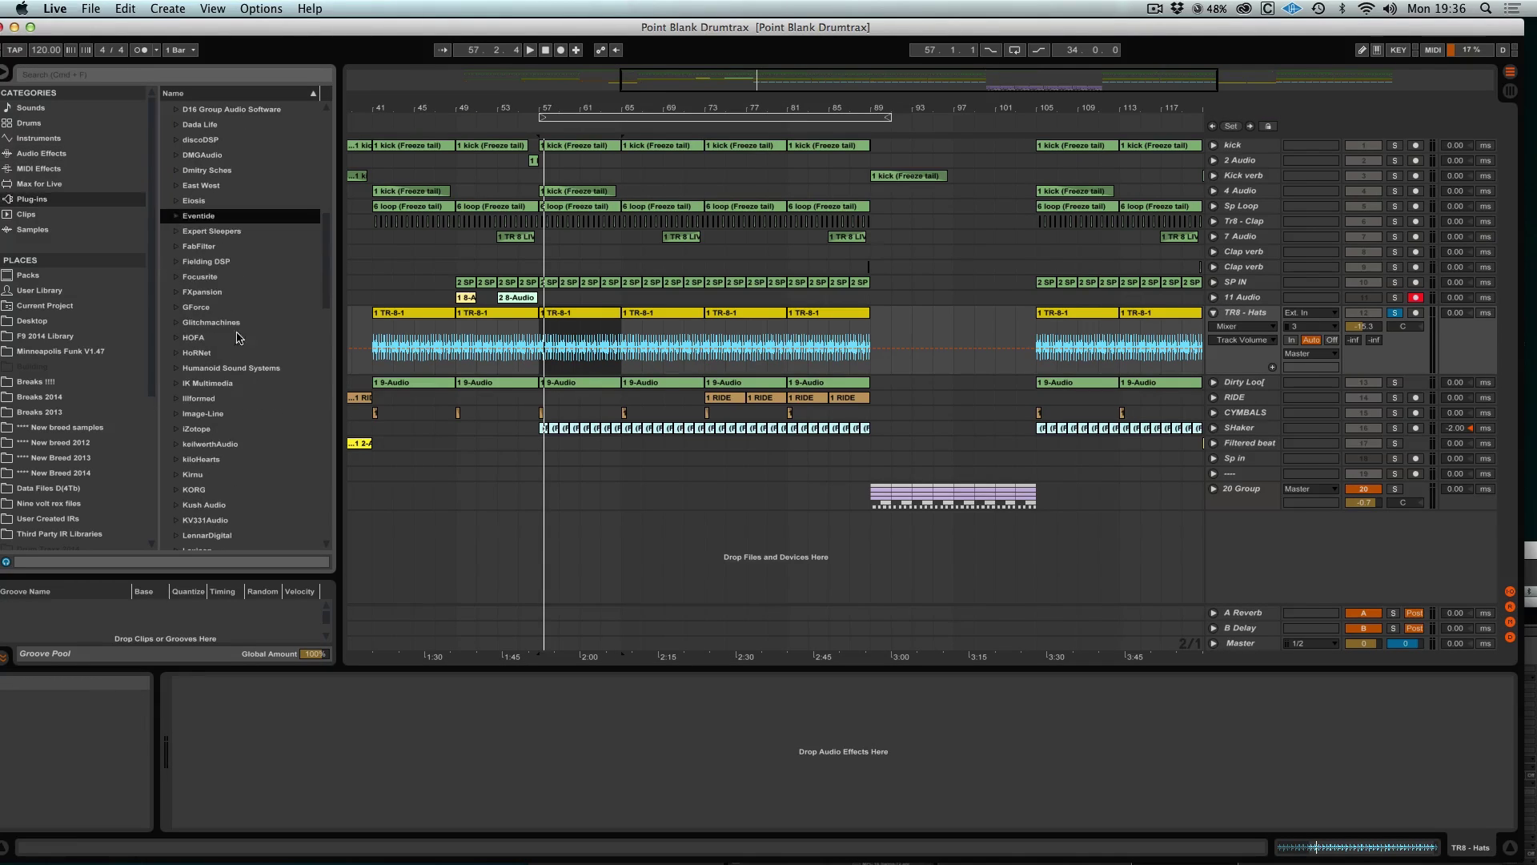
pyautogui.click(173, 261)
pyautogui.moveTo(224, 275); pyautogui.dragTo(1251, 313)
pyautogui.moveTo(975, 806); pyautogui.dragTo(841, 437)
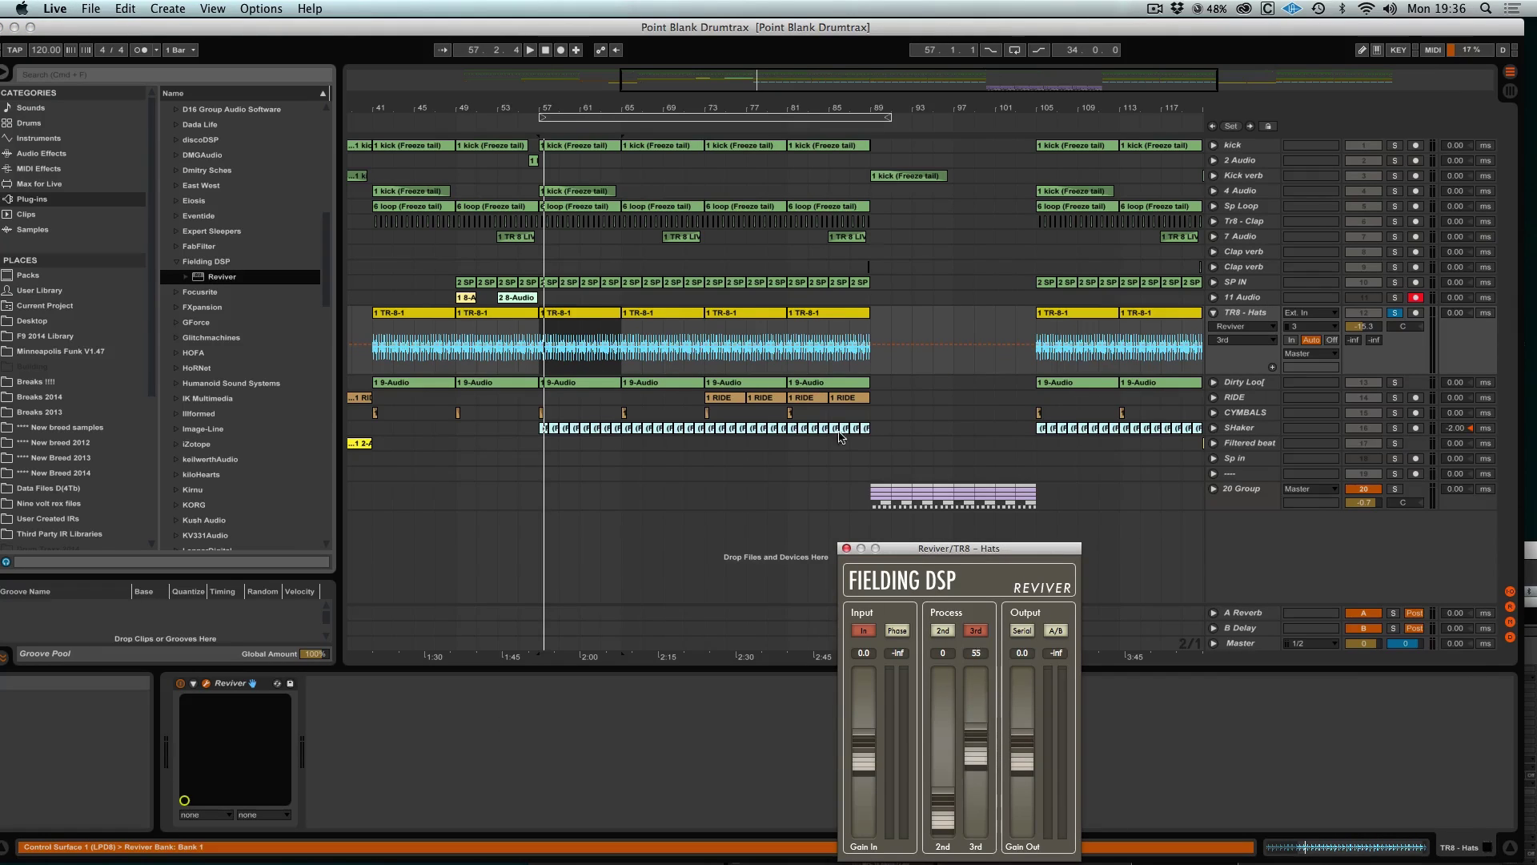
# Step: Play the soloed hats from bar 57 and raise Reviver's 3rd harmonic amount to 64
pyautogui.click(591, 319)
pyautogui.press('space')
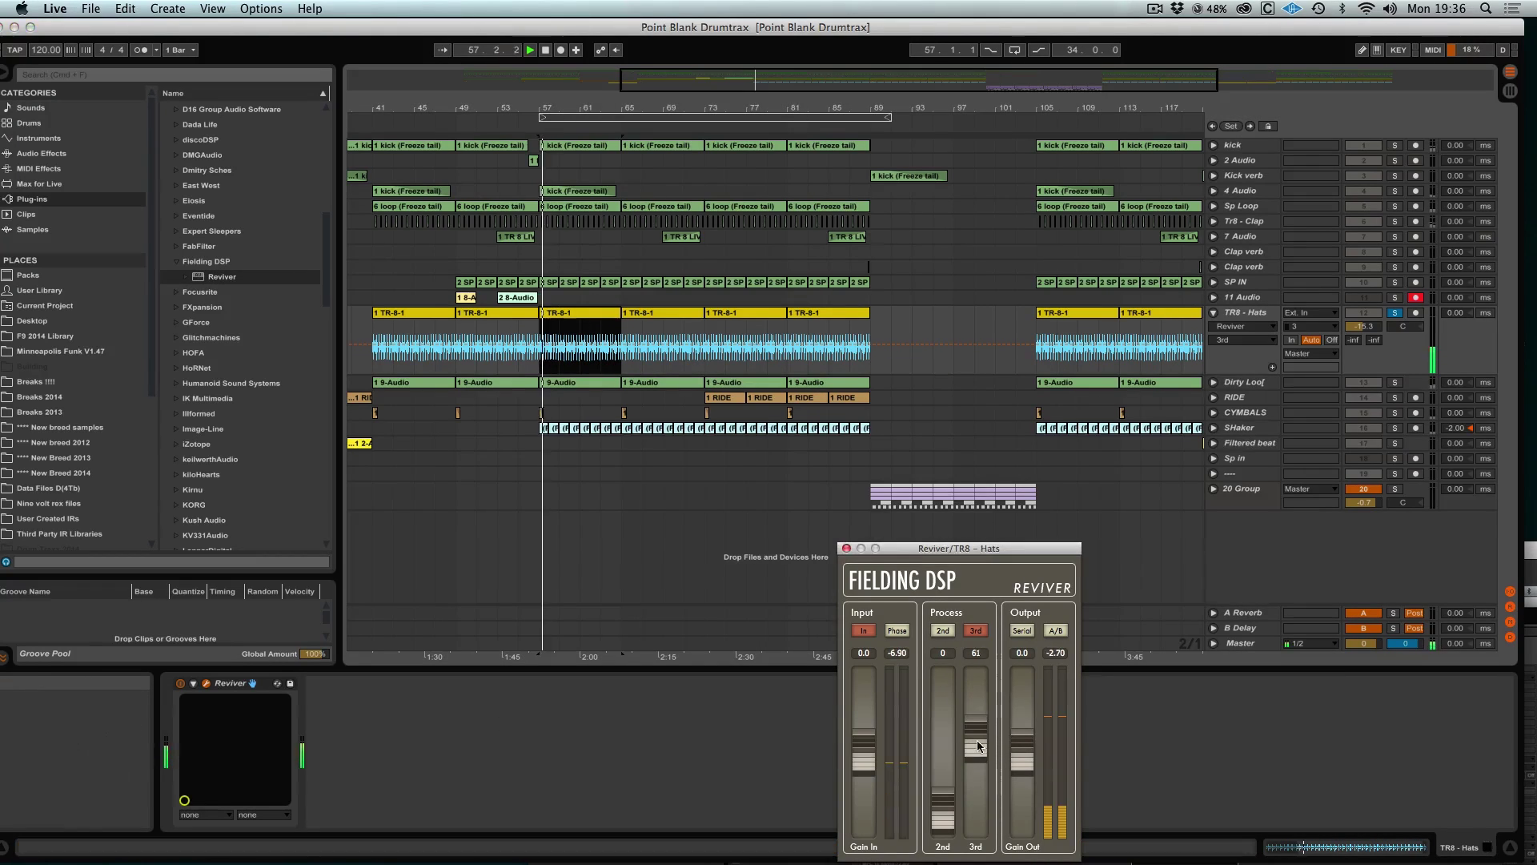
pyautogui.press('space')
# Step: Unsolo TR8 - Hats and lower its track volume slightly while the full mix plays
pyautogui.click(1395, 313)
pyautogui.press('space')
pyautogui.moveTo(1355, 329); pyautogui.dragTo(1354, 331)
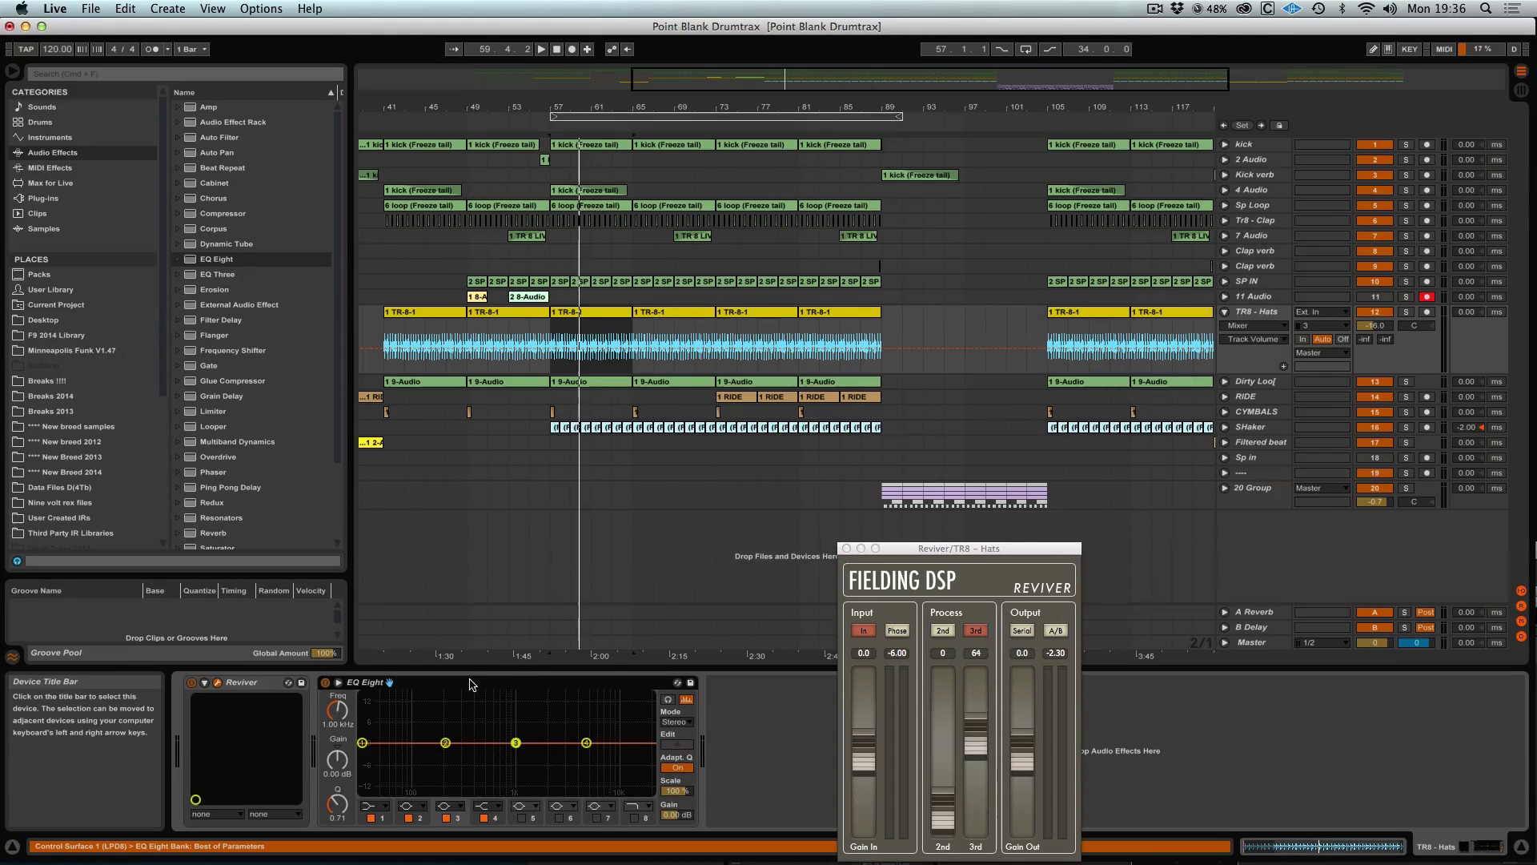
# Step: Add EQ Eight after Reviver, expand its display, and boost band 3 about 7.4 dB near 9.4 kHz with Q 0.10
pyautogui.click(847, 549)
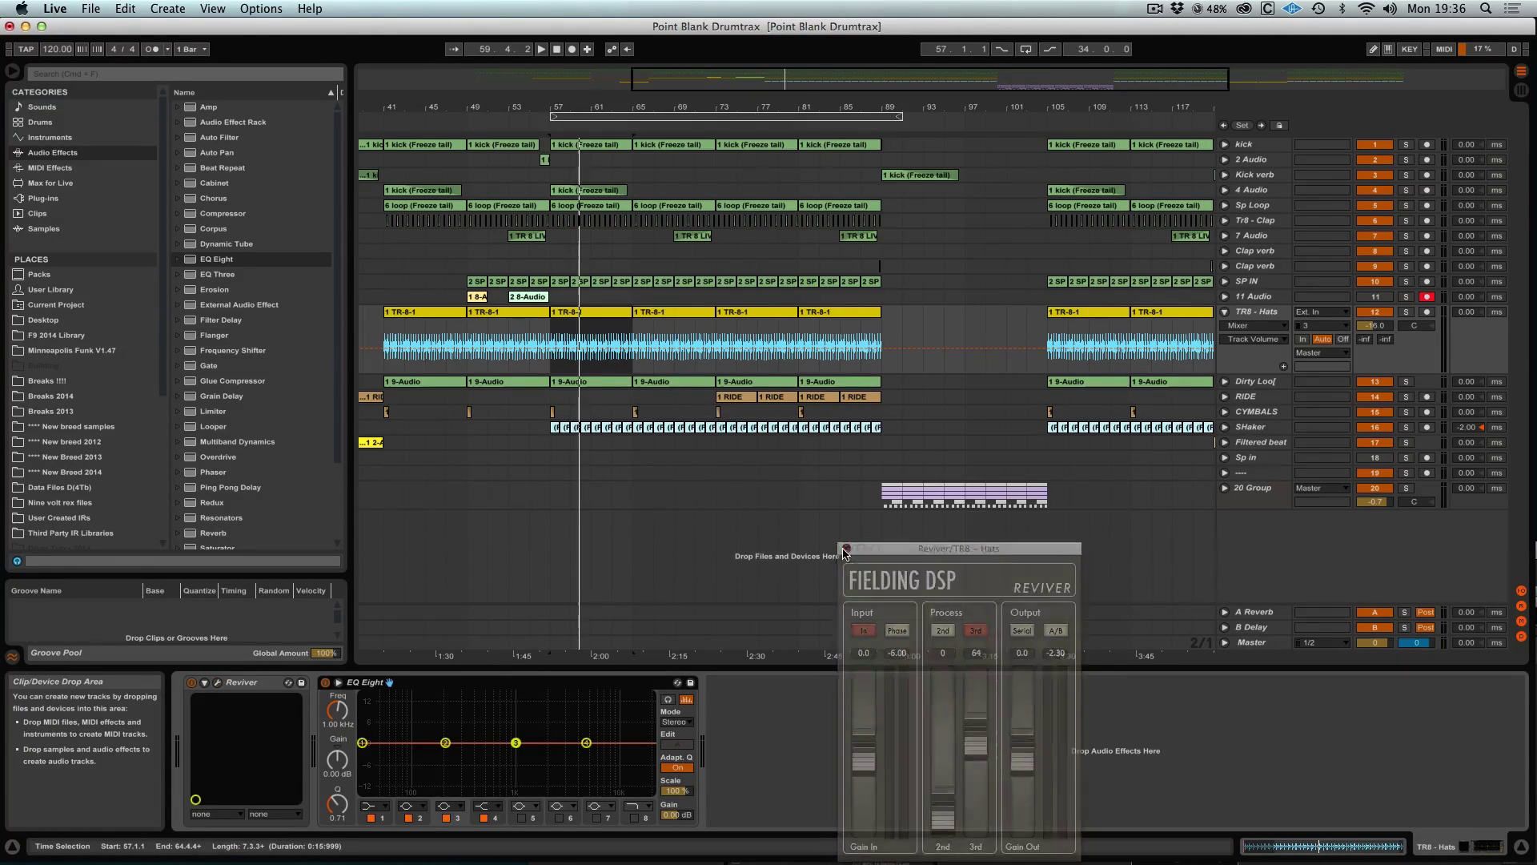
pyautogui.doubleClick(513, 696)
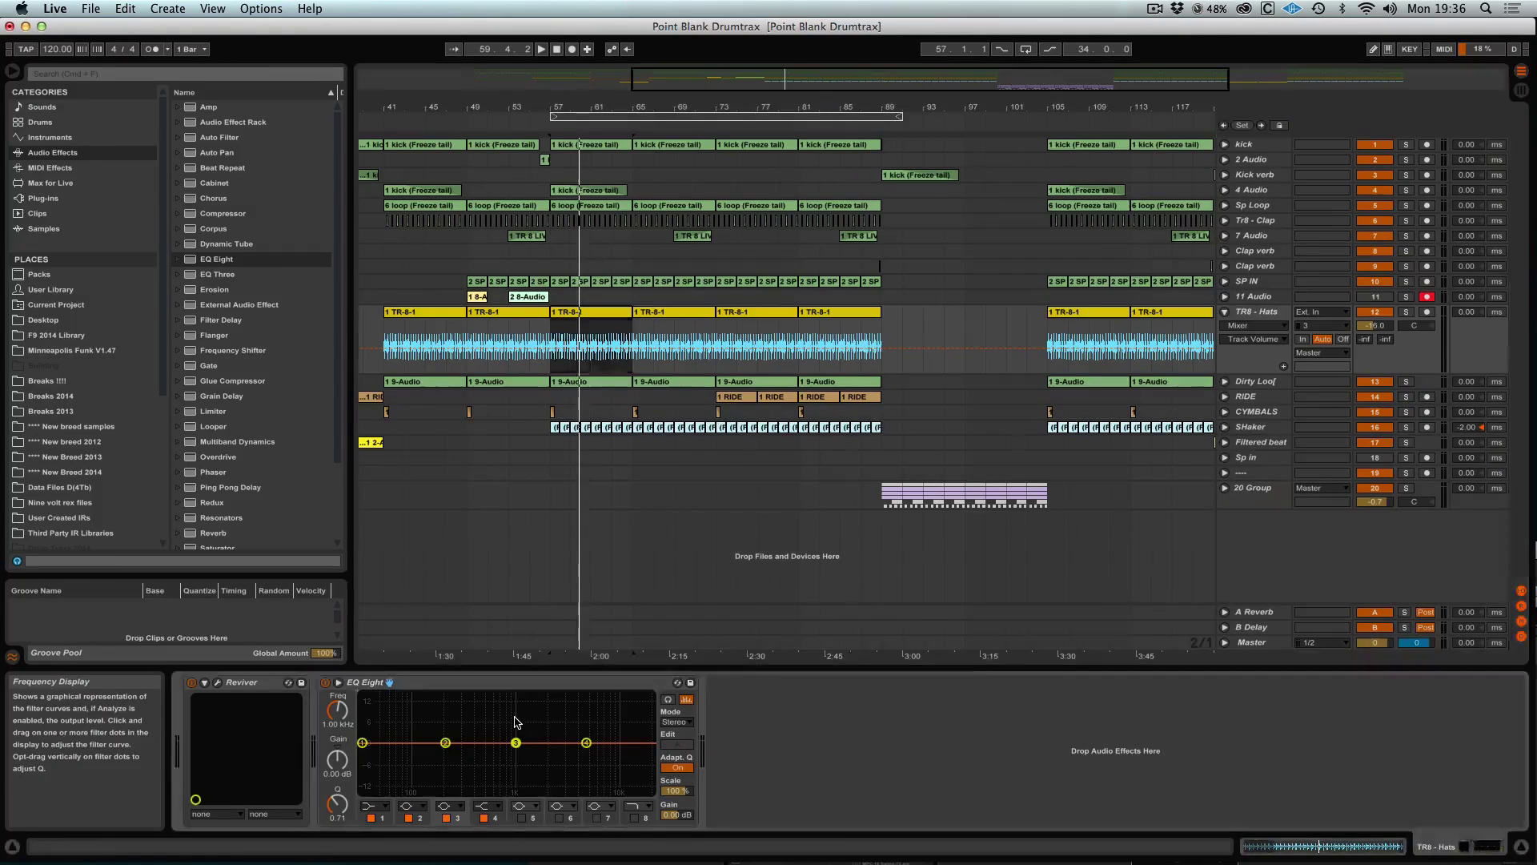
pyautogui.moveTo(980, 513); pyautogui.dragTo(1370, 450)
pyautogui.moveTo(451, 790); pyautogui.dragTo(451, 836)
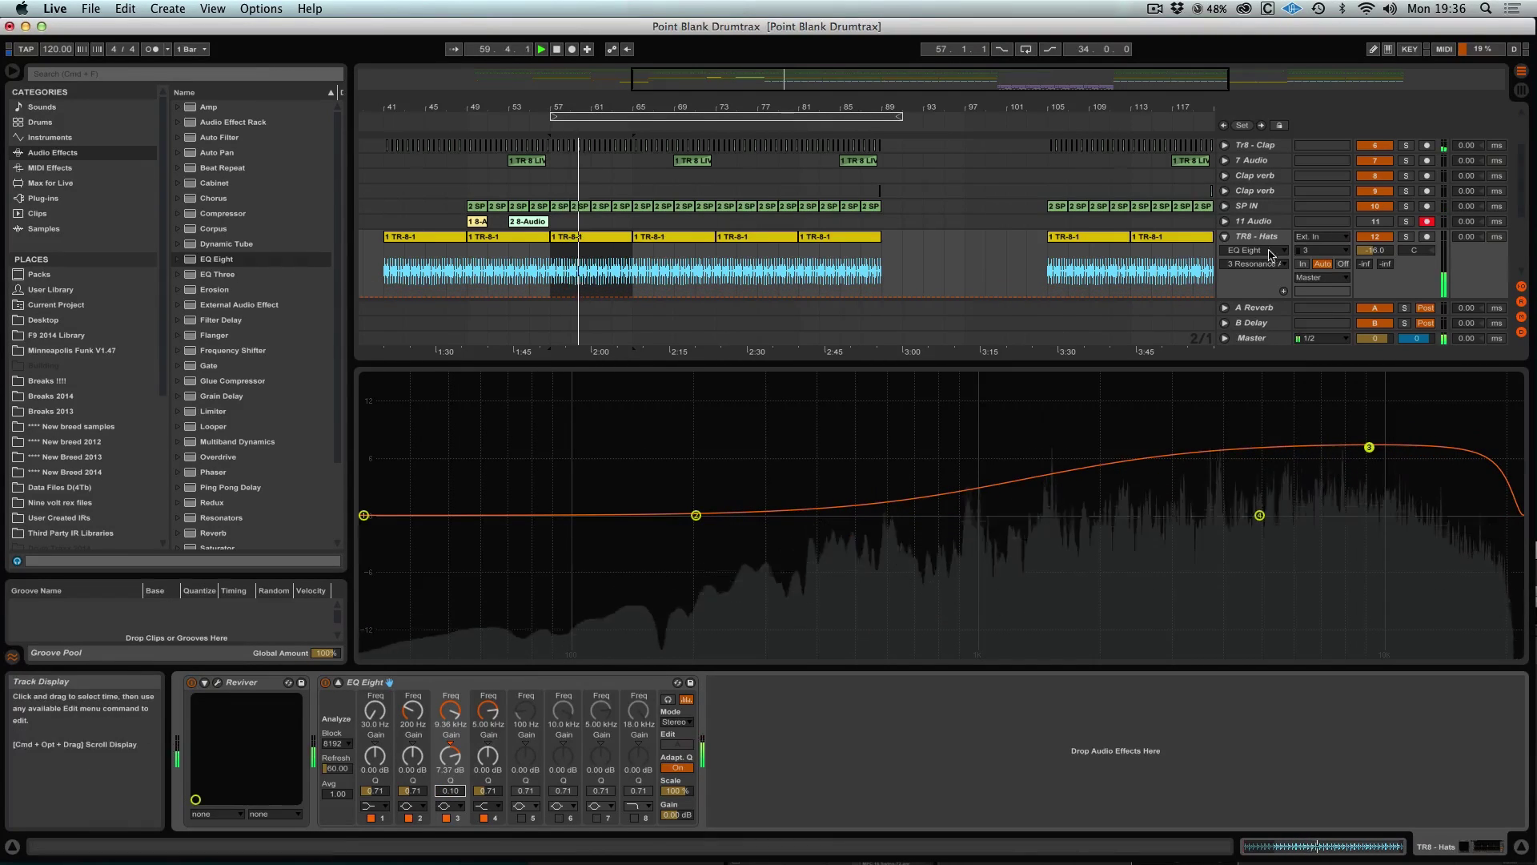
# Step: Try a narrower band 3 with Q about 3.3 and a 4.94 dB boost at 9.66 kHz, auditioning it in playback
pyautogui.moveTo(1370, 448); pyautogui.dragTo(1373, 443)
pyautogui.press('space')
pyautogui.moveTo(418, 790); pyautogui.dragTo(453, 760)
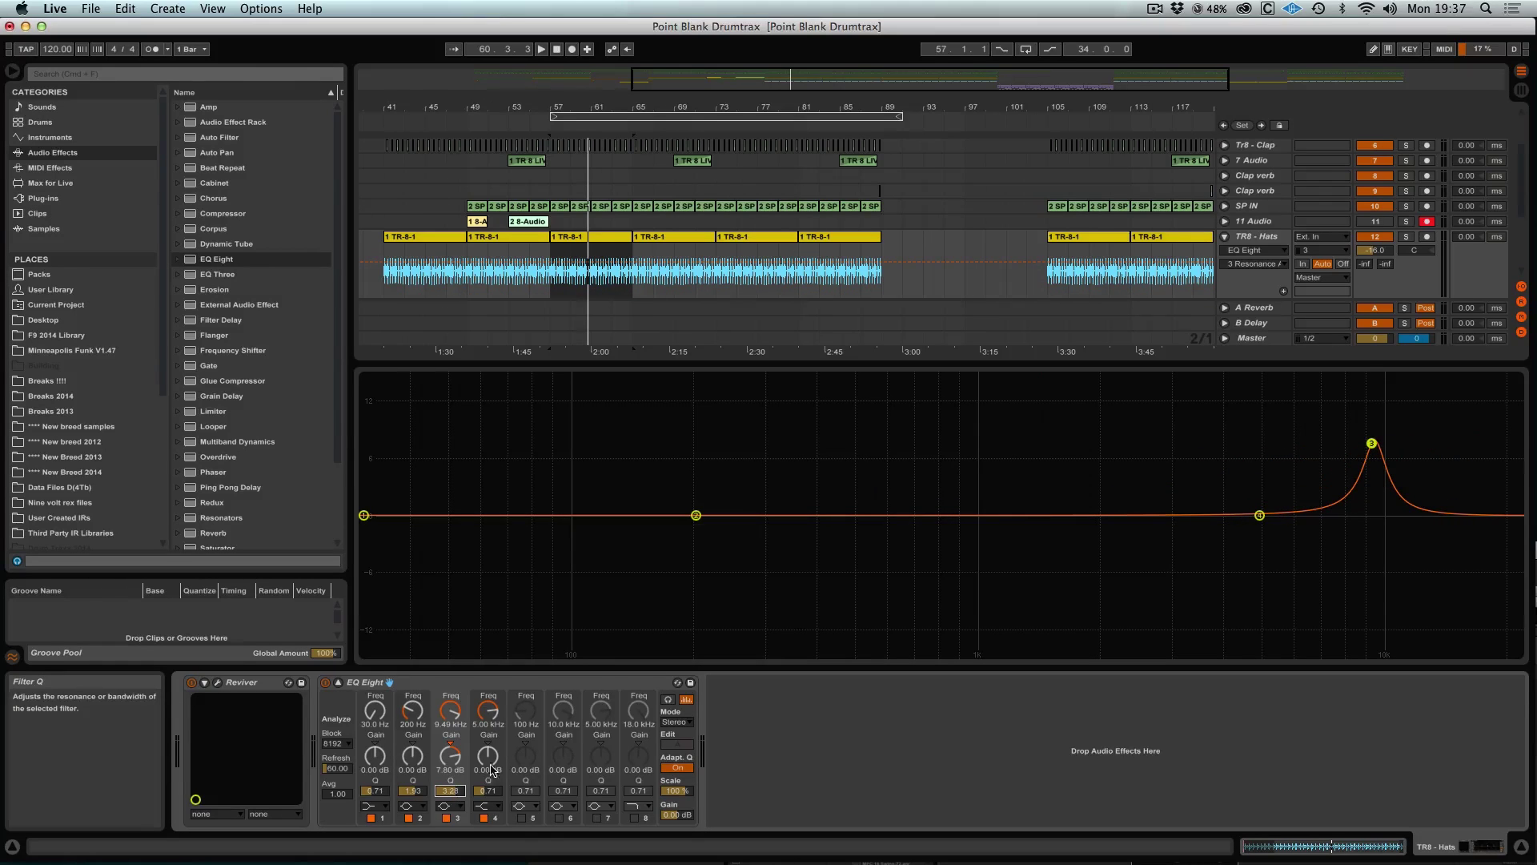
pyautogui.moveTo(1371, 442)
pyautogui.mouseDown()
pyautogui.moveTo(1298, 440)
pyautogui.moveTo(1171, 507)
pyautogui.moveTo(1362, 439)
pyautogui.moveTo(1345, 384)
pyautogui.moveTo(1242, 440)
pyautogui.moveTo(1116, 419)
pyautogui.moveTo(1361, 465)
pyautogui.mouseUp()
pyautogui.press('space')
pyautogui.press('space')
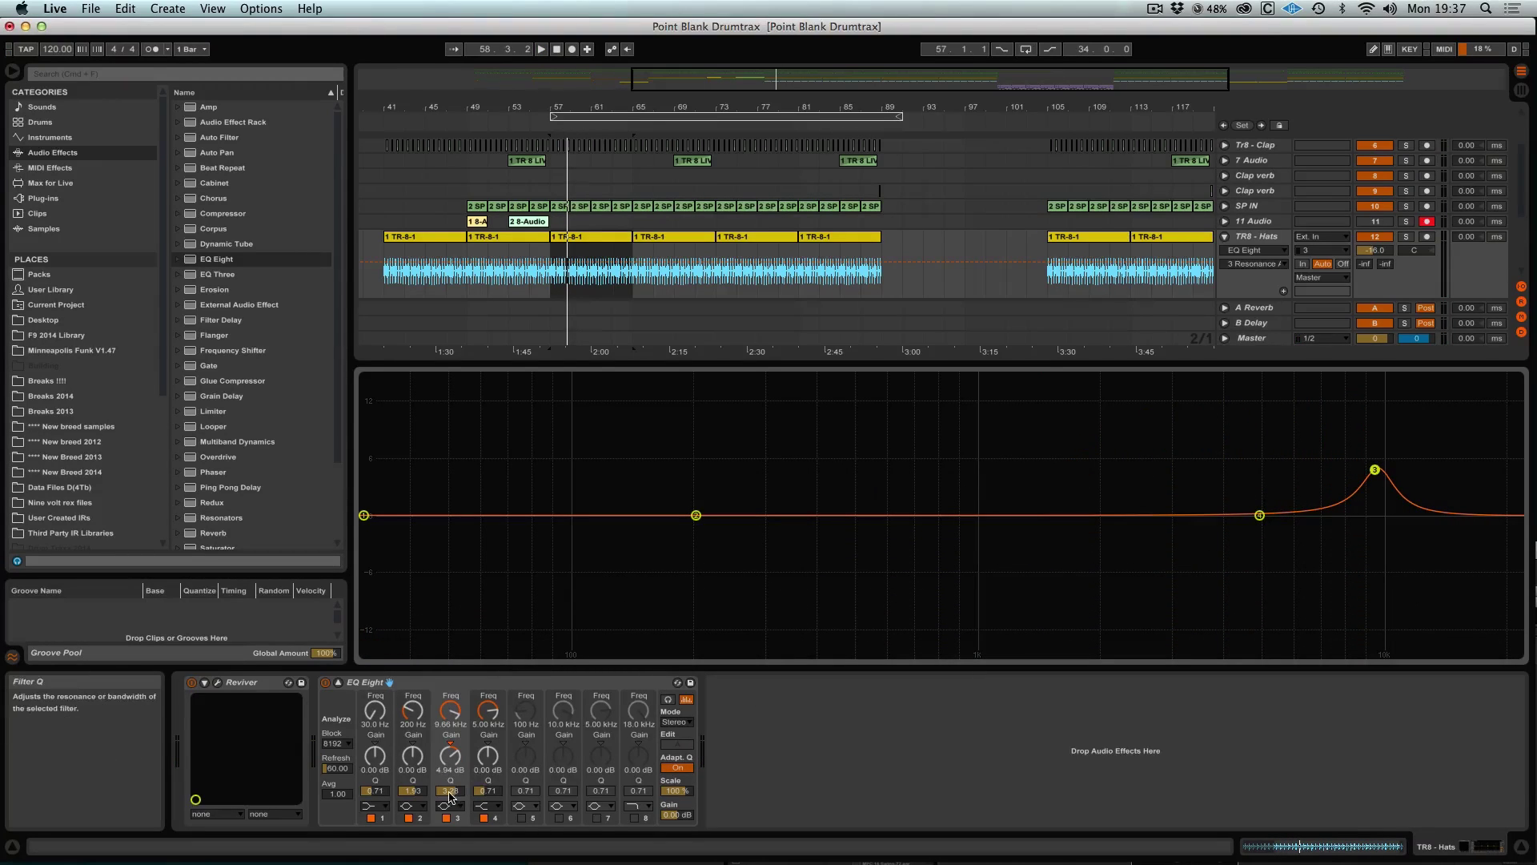
# Step: Widen EQ Eight's band 3 to Q 0.23, boost it 11.2 dB at 9.97 kHz, and play from bar 57
pyautogui.moveTo(450, 793); pyautogui.dragTo(450, 849)
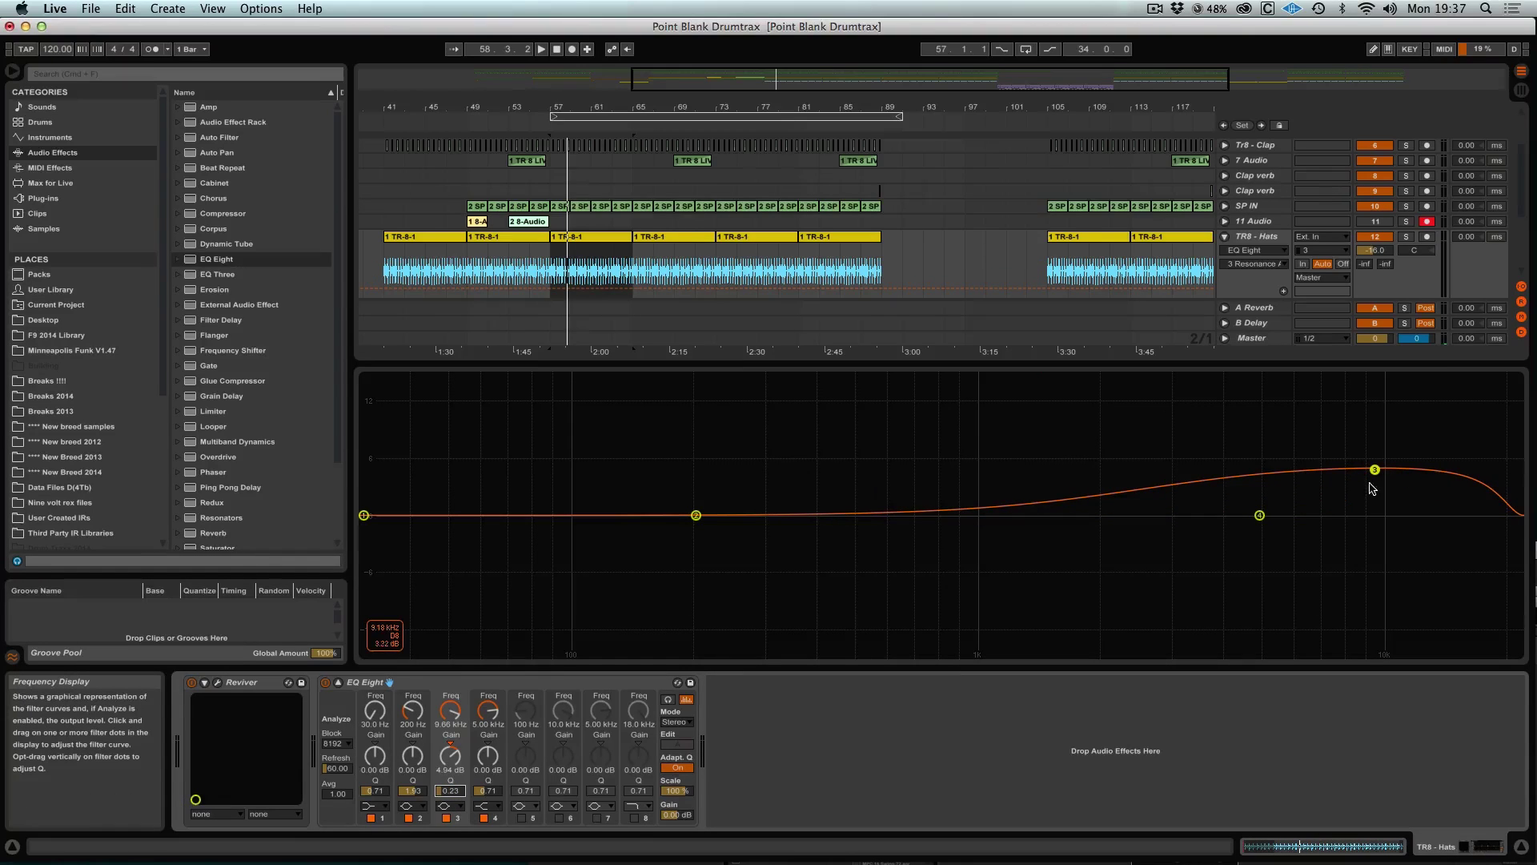
pyautogui.moveTo(1375, 470); pyautogui.dragTo(1379, 411)
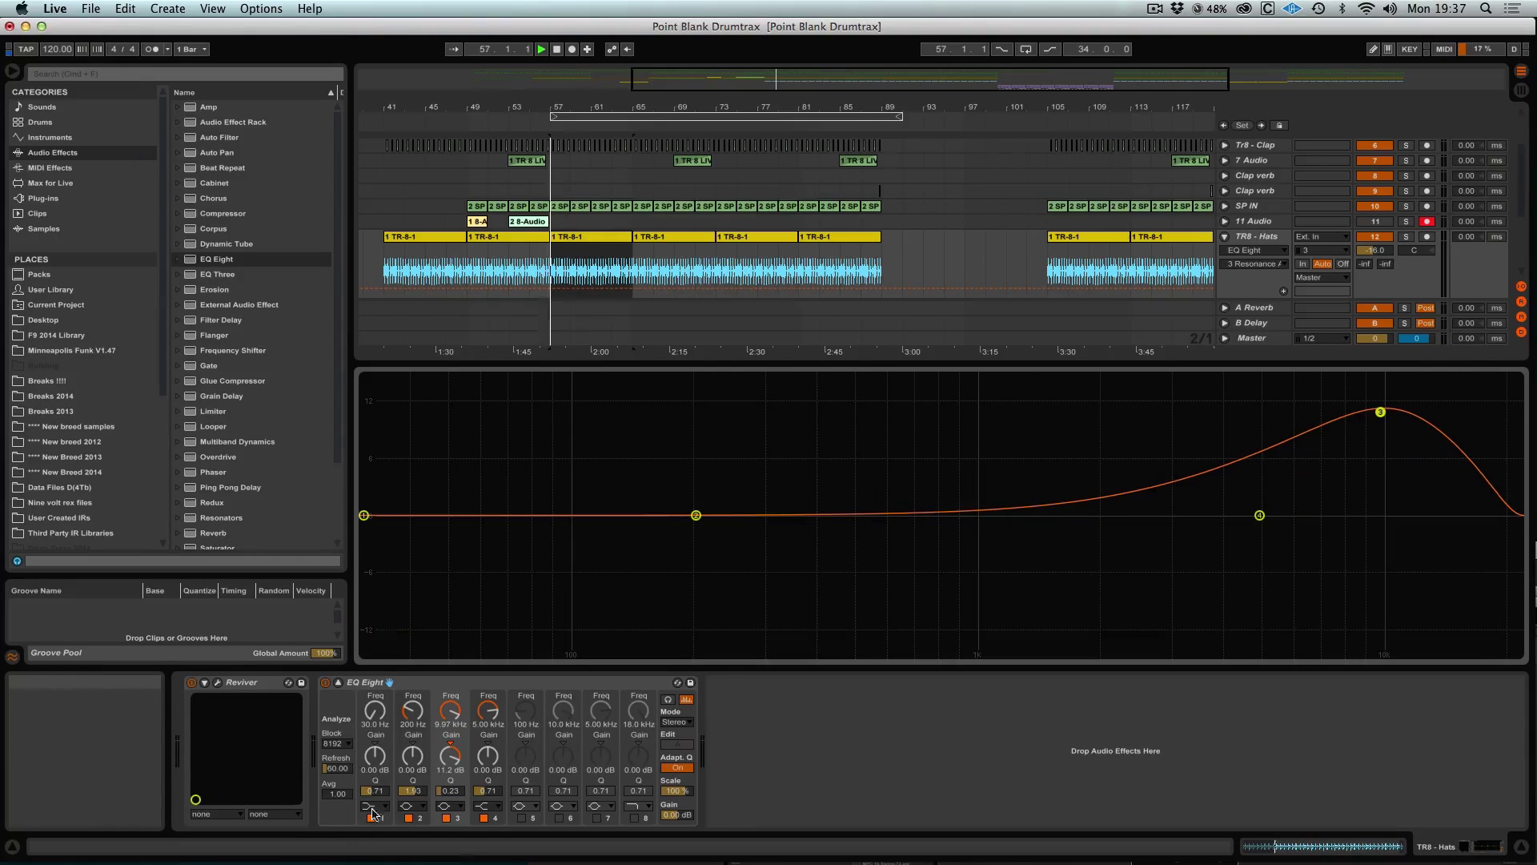
pyautogui.press('space')
pyautogui.press('space')
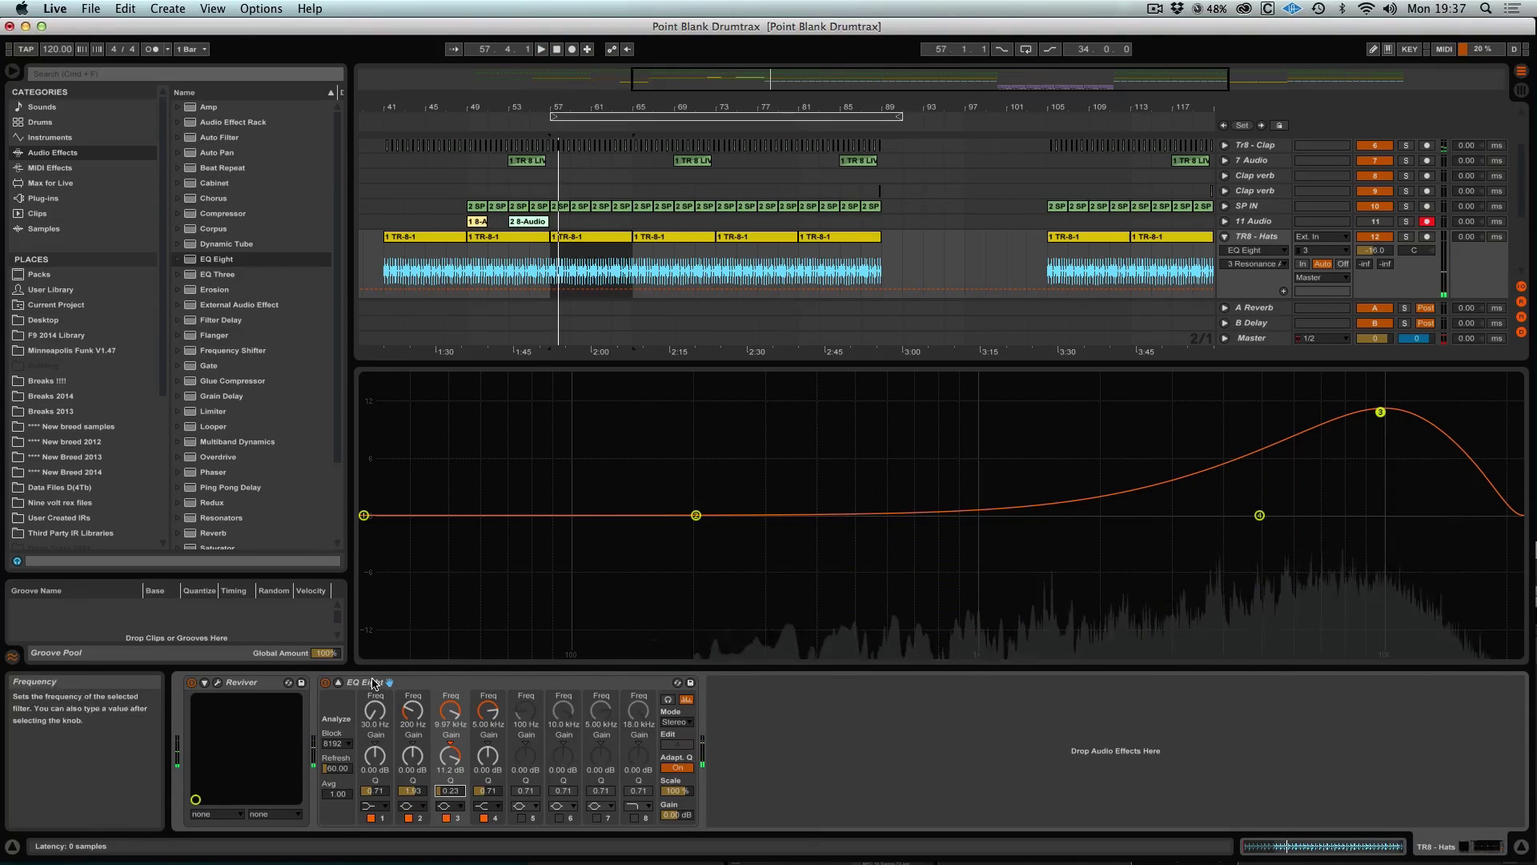
# Step: Group EQ Eight into an Audio Effect Rack, show its chain list, and lower the chain volume to -46 dB
pyautogui.rightClick(371, 682)
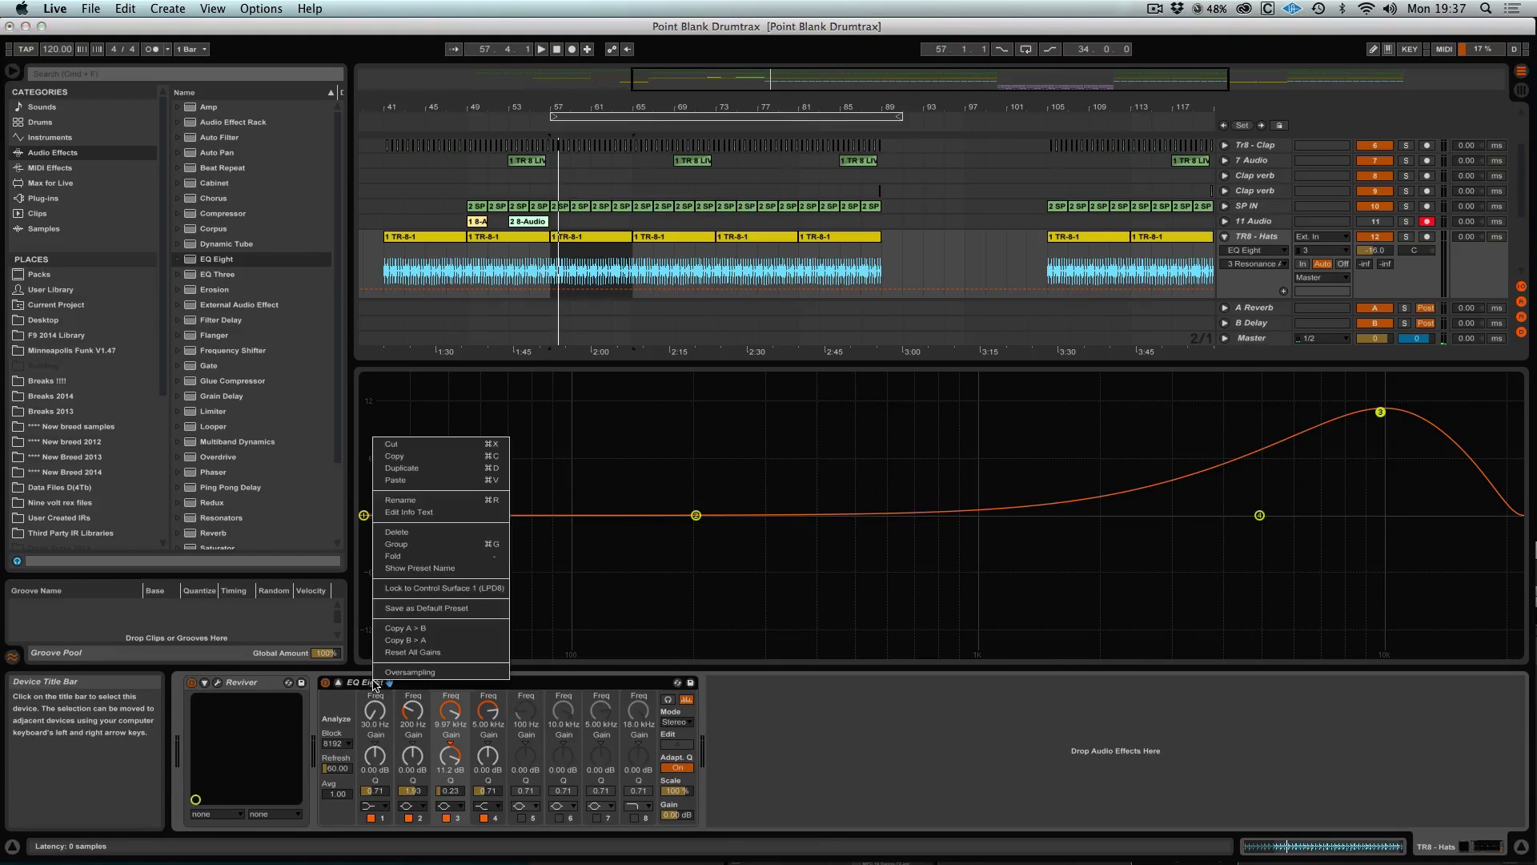
pyautogui.click(401, 551)
pyautogui.click(327, 711)
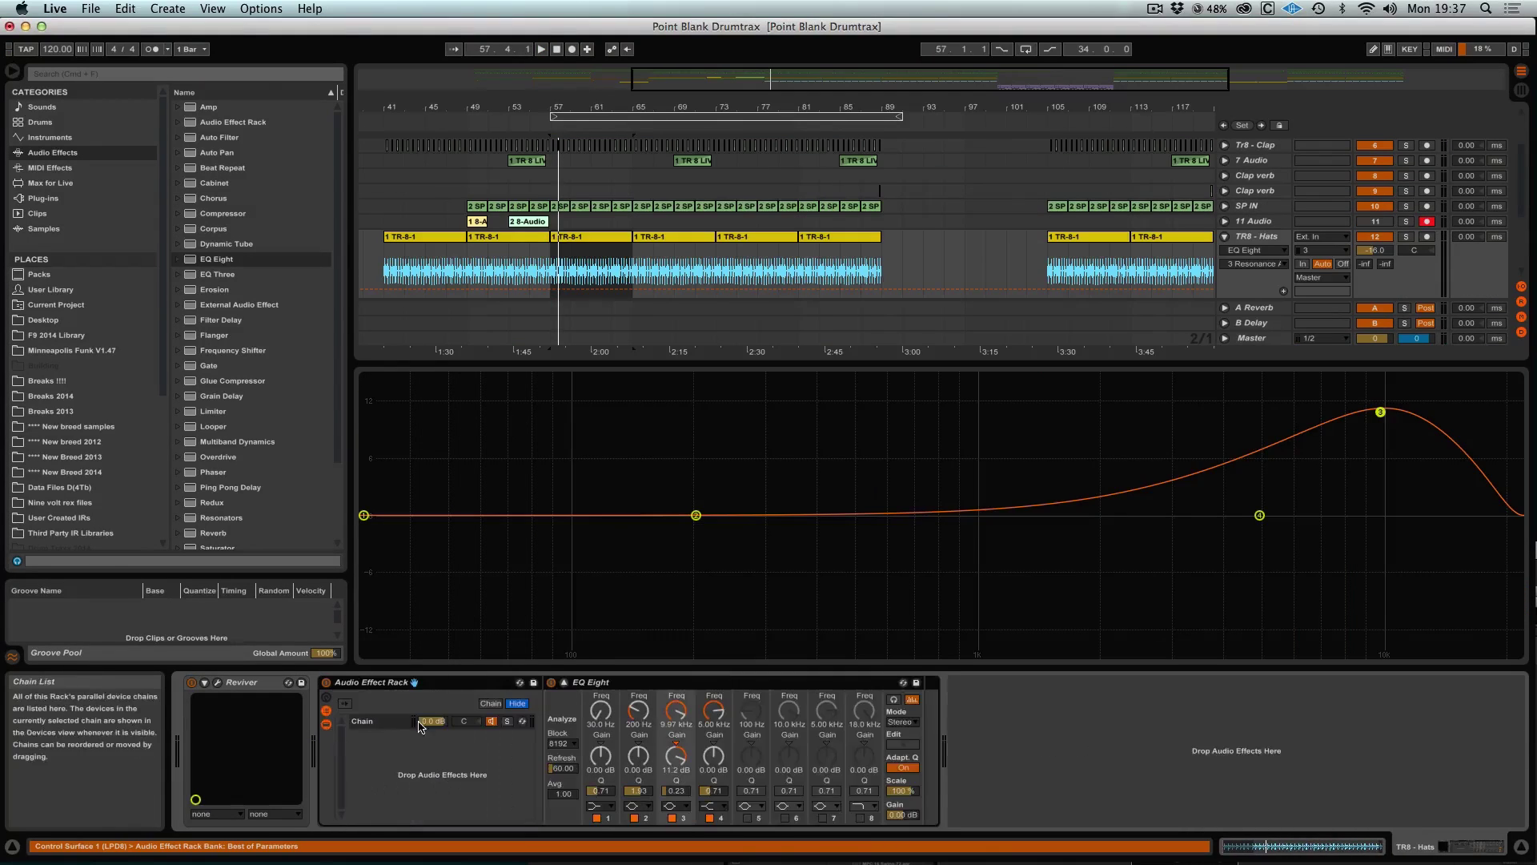
# Step: Create a second empty chain named DRY, place it above the EQ Eight chain, and rename the EQ chain TOP END
pyautogui.rightClick(361, 745)
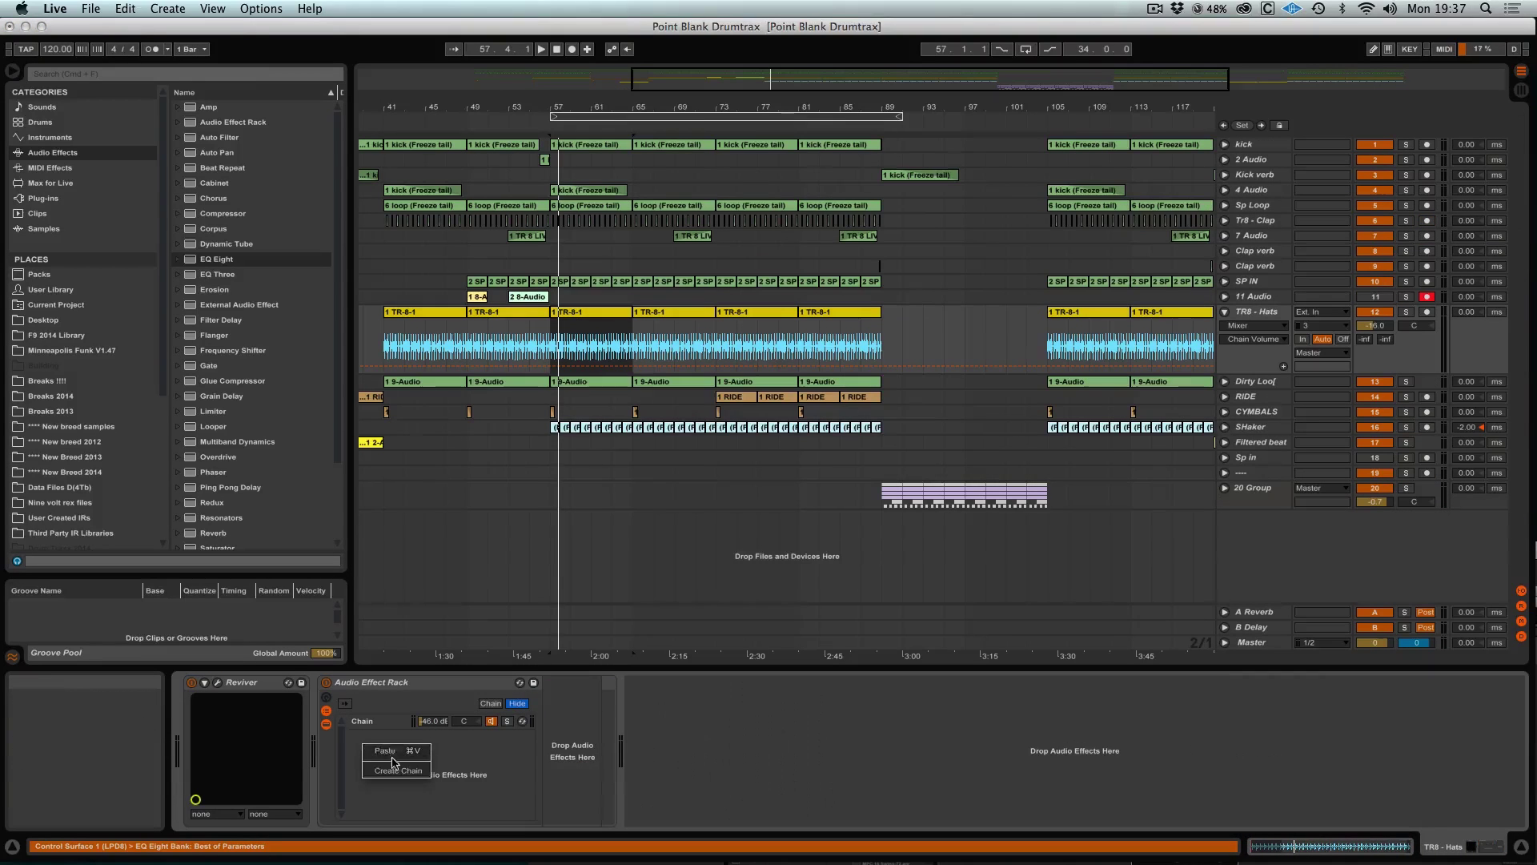
pyautogui.click(396, 770)
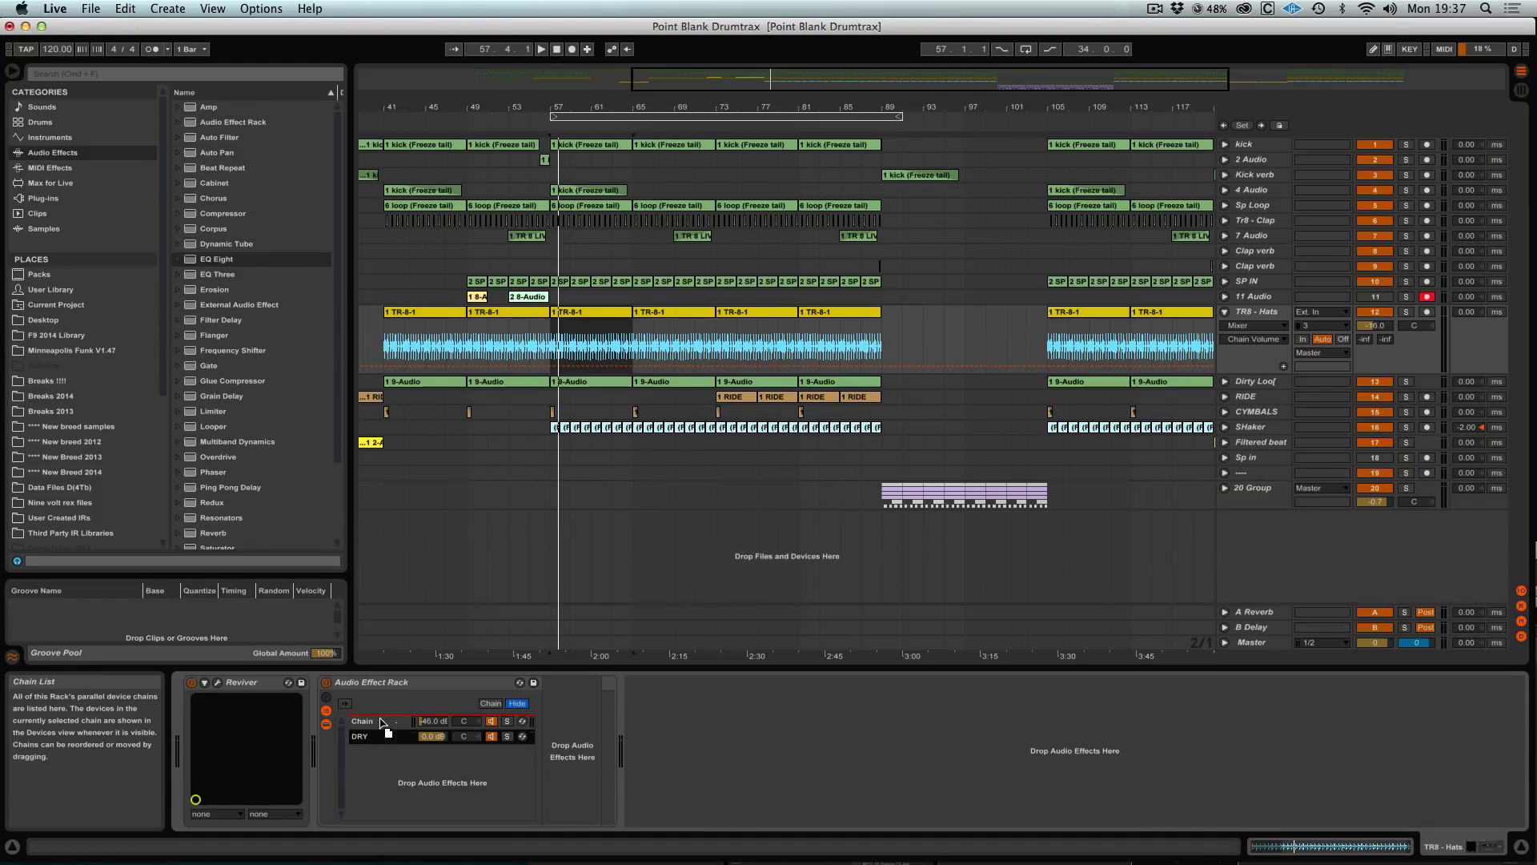
pyautogui.click(373, 741)
pyautogui.press('super+r')
pyautogui.press('super+t')
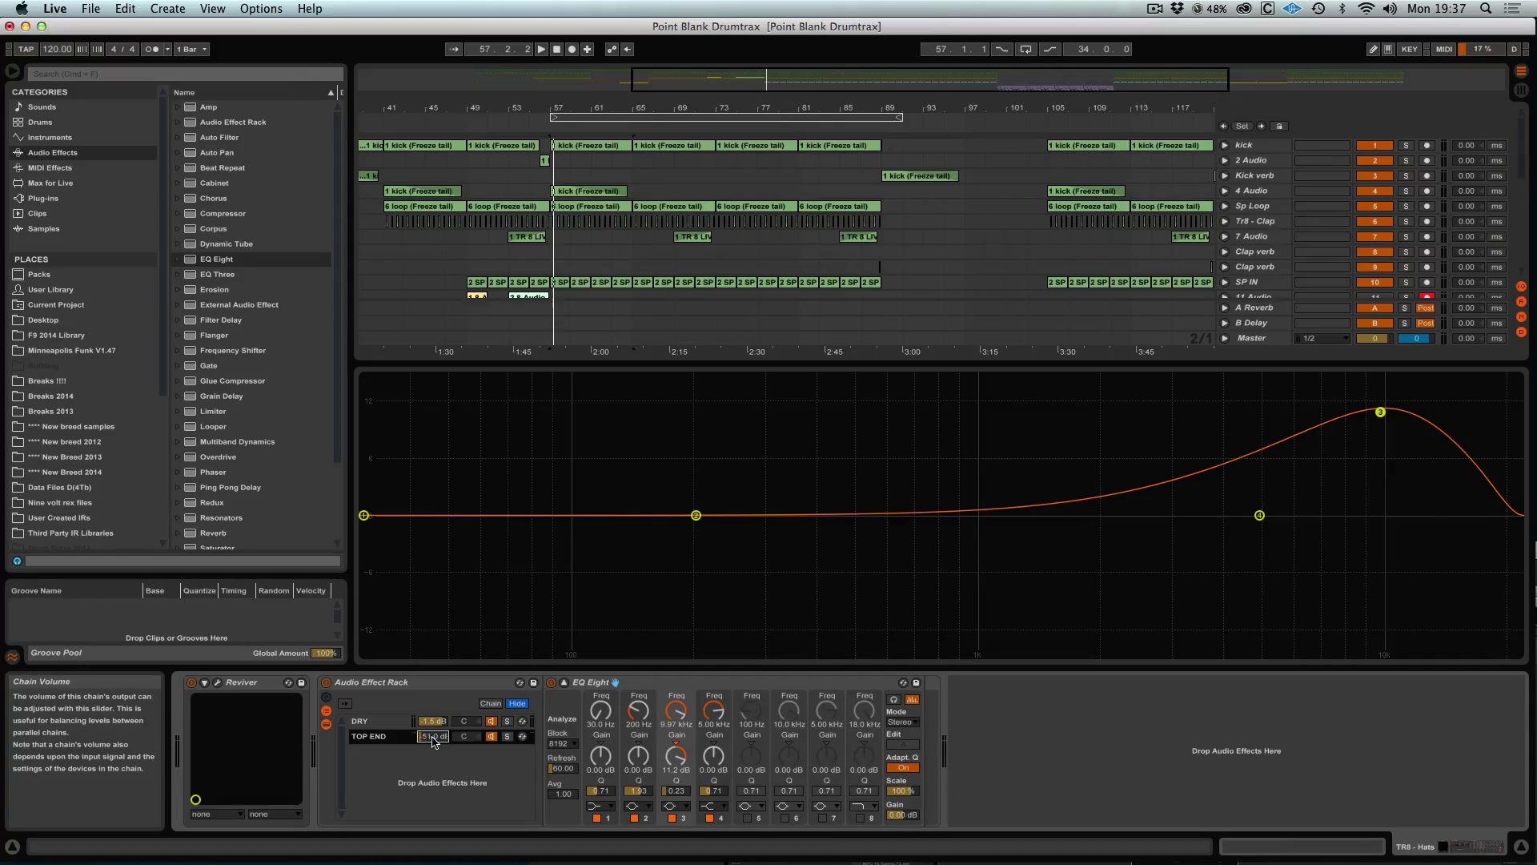
# Step: Set the DRY chain to -1.5 dB, raise TOP END to -18 dB during playback, and bypass the rack for comparison
pyautogui.press('space')
pyautogui.moveTo(433, 738); pyautogui.dragTo(432, 714)
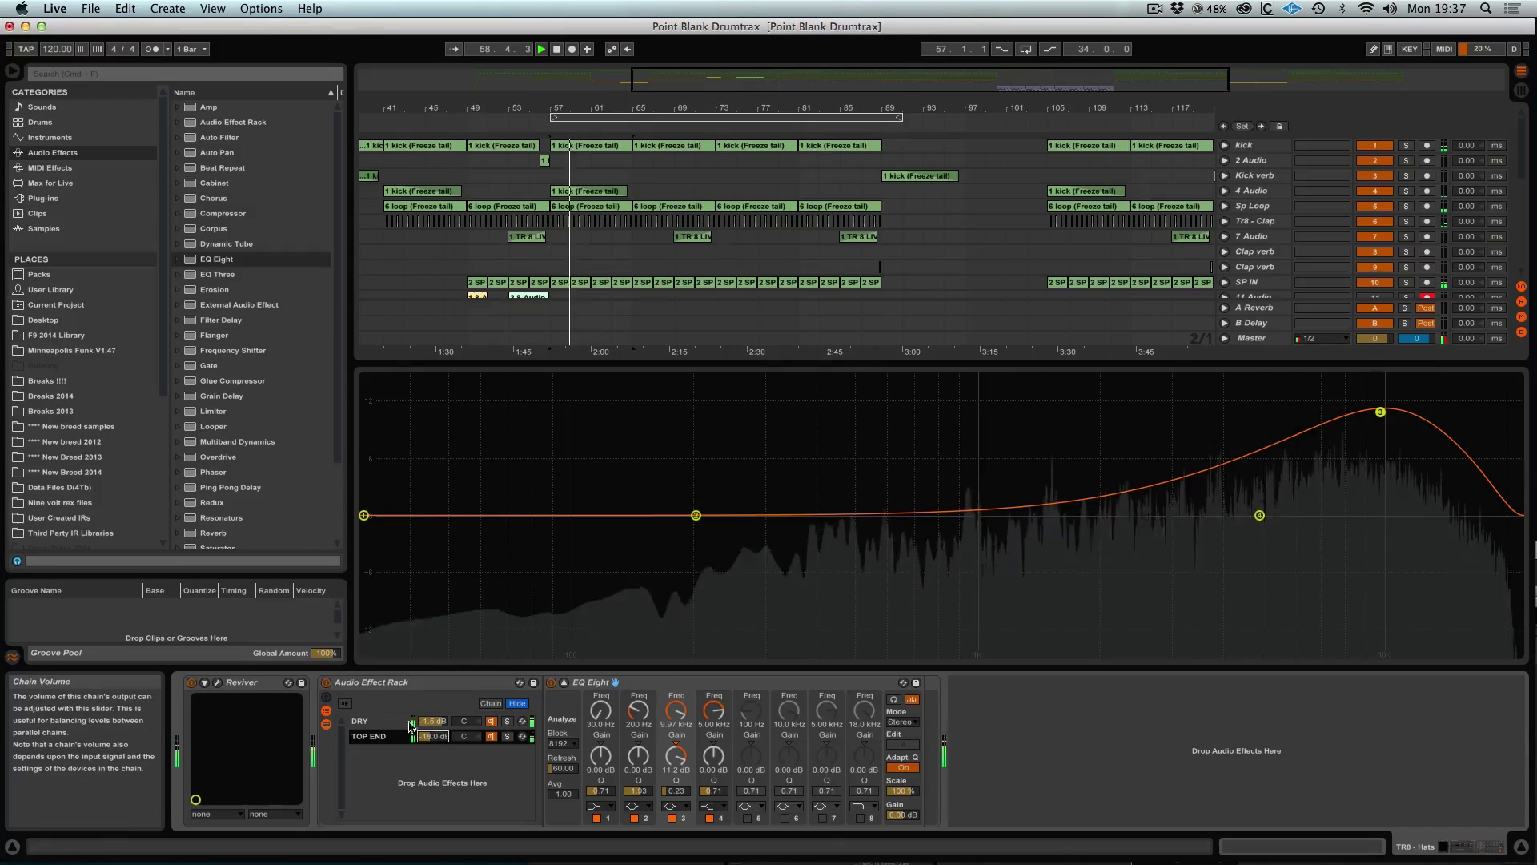
pyautogui.click(327, 682)
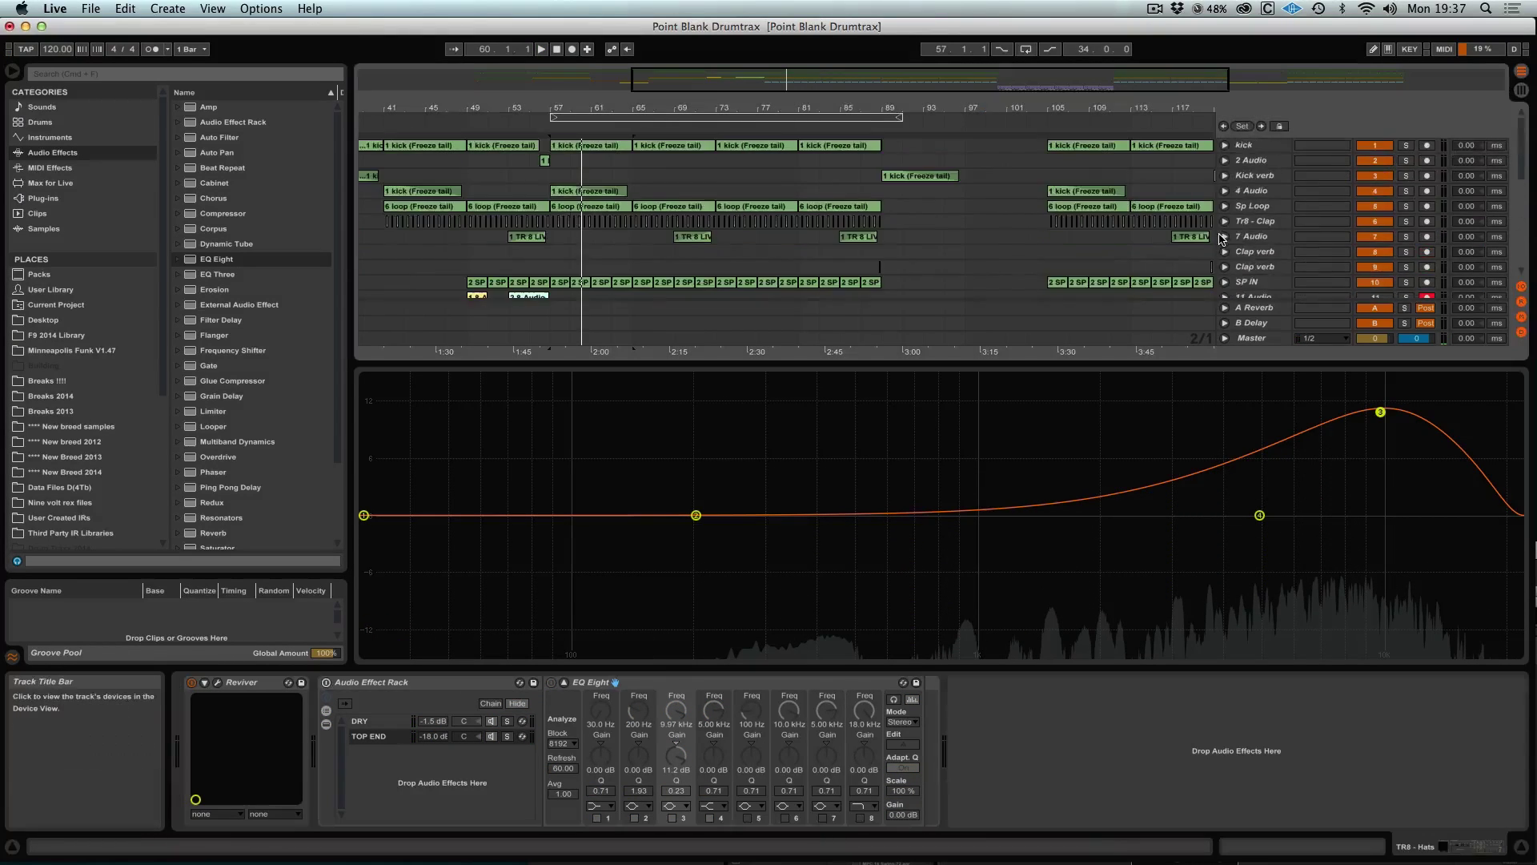
# Step: Solo TR8 - Hats, play it with the rack bypassed, collapse EQ Eight's large display, and re-enable the rack
pyautogui.scroll(-1, 1221, 238)
pyautogui.click(1406, 296)
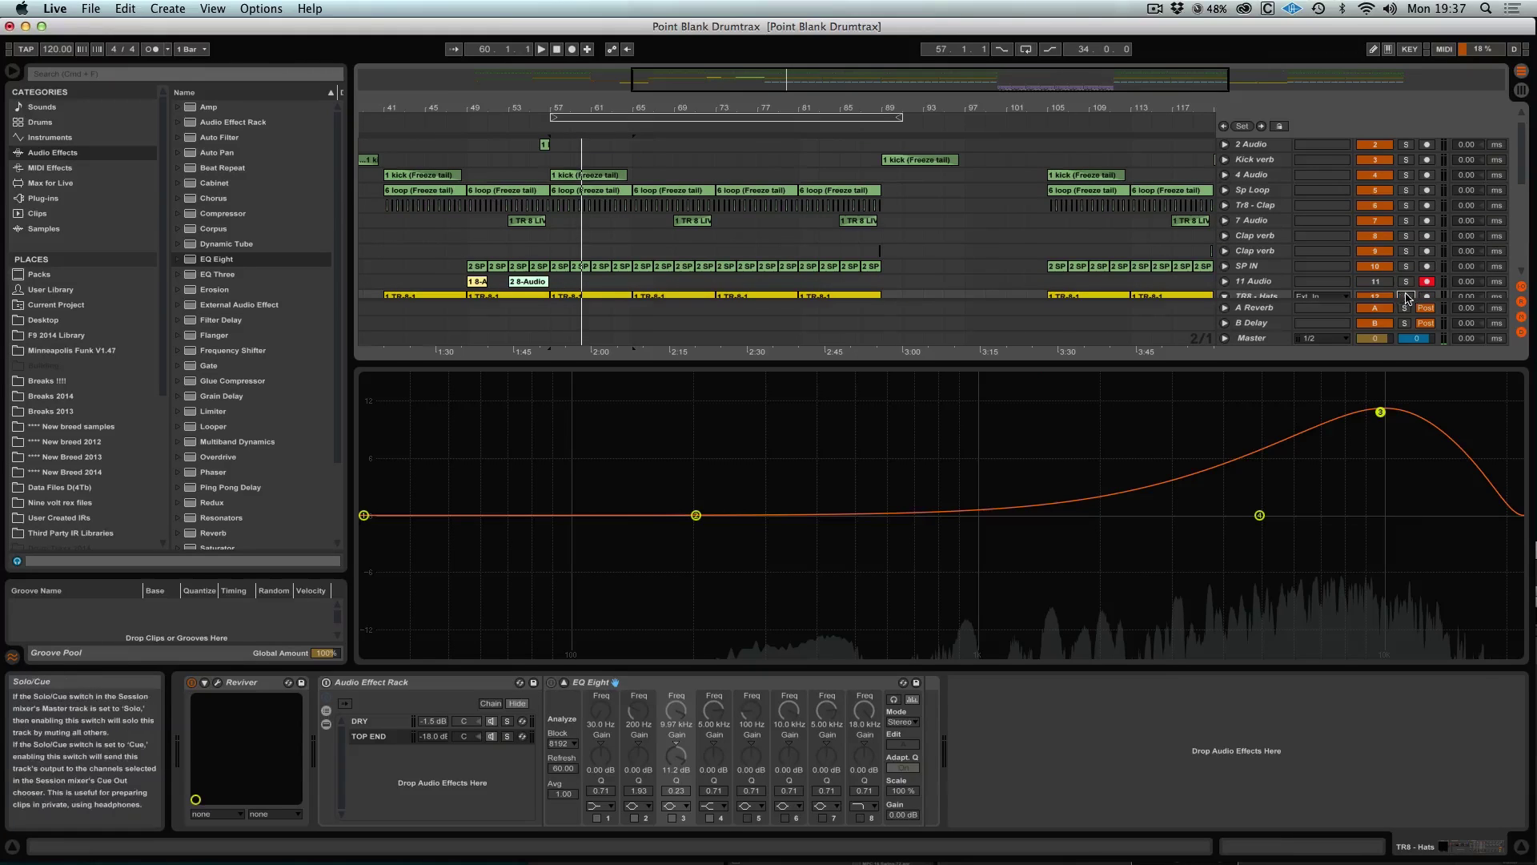
pyautogui.press('space')
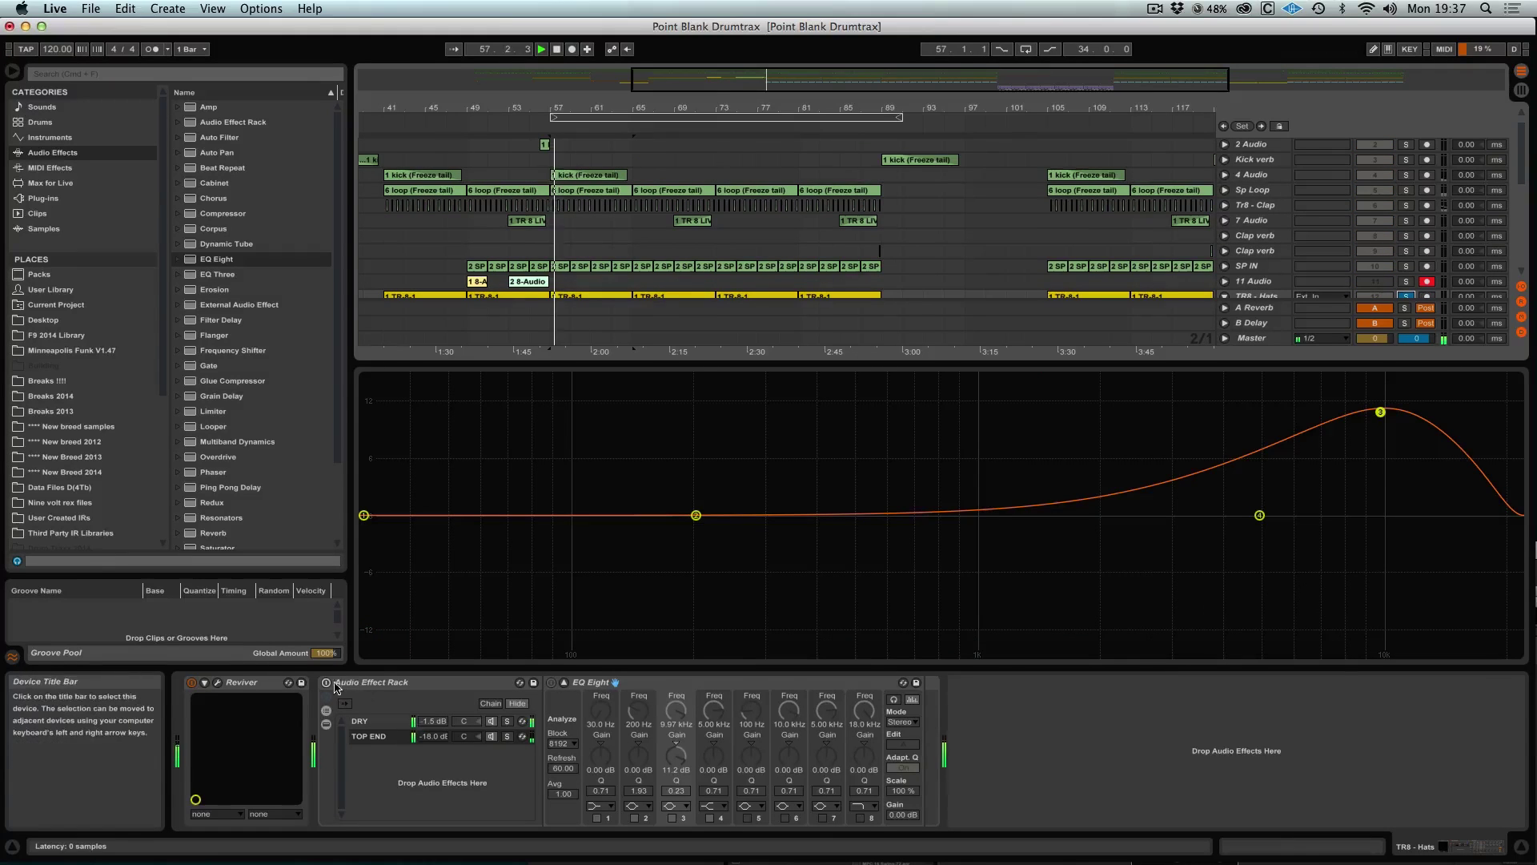
pyautogui.click(564, 682)
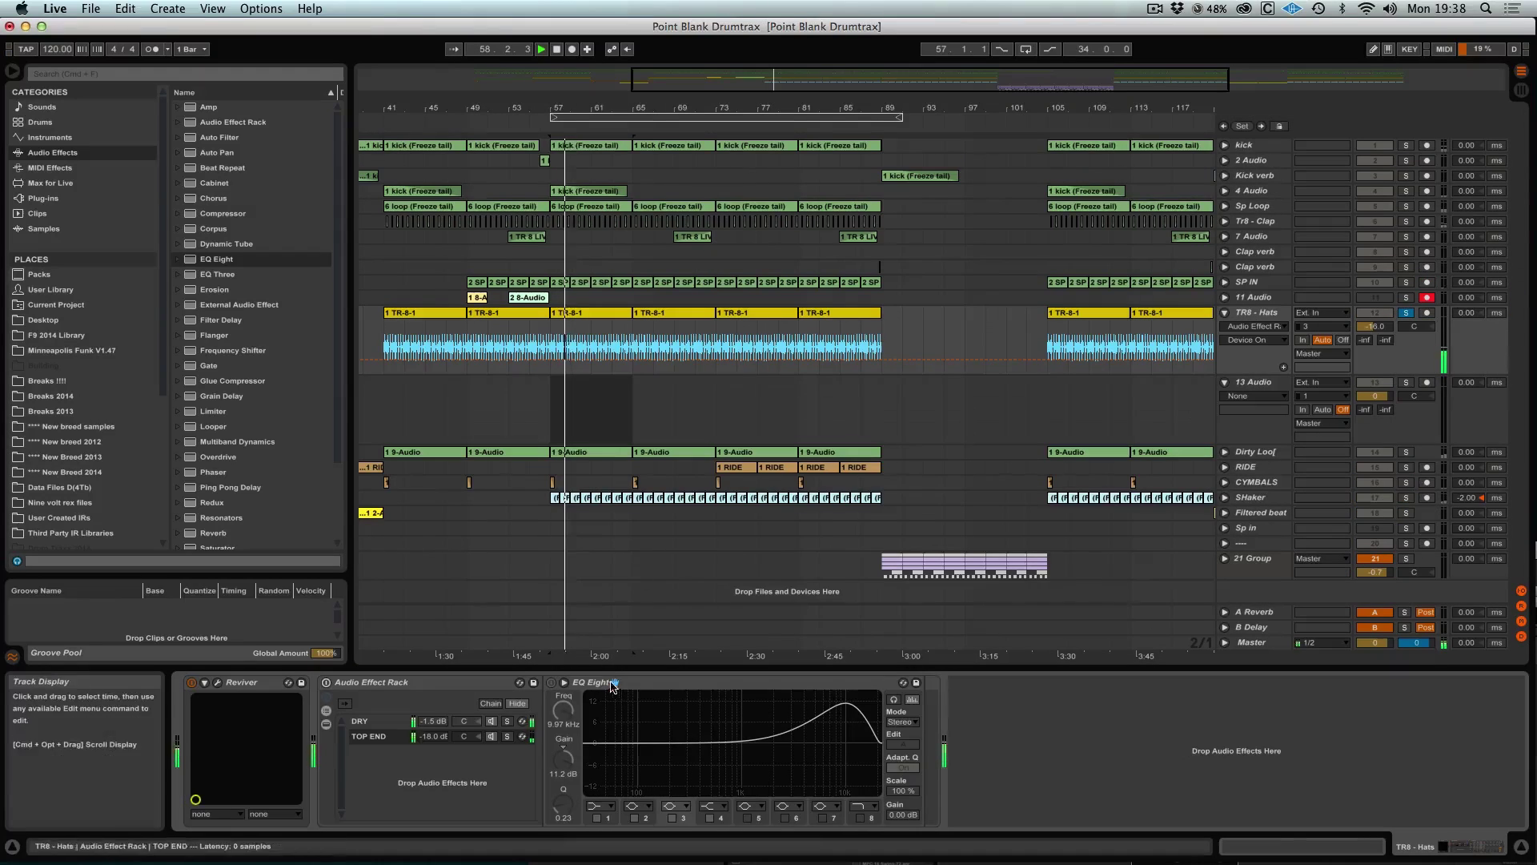
pyautogui.click(327, 683)
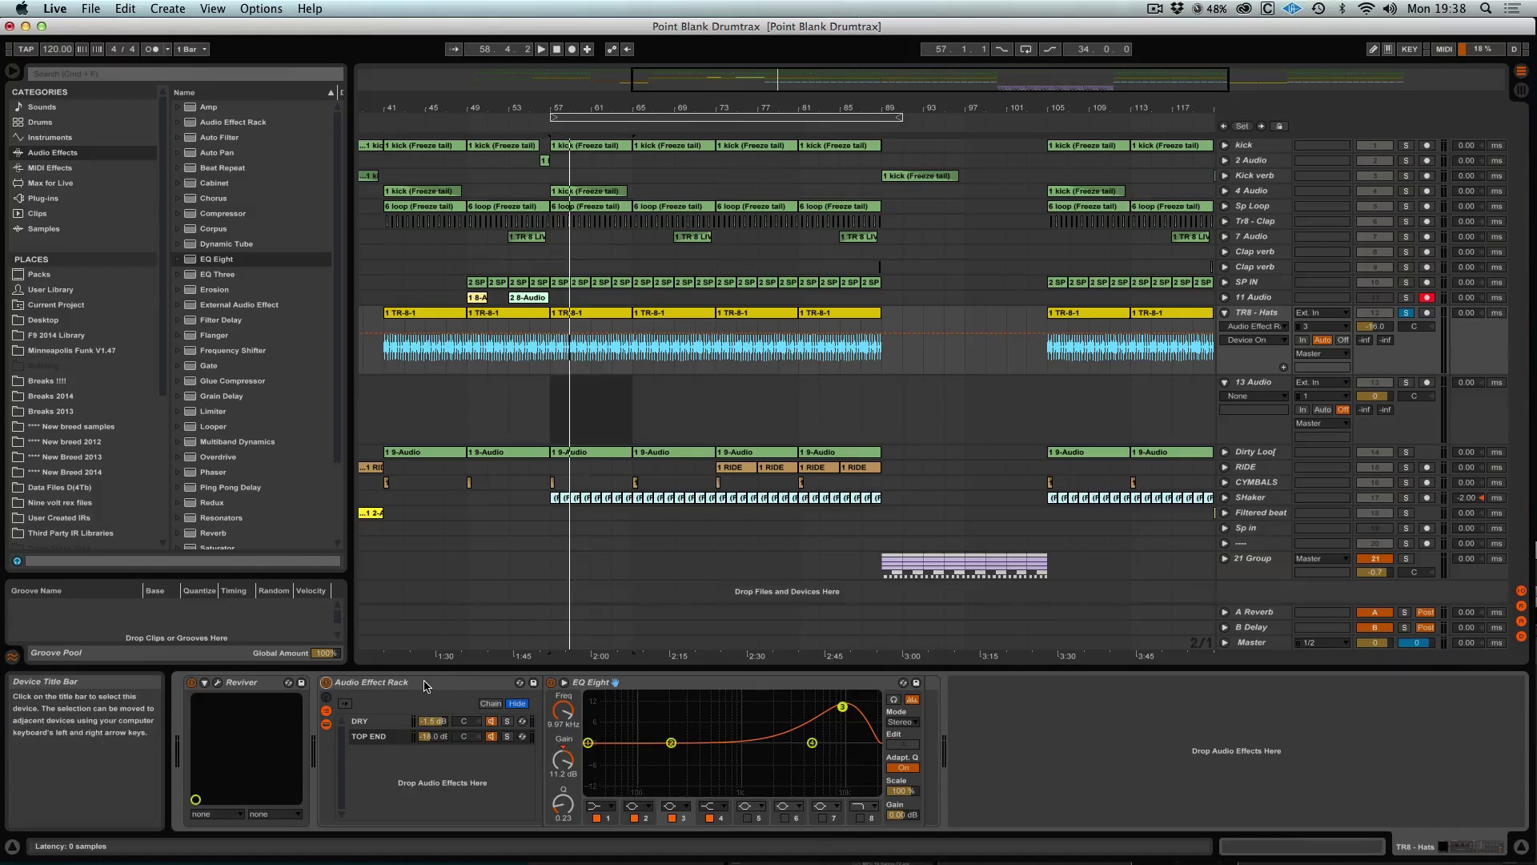
# Step: Readjust the TOP END chain volume while the soloed hats play, and switch between the DRY and TOP END chains to compare their contents
pyautogui.press('space')
pyautogui.click(432, 736)
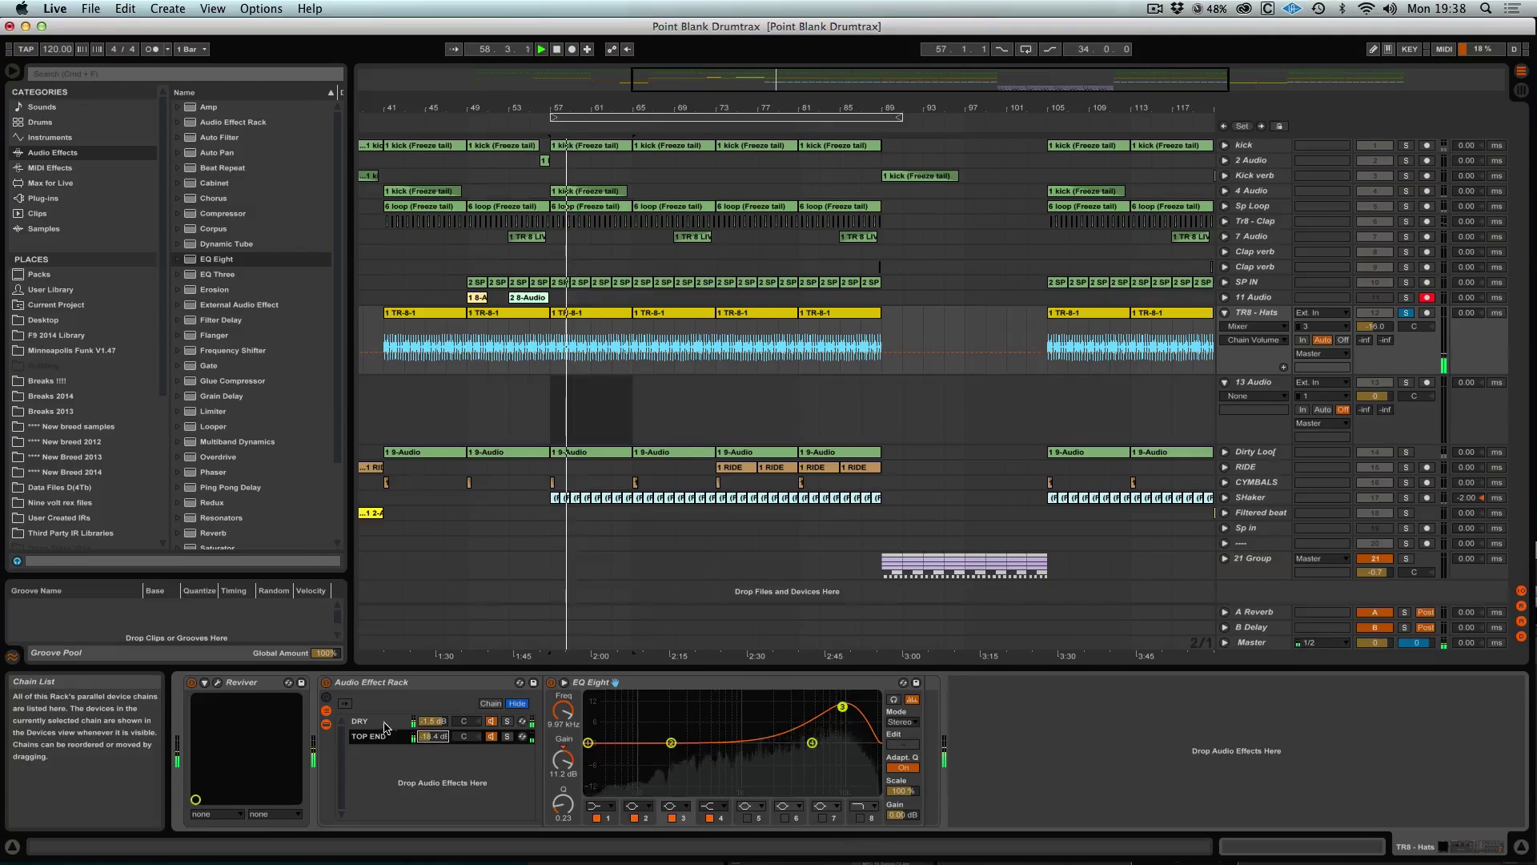
pyautogui.press('space')
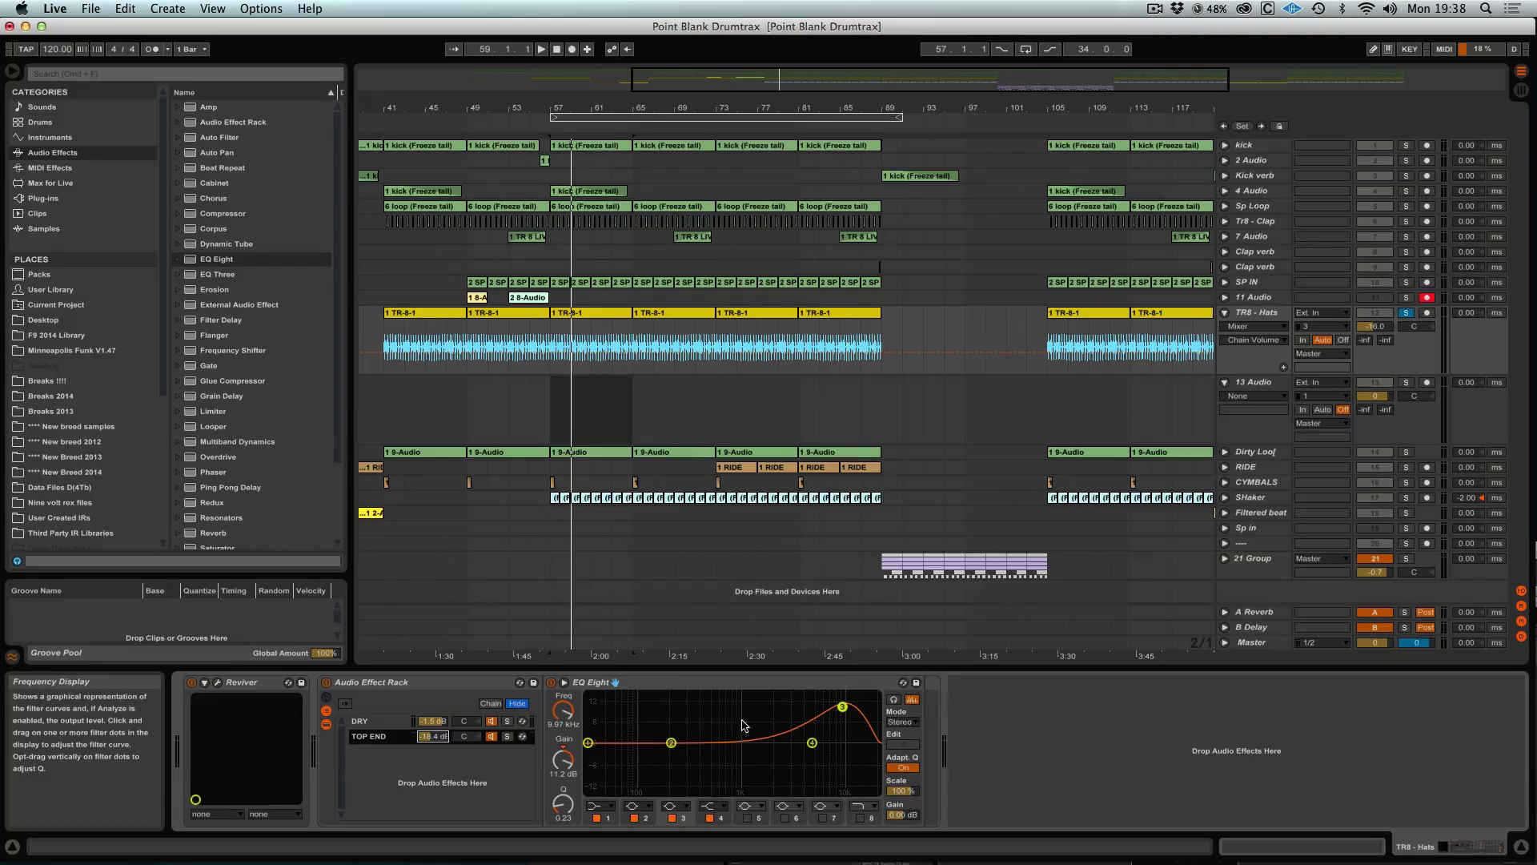
pyautogui.click(376, 721)
pyautogui.click(376, 736)
pyautogui.click(378, 722)
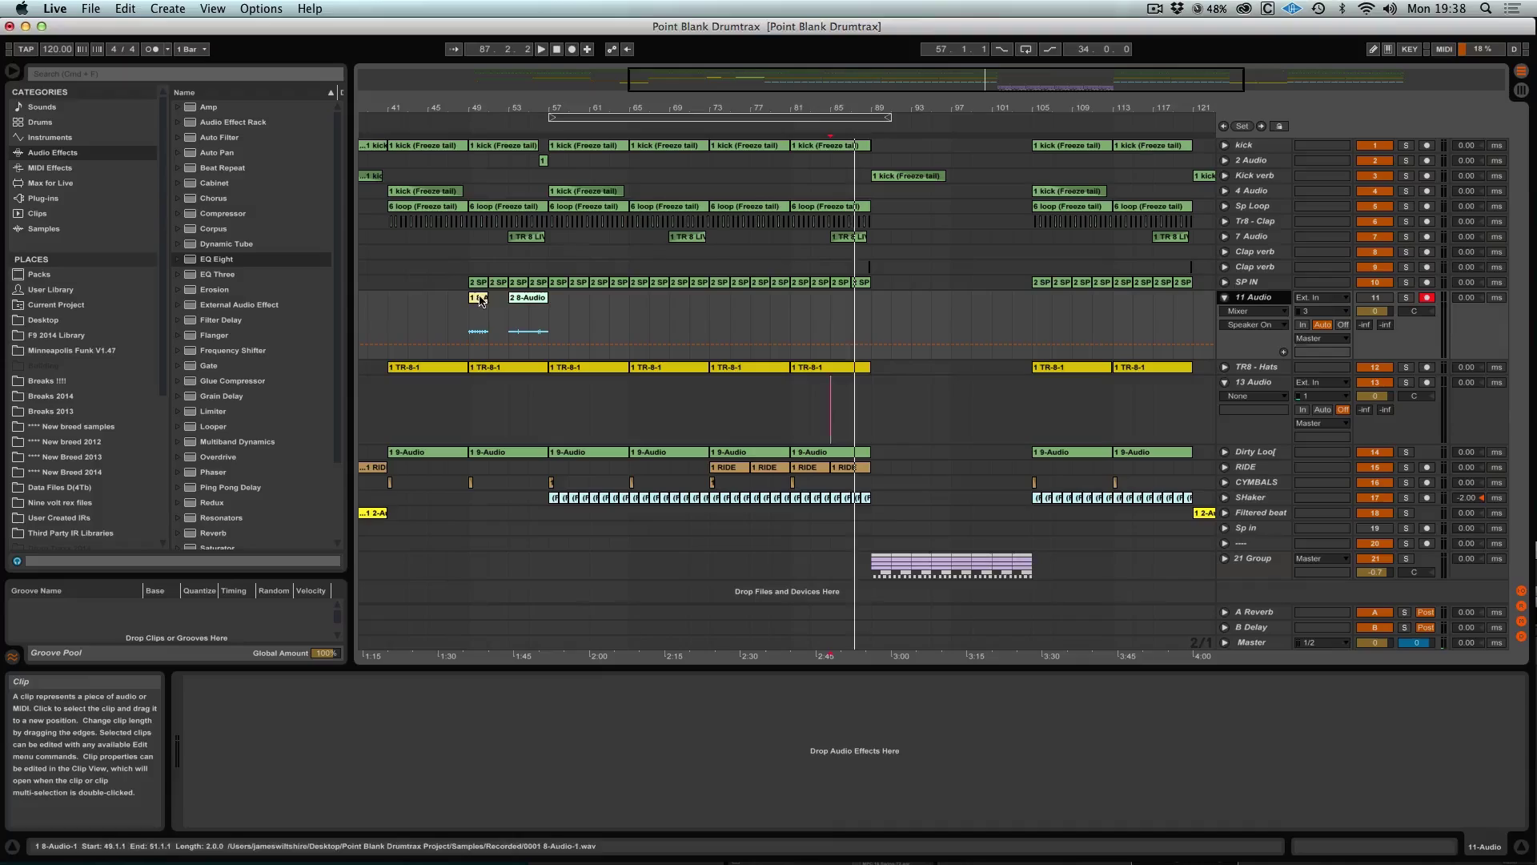
# Step: Move the first bar of 8-Audio-1 onto a new audio track, repeat it from bar 57 to 73, and low-cut it at 231 Hz with EQ Eight
pyautogui.click(478, 297)
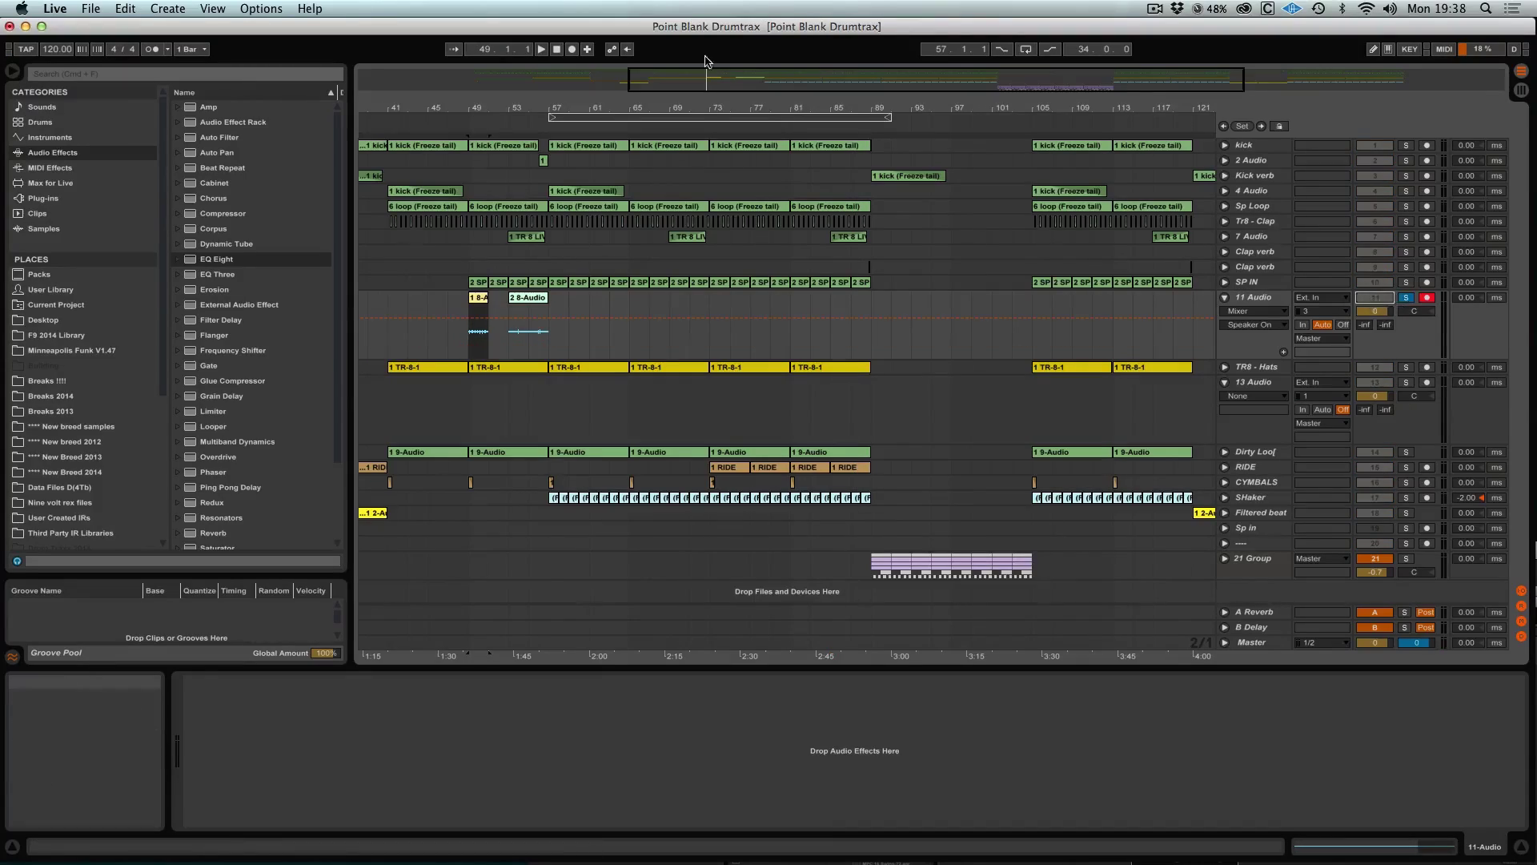
pyautogui.press('z')
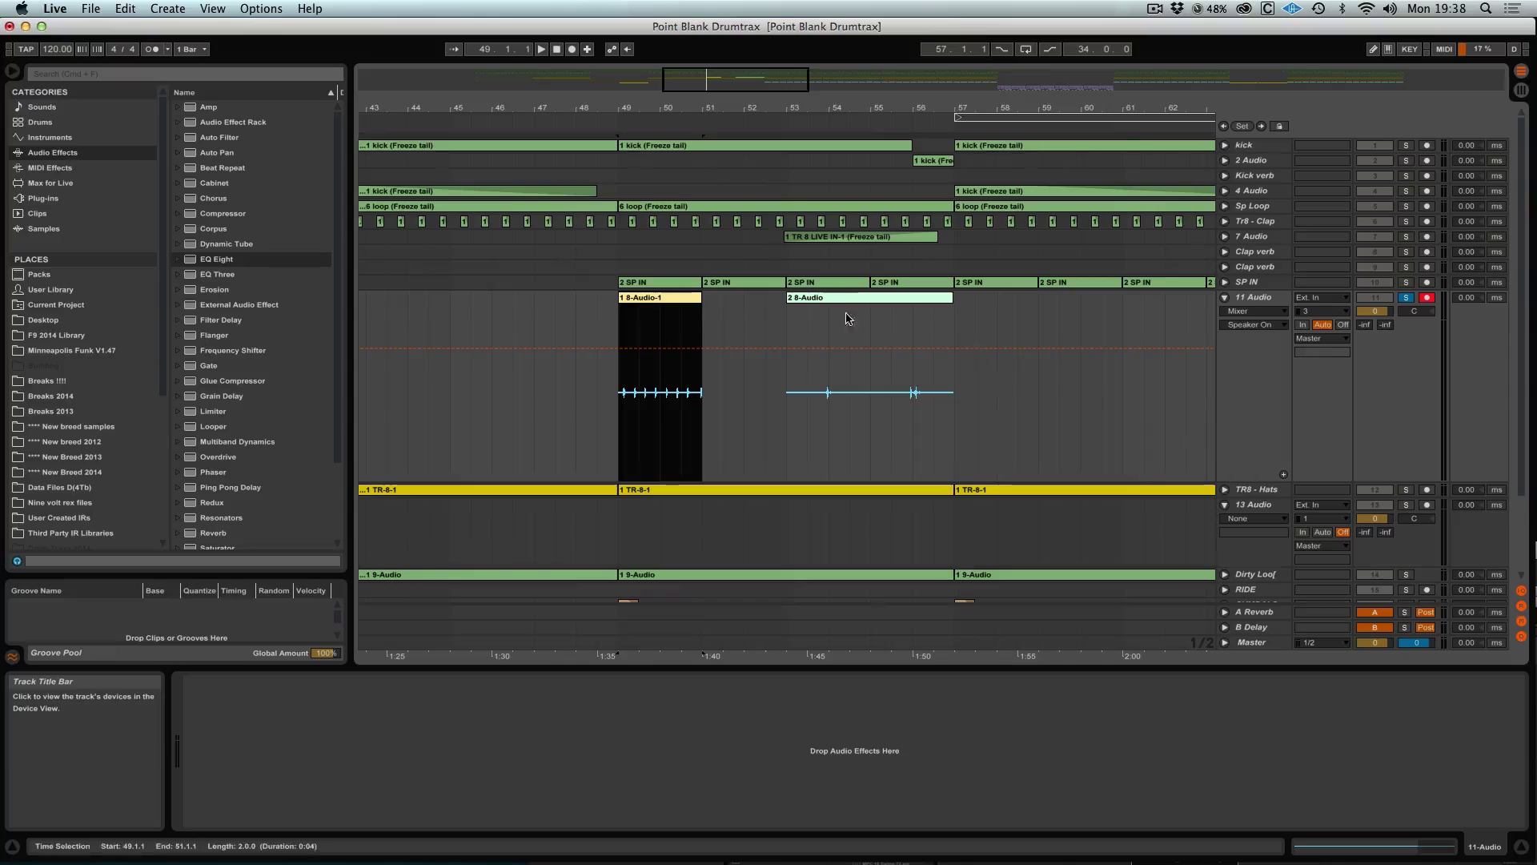
pyautogui.click(1404, 300)
pyautogui.moveTo(652, 314); pyautogui.dragTo(622, 316)
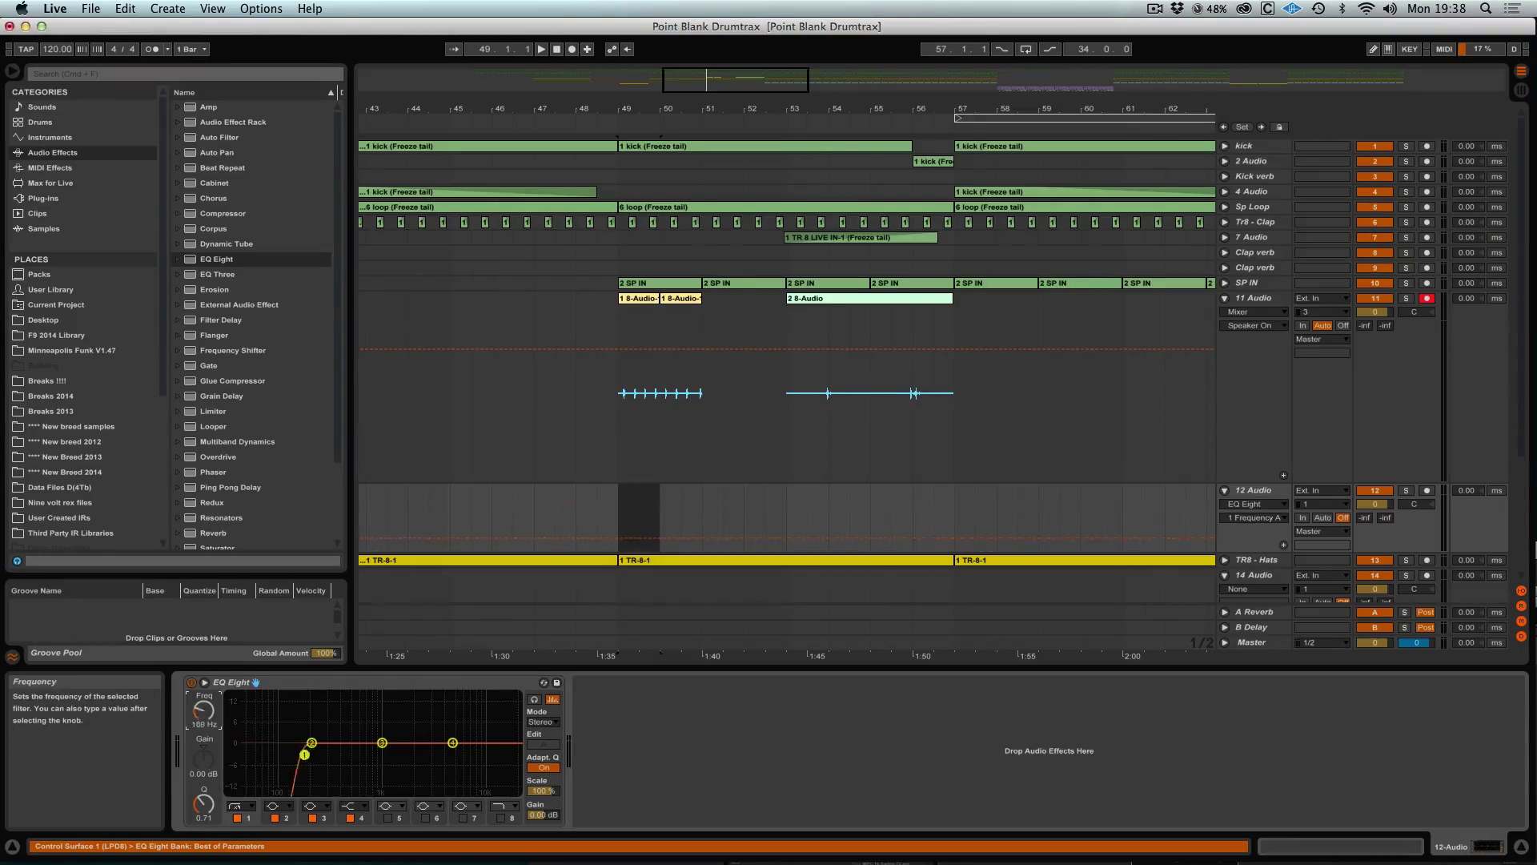
pyautogui.moveTo(638, 298); pyautogui.dragTo(639, 501)
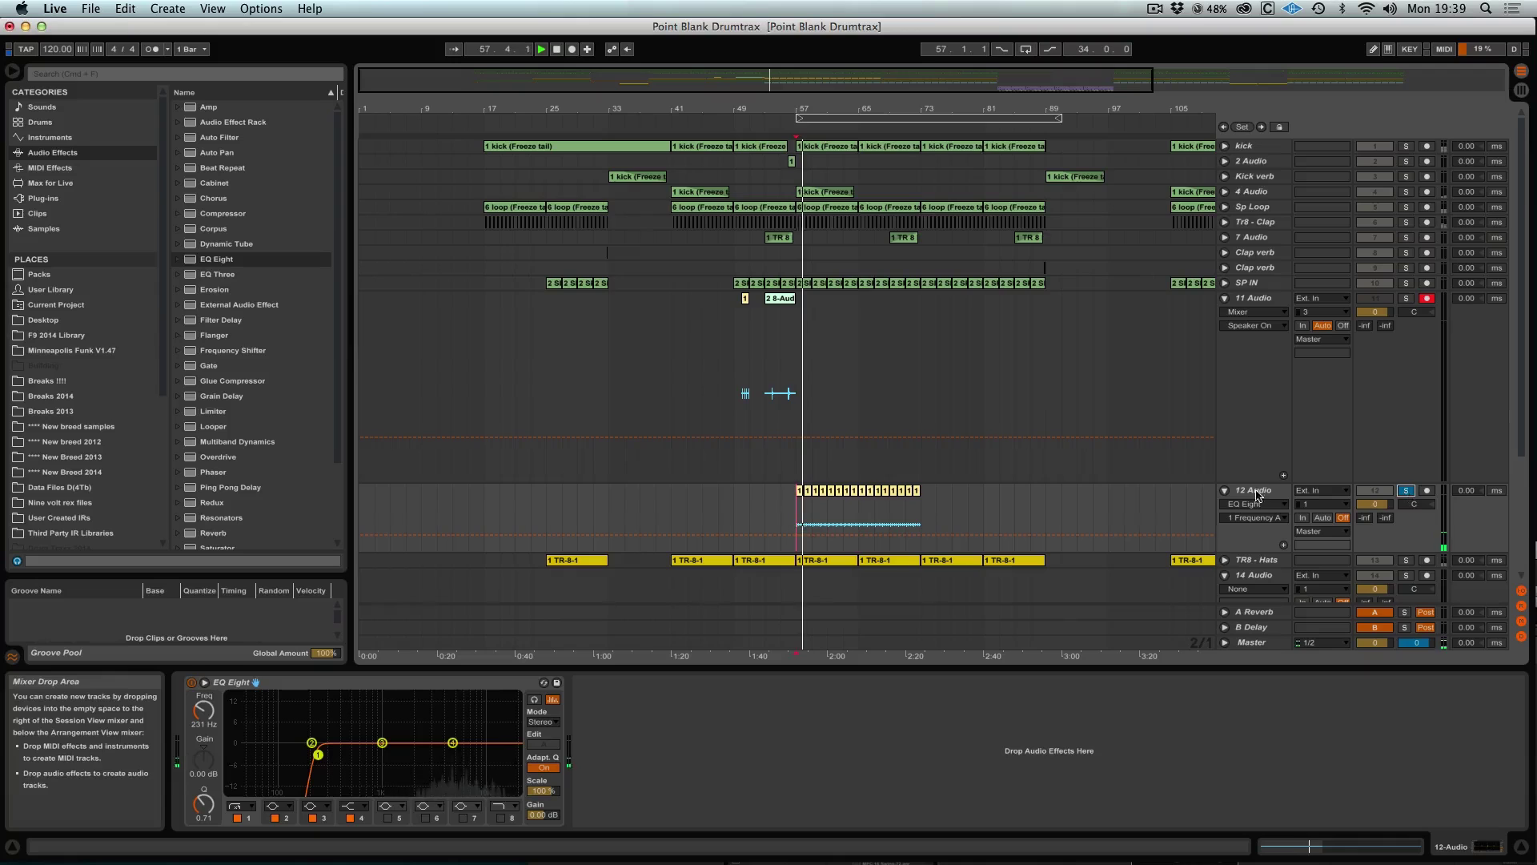
# Step: Add Simple Delay after EQ Eight on soloed 12 Audio, with unsynced times of 24.4 ms left and 1 ms right at 100 % wet, and compare it bypassed
pyautogui.click(1257, 495)
pyautogui.moveTo(798, 509); pyautogui.dragTo(925, 503)
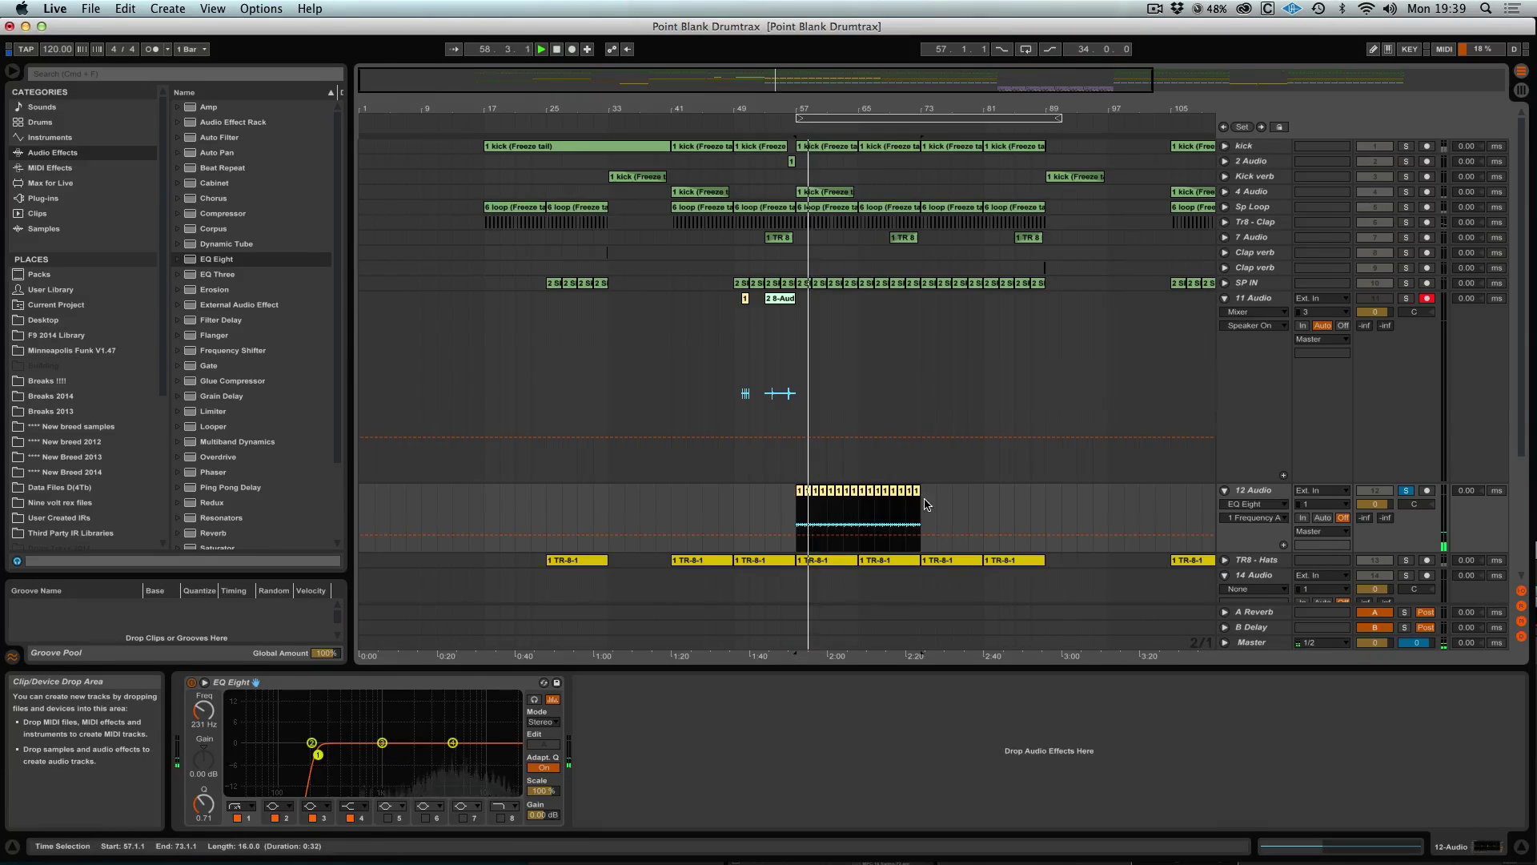
pyautogui.scroll(-2, 255, 481)
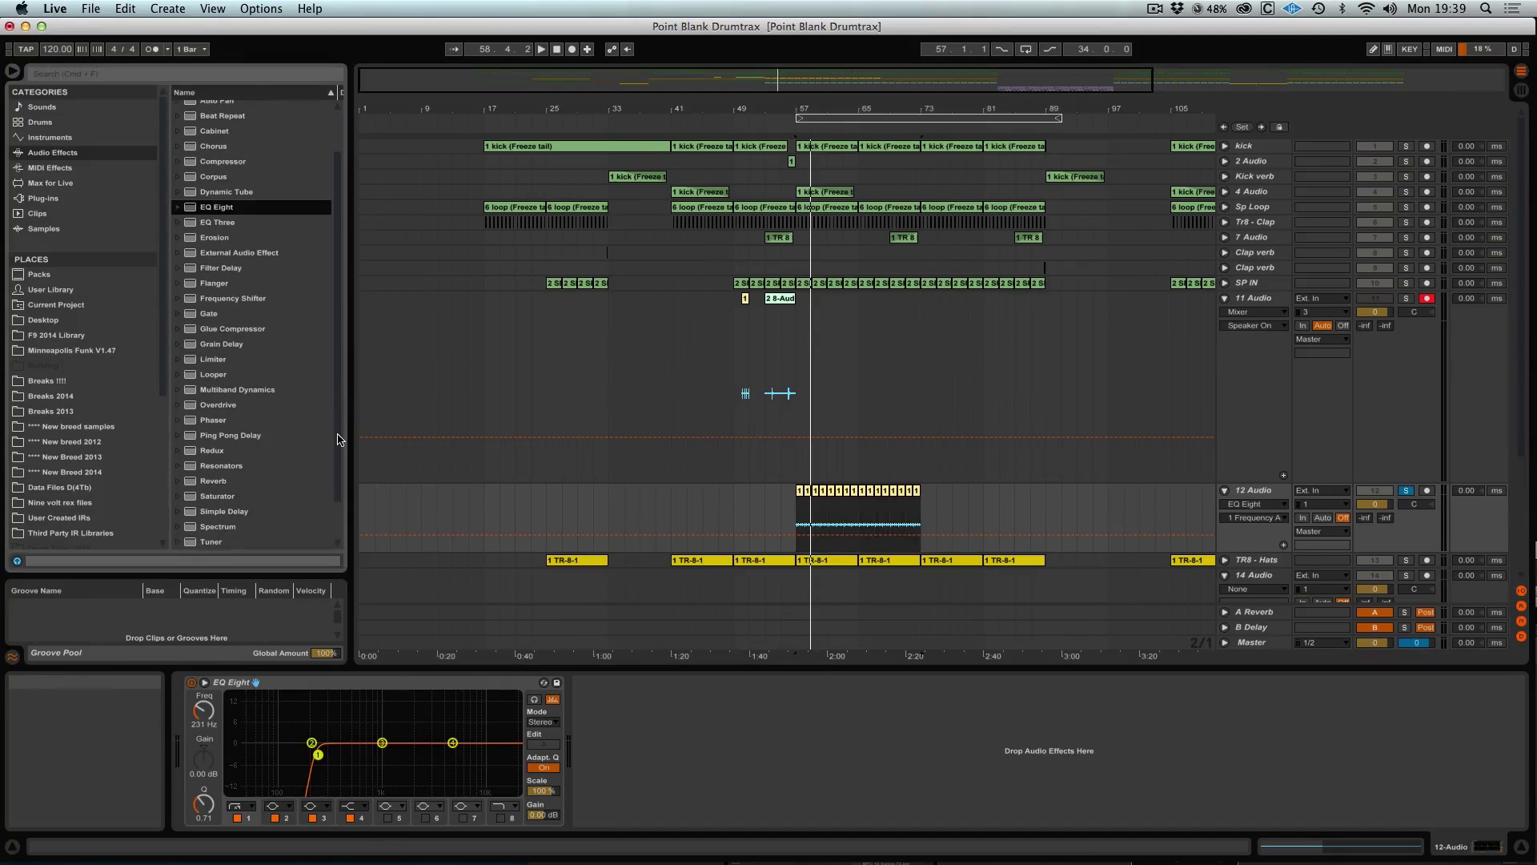
pyautogui.click(217, 513)
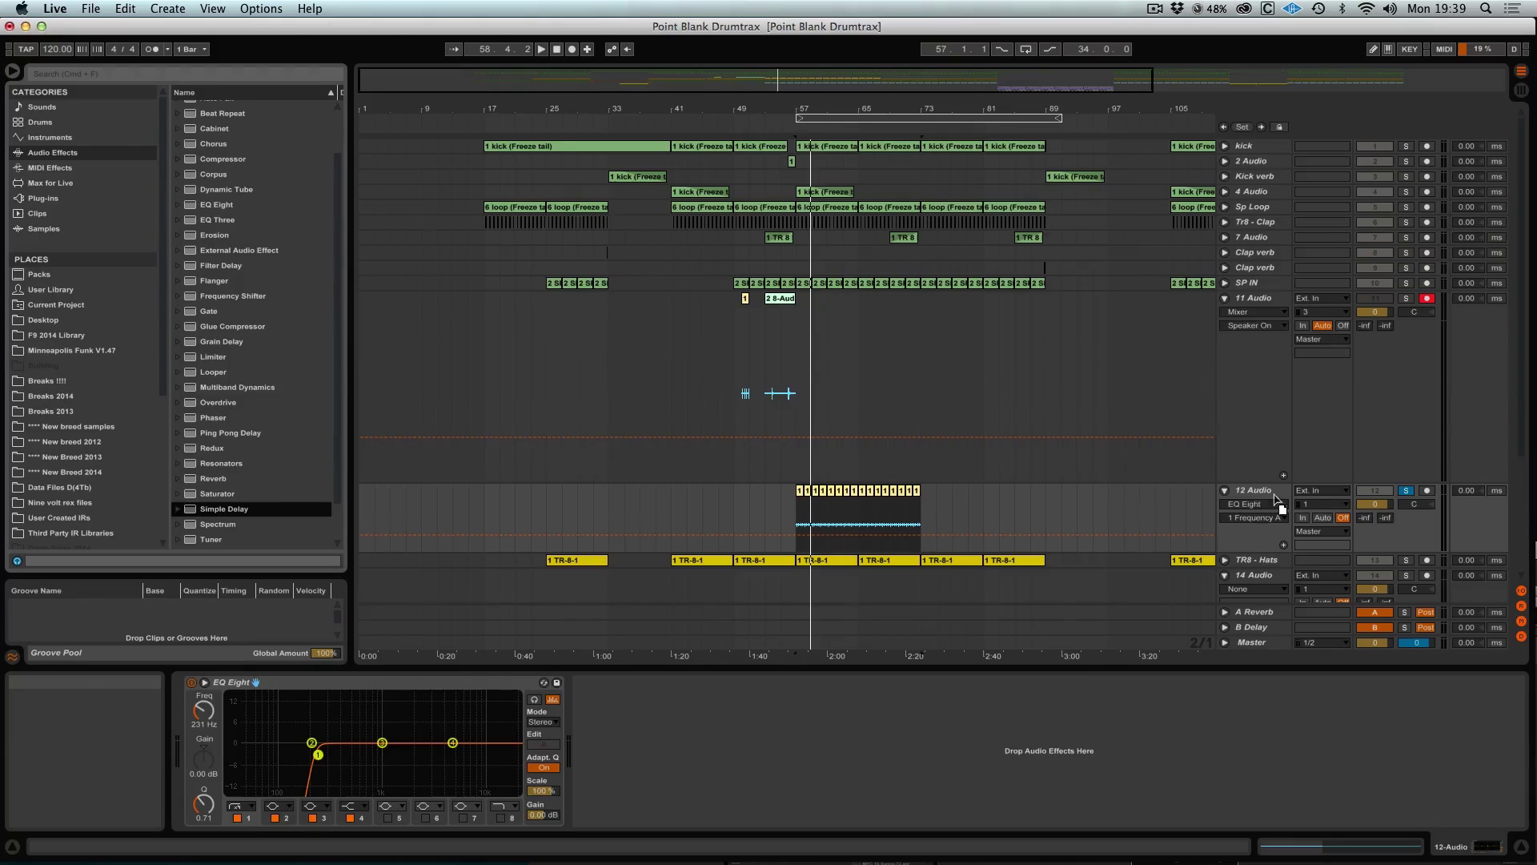
pyautogui.moveTo(916, 655); pyautogui.dragTo(898, 719)
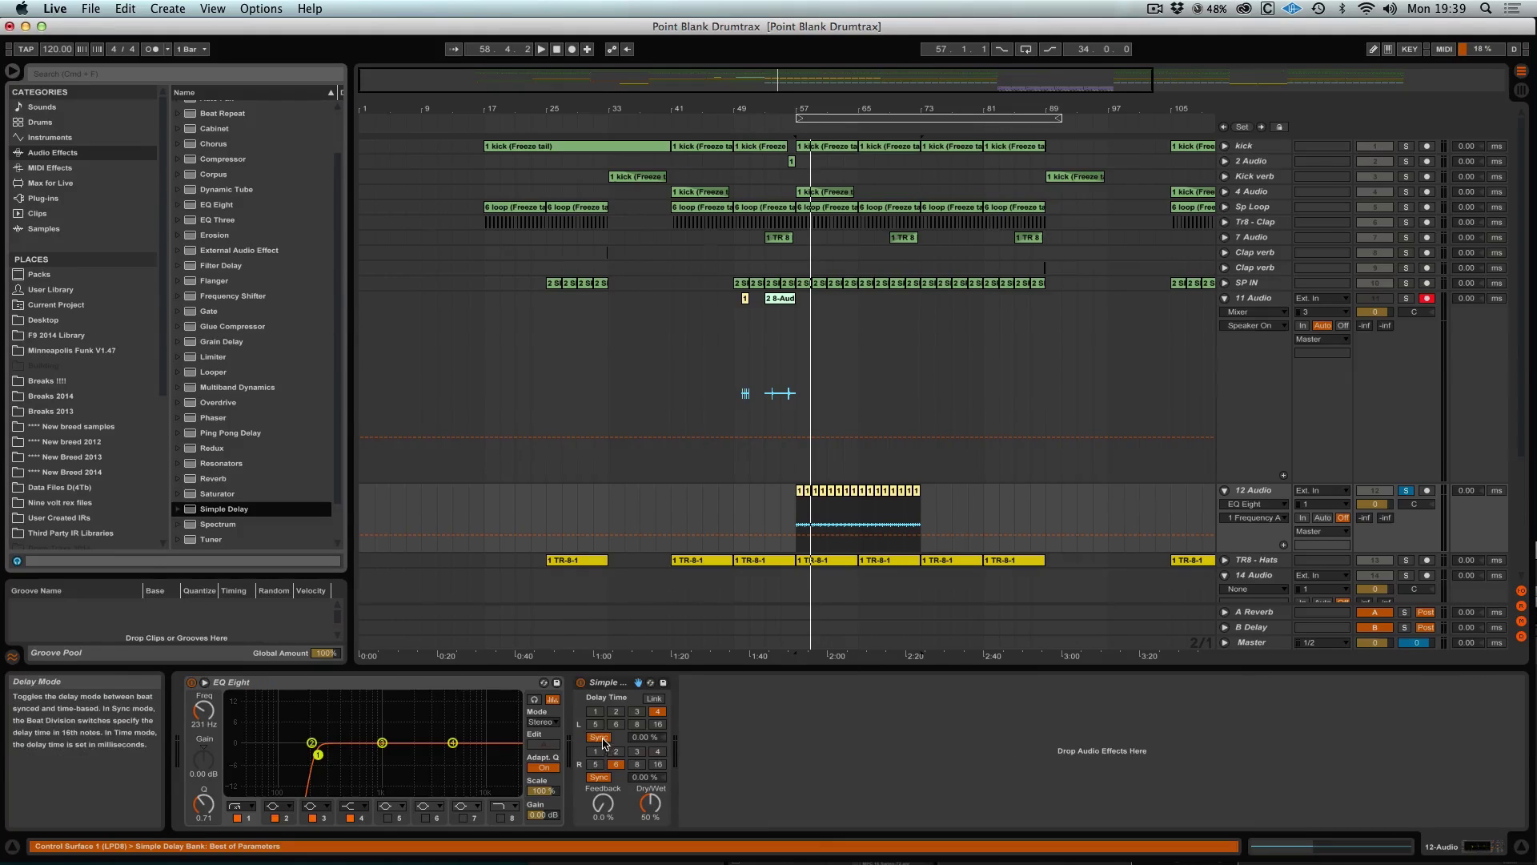
pyautogui.click(600, 737)
pyautogui.click(602, 778)
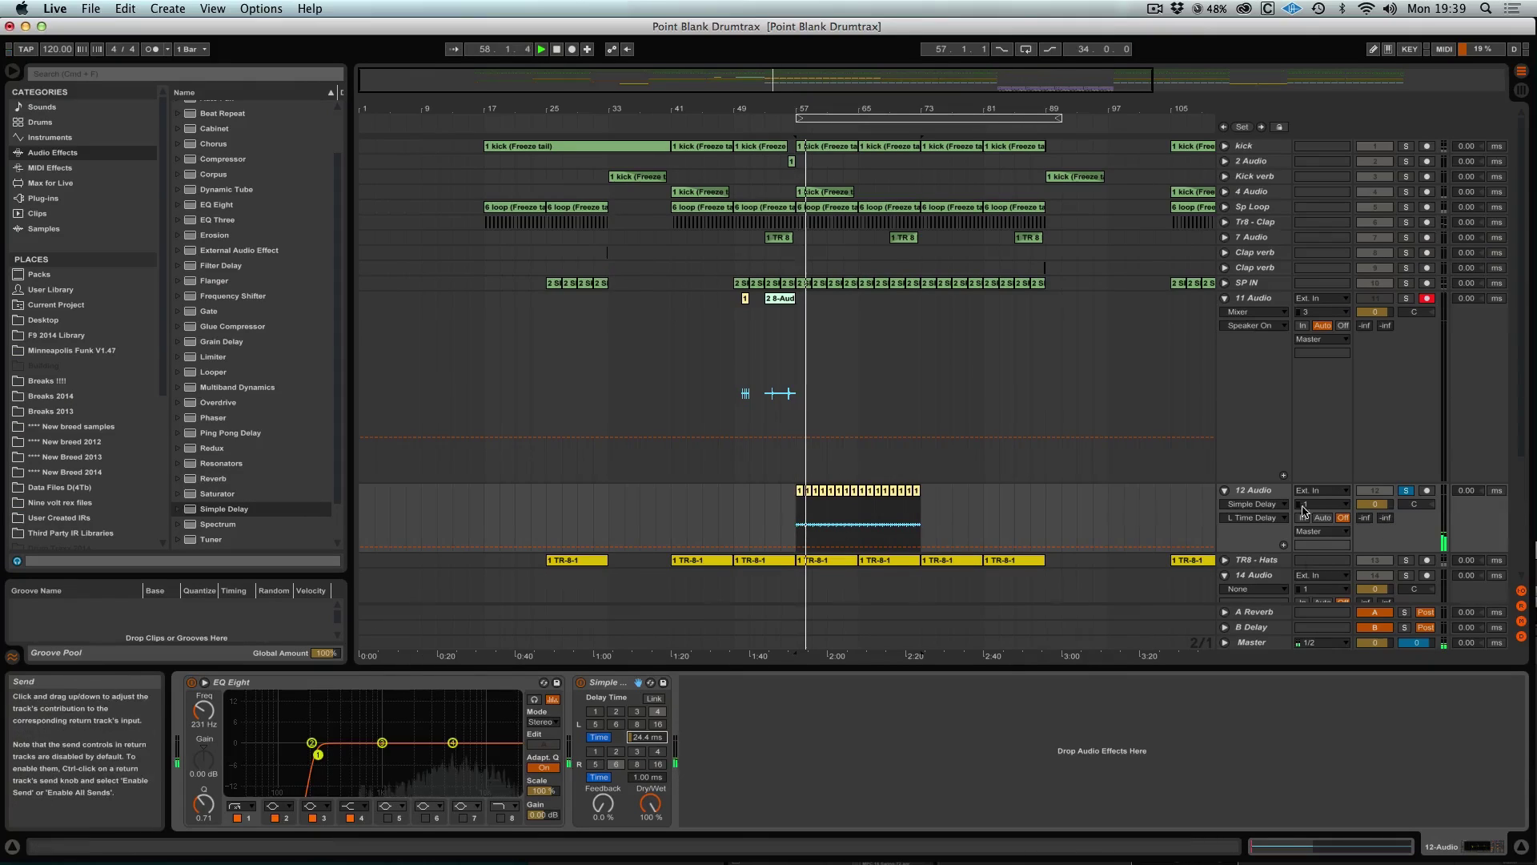
pyautogui.click(581, 683)
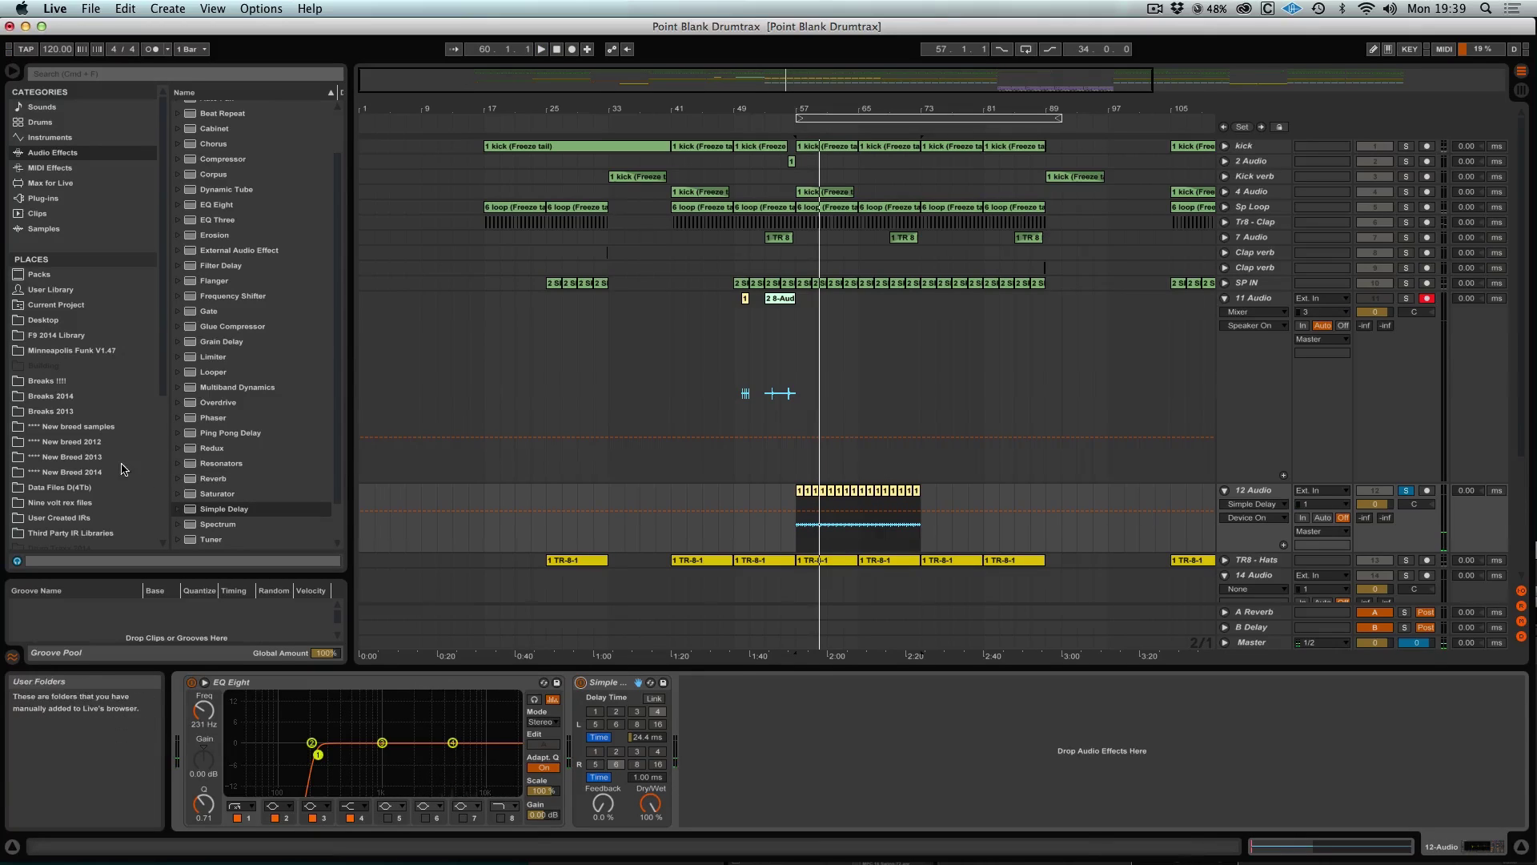
# Step: Add Utility after Simple Delay on 12 Audio, set its width to 55 %, and play the soloed clips
pyautogui.scroll(-3, 246, 498)
pyautogui.moveTo(212, 511); pyautogui.dragTo(789, 777)
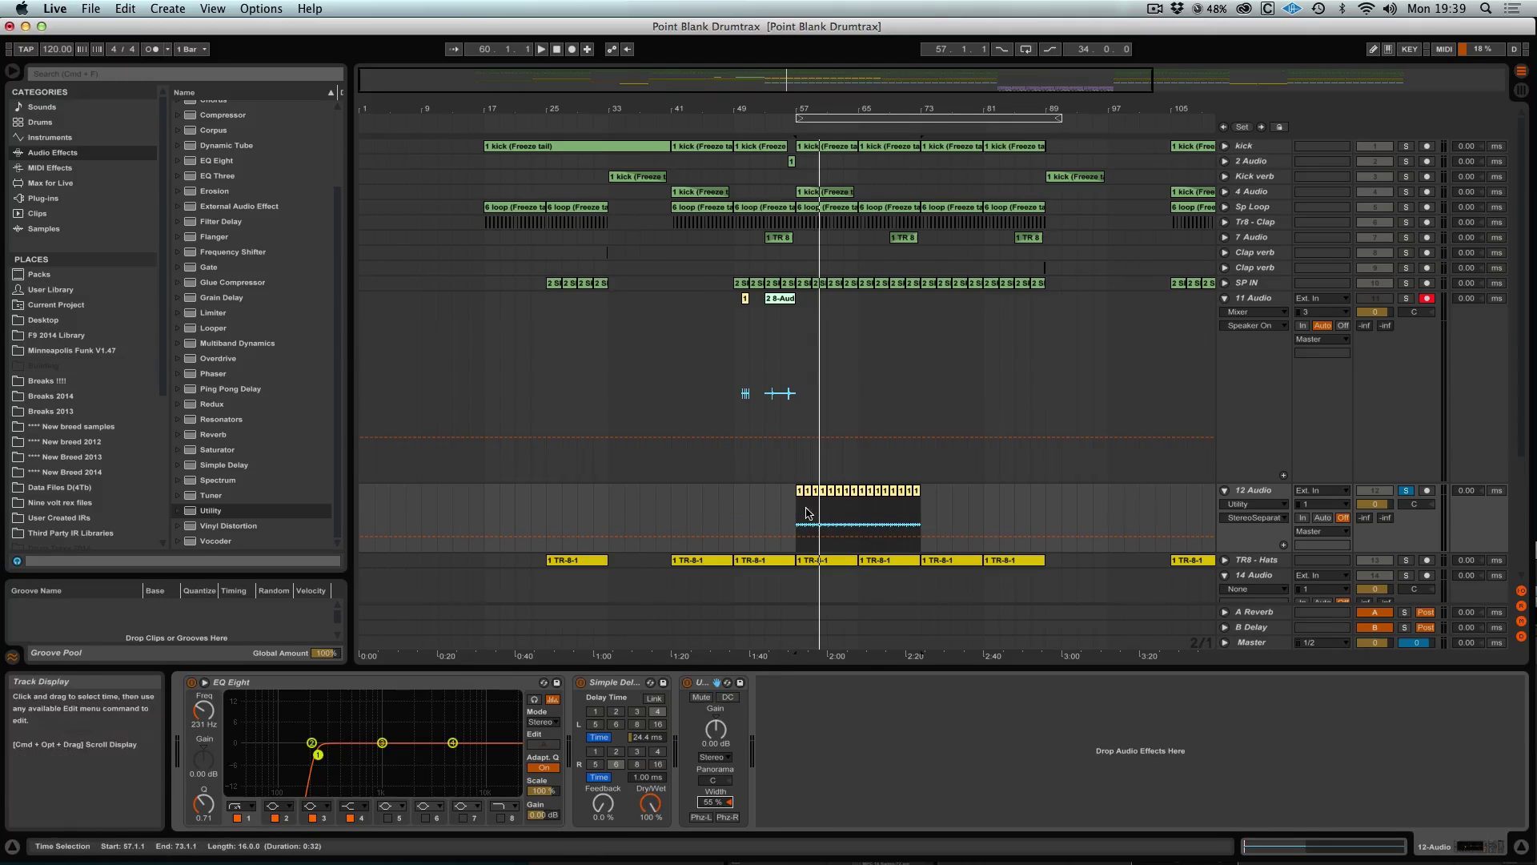
pyautogui.press('space')
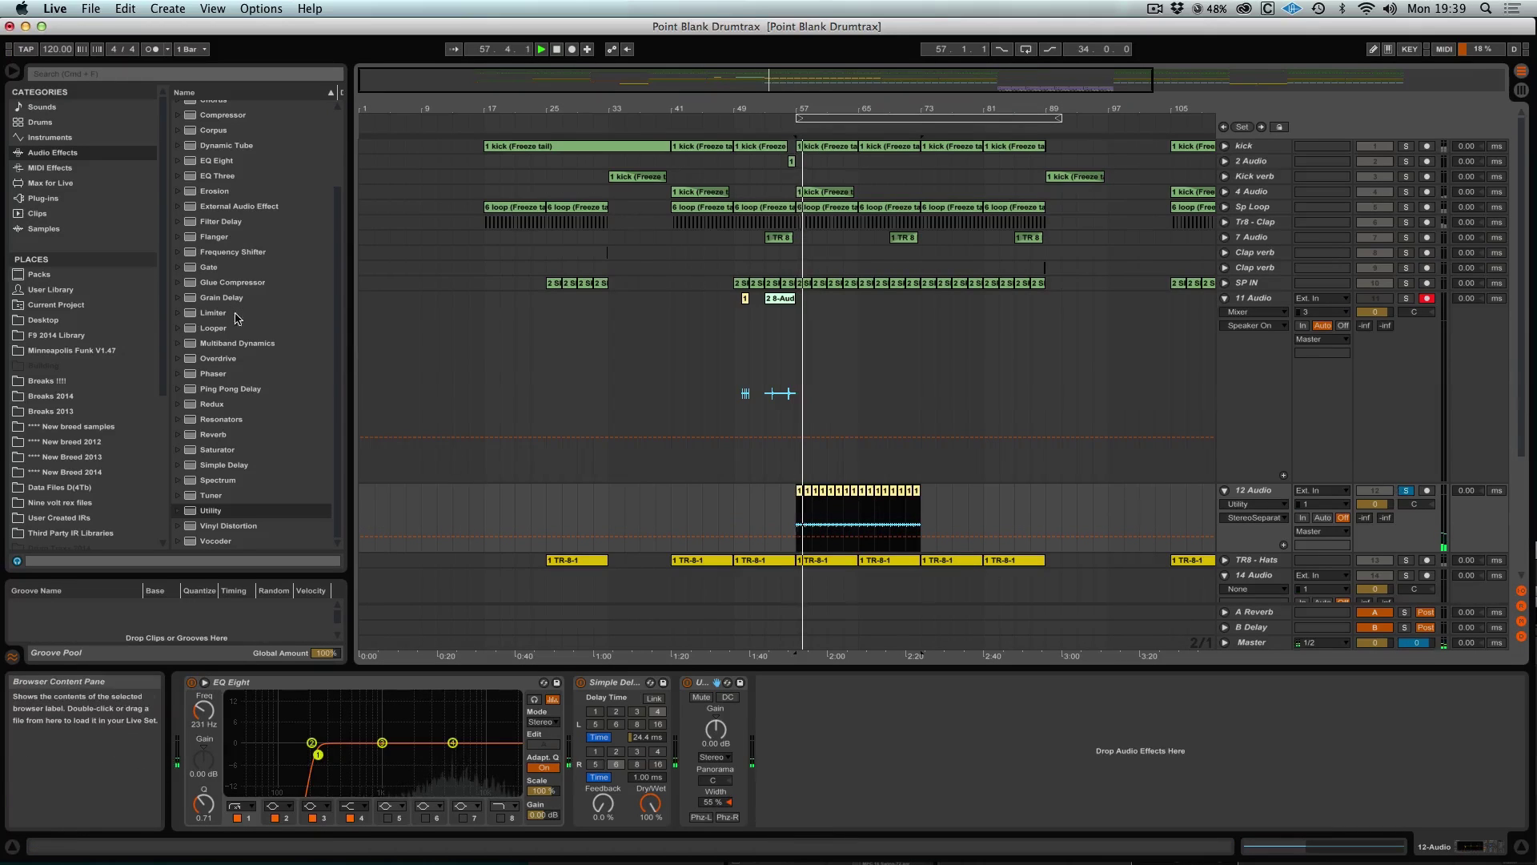
# Step: Add Reverb after Utility with a 541 ms decay time and 23 % Dry/Wet, and extend the repeated clips to bar 89
pyautogui.moveTo(216, 435); pyautogui.dragTo(532, 507)
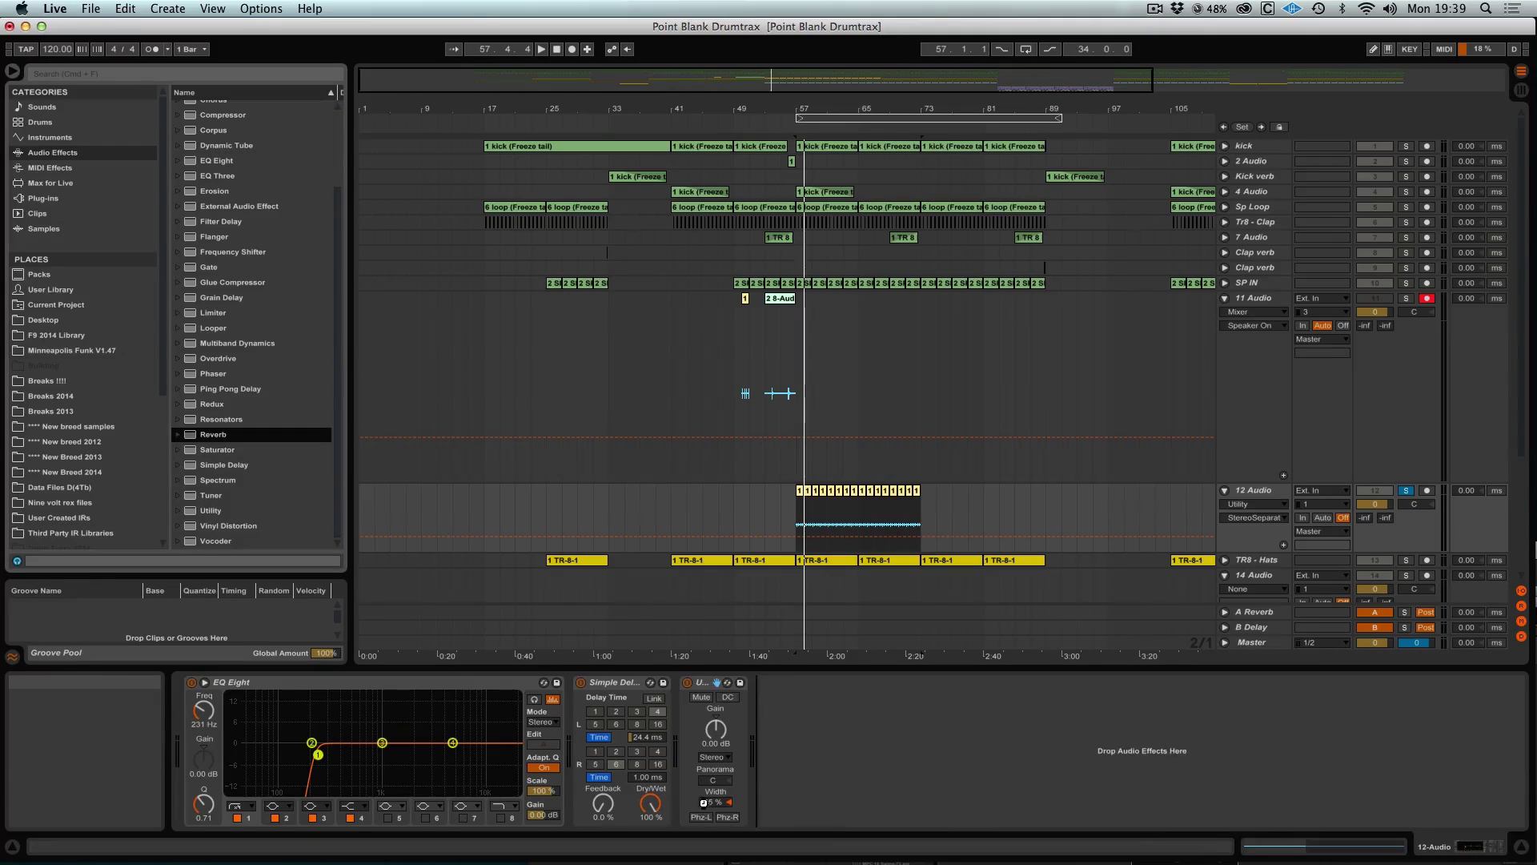
pyautogui.moveTo(717, 682); pyautogui.dragTo(803, 682)
pyautogui.moveTo(1122, 810); pyautogui.dragTo(1123, 753)
pyautogui.press('space')
pyautogui.moveTo(963, 807); pyautogui.dragTo(963, 828)
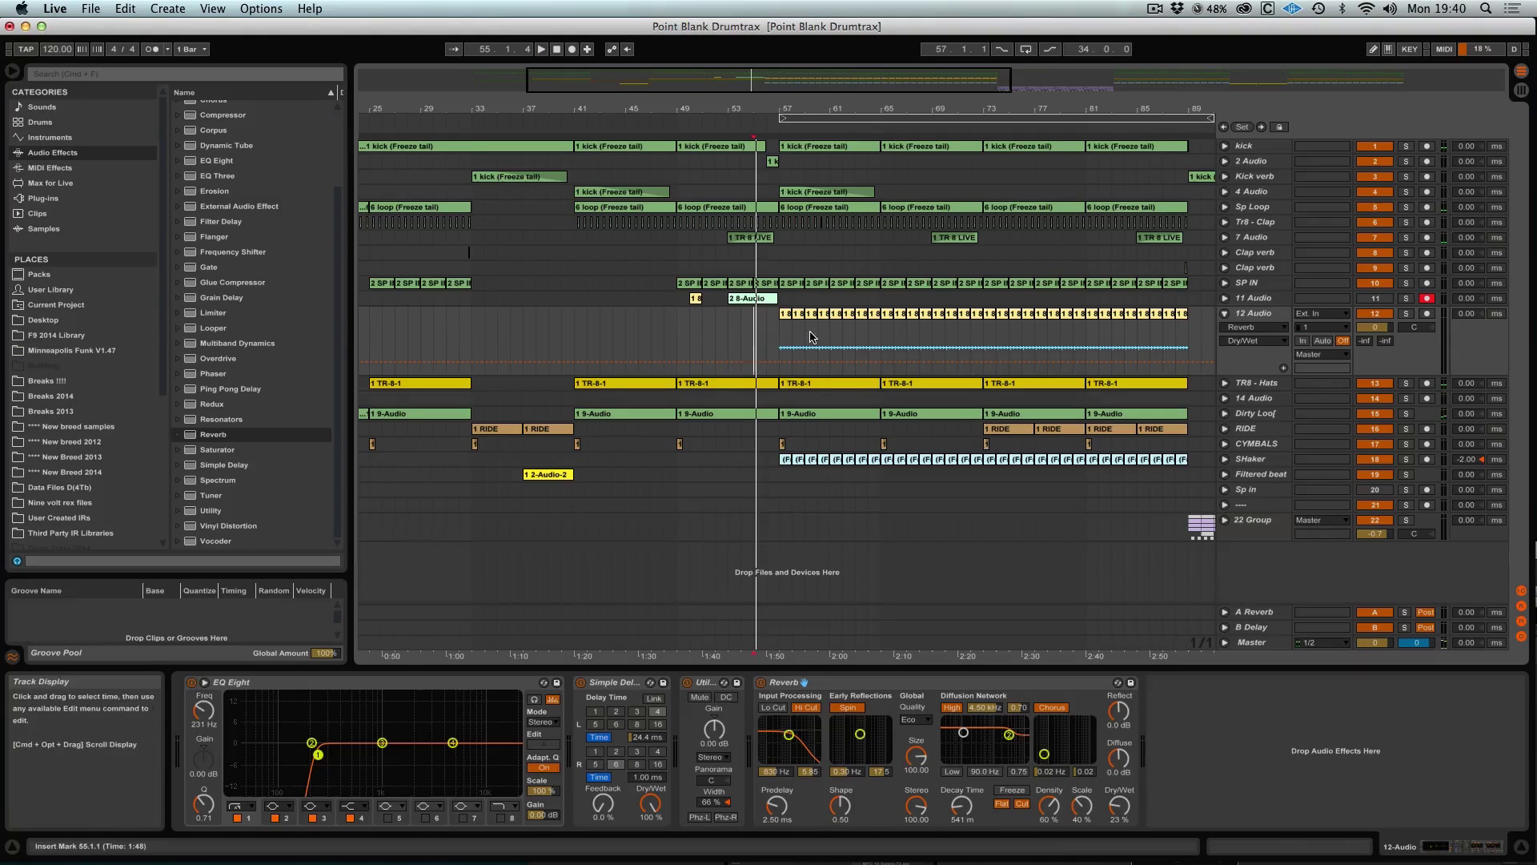
# Step: Play 12 Audio in the full mix, raise its volume to 1.9 dB, and solo the track
pyautogui.moveTo(762, 336); pyautogui.dragTo(871, 333)
pyautogui.press('space')
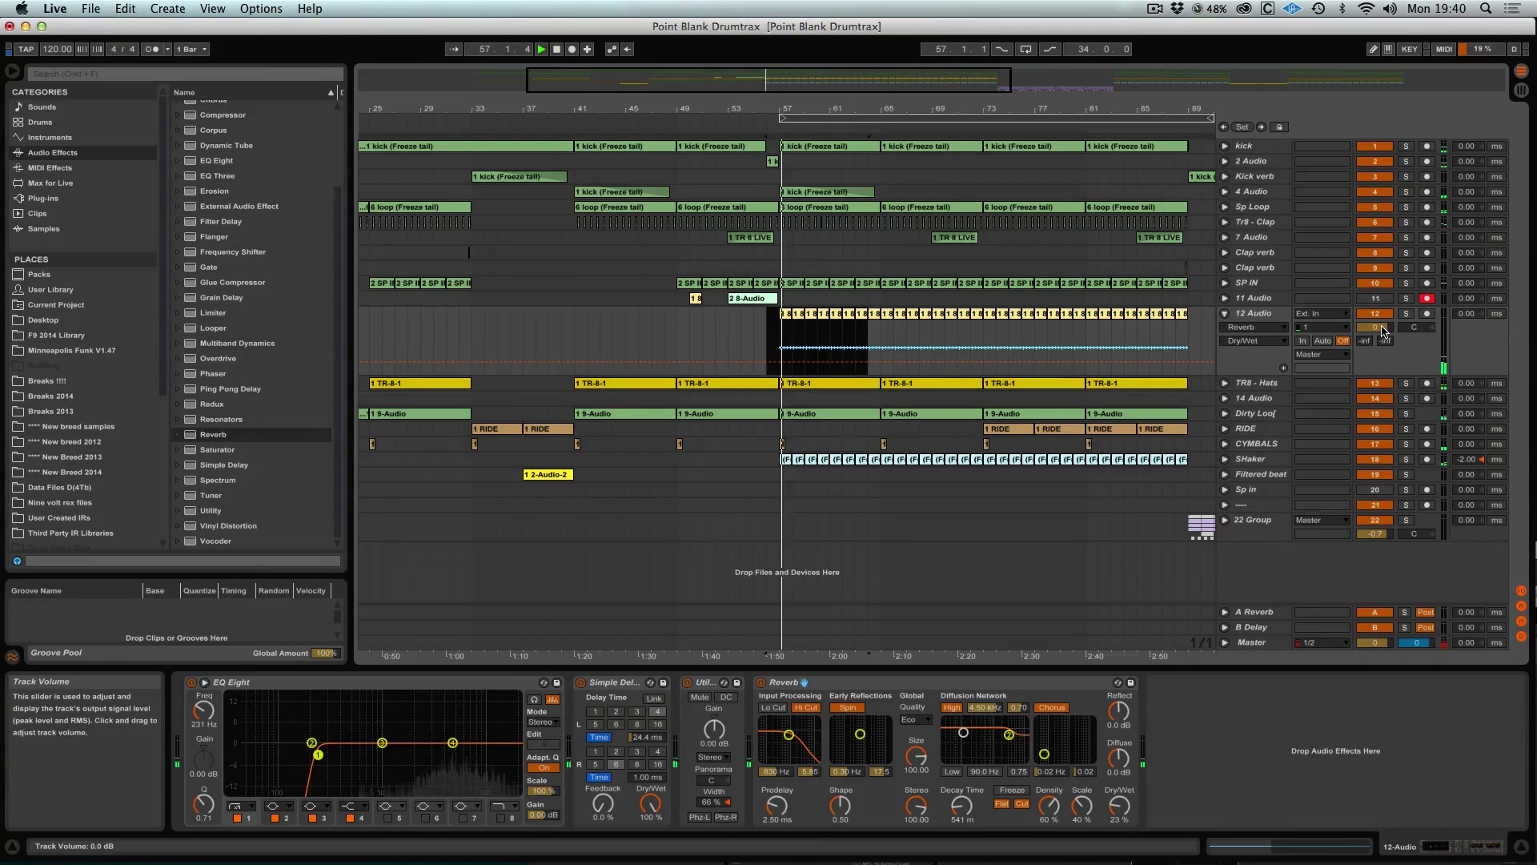
pyautogui.click(1381, 328)
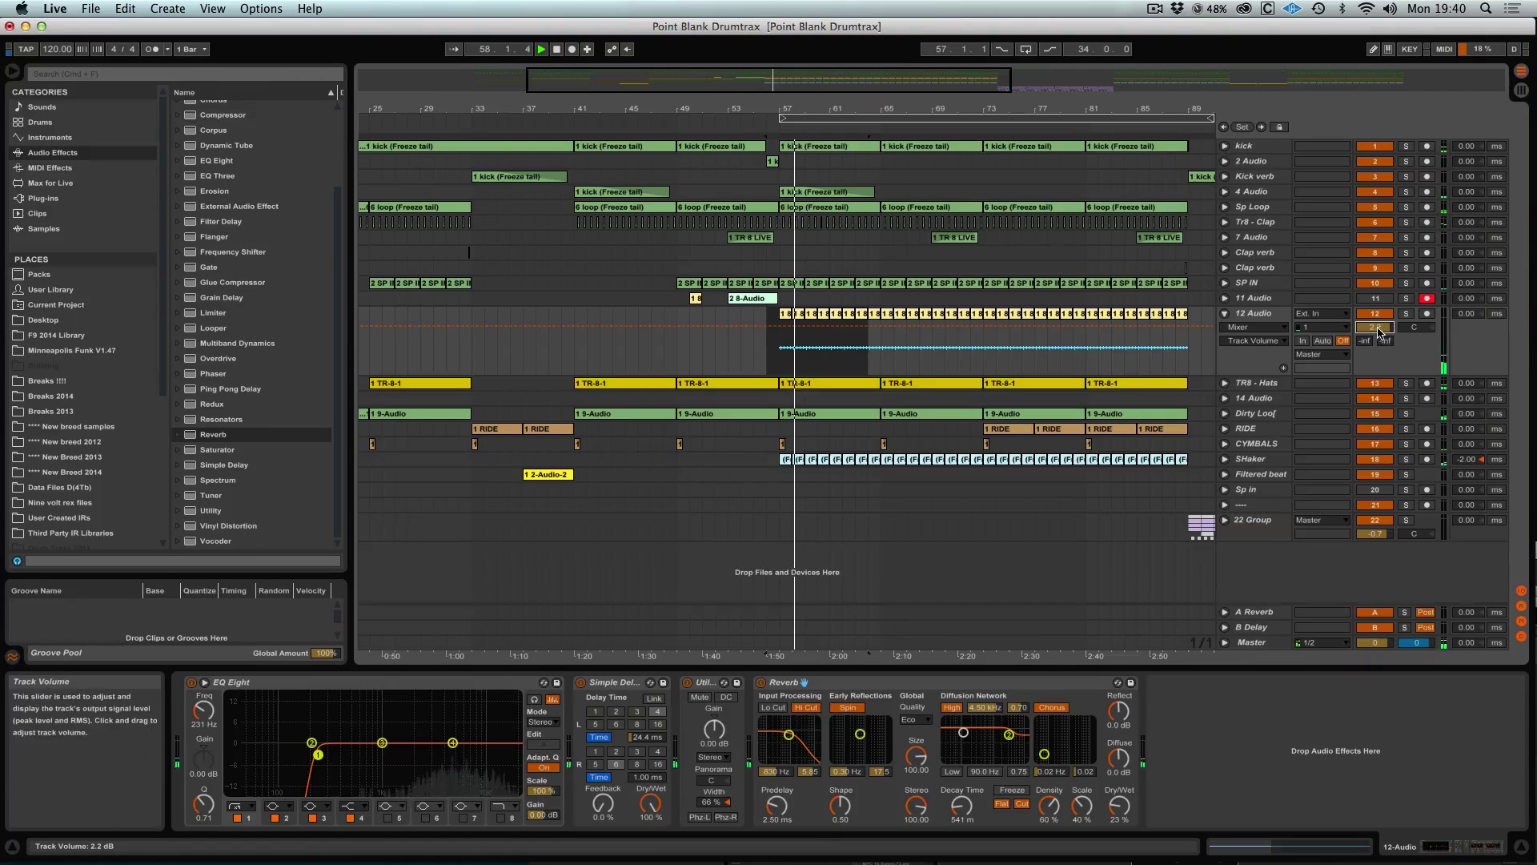
pyautogui.click(1406, 313)
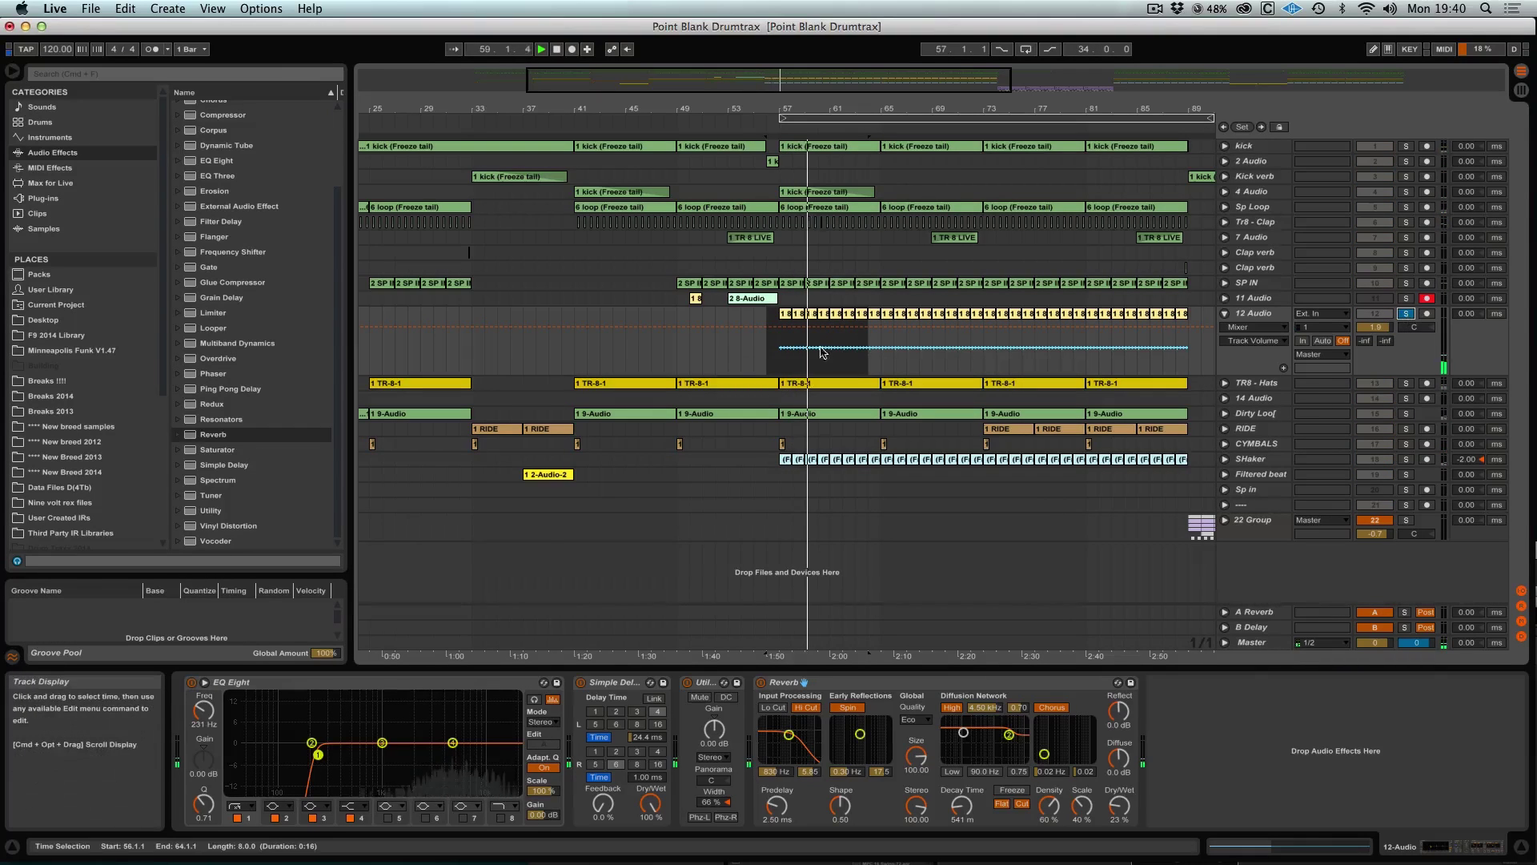
# Step: Add Ping Pong Delay after Reverb on 12 Audio, with 20 % Dry/Wet and a 0.52 % beat offset
pyautogui.moveTo(777, 349); pyautogui.dragTo(859, 344)
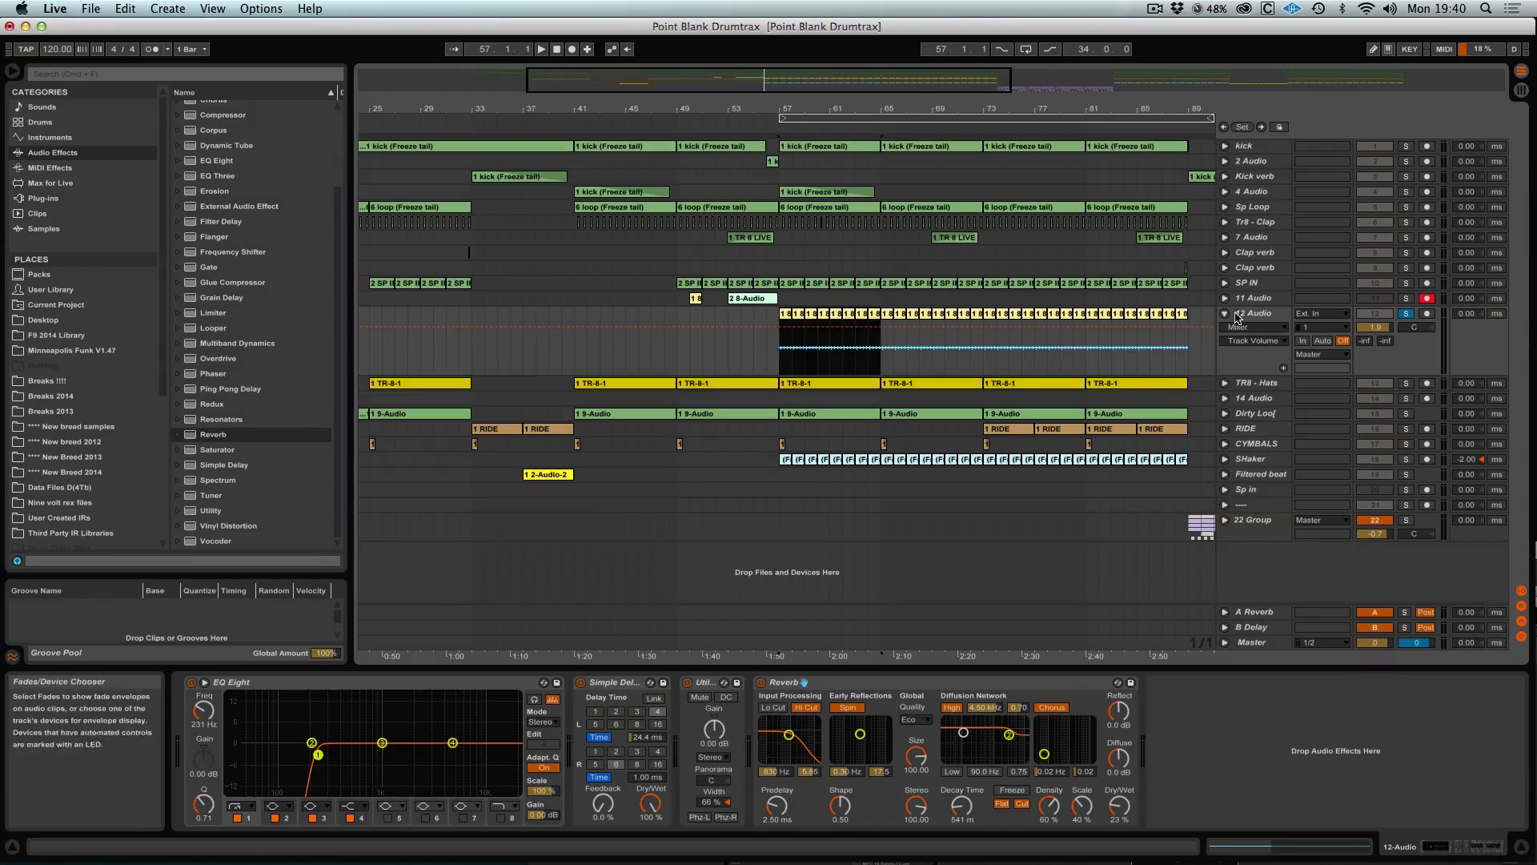
pyautogui.click(222, 389)
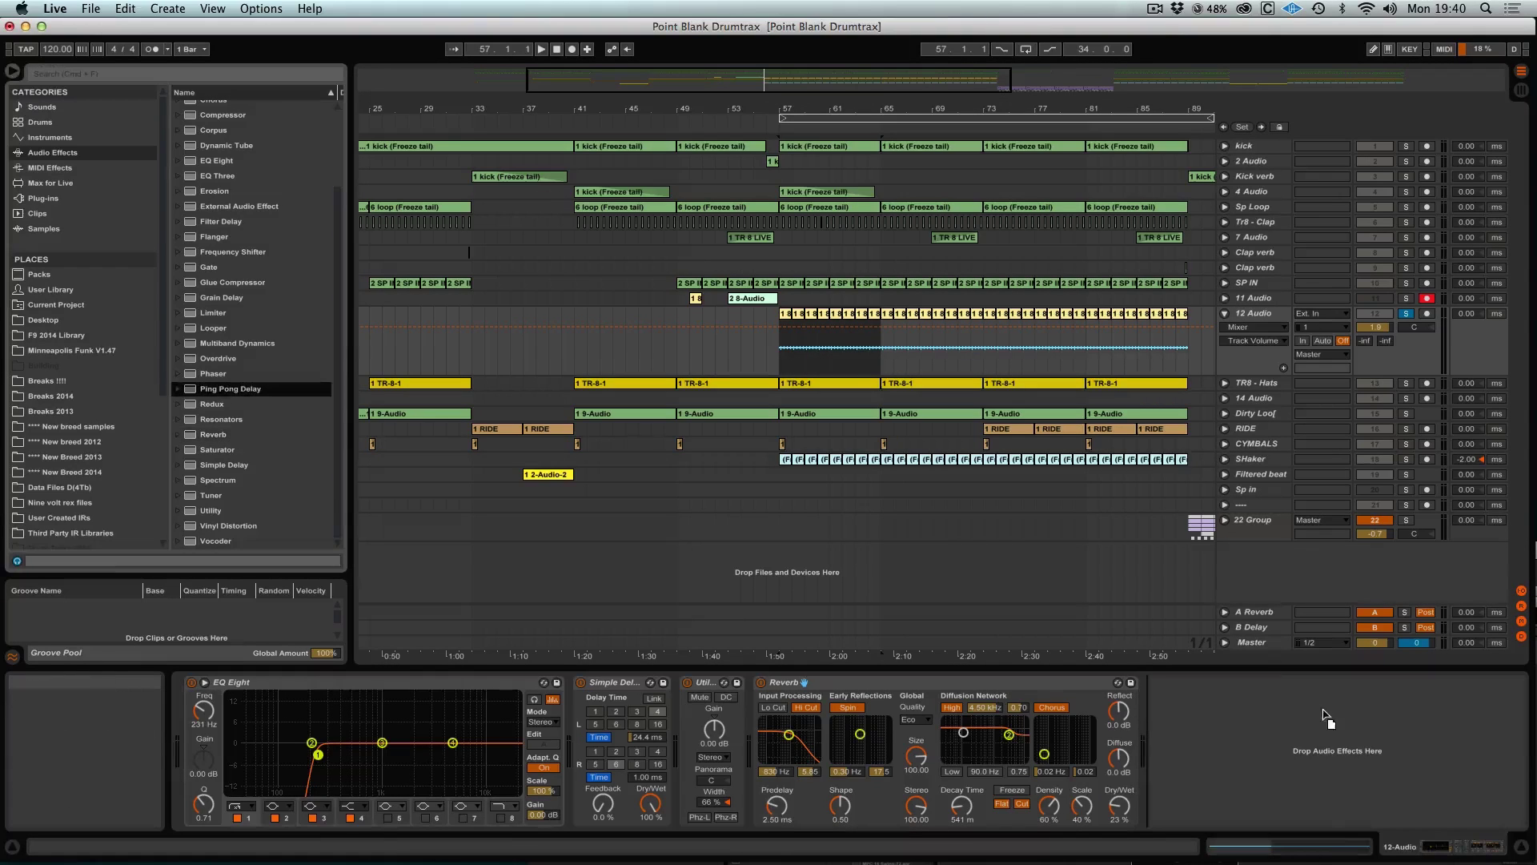
pyautogui.moveTo(1325, 715); pyautogui.dragTo(1321, 718)
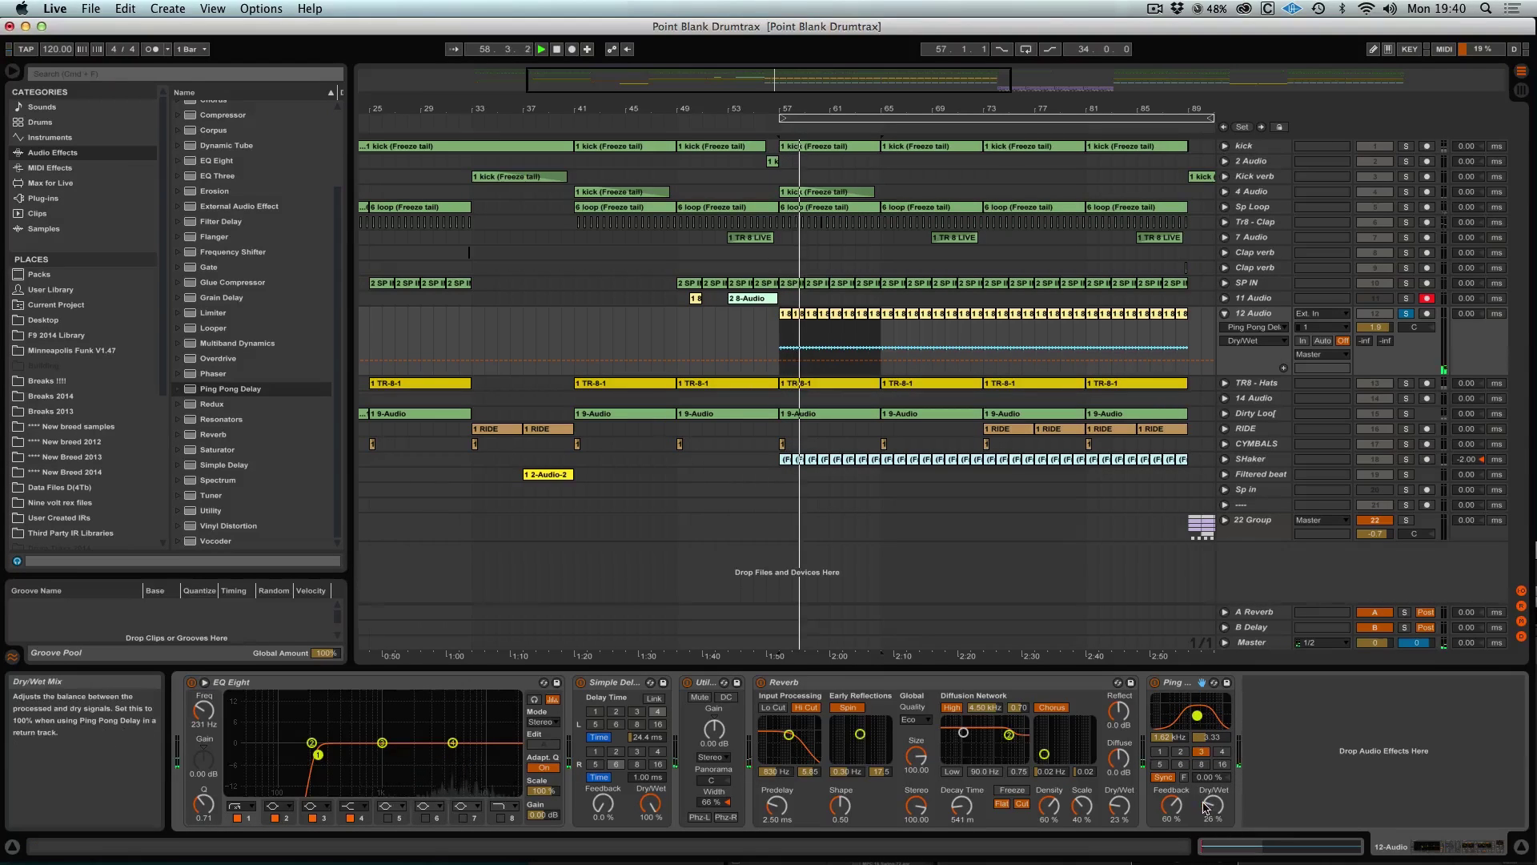
pyautogui.moveTo(1210, 777); pyautogui.dragTo(1210, 770)
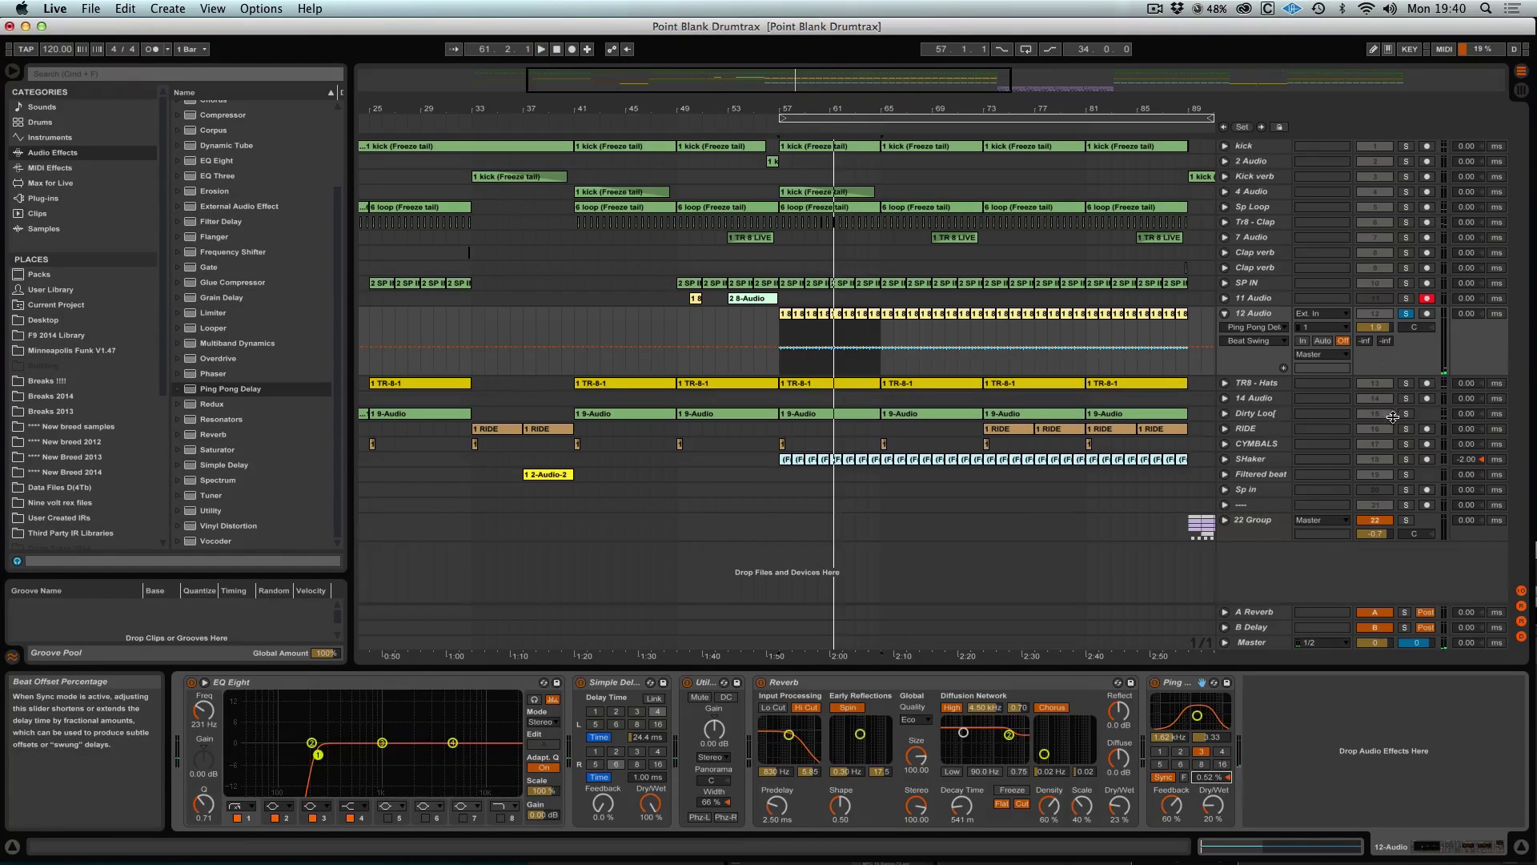
# Step: Unsolo 12 Audio, set its volume to 2.1 dB, rename it TAMB, and fold the track
pyautogui.click(1407, 314)
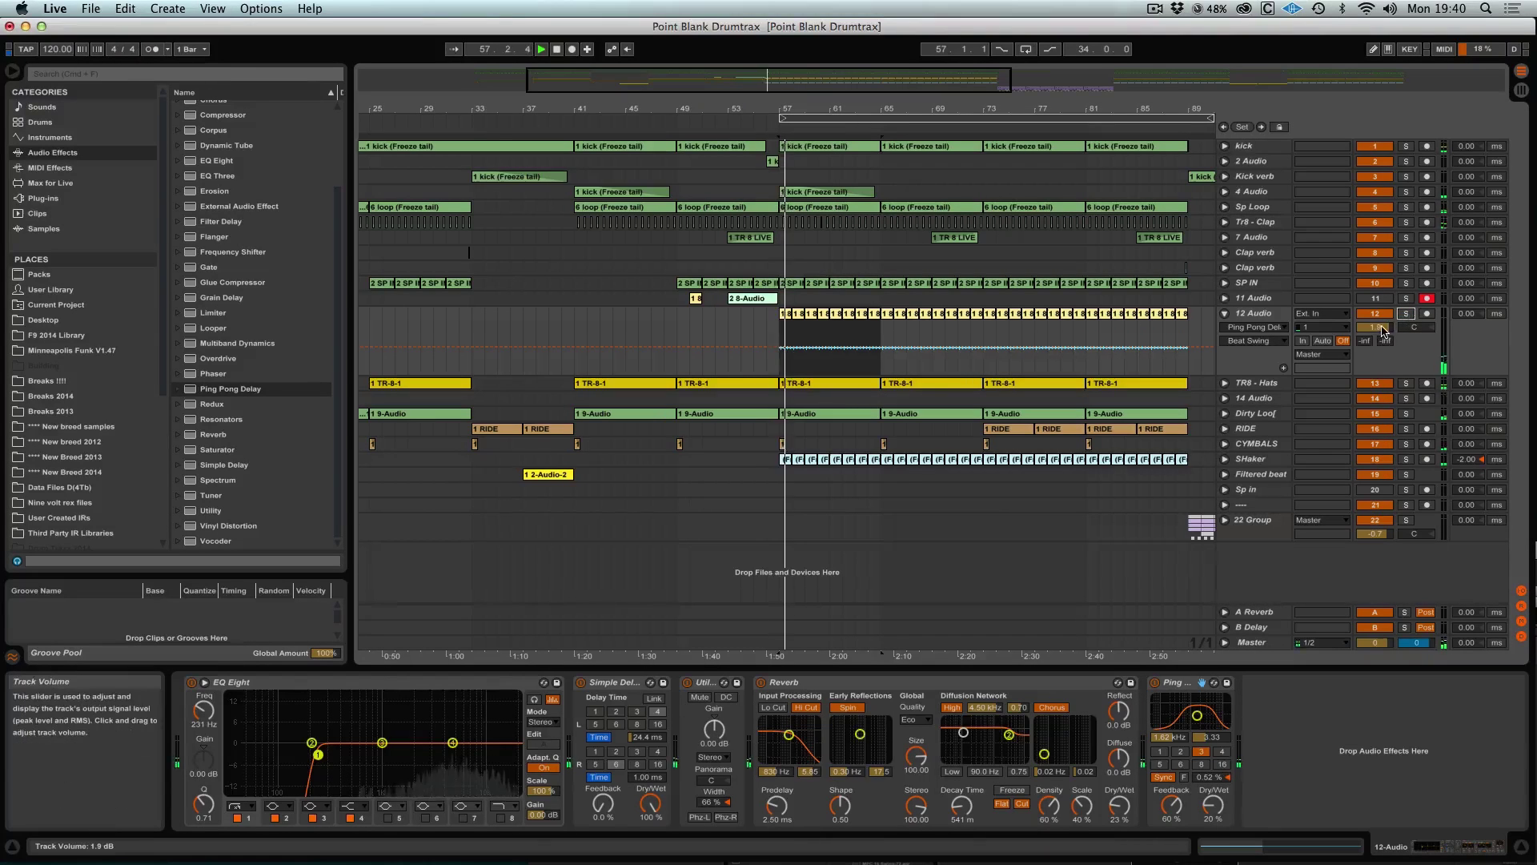
pyautogui.moveTo(1381, 330); pyautogui.dragTo(1381, 326)
pyautogui.click(1136, 348)
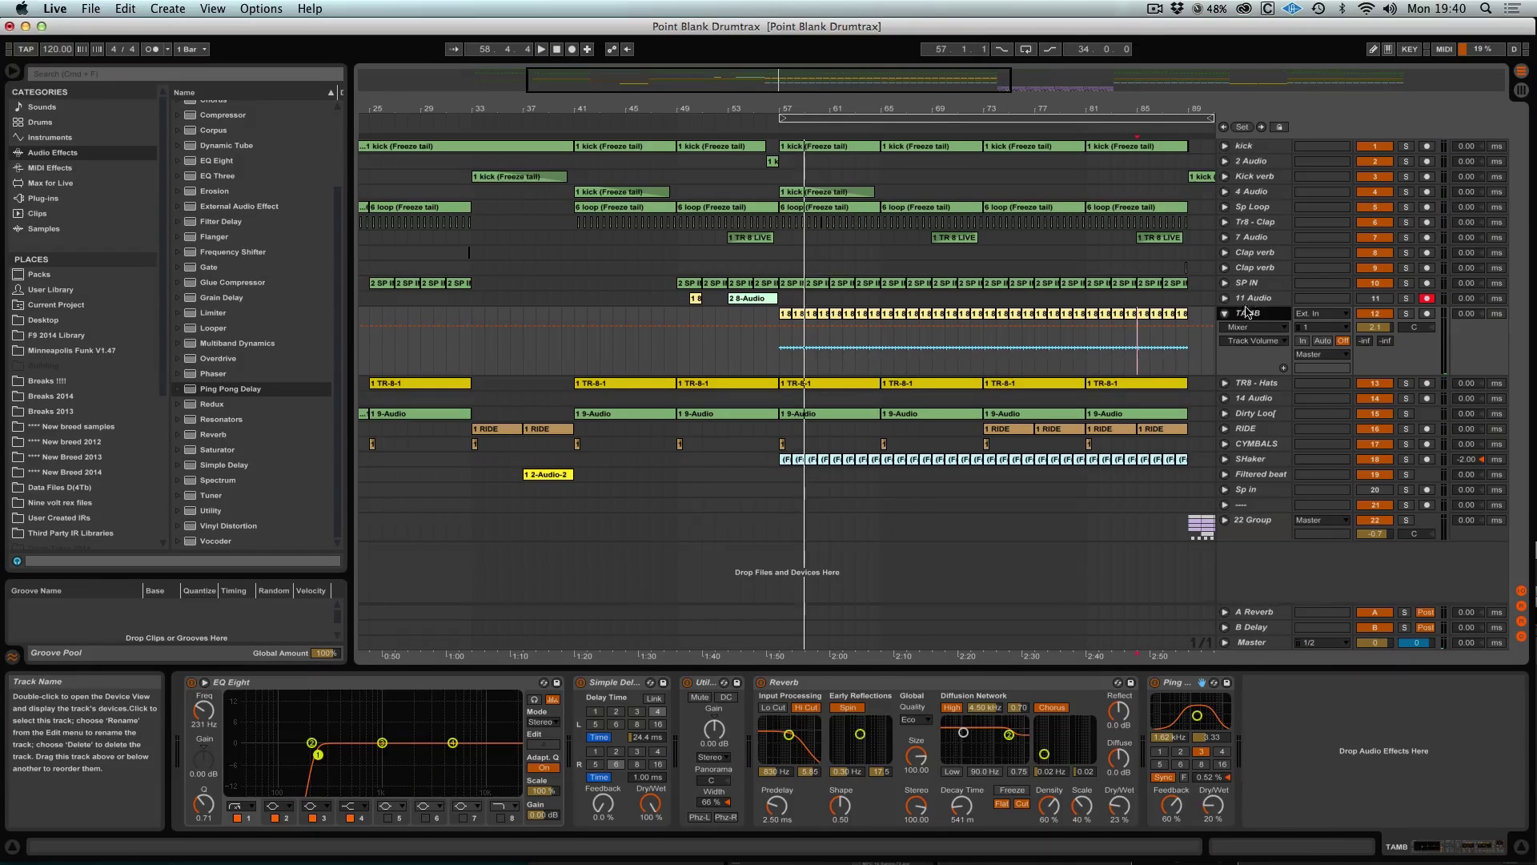
pyautogui.click(1224, 313)
# Step: Unfold 11 Audio, split the 8-Audio clip at 55.4.3 and 56.3.3, and audition its hits soloed
pyautogui.click(1233, 300)
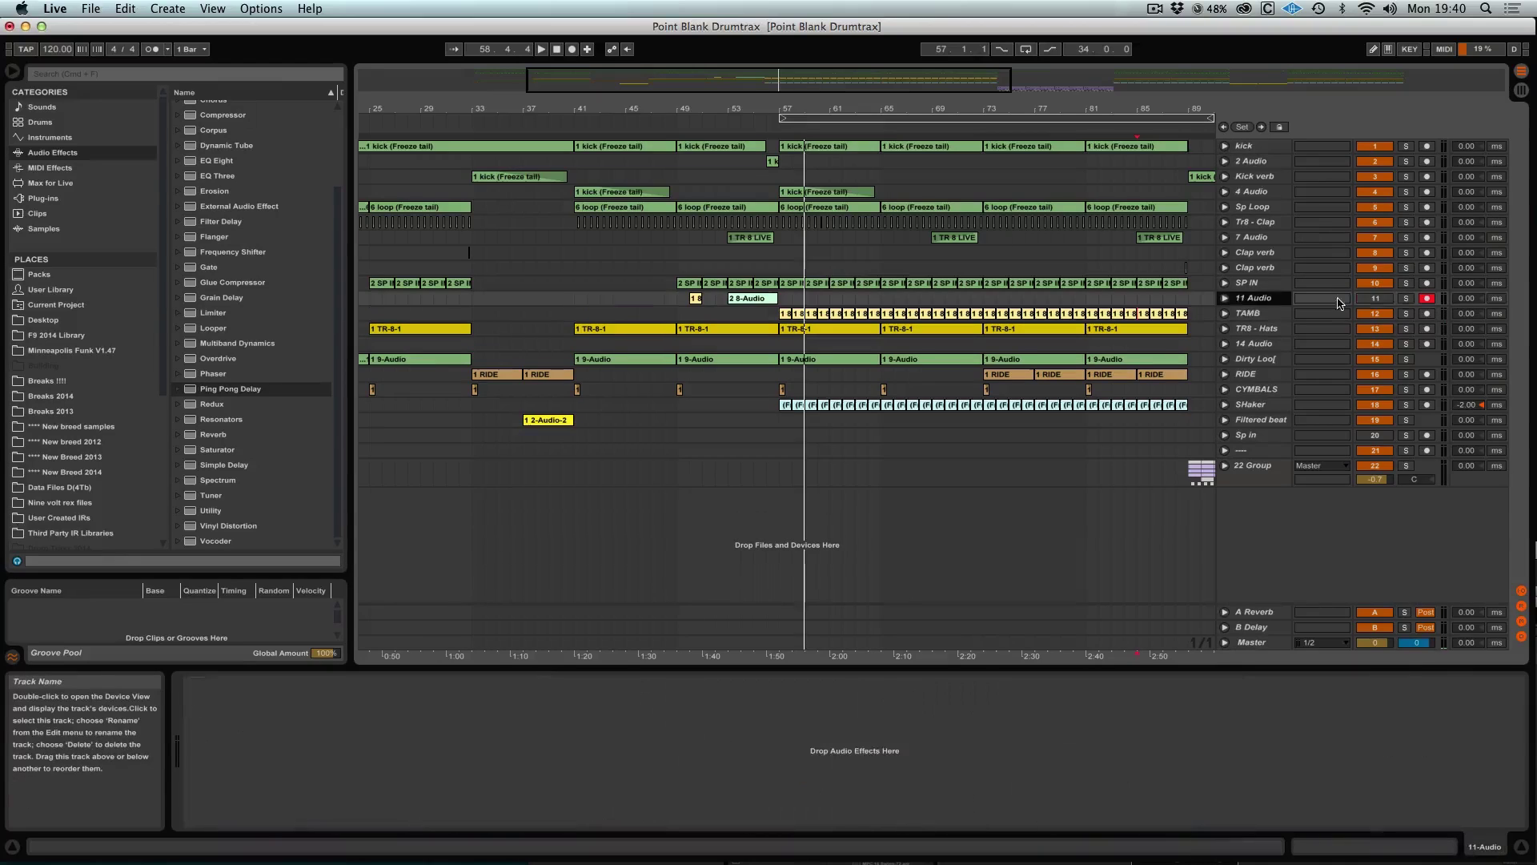
pyautogui.click(1225, 298)
pyautogui.moveTo(751, 109); pyautogui.dragTo(753, 312)
pyautogui.moveTo(1020, 414); pyautogui.dragTo(920, 409)
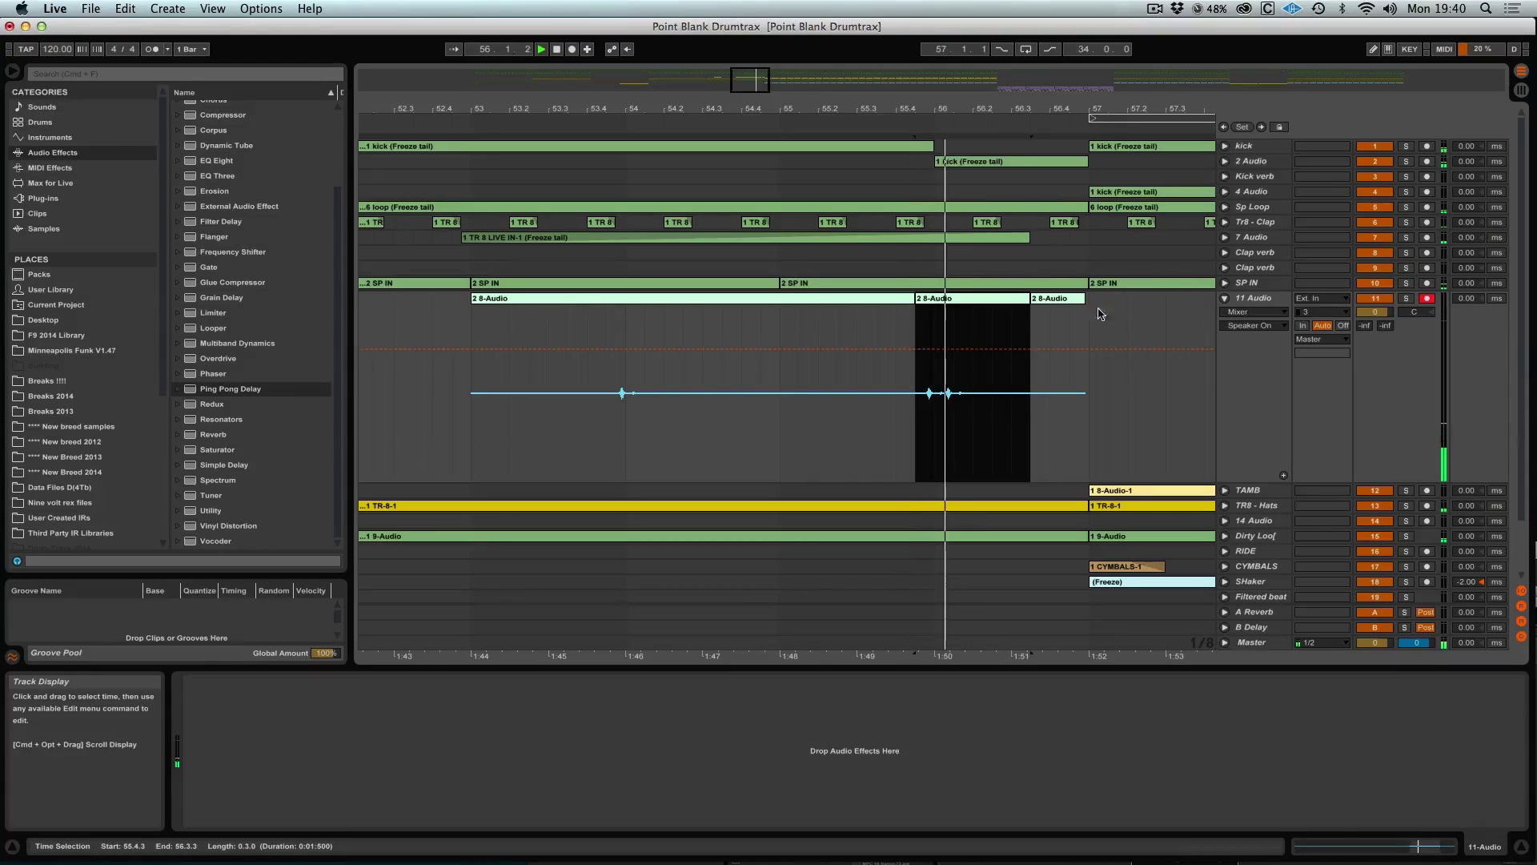
pyautogui.click(1406, 298)
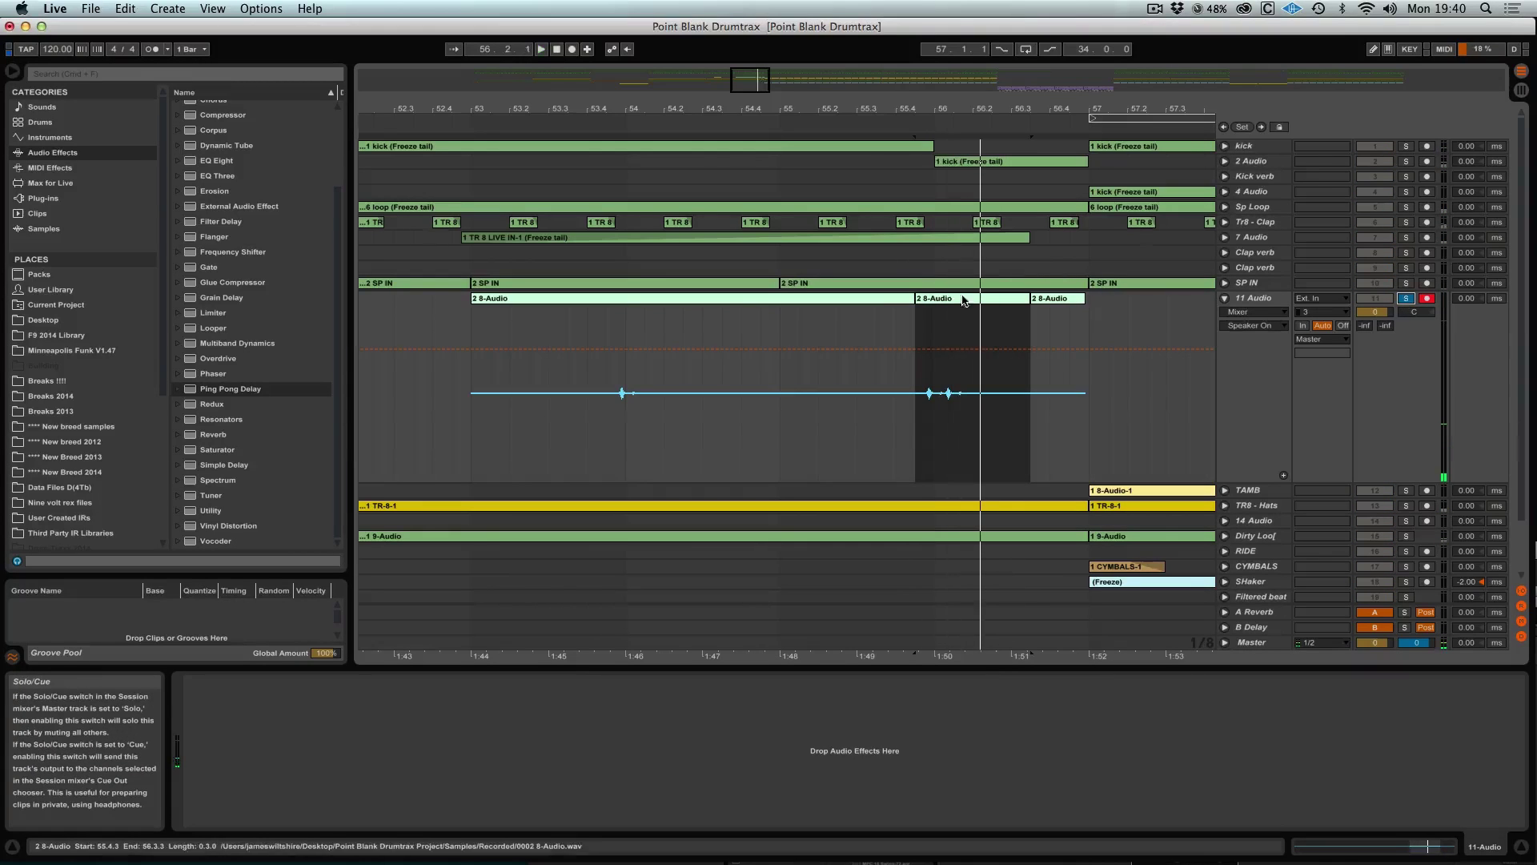
pyautogui.rightClick(1129, 238)
pyautogui.click(753, 82)
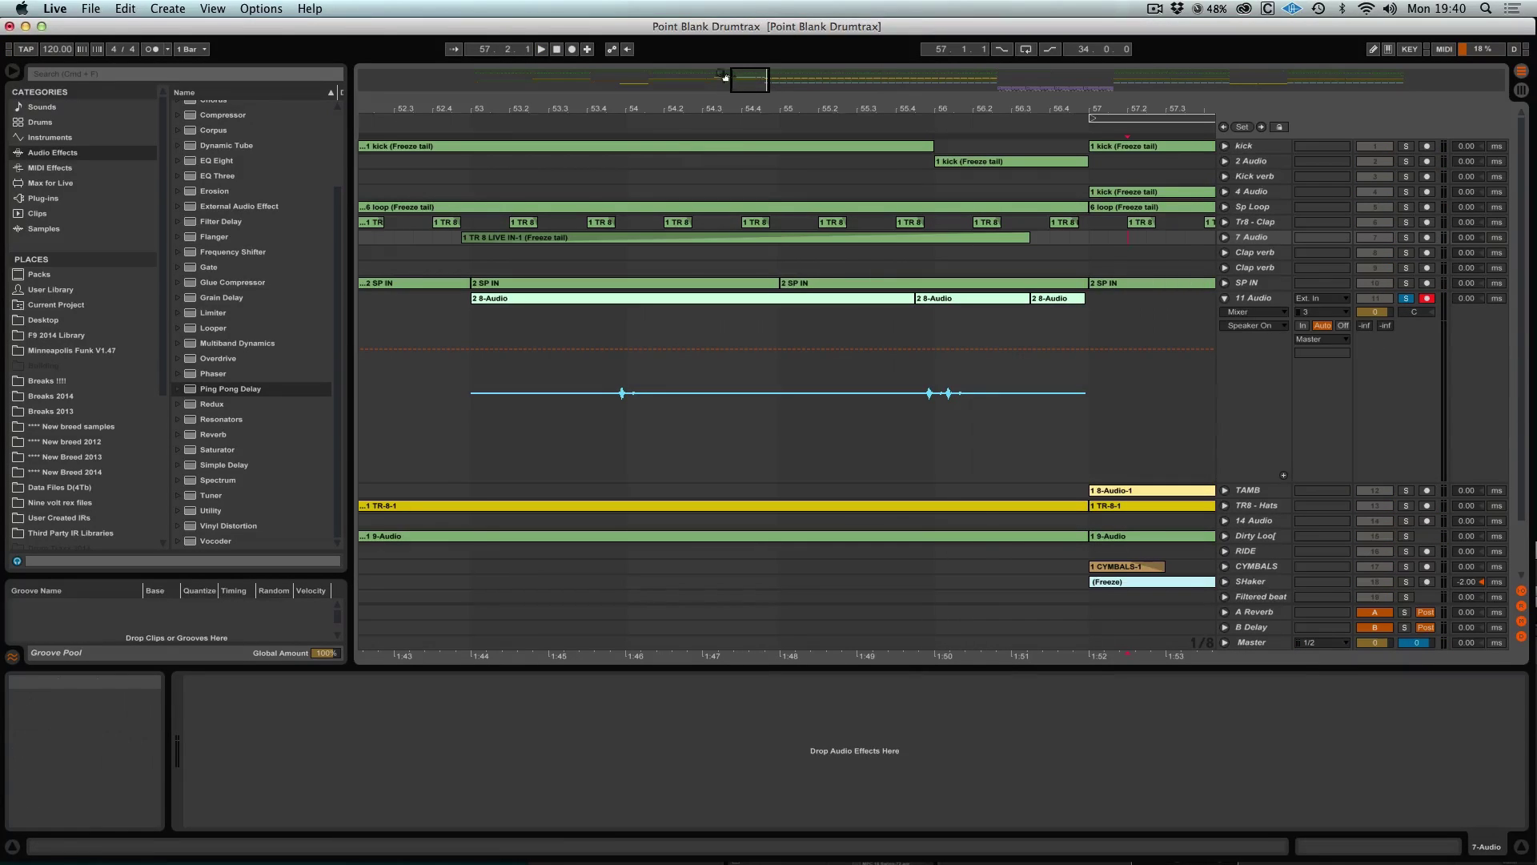
# Step: Play the first 8-Audio hit near bar 54 and delete the short section directly after it
pyautogui.click(611, 392)
pyautogui.press('space')
pyautogui.moveTo(626, 392); pyautogui.dragTo(679, 385)
pyautogui.press('Delete')
pyautogui.press('space')
# Step: Unsolo 11 Audio and raise its volume to 1.2 dB while playing from 53.4.3
pyautogui.click(1407, 298)
pyautogui.click(606, 392)
pyautogui.press('space')
pyautogui.moveTo(1377, 312); pyautogui.dragTo(1377, 308)
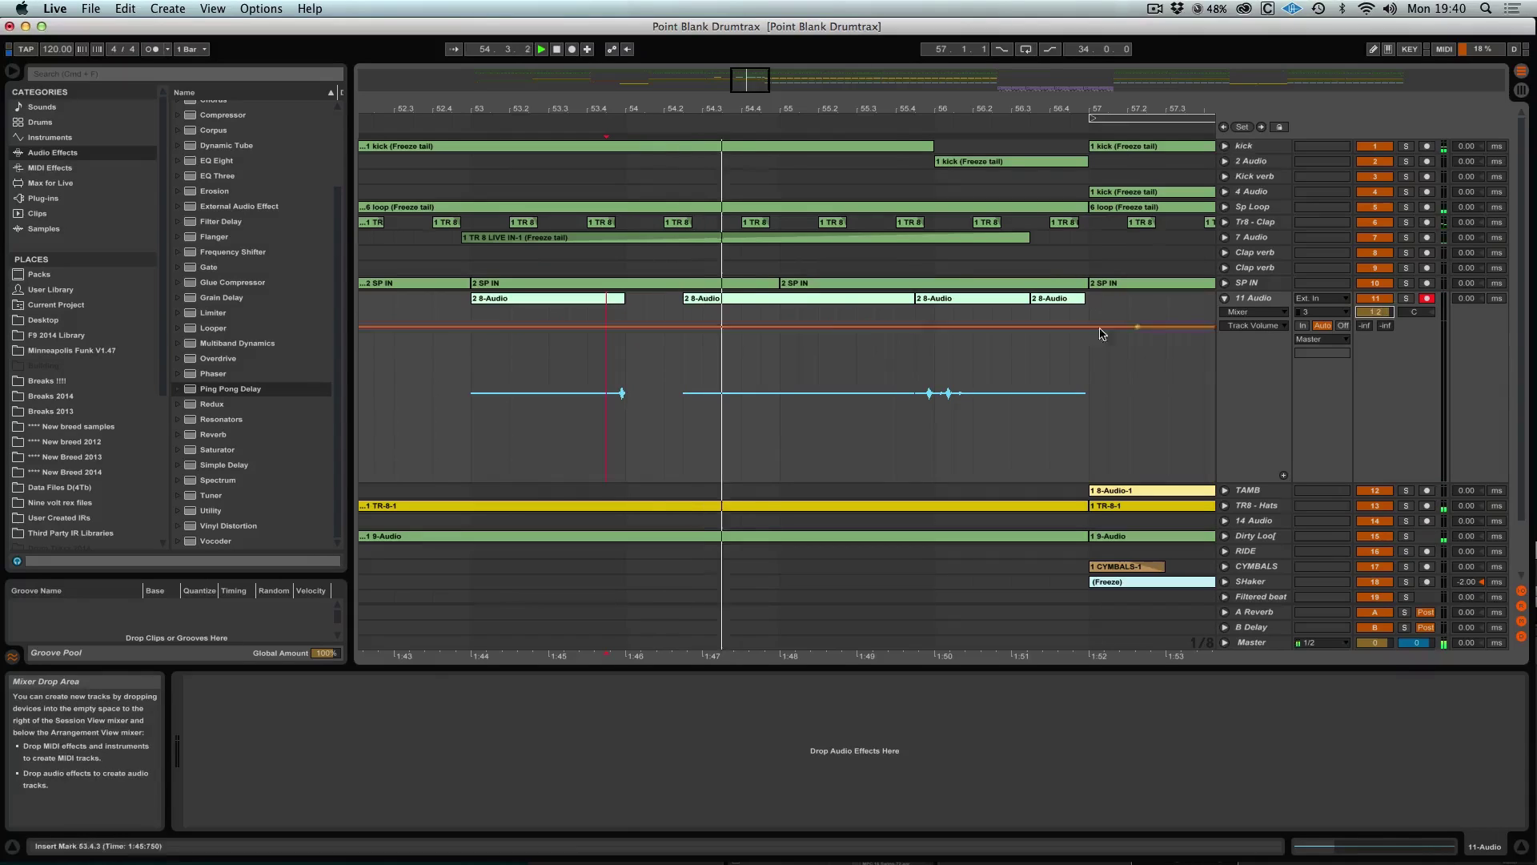
# Step: Delete the remaining 8-Audio-1 clip at bar 50 on 11 Audio
pyautogui.moveTo(879, 109); pyautogui.dragTo(870, 79)
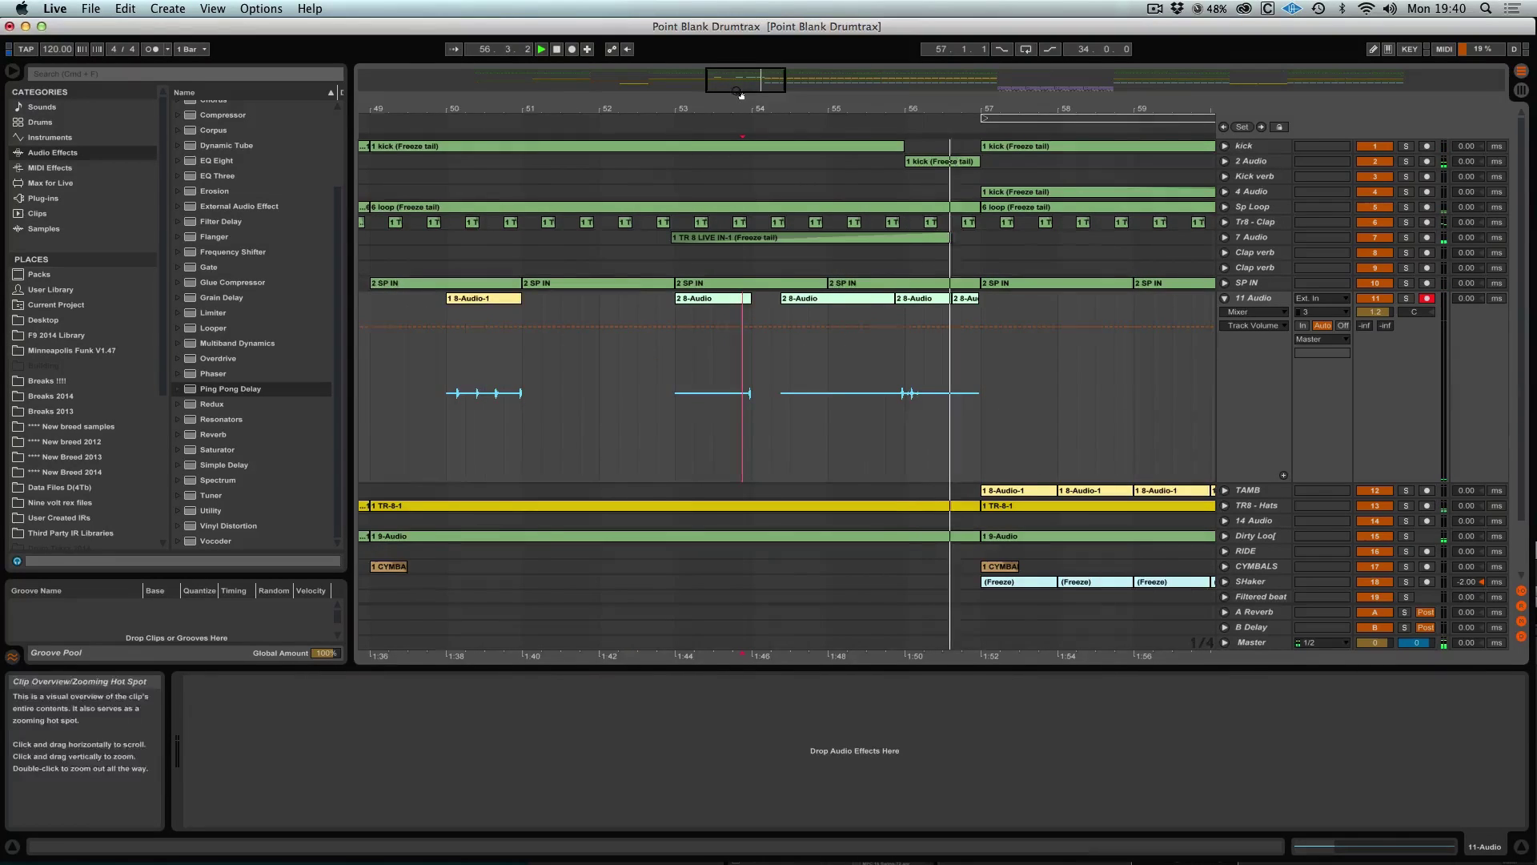
pyautogui.moveTo(904, 109); pyautogui.dragTo(802, 79)
pyautogui.press('space')
pyautogui.moveTo(644, 366); pyautogui.dragTo(525, 383)
pyautogui.press('Delete')
# Step: Tighten the 8-Audio hits into a two-bar phrase and repeat it every four bars across the beat sections on 11 Audio
pyautogui.moveTo(681, 364); pyautogui.dragTo(836, 353)
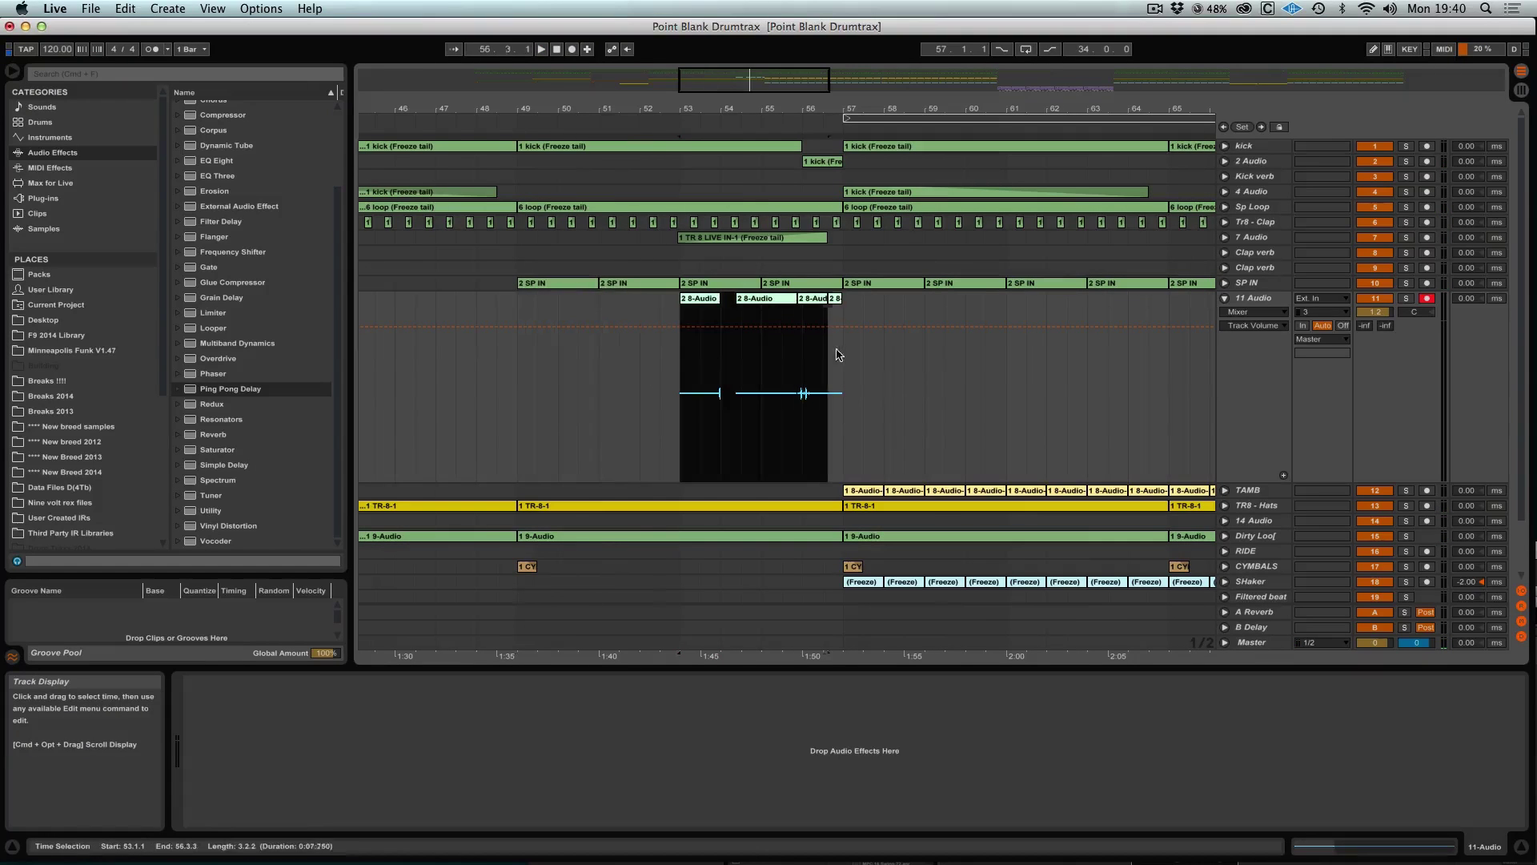
pyautogui.click(539, 353)
pyautogui.click(704, 300)
pyautogui.moveTo(680, 364); pyautogui.dragTo(869, 351)
pyautogui.press('Delete')
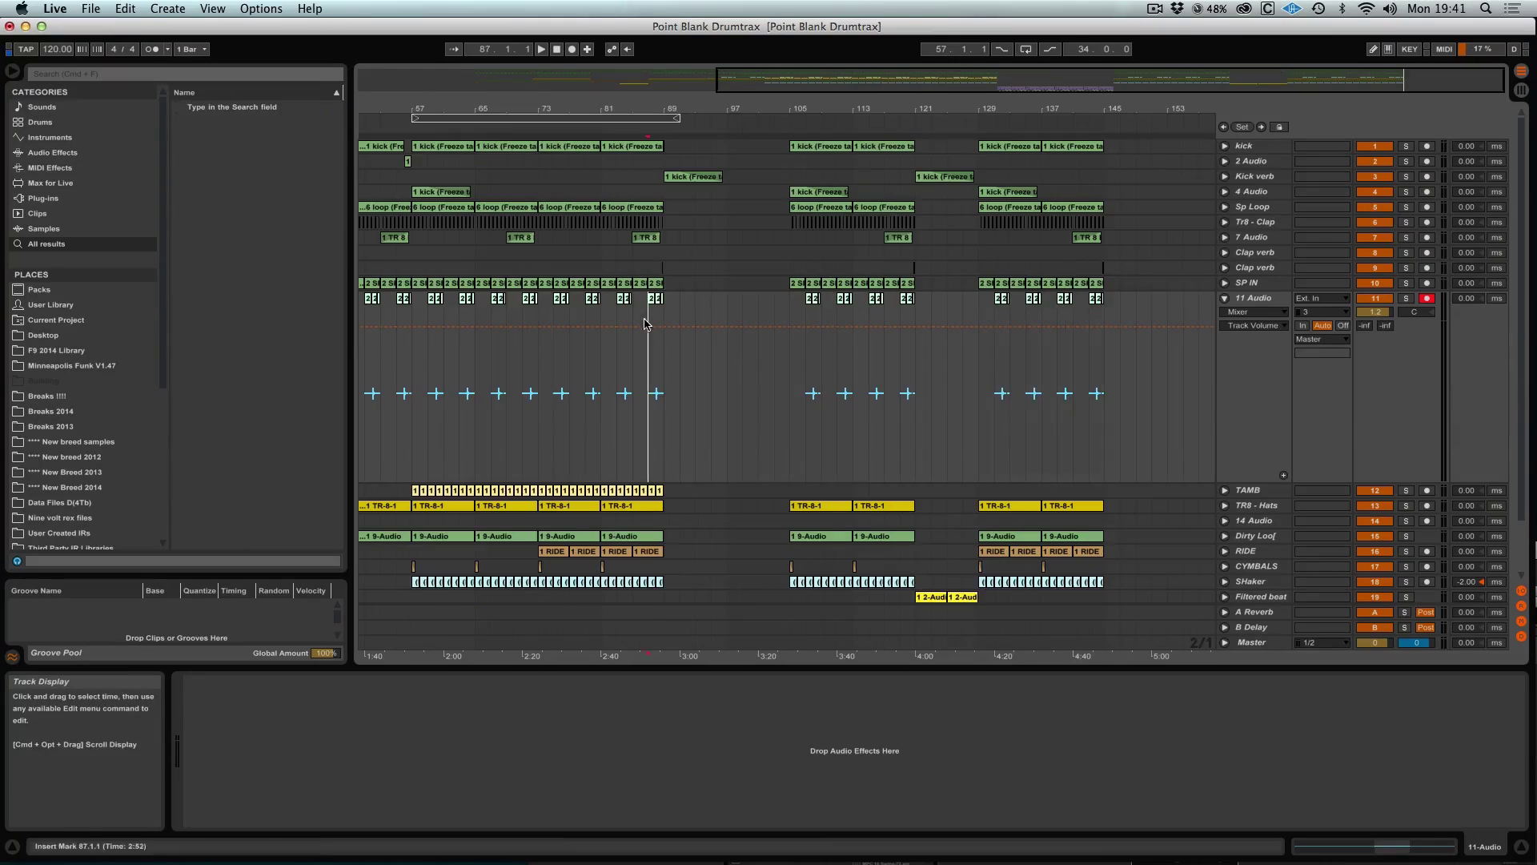
# Step: Play the arrangement from bar 87, rename 11 Audio to SHUFF, and fold the track
pyautogui.press('space')
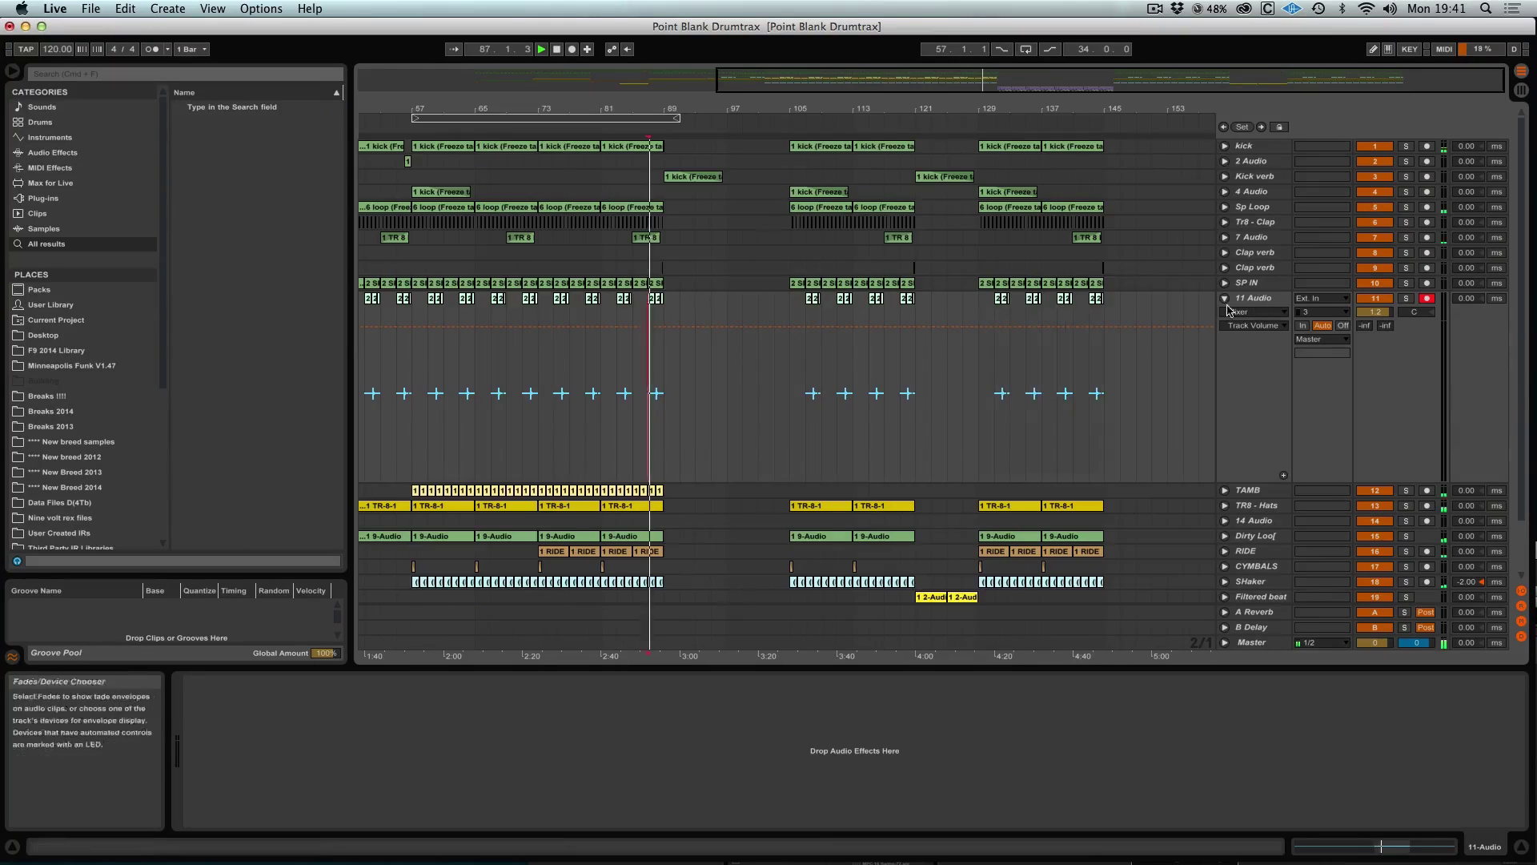
pyautogui.press('Left')
pyautogui.moveTo(1002, 78); pyautogui.dragTo(1003, 85)
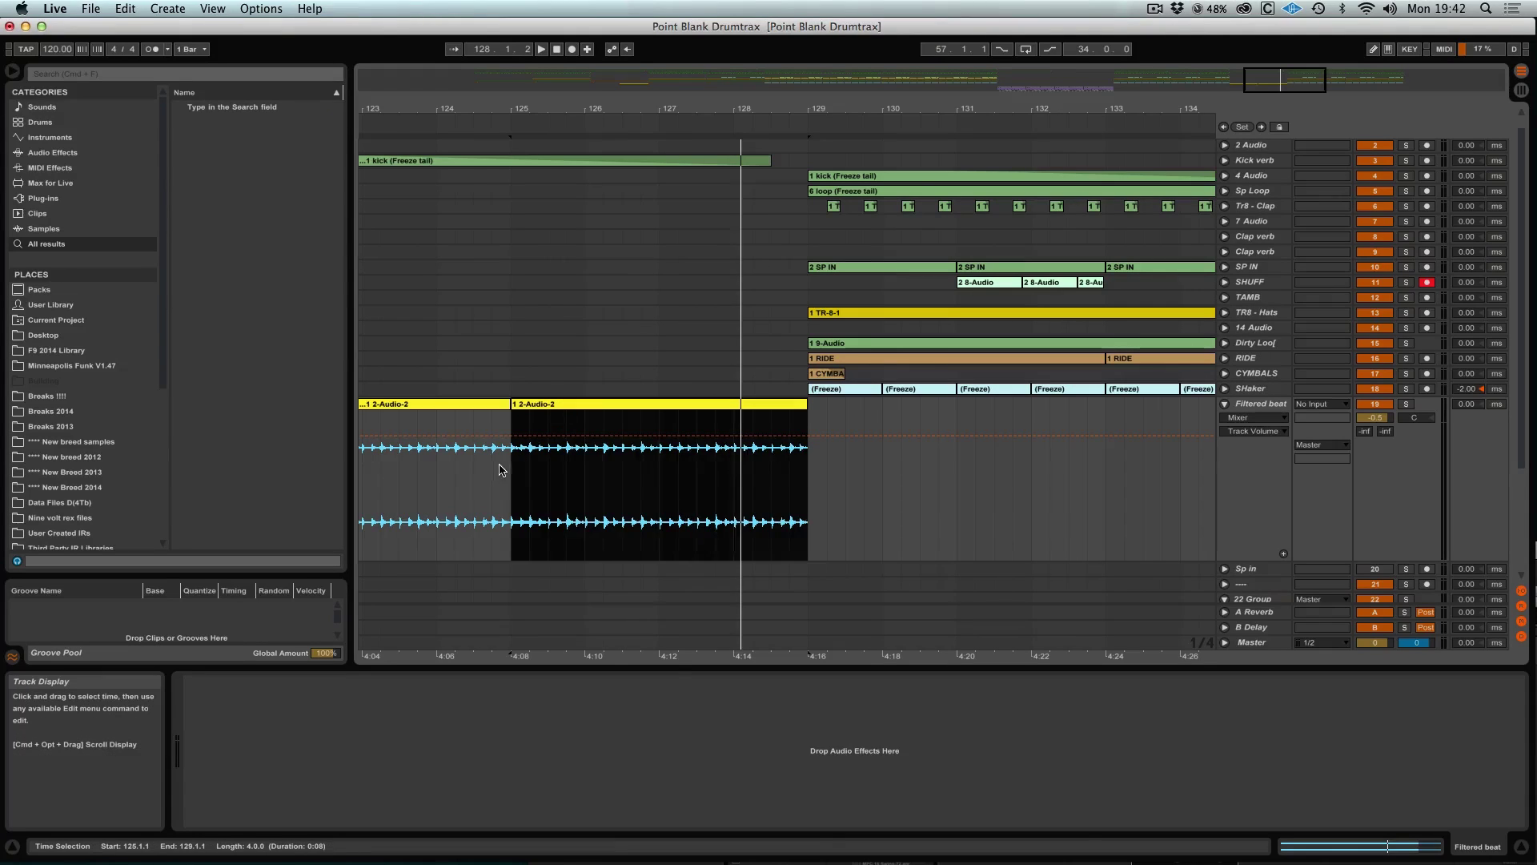
# Step: Play the Filtered beat from bar 125 and repeat a half-bar slice of its 2-Audio-2 clip starting at bar 127
pyautogui.moveTo(518, 451); pyautogui.dragTo(595, 453)
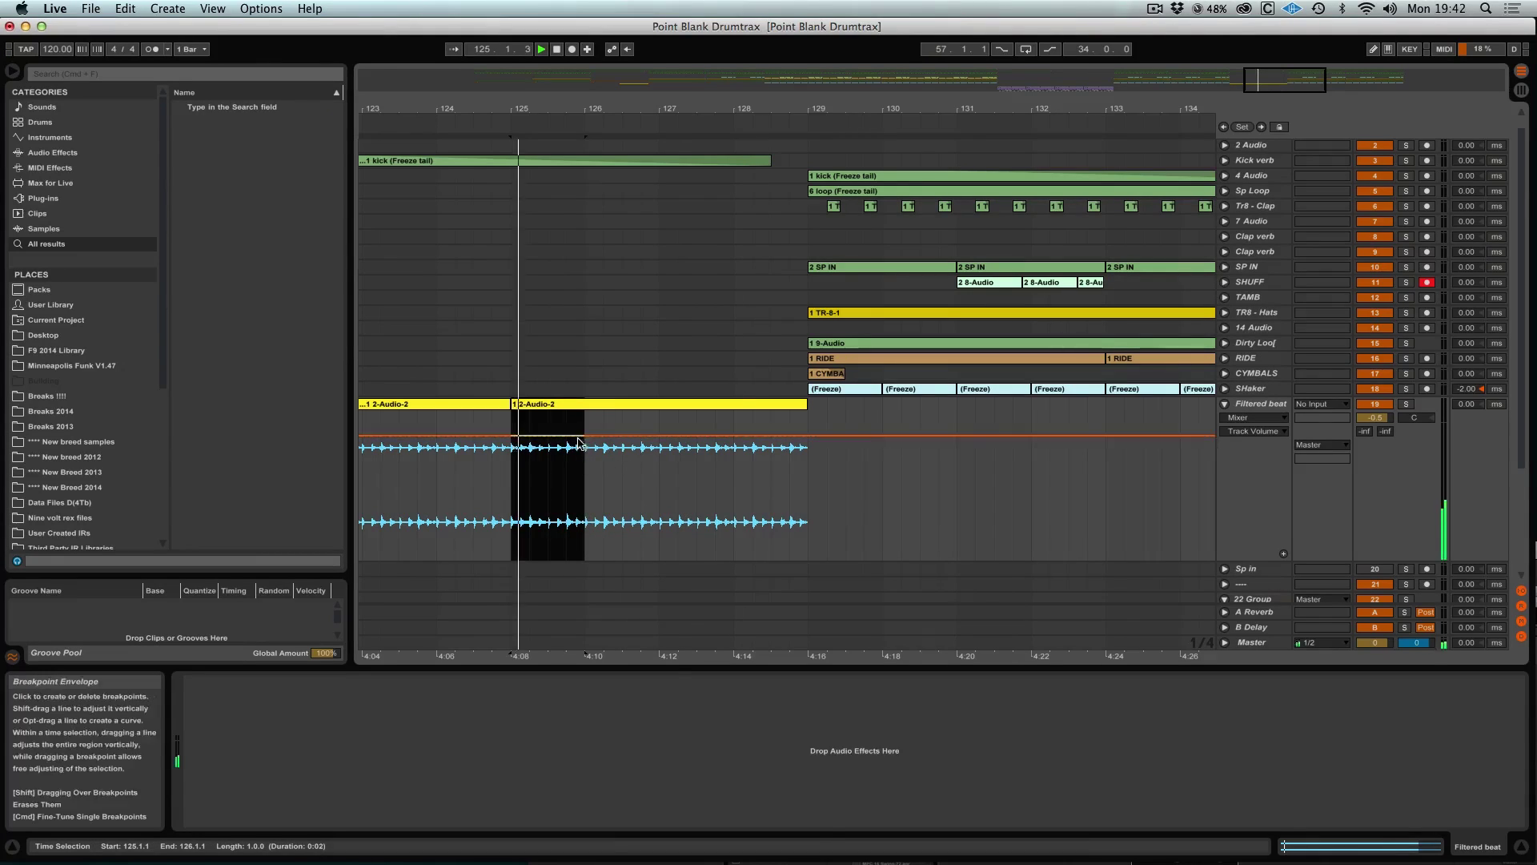
pyautogui.moveTo(545, 448); pyautogui.dragTo(736, 400)
pyautogui.click(497, 429)
pyautogui.hscroll(1, 512, 429)
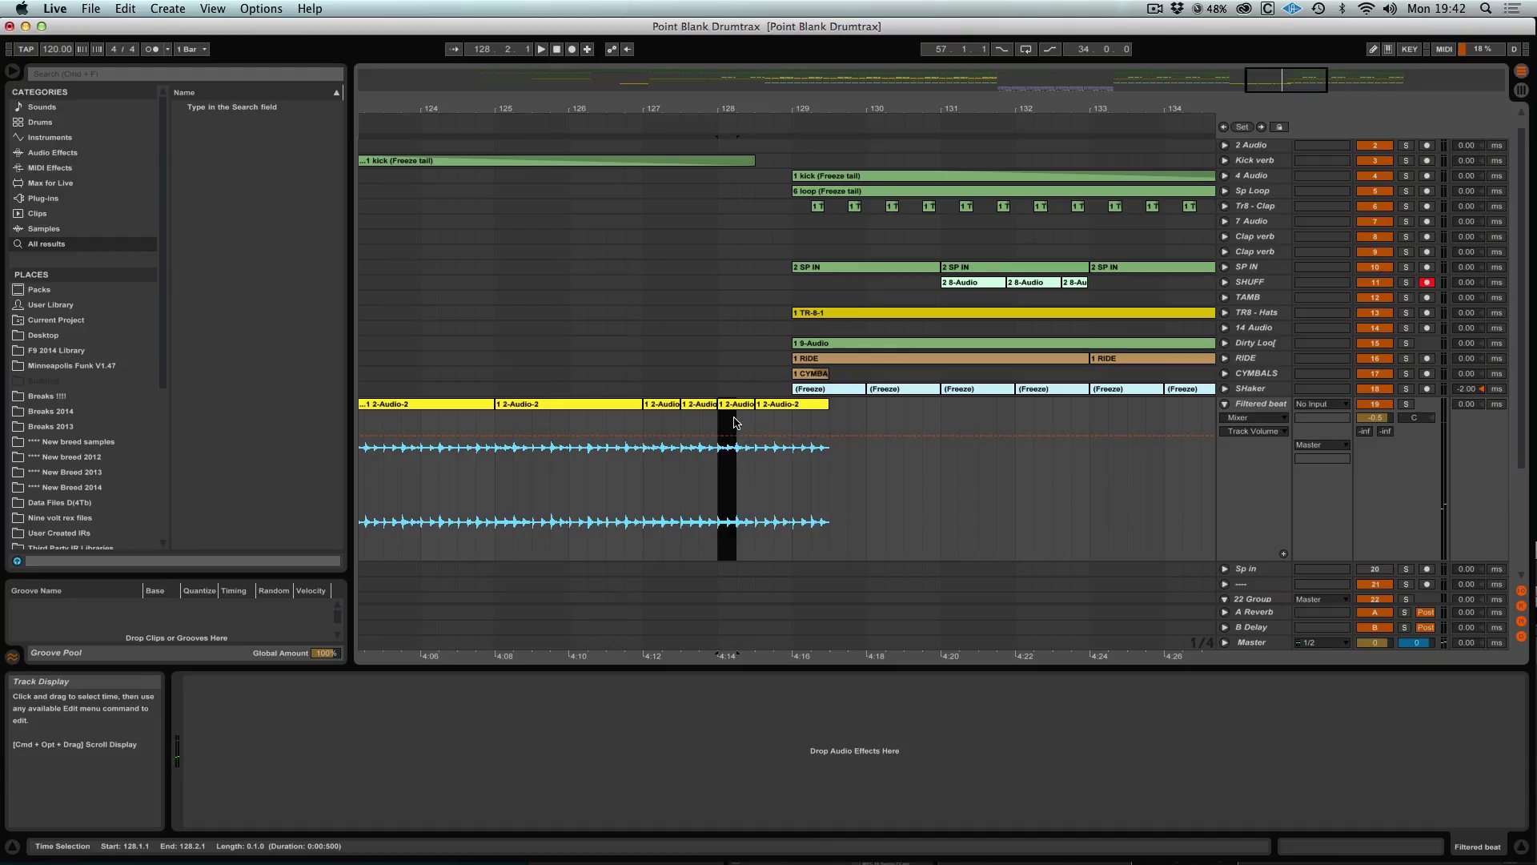
# Step: Repeat the one-beat slice at 128.1.1 up to bar 129, remove the excess past bar 129, and play the fill from bar 126
pyautogui.press('super+d')
pyautogui.press('super+d')
pyautogui.press('super+d')
pyautogui.moveTo(792, 429); pyautogui.dragTo(888, 423)
pyautogui.press('Delete')
pyautogui.click(571, 433)
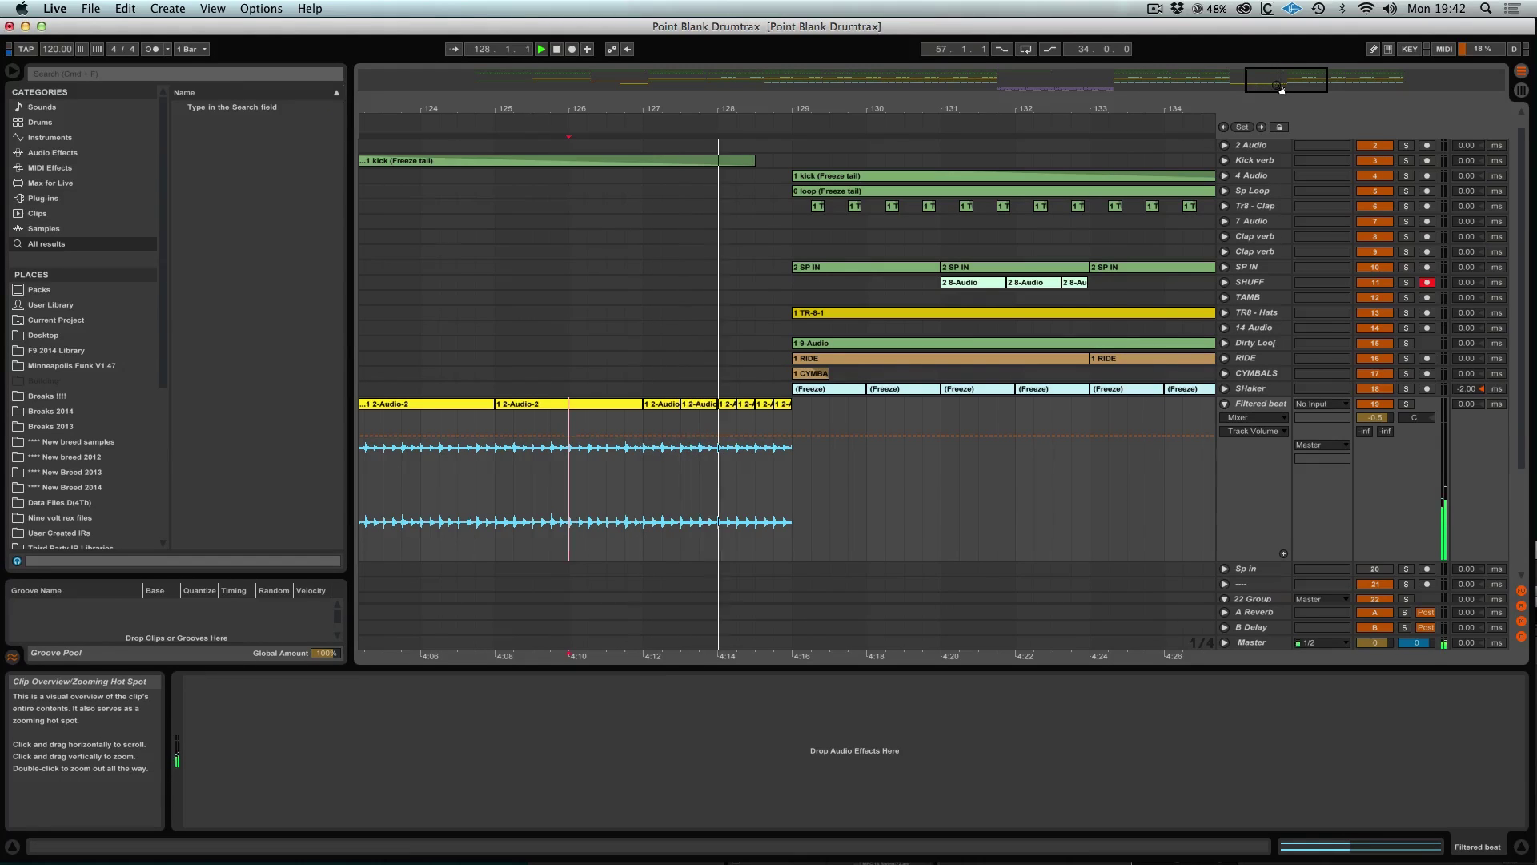
# Step: Trim the 808 kick, snare, closed hat and clap parts around bar 104, leaving the 808 RIM running to bar 105
pyautogui.moveTo(1281, 90); pyautogui.dragTo(1282, 92)
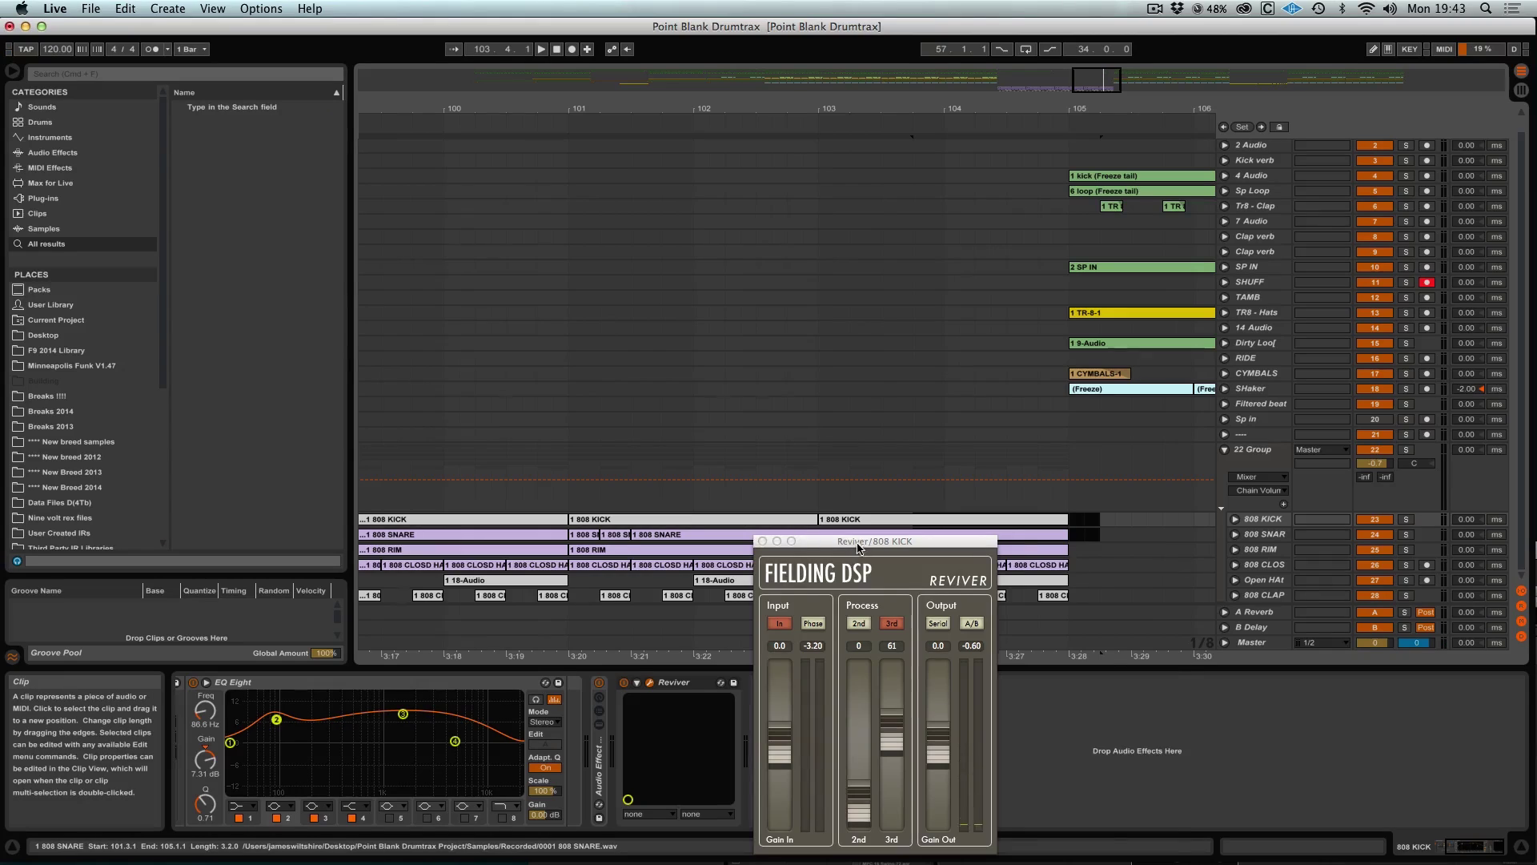
pyautogui.moveTo(859, 547); pyautogui.dragTo(1003, 565)
pyautogui.press('Delete')
pyautogui.click(979, 565)
pyautogui.press('Delete')
pyautogui.click(1001, 581)
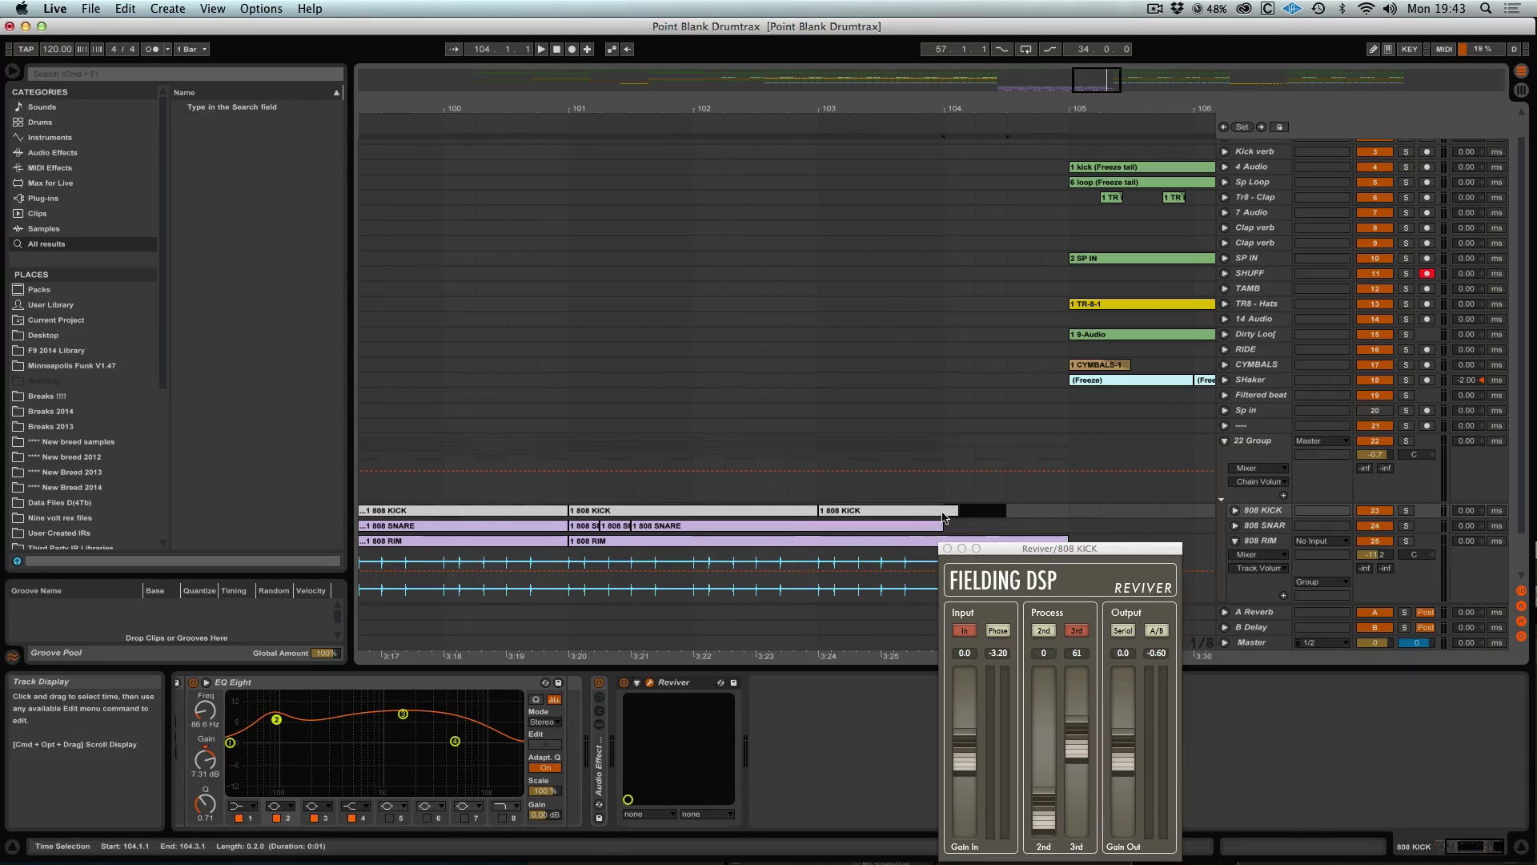
# Step: Play the end of the 808 section from 102.3.3 to check the rim leading into bar 105
pyautogui.click(774, 562)
pyautogui.press('space')
pyautogui.moveTo(1081, 82); pyautogui.dragTo(1091, 78)
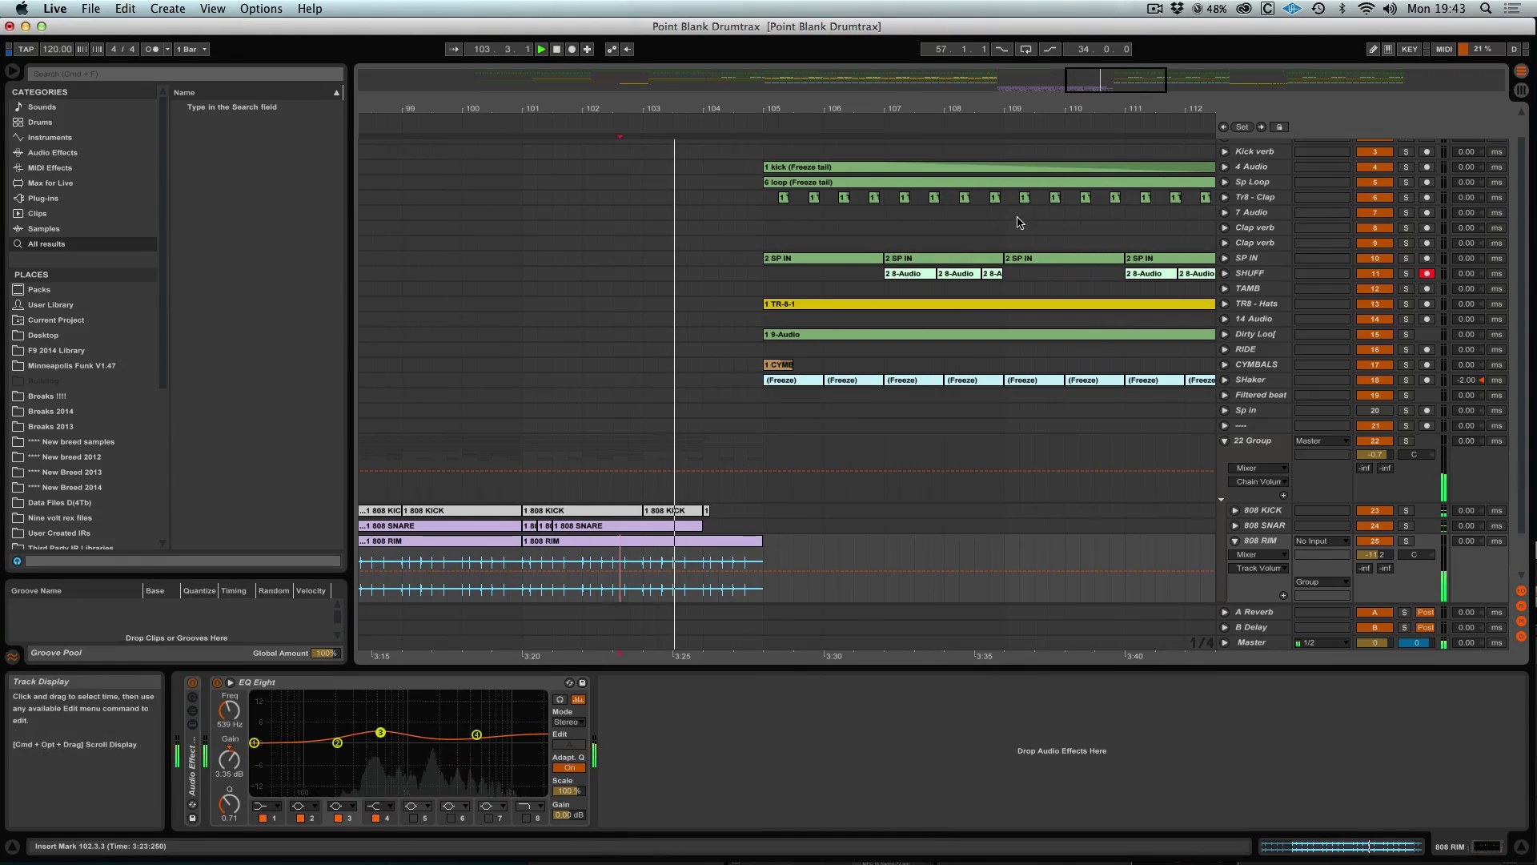
pyautogui.hscroll(1, 859, 539)
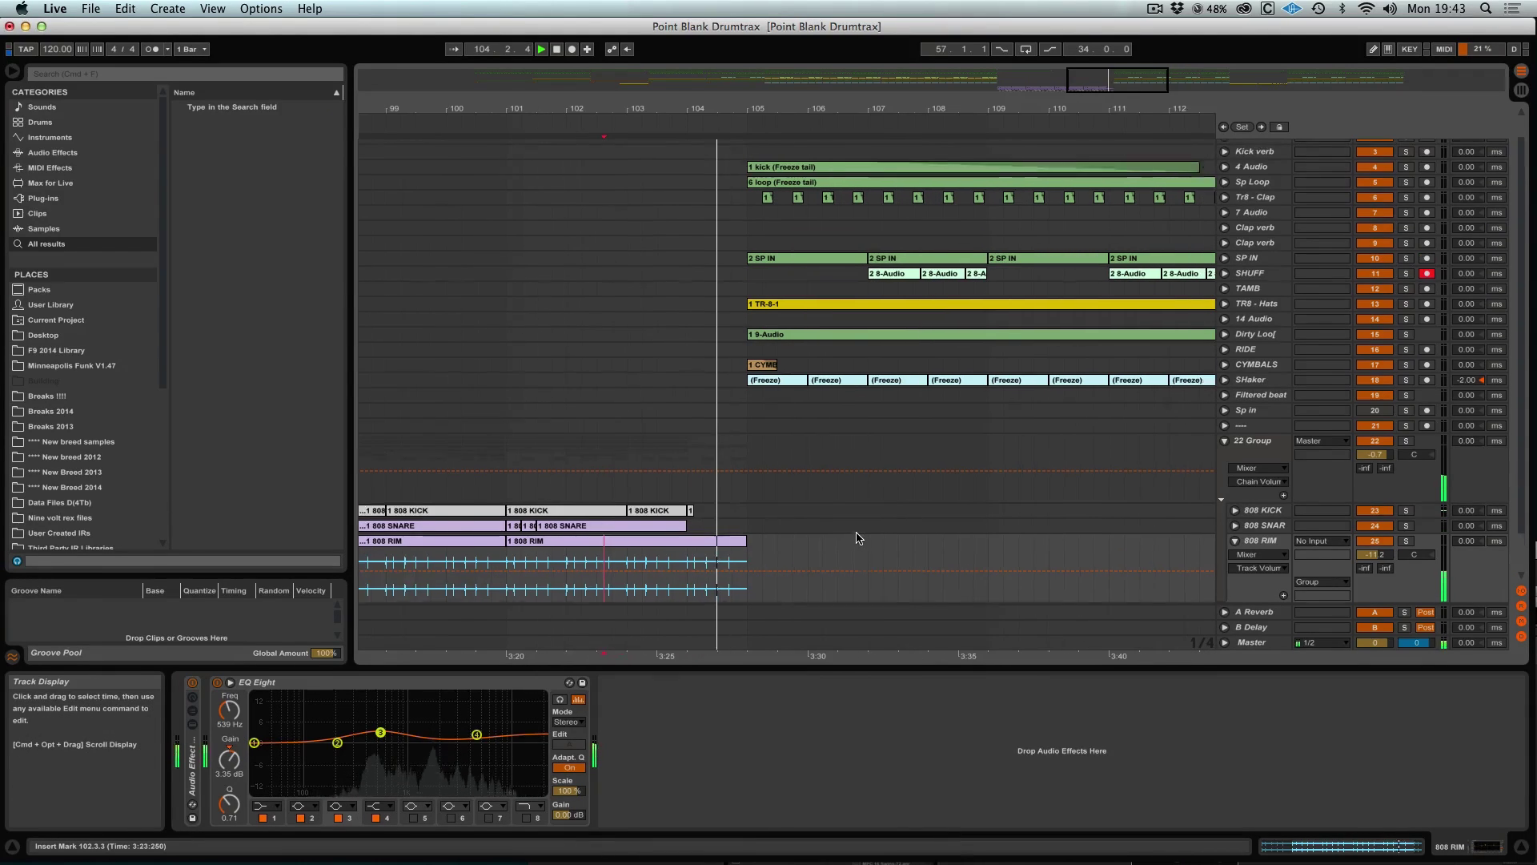
pyautogui.scroll(-3, 859, 539)
pyautogui.press('space')
pyautogui.moveTo(791, 595); pyautogui.dragTo(701, 602)
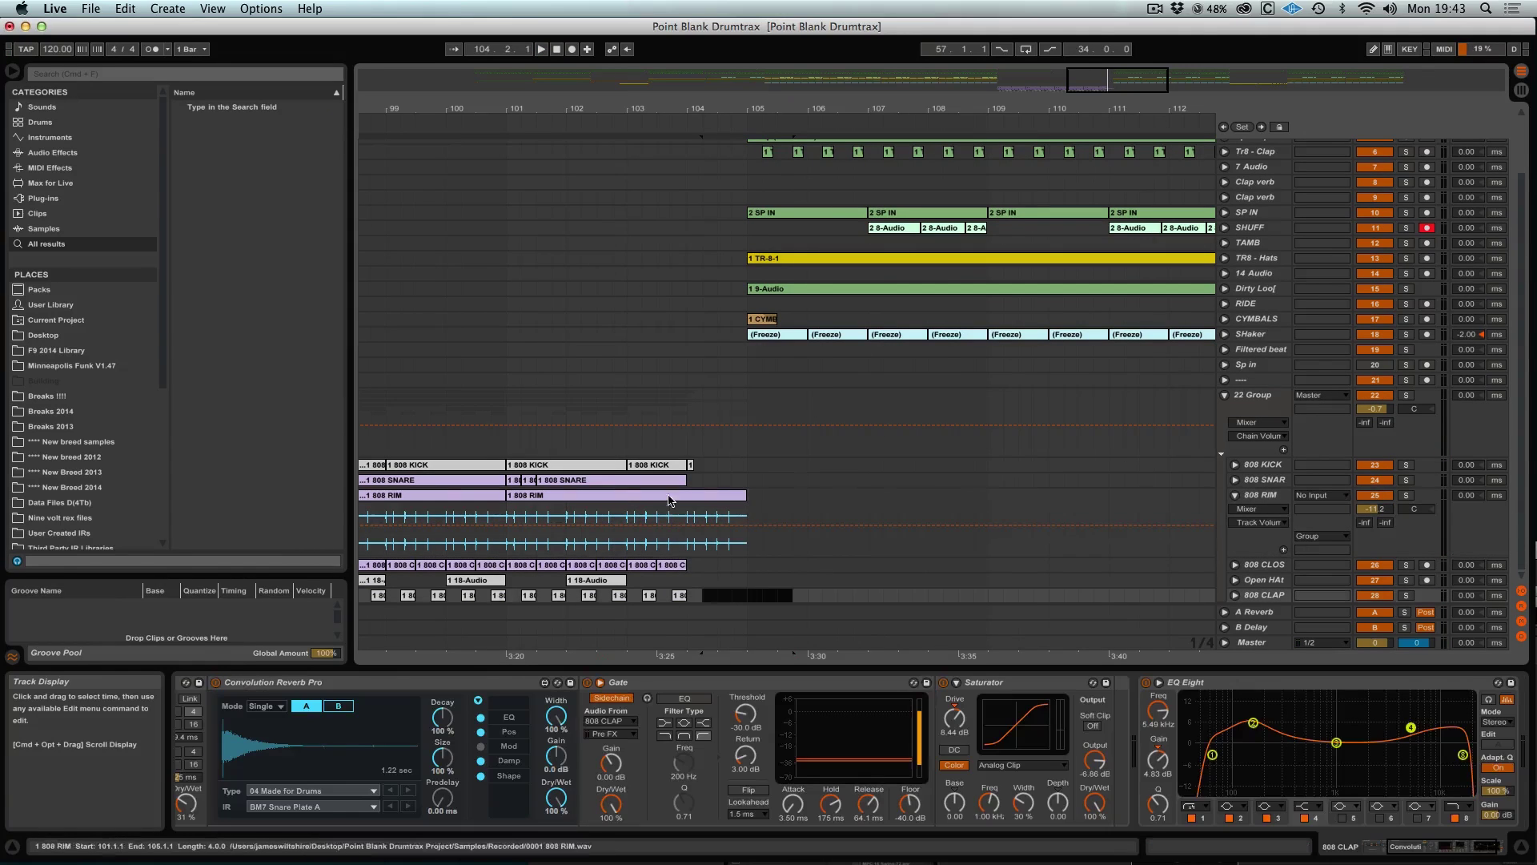
# Step: Add a Reverb with 87% dry/wet to the 808 RIM track and group it into a rack with DRY and REVERB chains
pyautogui.click(668, 512)
pyautogui.moveTo(494, 515); pyautogui.dragTo(701, 514)
pyautogui.hscroll(1, 657, 513)
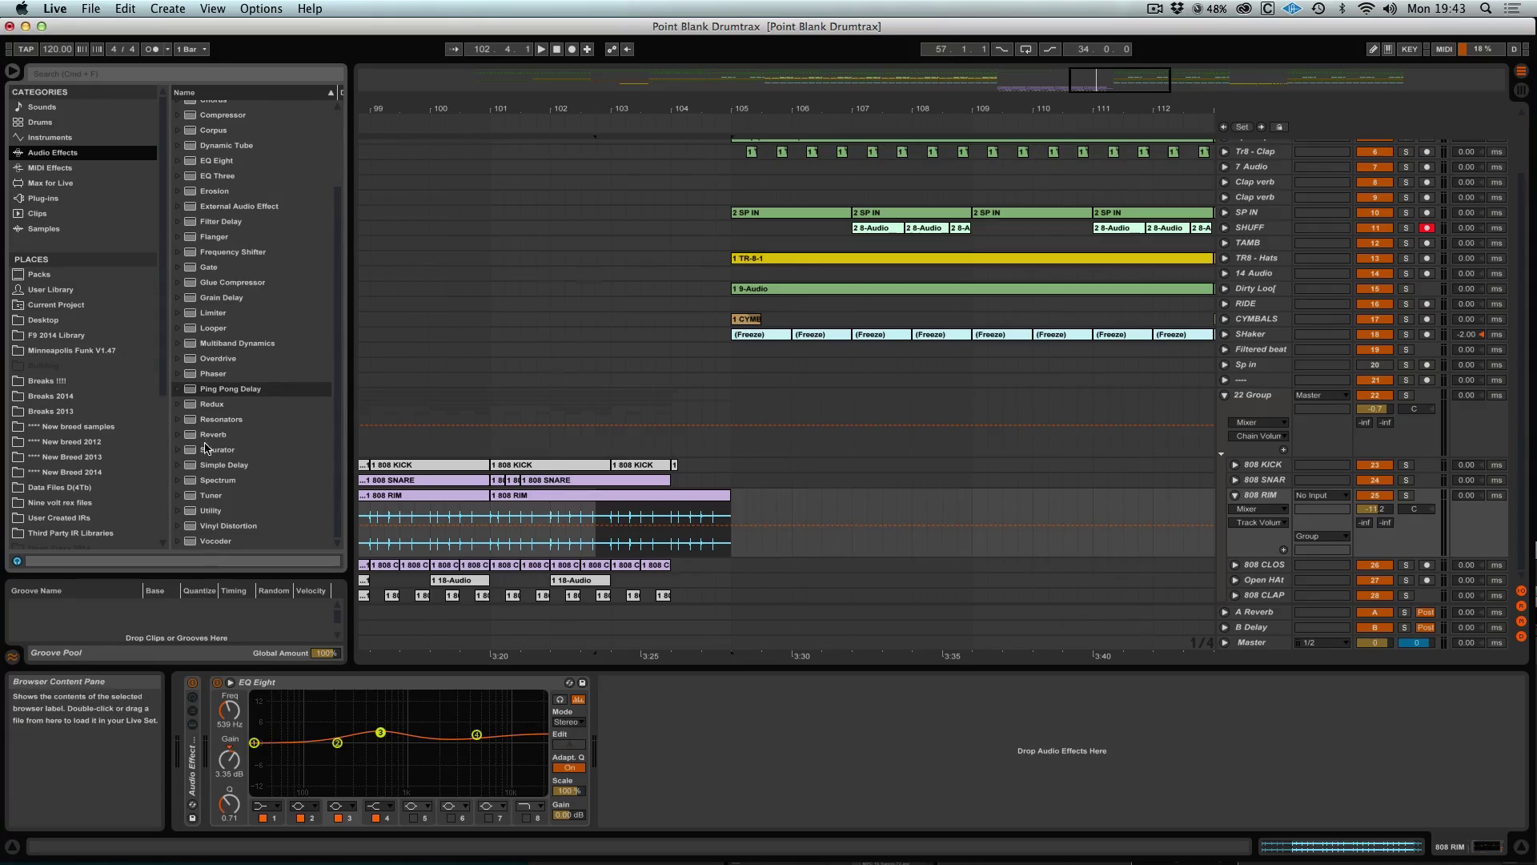
pyautogui.moveTo(205, 439); pyautogui.dragTo(694, 791)
pyautogui.press('space')
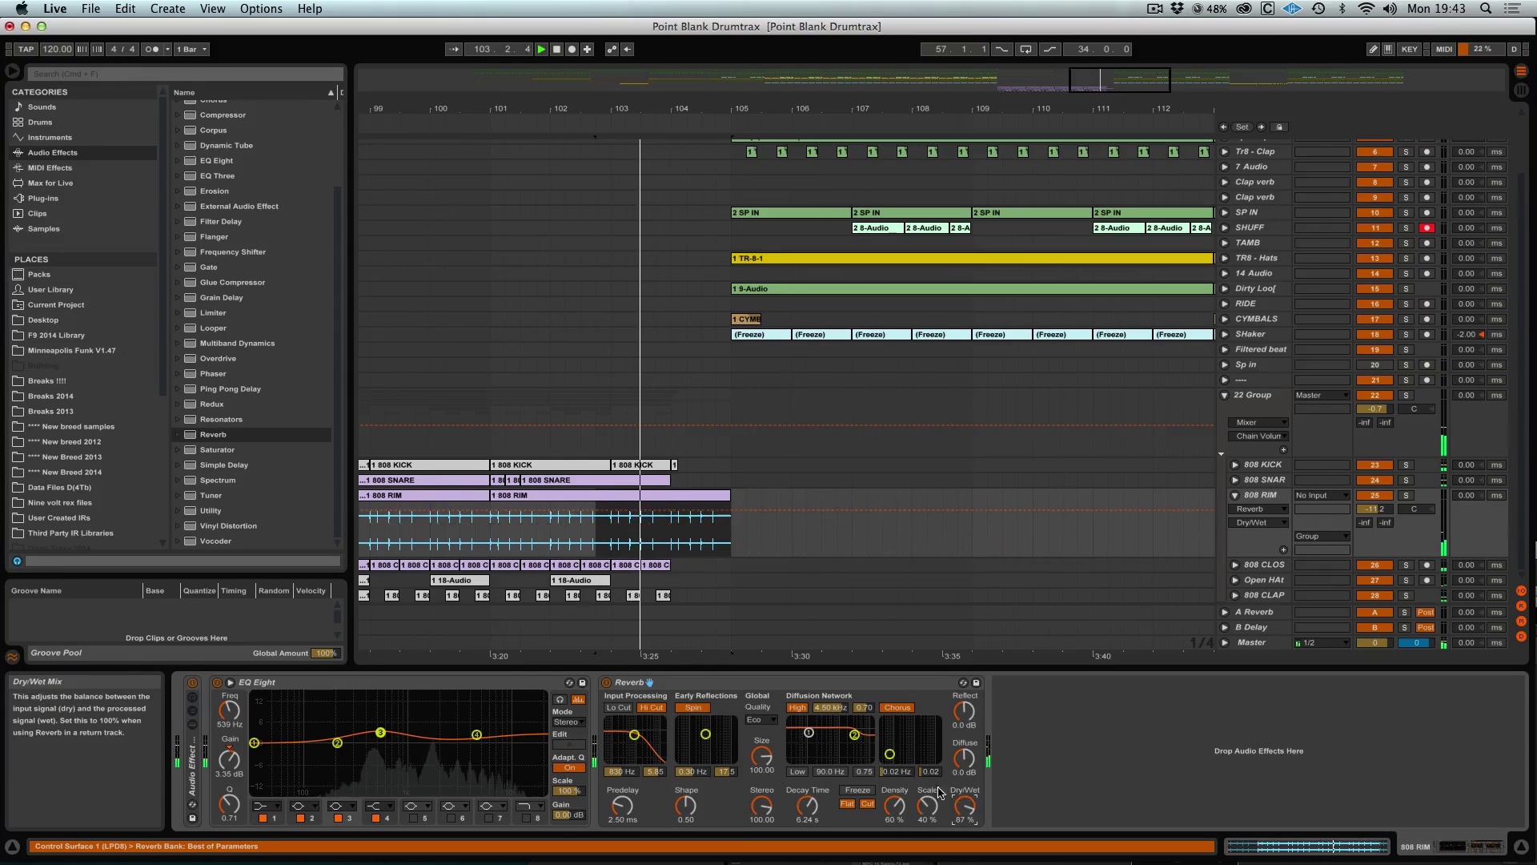
pyautogui.press('space')
pyautogui.moveTo(1086, 81); pyautogui.dragTo(1087, 112)
pyautogui.rightClick(711, 685)
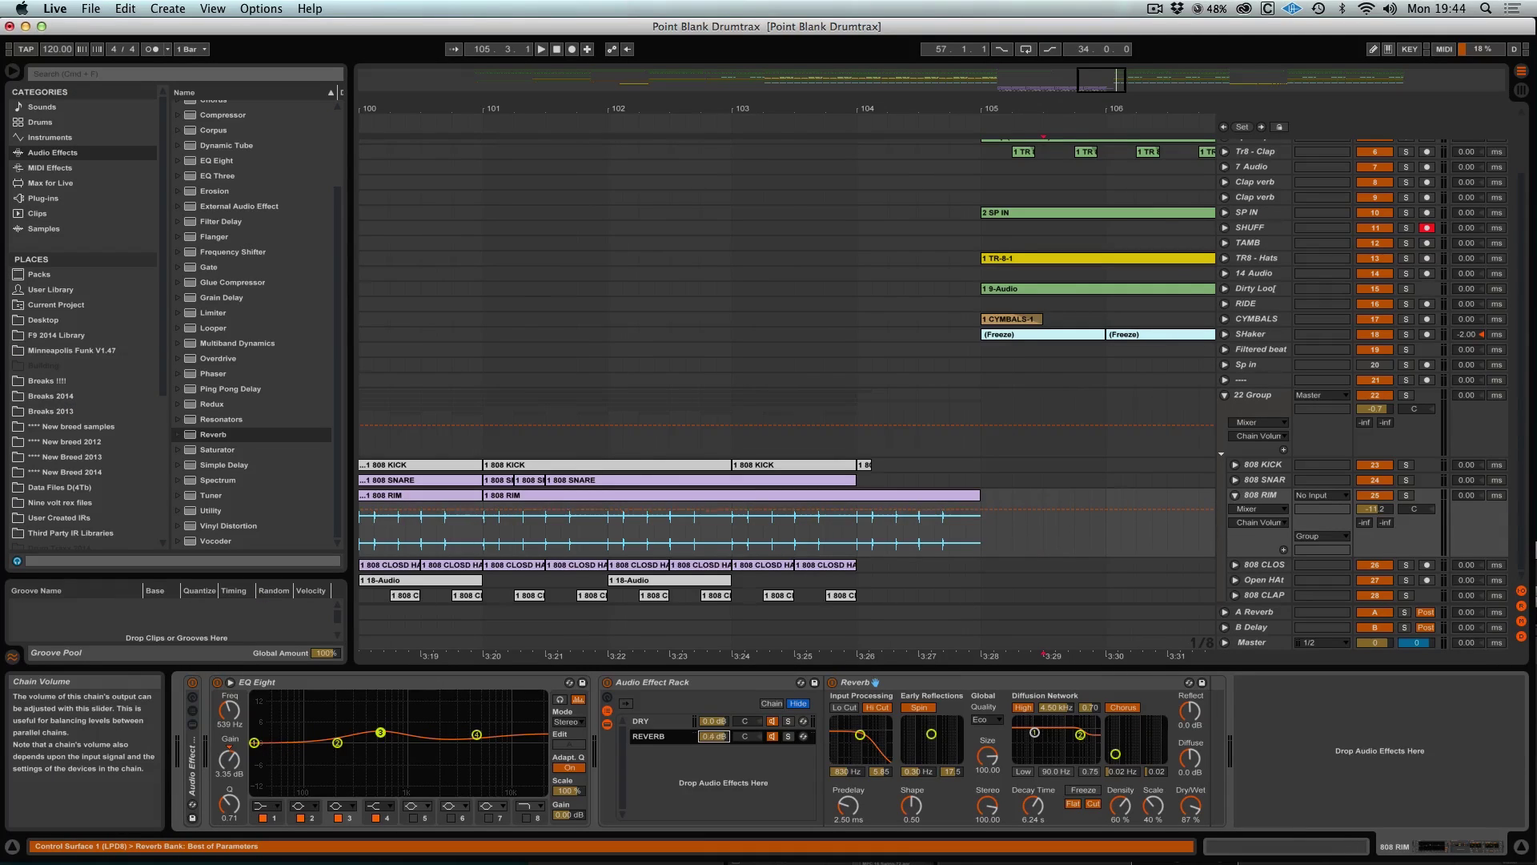
# Step: Automate the REVERB chain volume on 808 RIM in a curve rising from about bar 102 to bar 105, then dropping to -inf dB
pyautogui.click(982, 515)
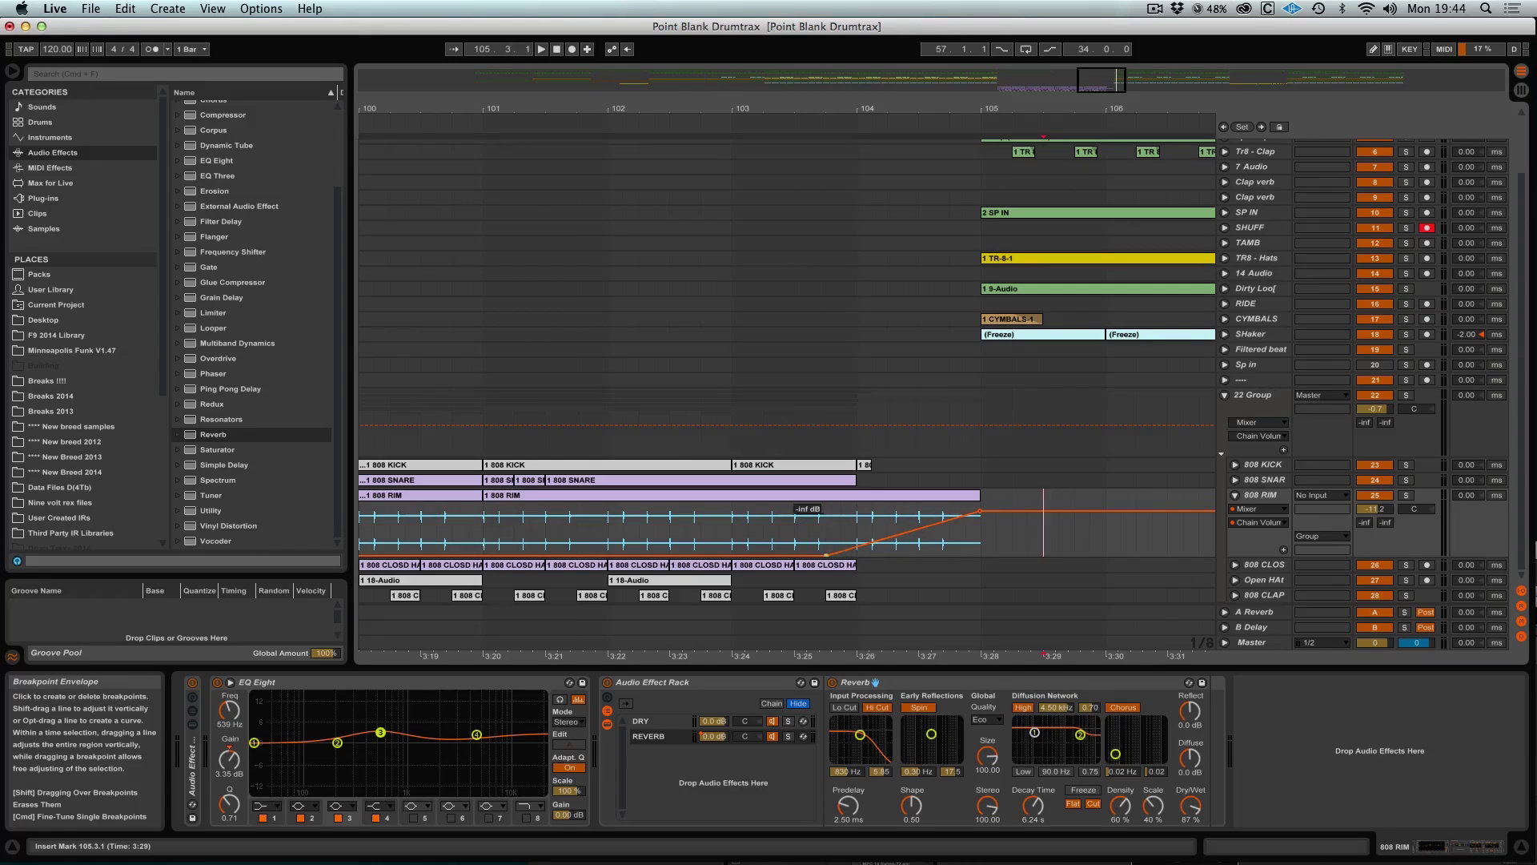
pyautogui.moveTo(867, 543); pyautogui.dragTo(863, 535)
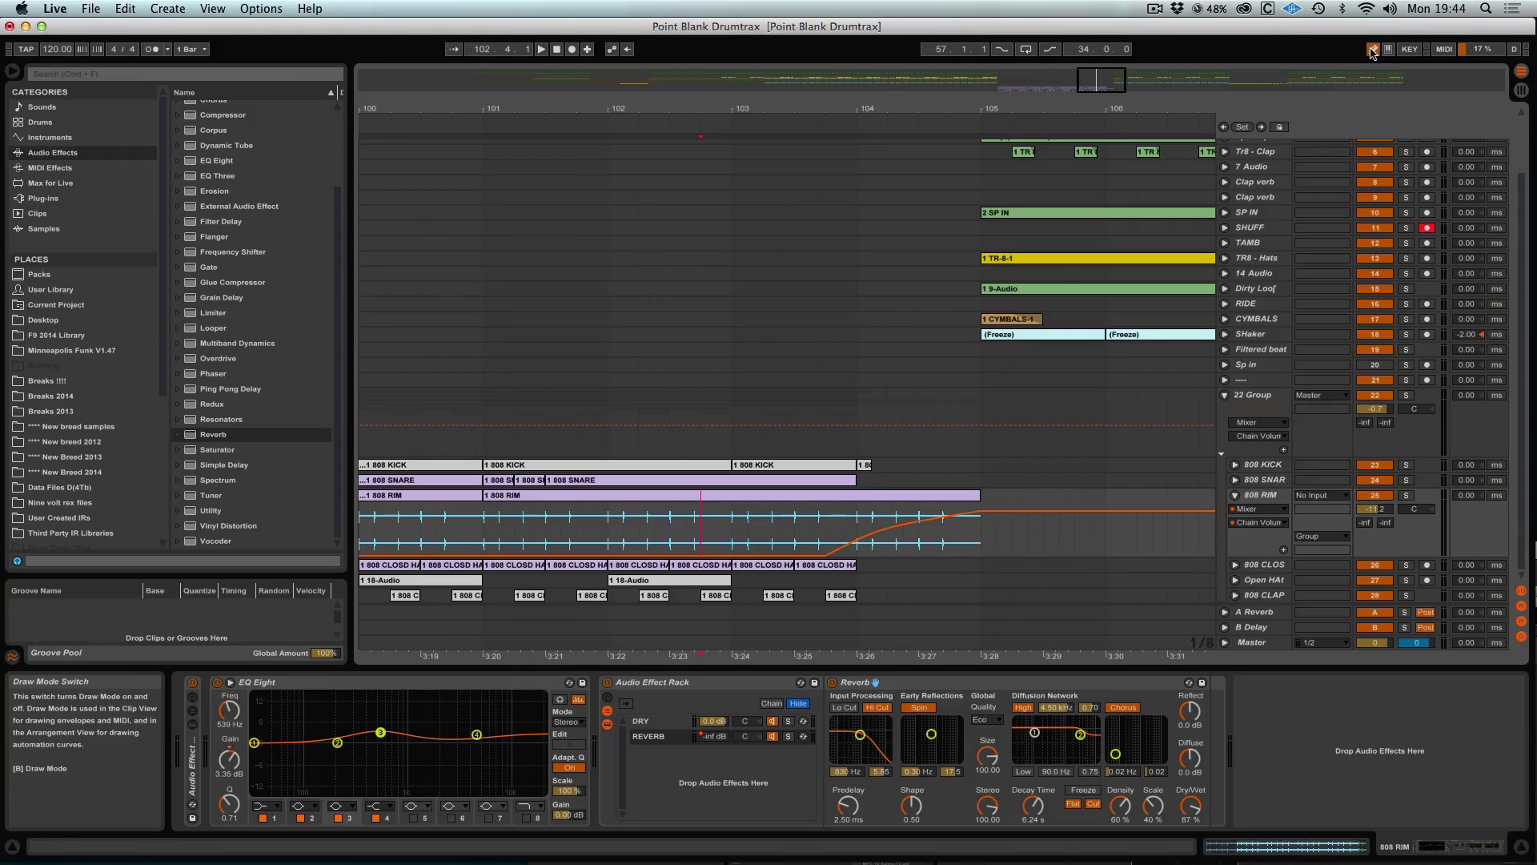
pyautogui.press('b')
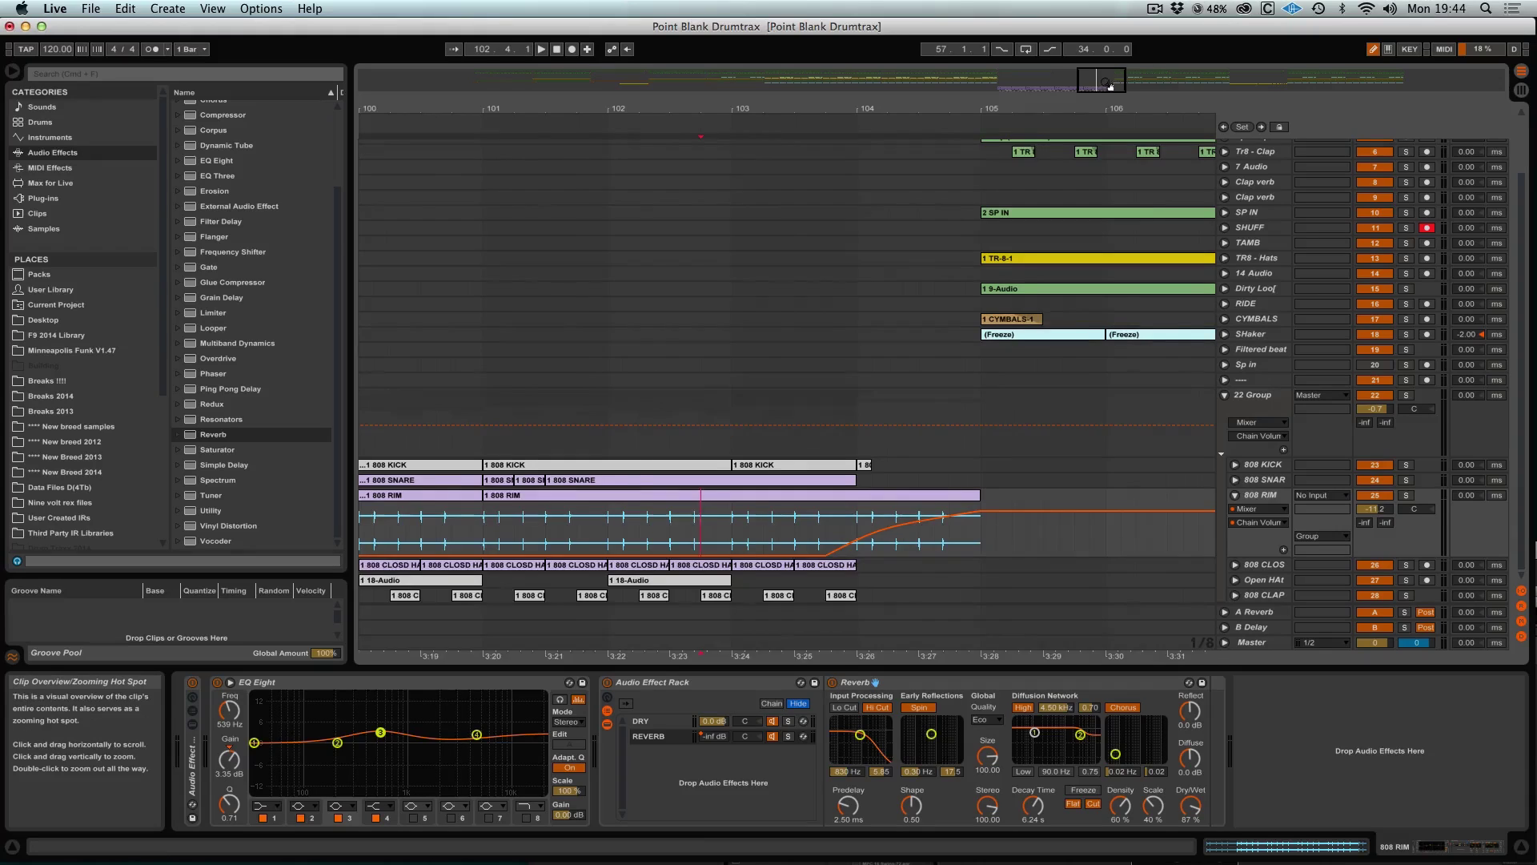
pyautogui.press('-')
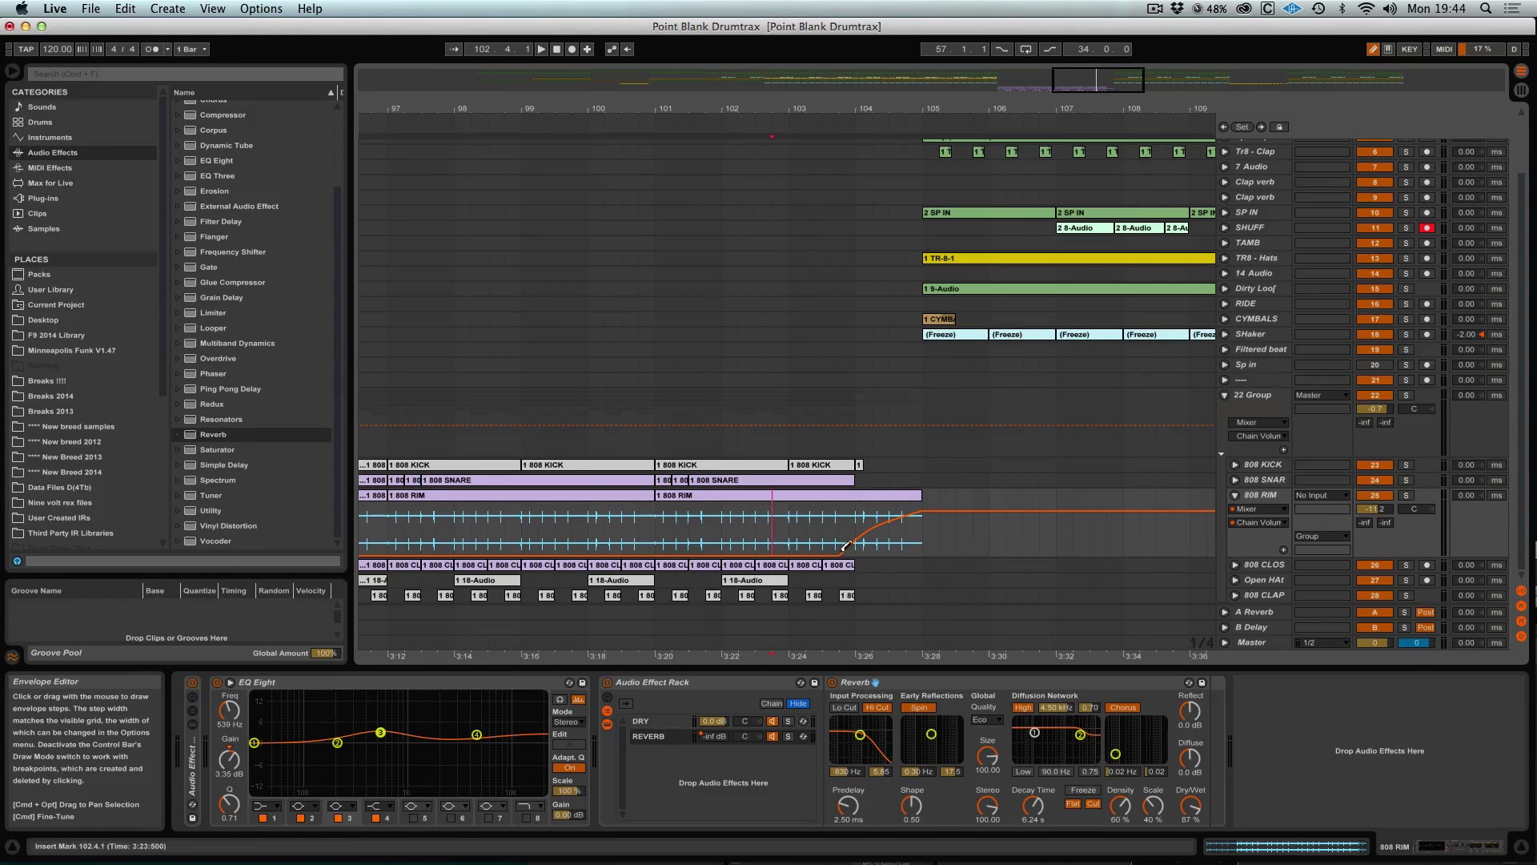
pyautogui.moveTo(931, 578)
pyautogui.mouseDown()
pyautogui.moveTo(1328, 628)
pyautogui.moveTo(831, 627)
pyautogui.mouseUp()
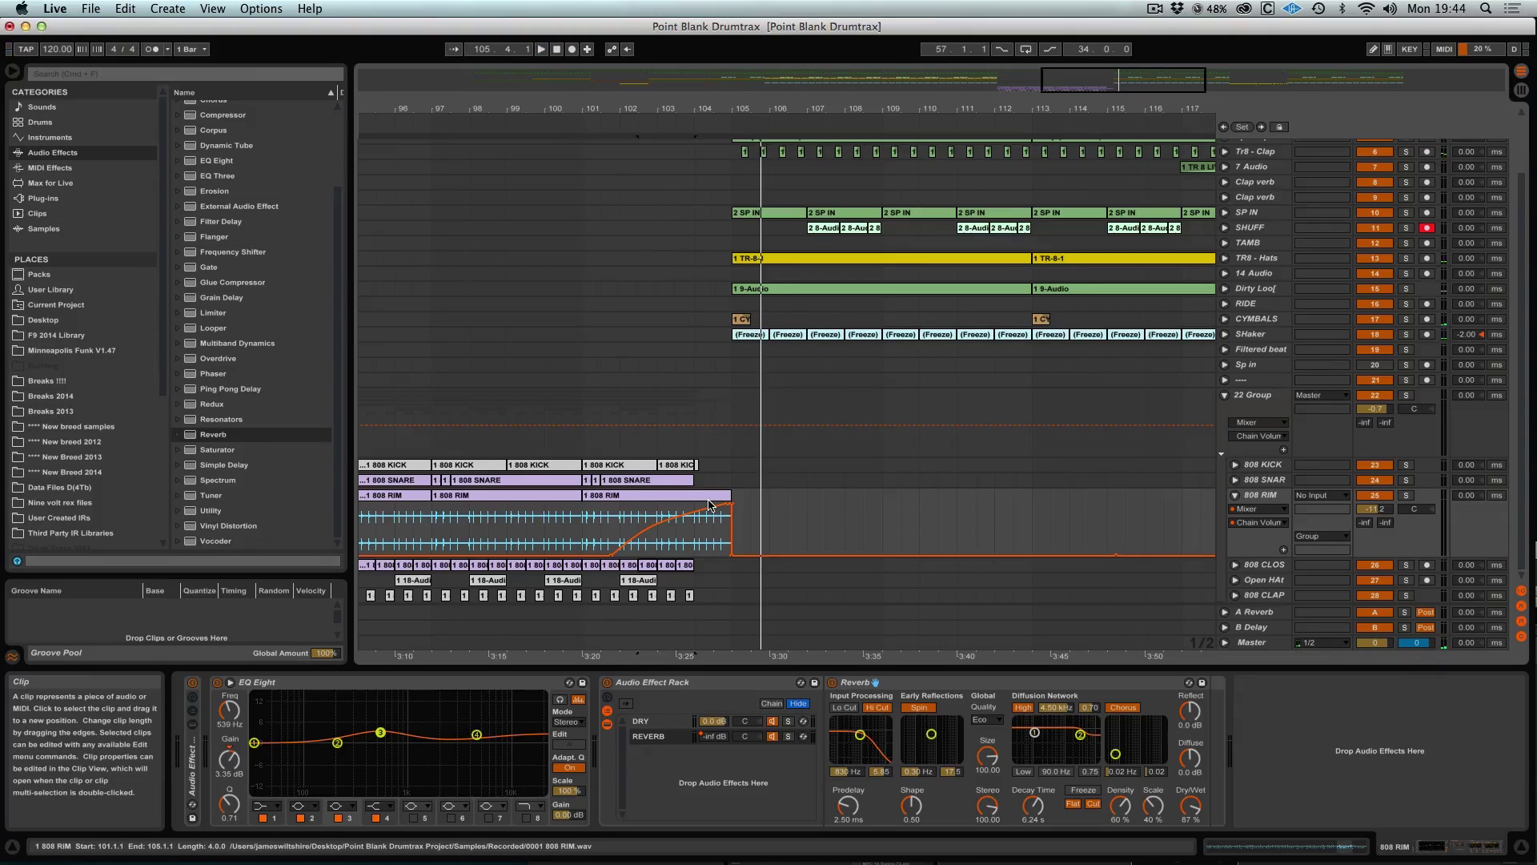
# Step: Fold the 808 RIM track and the 22 Group, and show the wider arrangement around bar 105
pyautogui.click(1235, 494)
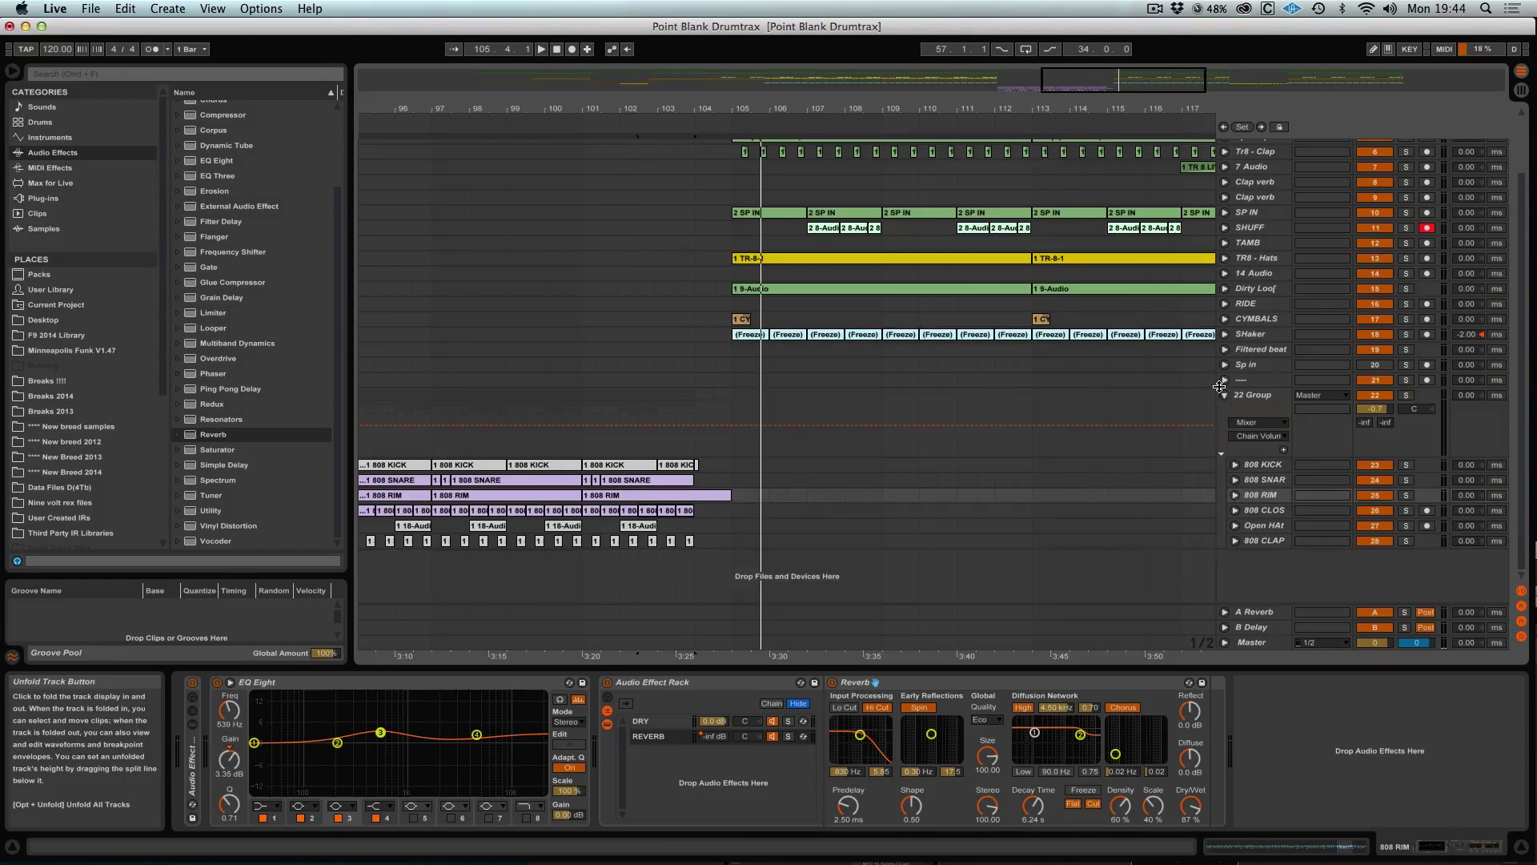
pyautogui.click(1225, 397)
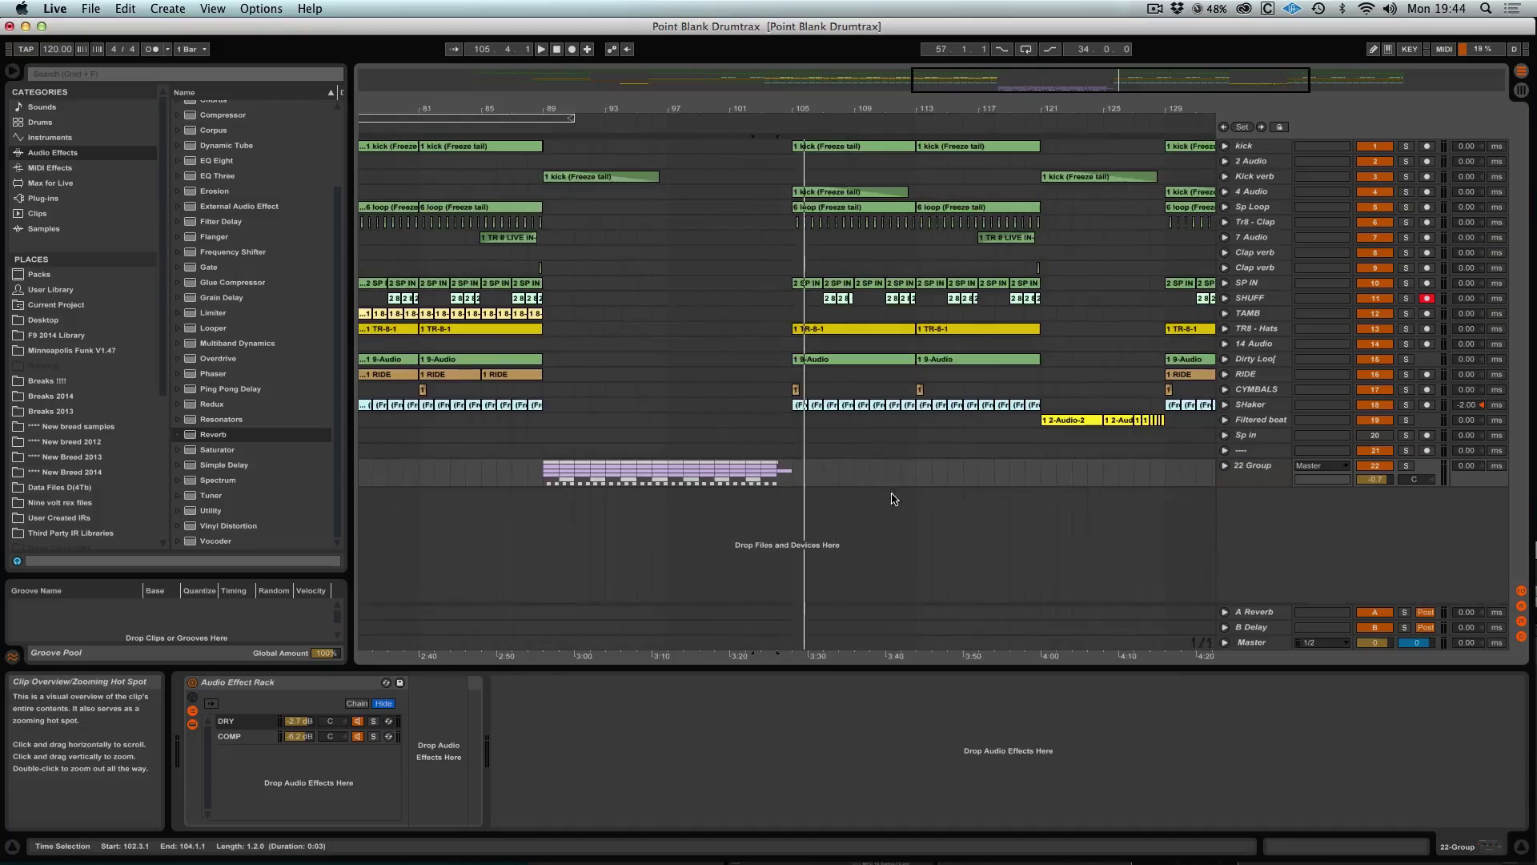